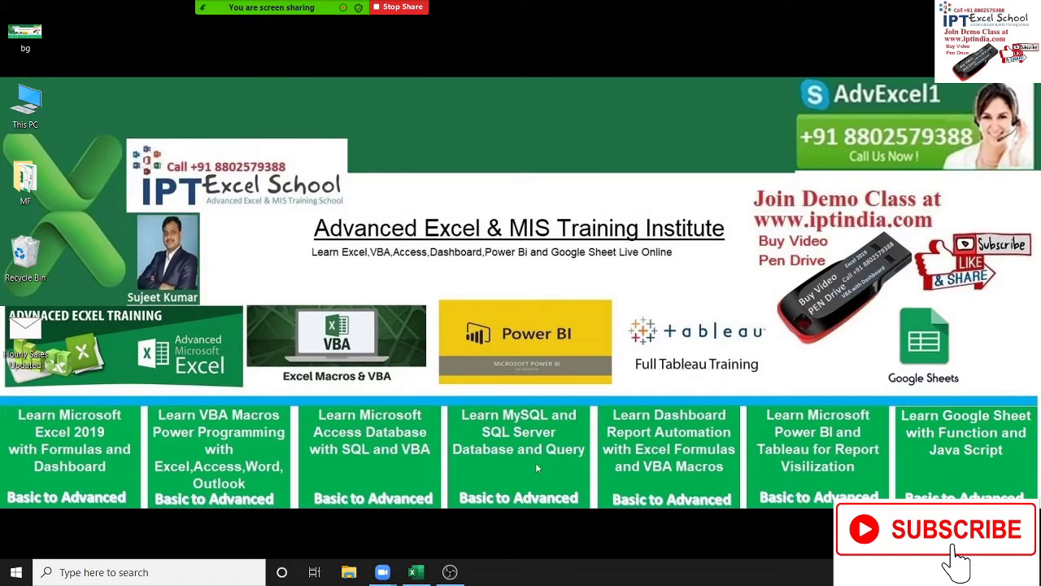
Step: Bring the workbook forward and copy the Name, Roll and Marks table in A1:C9
{"action": "mouse_move", "coordinate": [311, 7]}
{"action": "left_click", "coordinate": [587, 14]}
{"action": "left_click", "coordinate": [622, 25]}
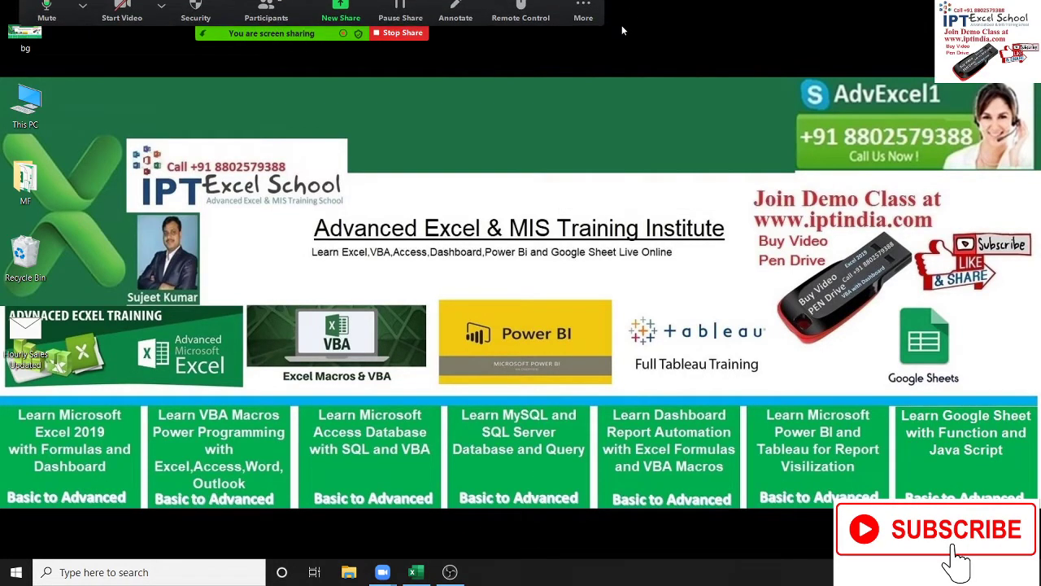
{"action": "left_click", "coordinate": [414, 572]}
{"action": "left_click", "coordinate": [172, 316]}
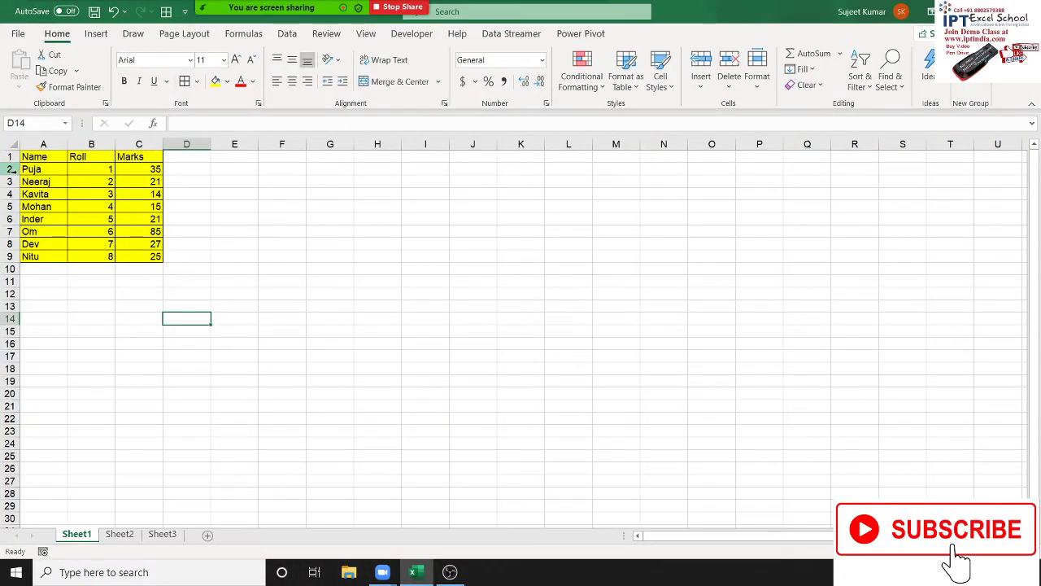
{"action": "left_click_drag", "start_coordinate": [26, 159], "coordinate": [137, 255]}
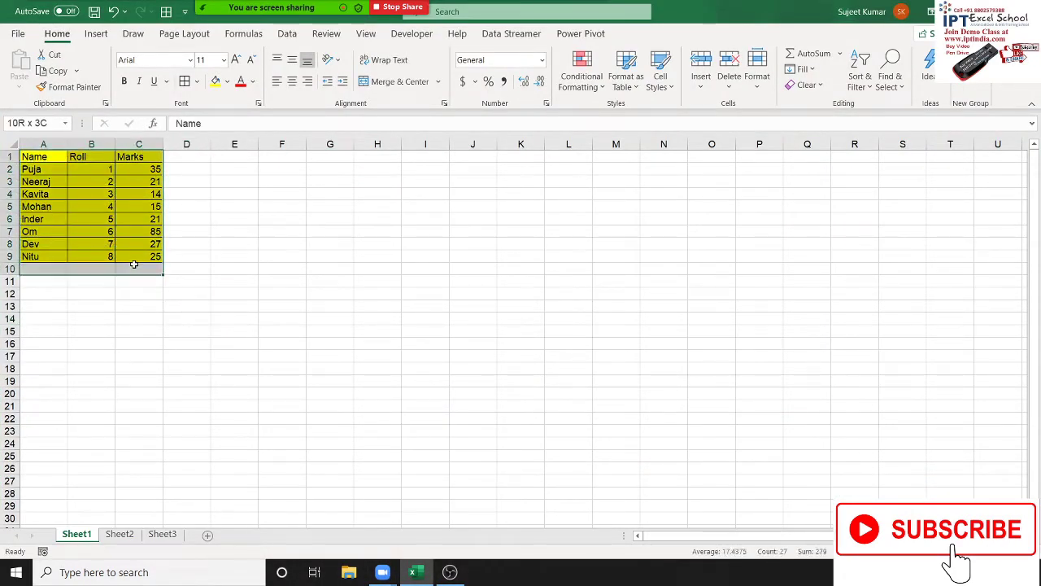
{"action": "key", "text": "ctrl+c"}
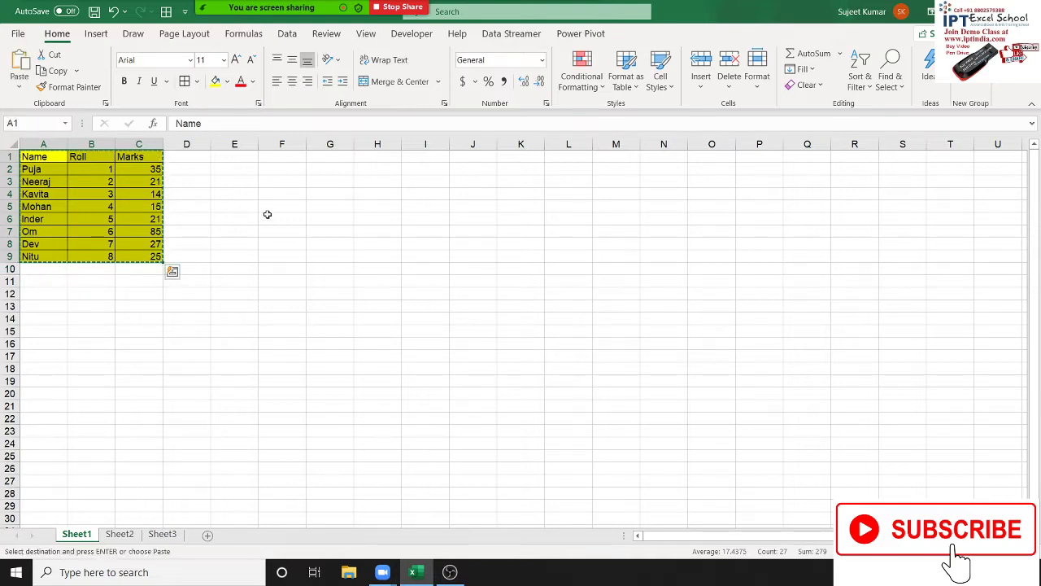
Step: Paste the copied table at J1, then delete that pasted copy
{"action": "left_click", "coordinate": [463, 154]}
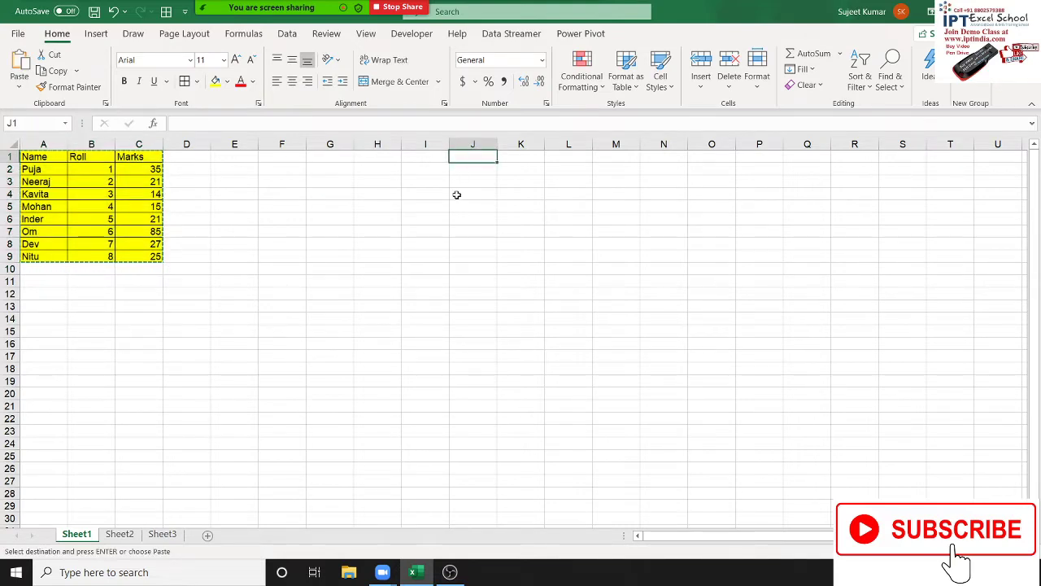
{"action": "key", "text": "ctrl+v"}
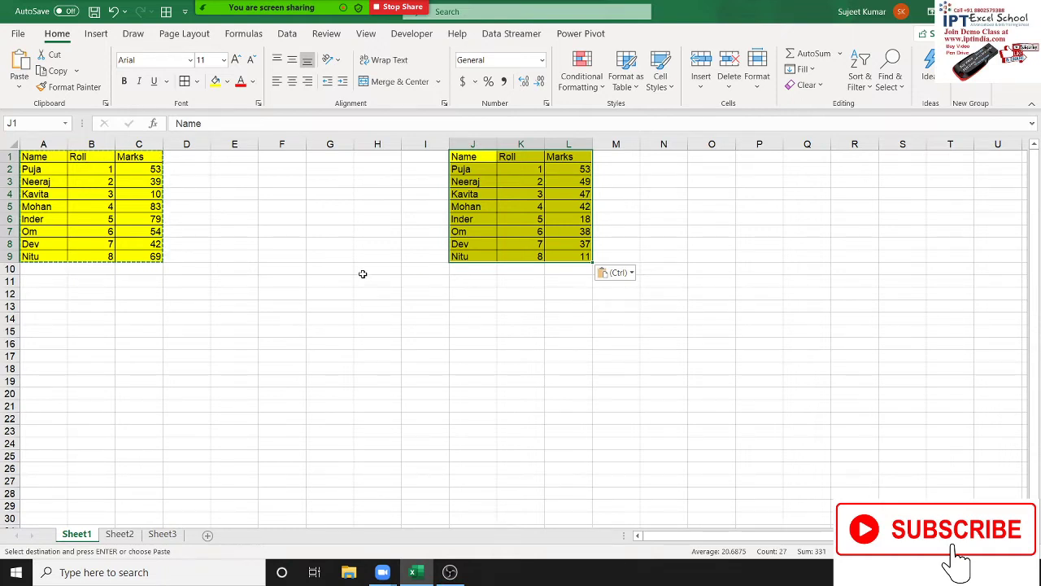
{"action": "key", "text": "Delete"}
{"action": "left_click", "coordinate": [372, 232]}
Step: Use Paste Special at I1 with Formulas selected, dropping the yellow fill and borders
{"action": "left_click", "coordinate": [415, 156]}
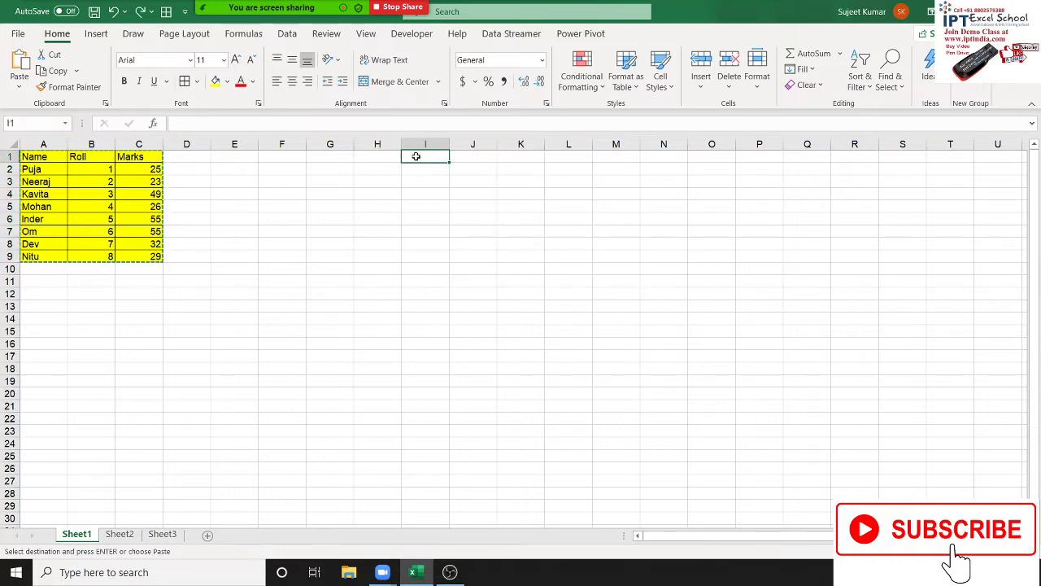
{"action": "right_click", "coordinate": [416, 157]}
{"action": "left_click", "coordinate": [472, 249]}
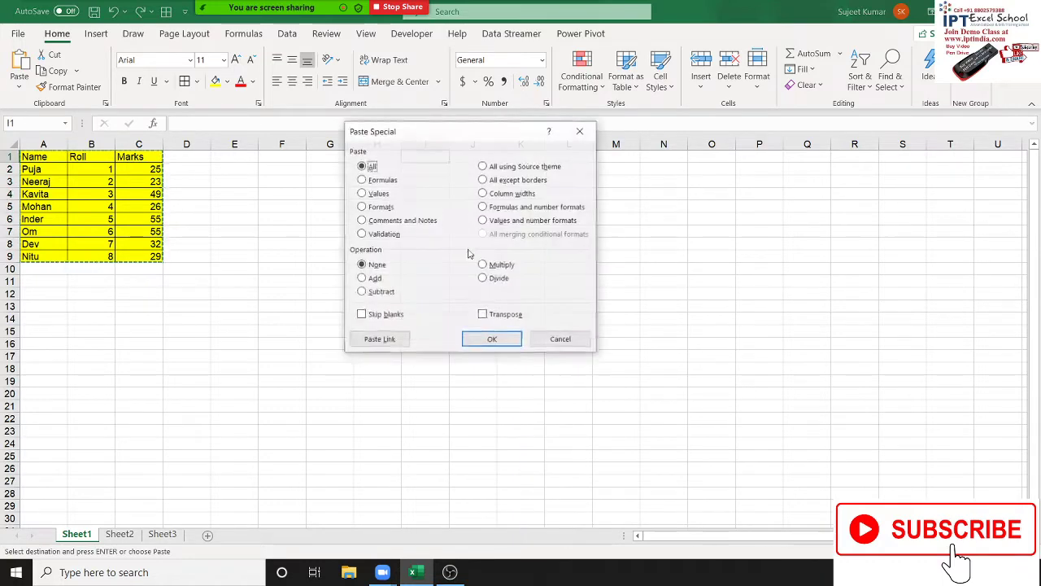
{"action": "left_click_drag", "start_coordinate": [444, 131], "coordinate": [607, 125]}
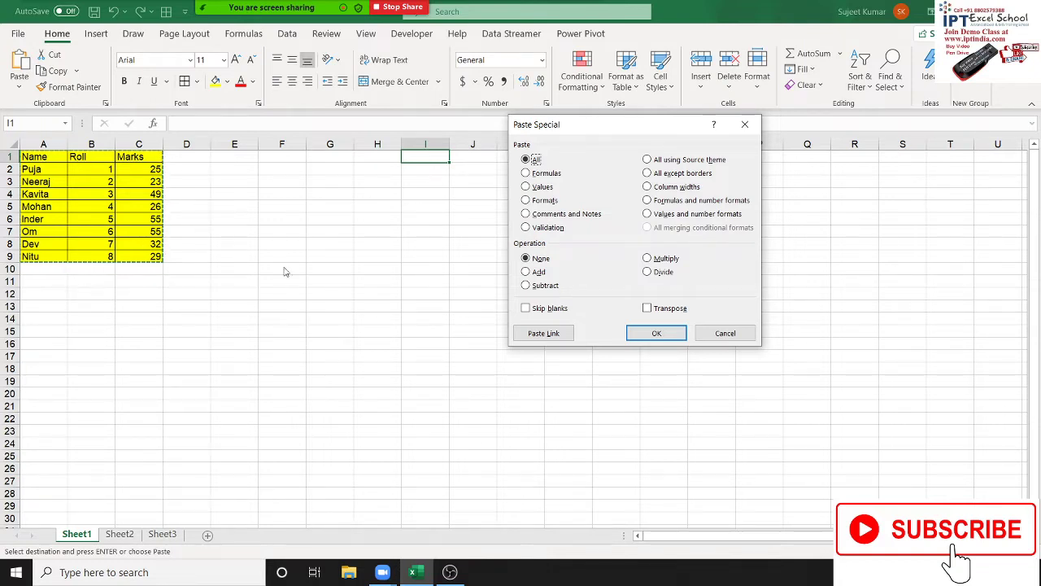
{"action": "left_click", "coordinate": [527, 173]}
{"action": "left_click", "coordinate": [656, 332]}
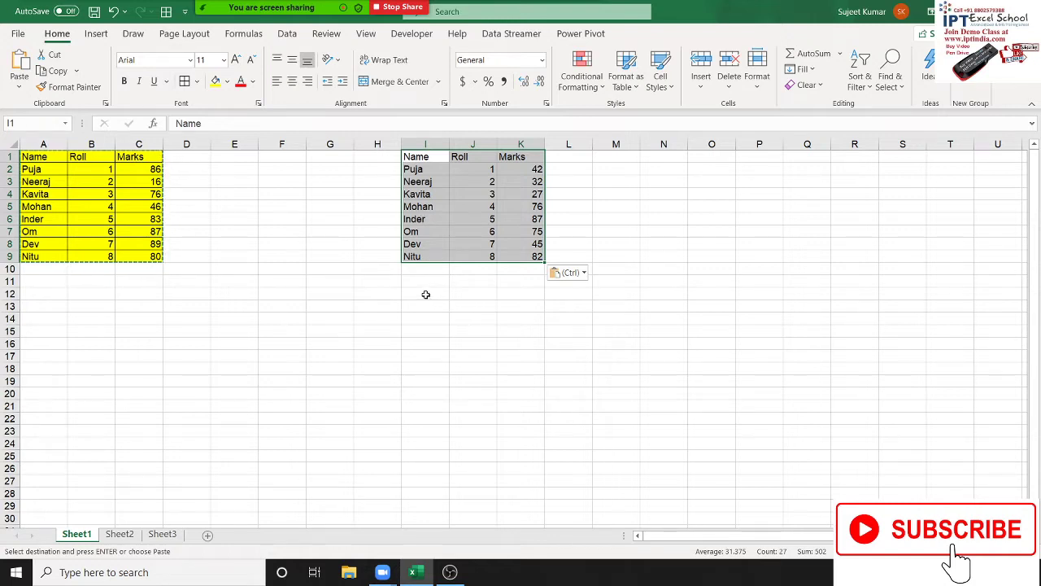
{"action": "left_click", "coordinate": [440, 171]}
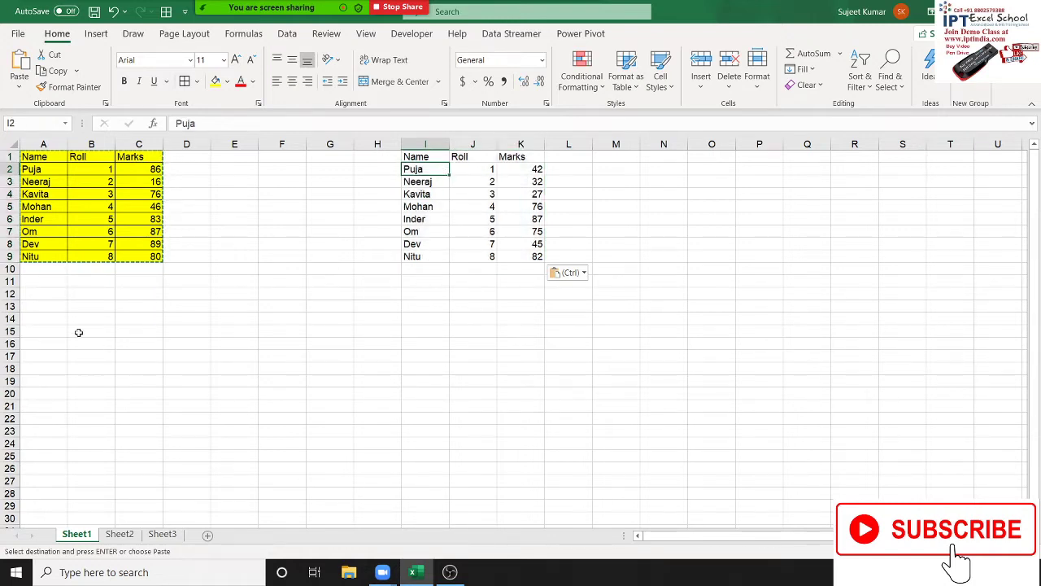
{"action": "left_click", "coordinate": [25, 167]}
{"action": "left_click", "coordinate": [33, 182]}
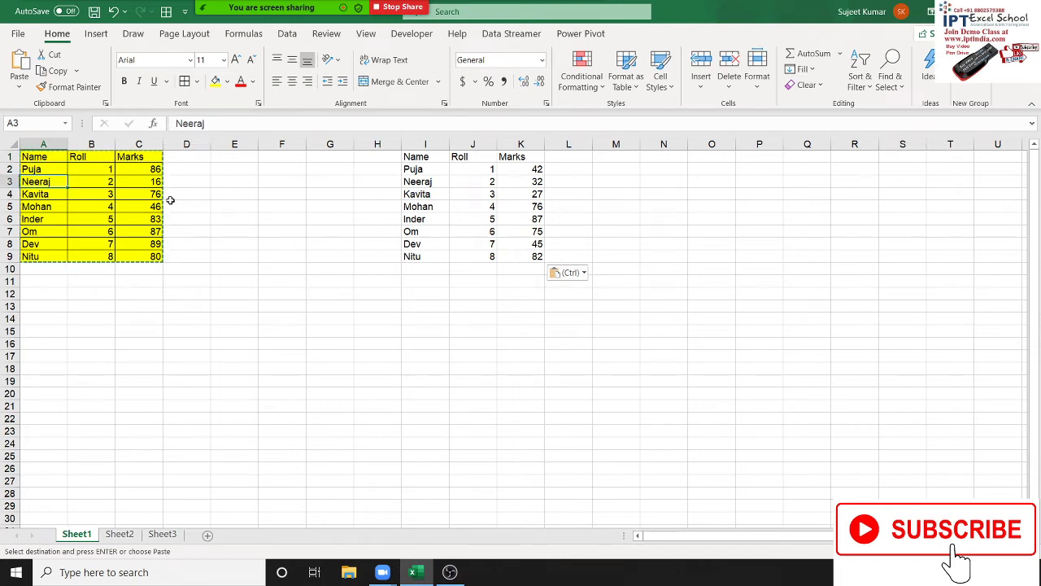
{"action": "left_click", "coordinate": [149, 182]}
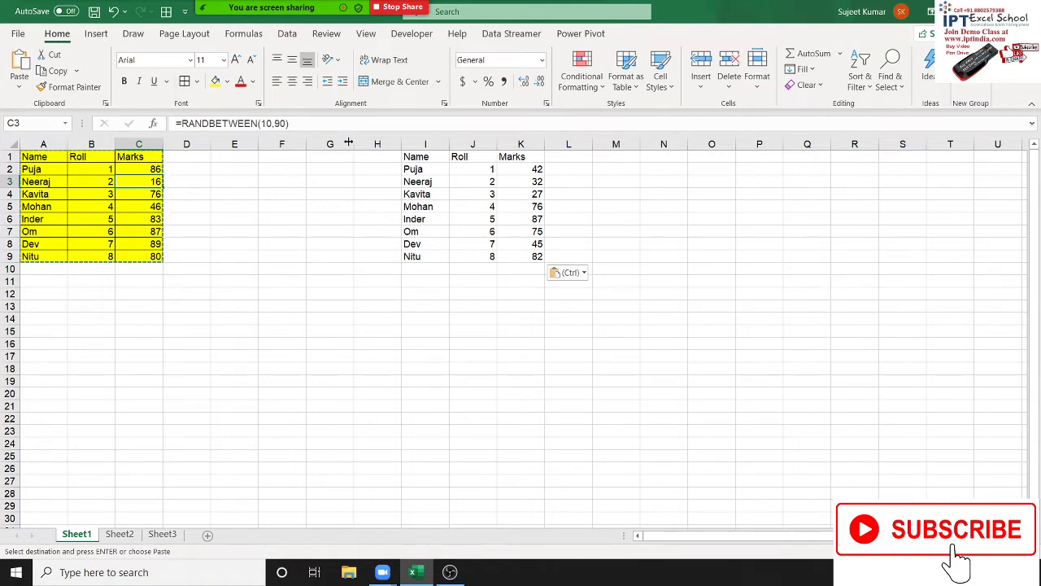
{"action": "left_click", "coordinate": [73, 196]}
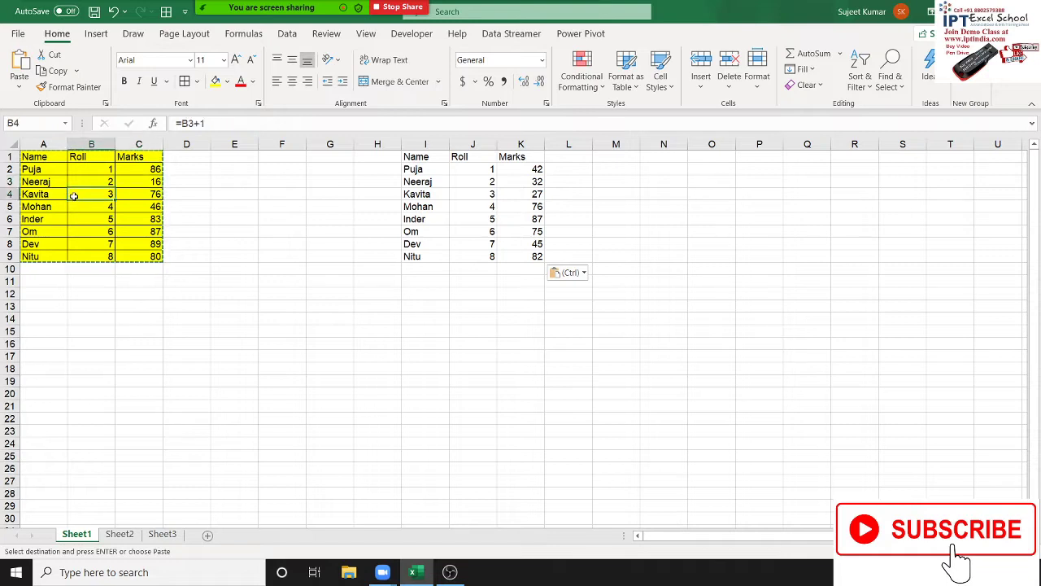
{"action": "left_click", "coordinate": [36, 197]}
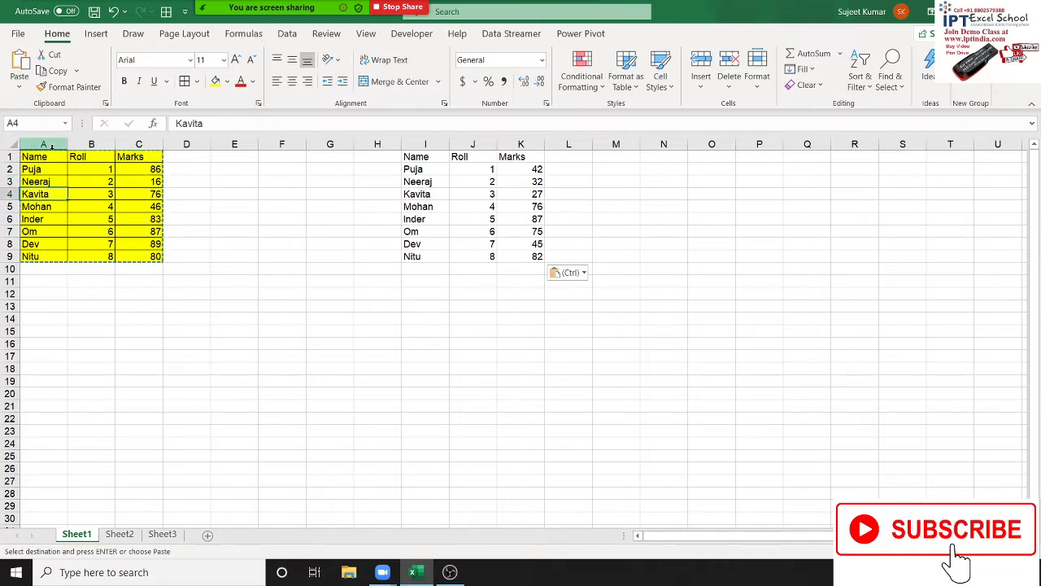
{"action": "left_click_drag", "start_coordinate": [50, 157], "coordinate": [151, 251]}
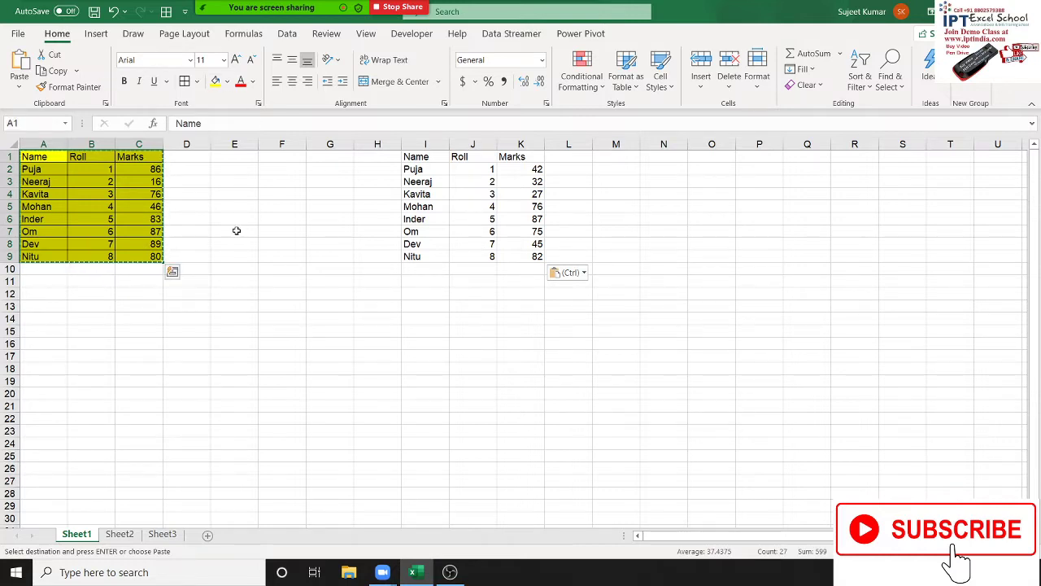
{"action": "left_click", "coordinate": [426, 306]}
{"action": "left_click", "coordinate": [527, 244]}
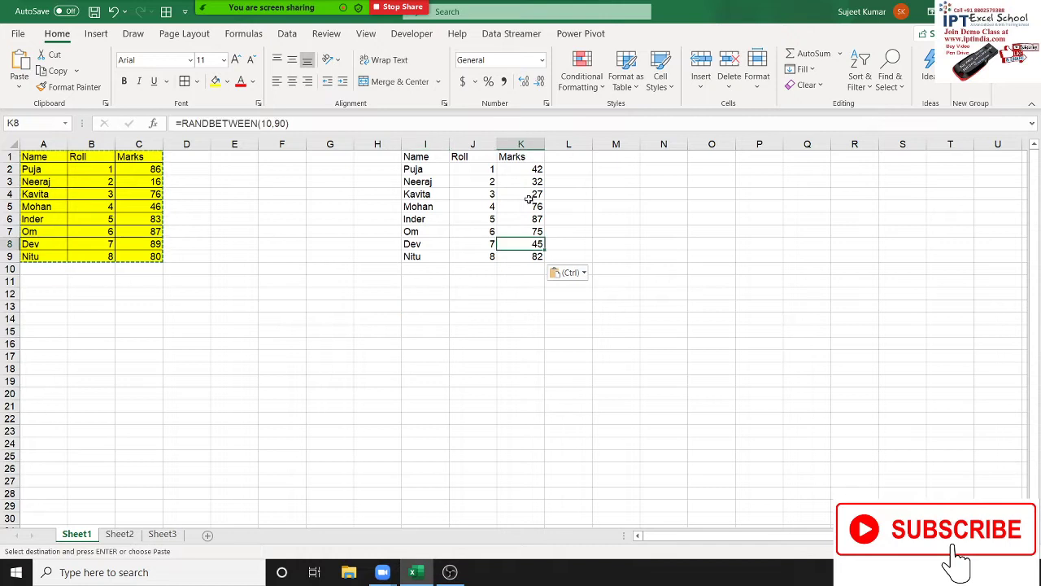
{"action": "left_click", "coordinate": [428, 303]}
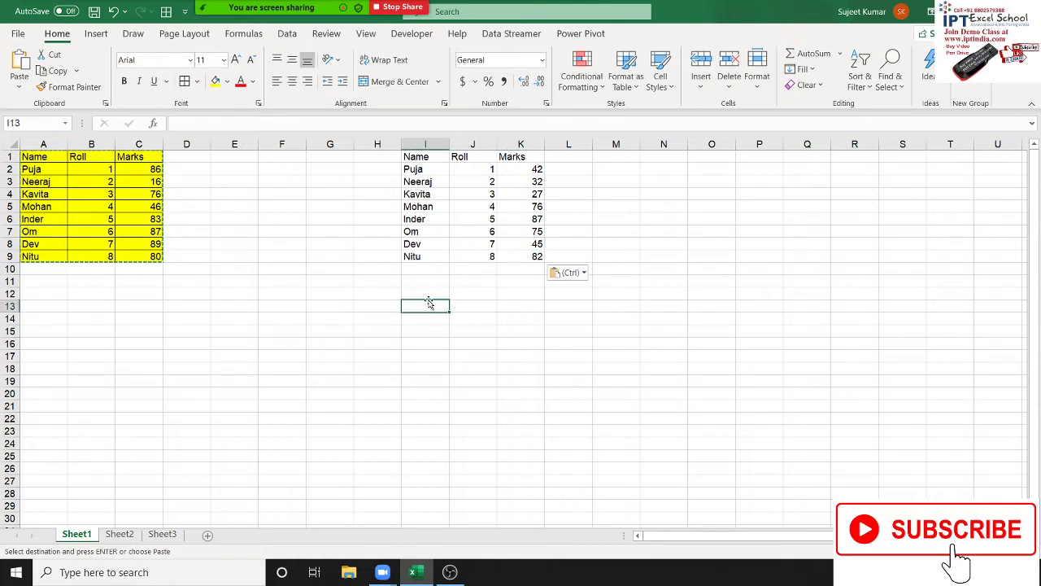
Step: Use Paste Special at I13 with Values selected, filling I13:K21
{"action": "right_click", "coordinate": [426, 309]}
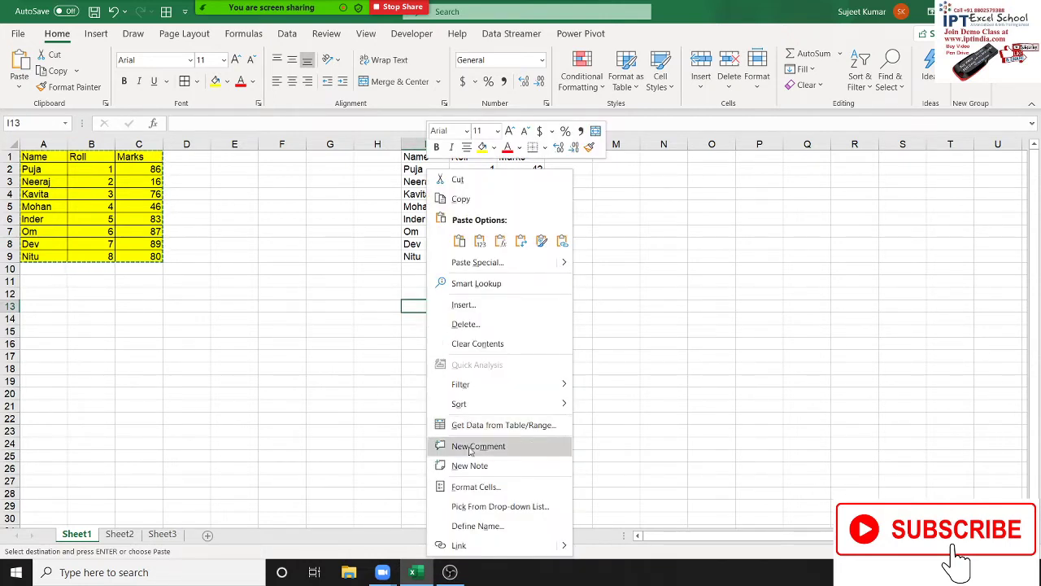
{"action": "left_click", "coordinate": [477, 262]}
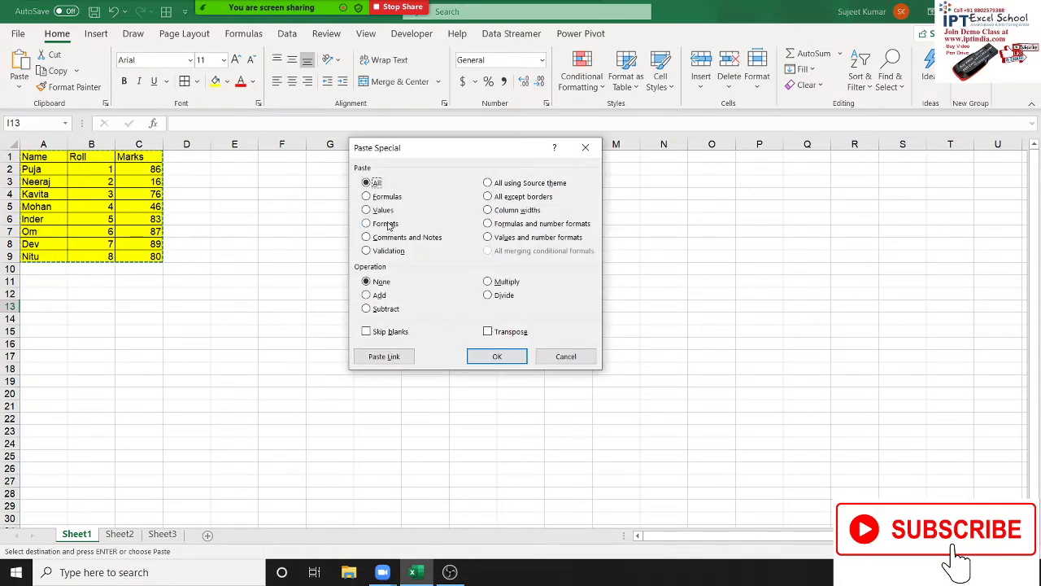
{"action": "left_click", "coordinate": [389, 213]}
{"action": "left_click_drag", "start_coordinate": [454, 156], "coordinate": [740, 132]}
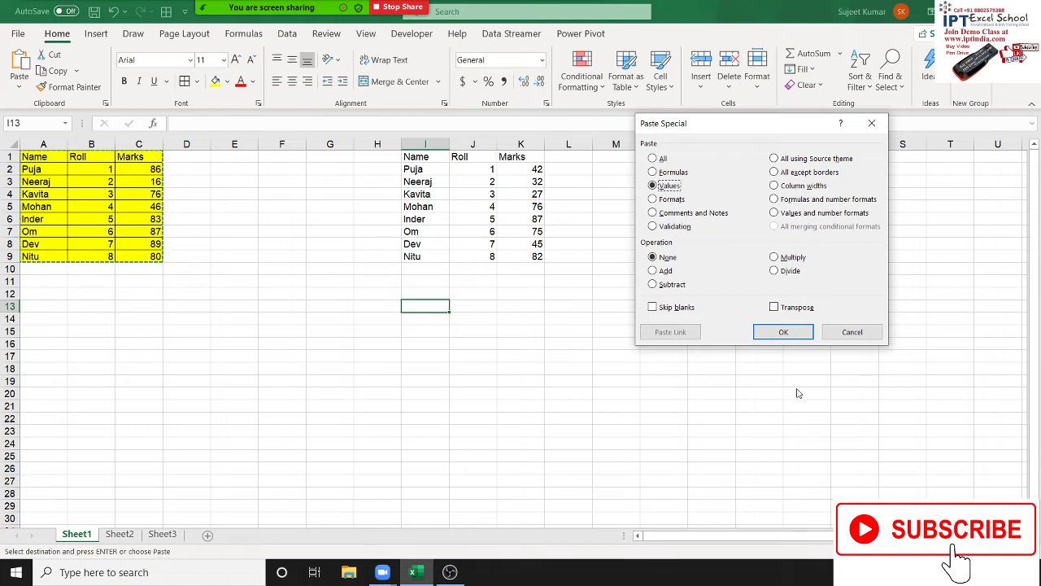
{"action": "left_click", "coordinate": [784, 334]}
{"action": "left_click", "coordinate": [477, 381]}
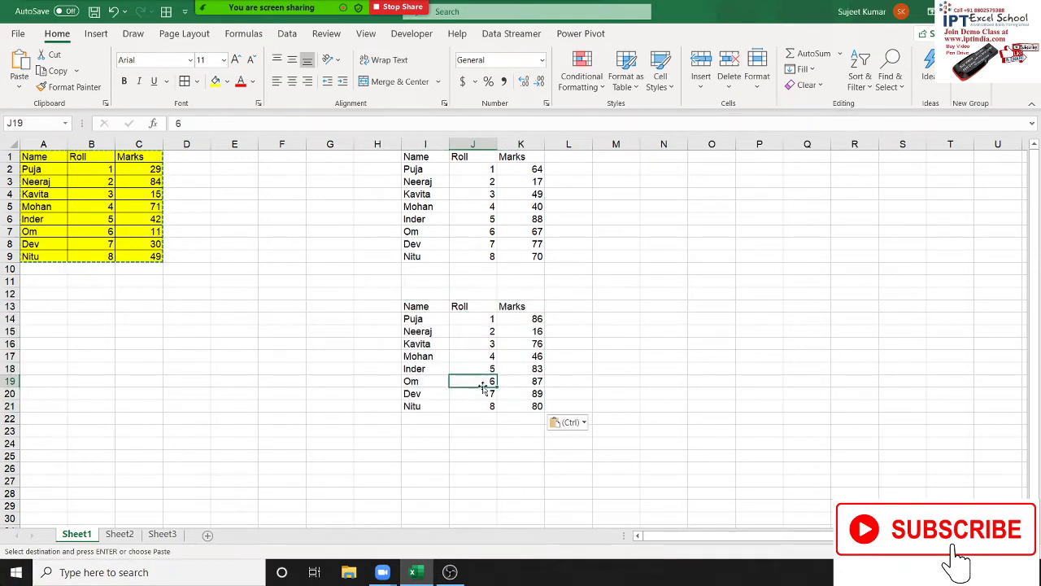
{"action": "left_click", "coordinate": [525, 372]}
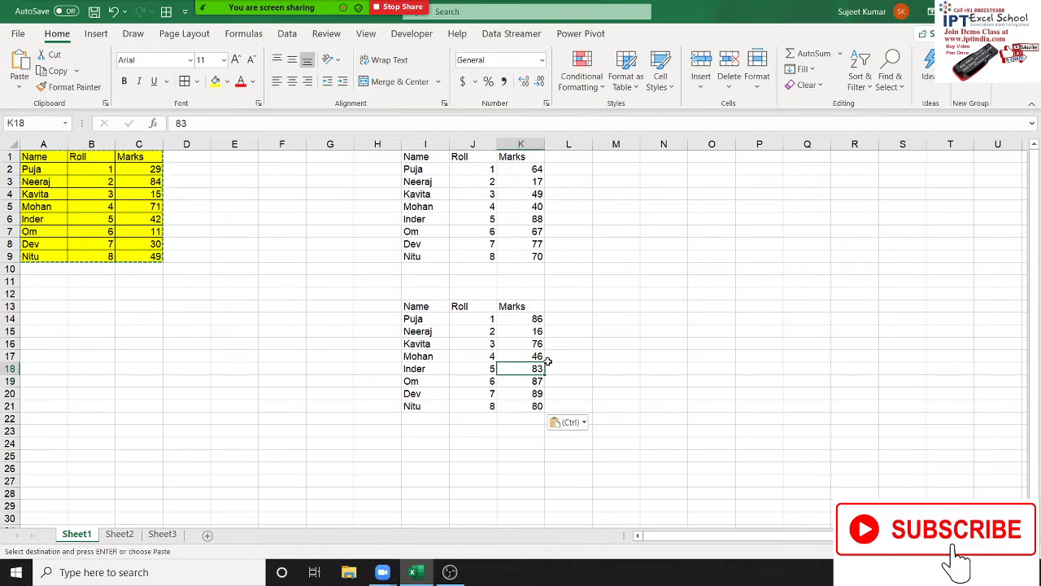
{"action": "left_click", "coordinate": [529, 357]}
{"action": "left_click", "coordinate": [525, 331]}
{"action": "left_click", "coordinate": [472, 332]}
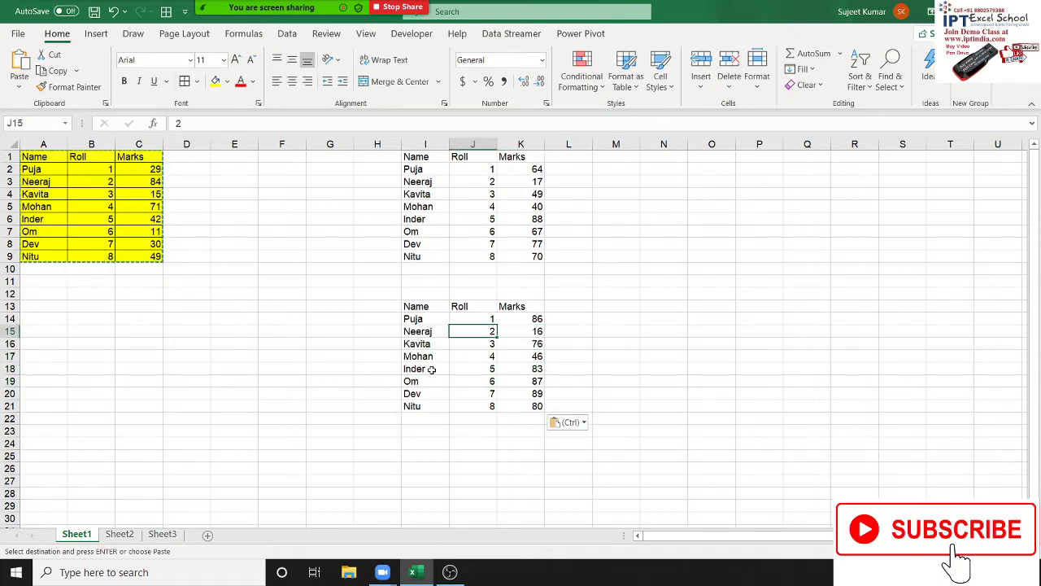
{"action": "left_click", "coordinate": [432, 370]}
{"action": "left_click", "coordinate": [430, 392]}
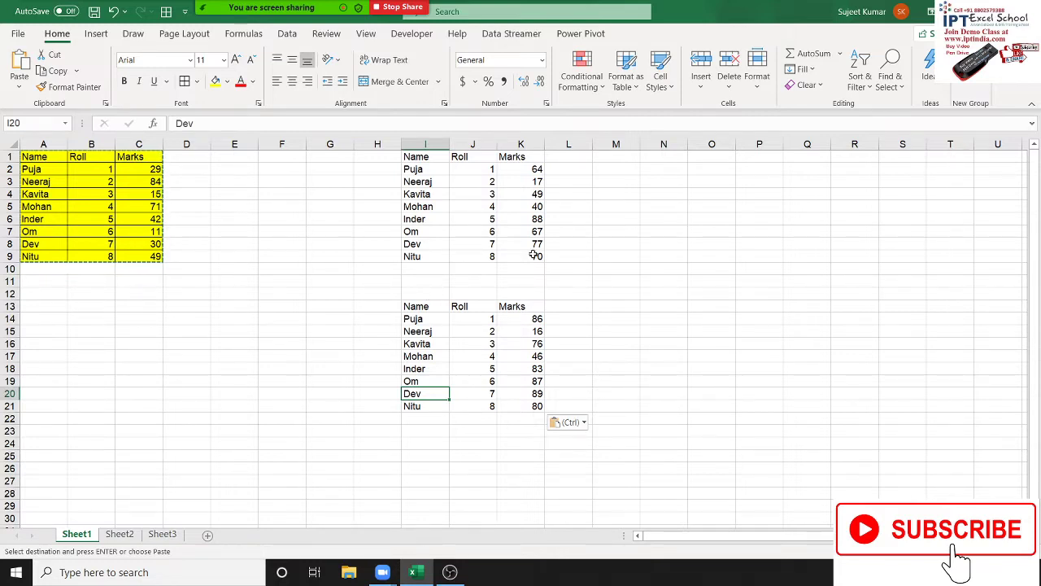
{"action": "left_click_drag", "start_coordinate": [532, 254], "coordinate": [511, 178]}
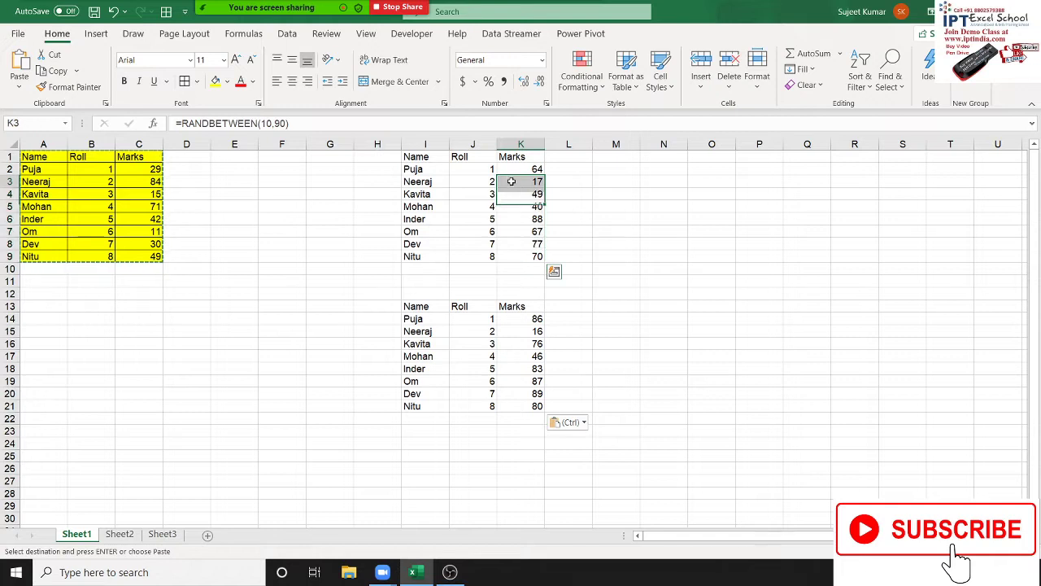
{"action": "mouse_move", "coordinate": [510, 178]}
{"action": "left_mouse_down"}
{"action": "mouse_move", "coordinate": [522, 205]}
{"action": "mouse_move", "coordinate": [510, 169]}
{"action": "left_mouse_up"}
{"action": "left_click", "coordinate": [691, 179]}
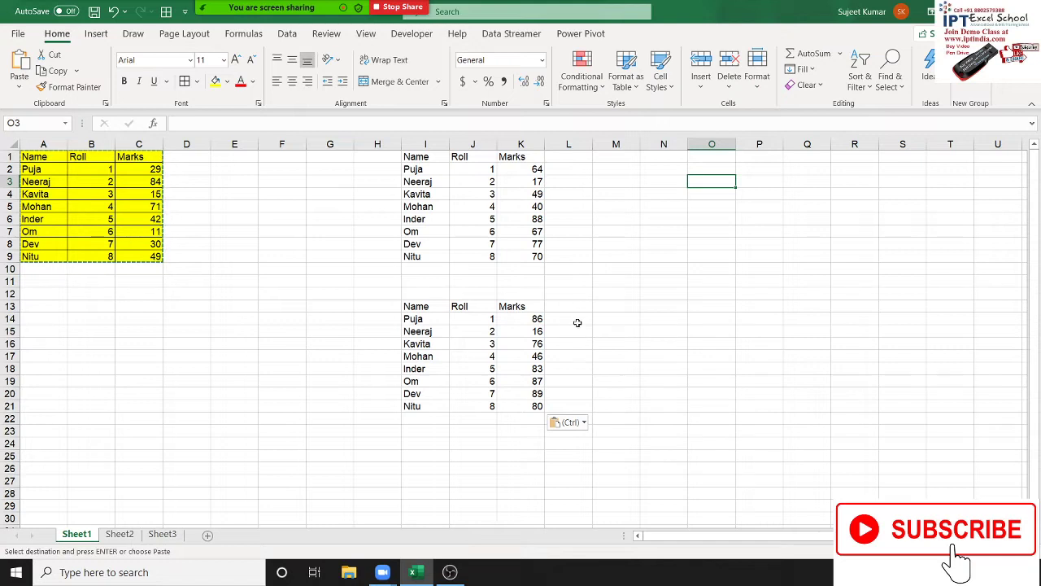
Step: Copy the Marks in K2:K9, paste them over themselves as Values, then clear the marquee
{"action": "left_click_drag", "start_coordinate": [520, 168], "coordinate": [521, 257]}
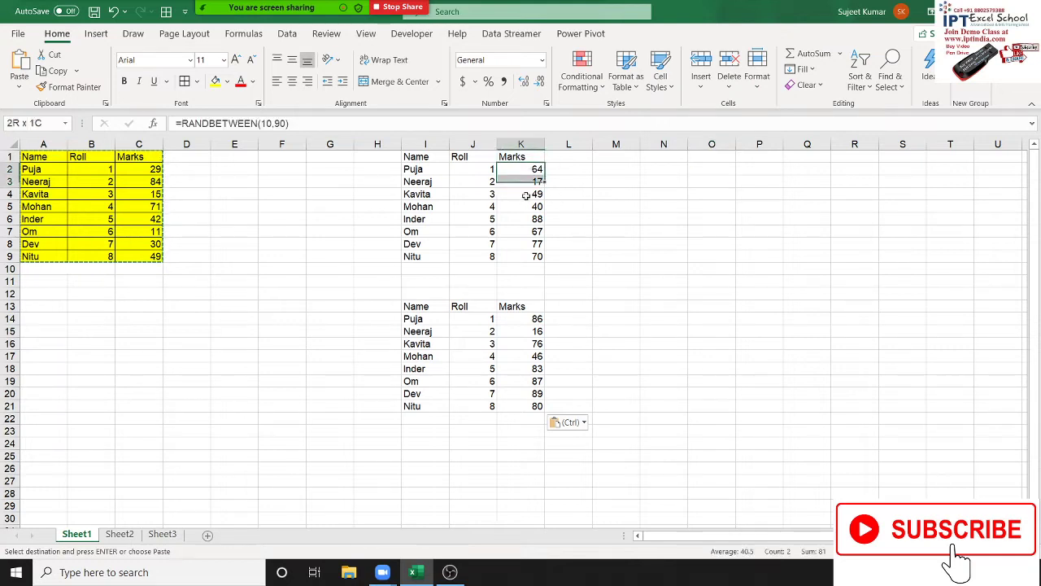
{"action": "key", "text": "ctrl+c"}
{"action": "right_click", "coordinate": [522, 257]}
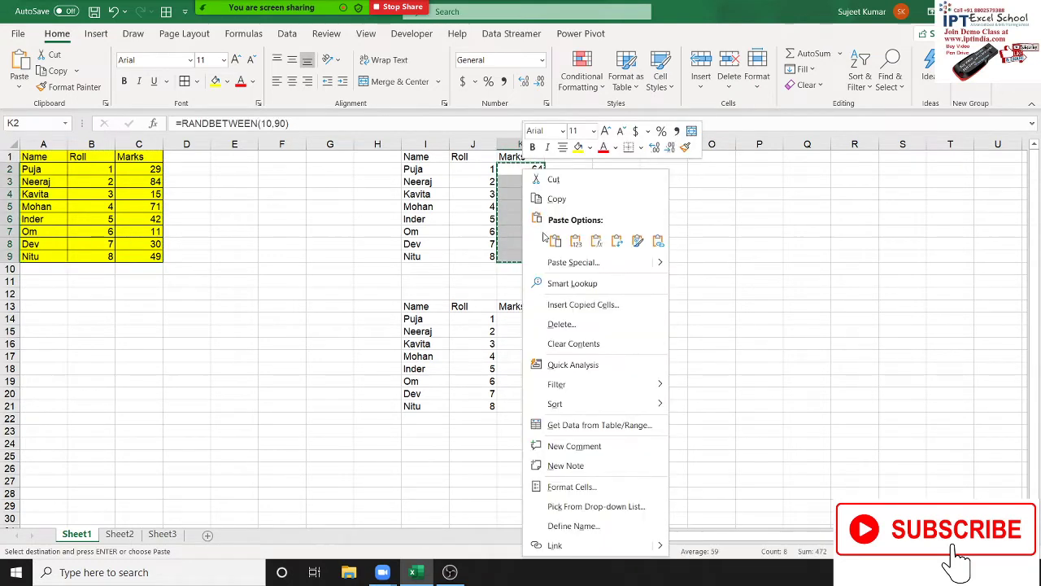
{"action": "left_click", "coordinate": [559, 262]}
{"action": "left_click", "coordinate": [465, 206]}
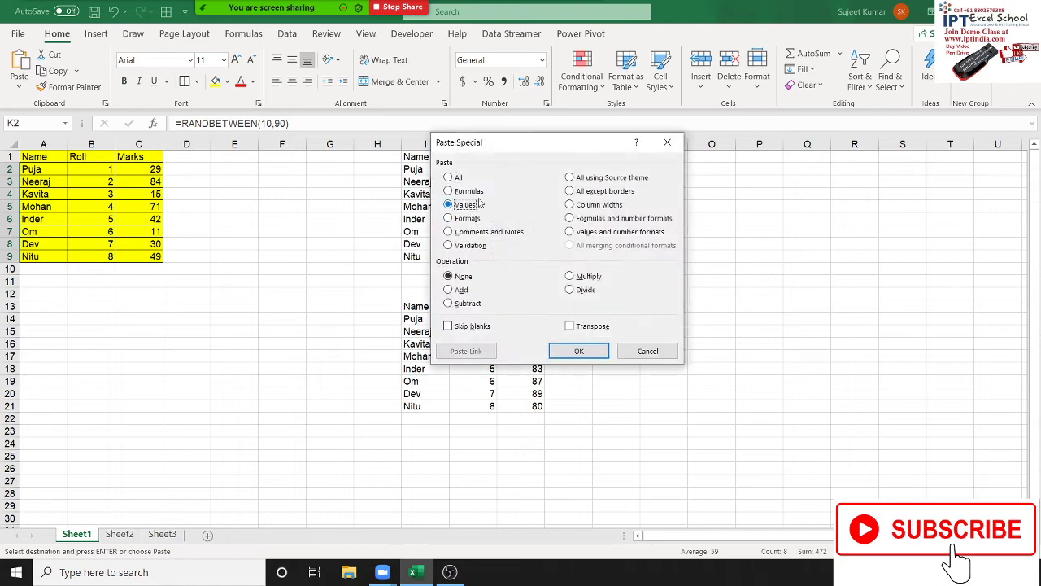
{"action": "mouse_move", "coordinate": [510, 142]}
{"action": "left_mouse_down"}
{"action": "mouse_move", "coordinate": [655, 145]}
{"action": "mouse_move", "coordinate": [735, 115]}
{"action": "left_mouse_up"}
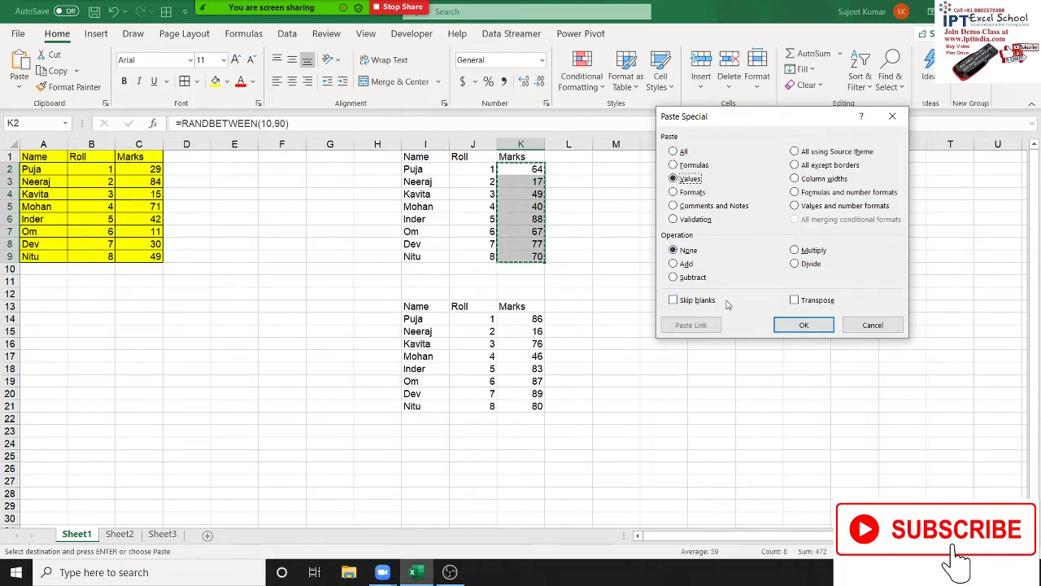
{"action": "left_click", "coordinate": [797, 325]}
{"action": "left_click", "coordinate": [693, 338]}
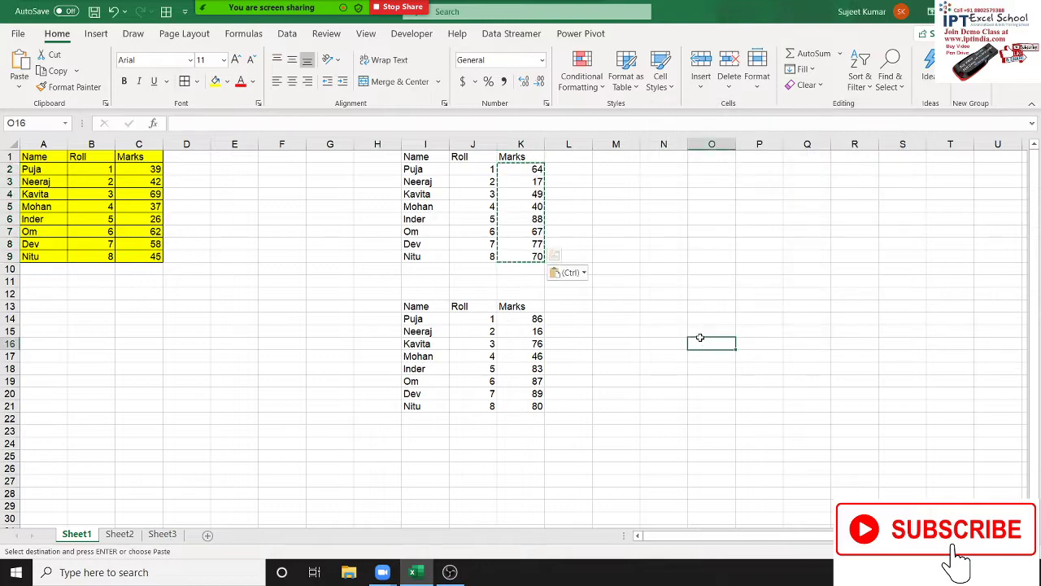
{"action": "key", "text": "Escape"}
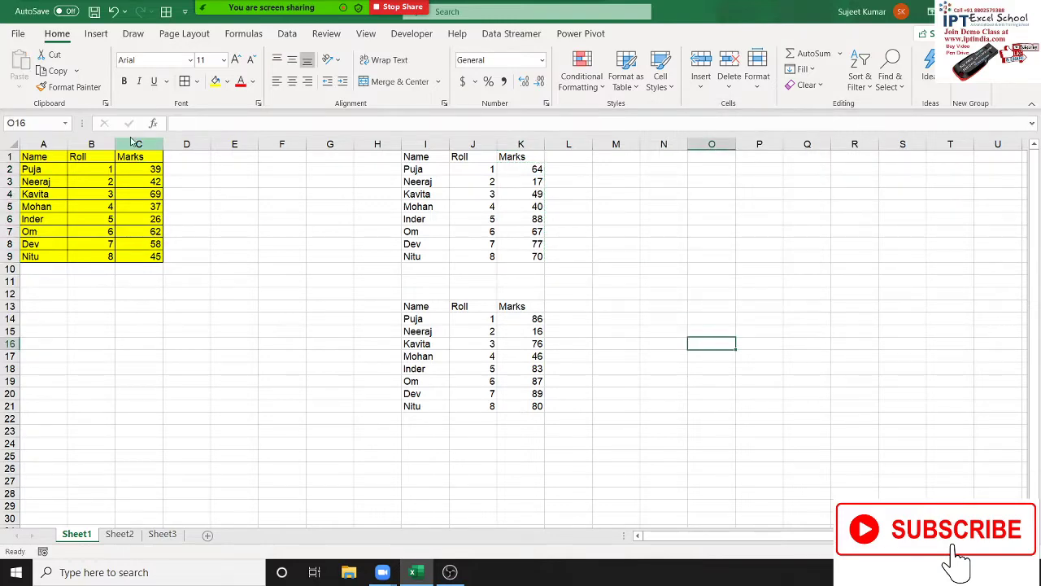
Step: Open 3.Financial Dashboard from the File menu's Recent workbooks list
{"action": "left_click", "coordinate": [19, 39]}
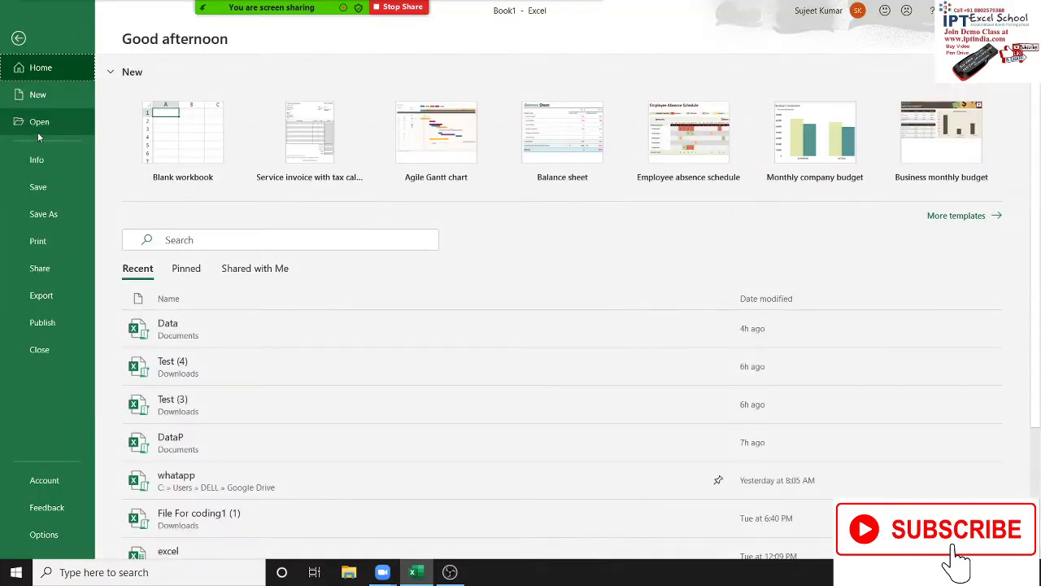
{"action": "left_click", "coordinate": [37, 124]}
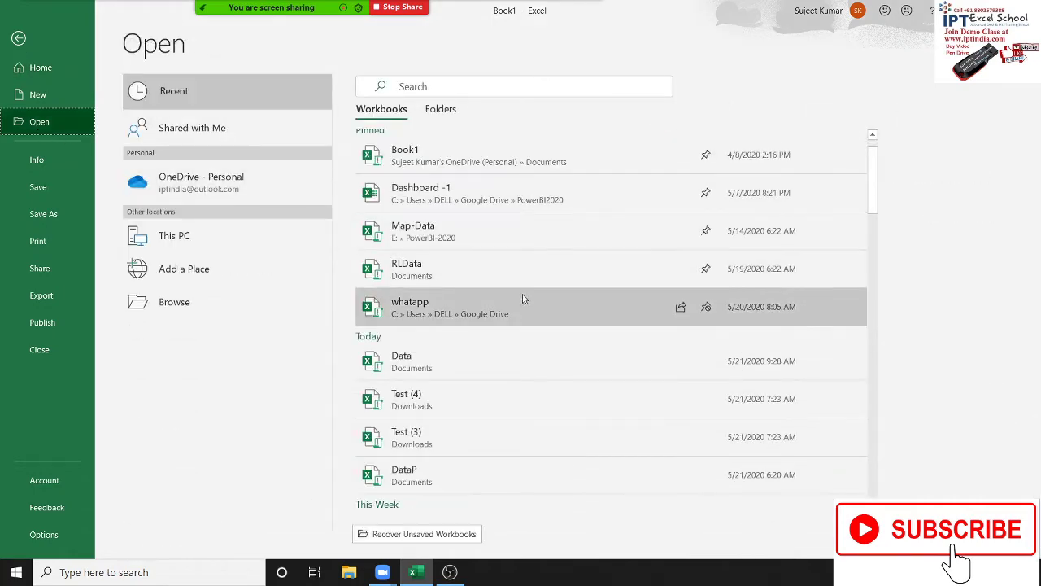
{"action": "scroll", "coordinate": [523, 301], "scroll_direction": "down", "scroll_amount": 3}
{"action": "scroll", "coordinate": [523, 301], "scroll_direction": "down", "scroll_amount": 1}
{"action": "scroll", "coordinate": [520, 301], "scroll_direction": "down", "scroll_amount": 2}
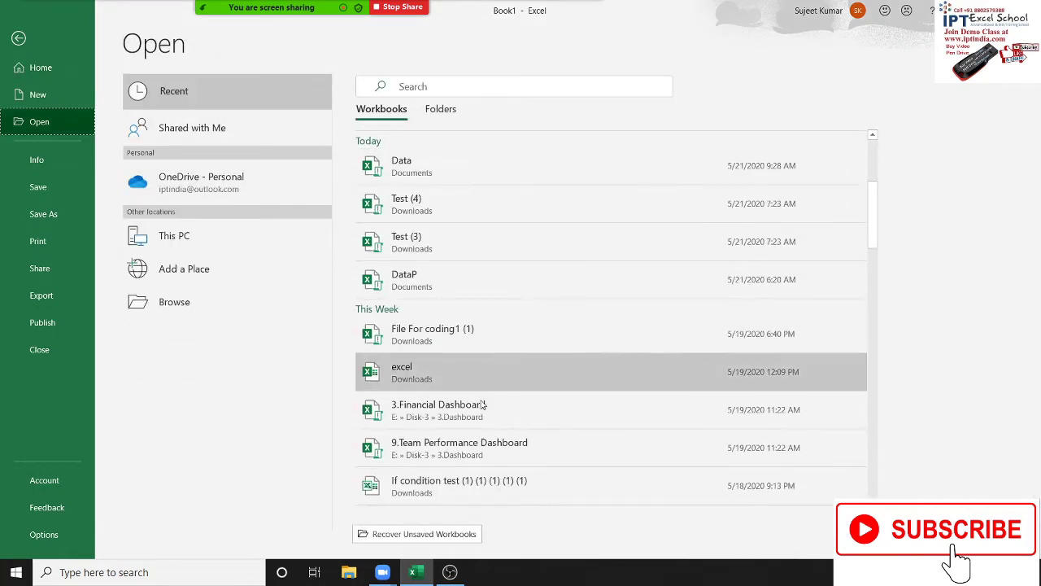
{"action": "key", "text": "Escape"}
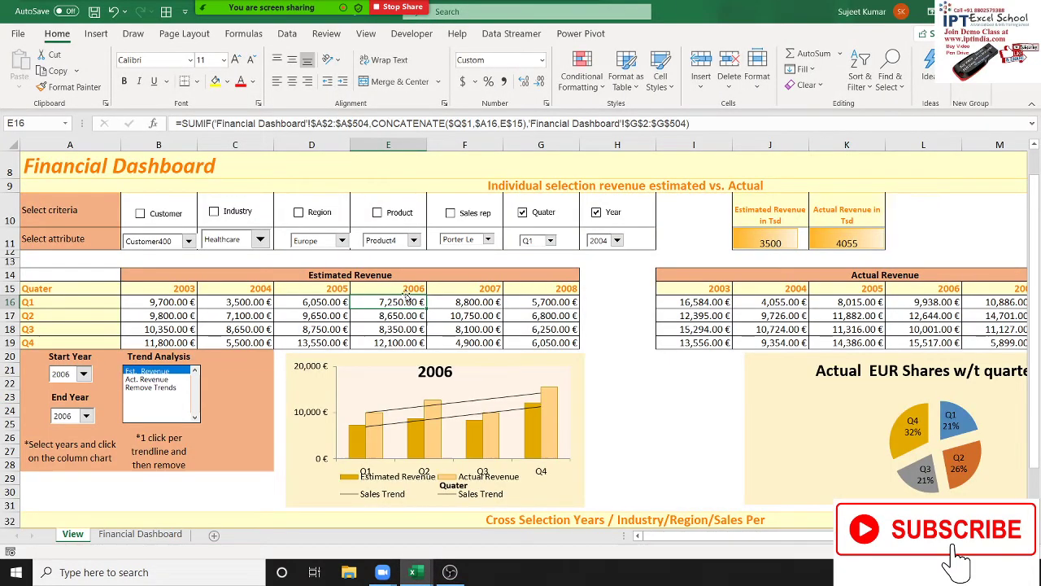
{"action": "left_click", "coordinate": [335, 302]}
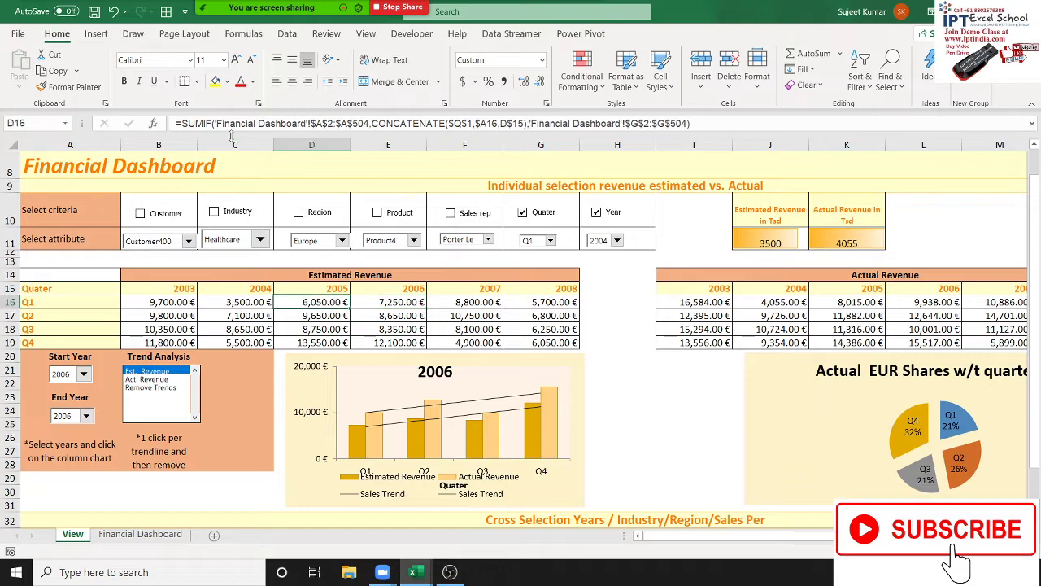
{"action": "left_click", "coordinate": [502, 123]}
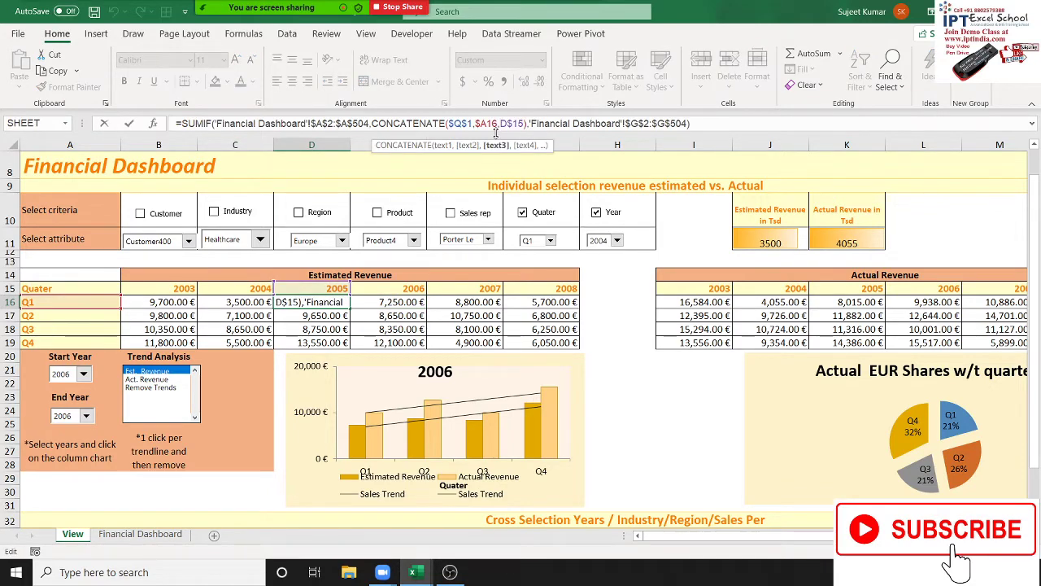
{"action": "key", "text": "Escape"}
{"action": "scroll", "coordinate": [228, 475], "scroll_direction": "down", "scroll_amount": 5}
{"action": "left_click", "coordinate": [140, 533]}
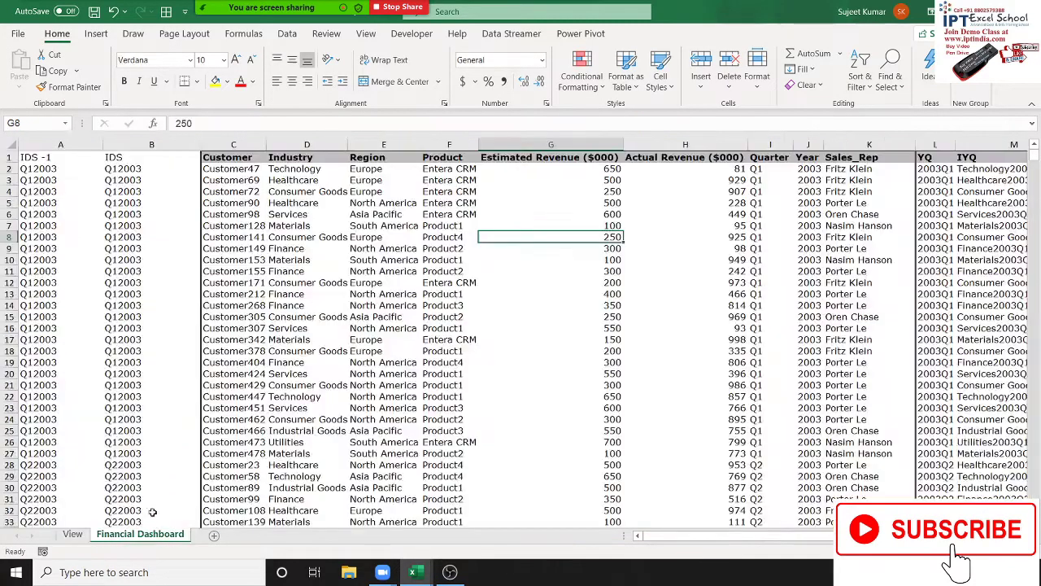
{"action": "left_click", "coordinate": [243, 284]}
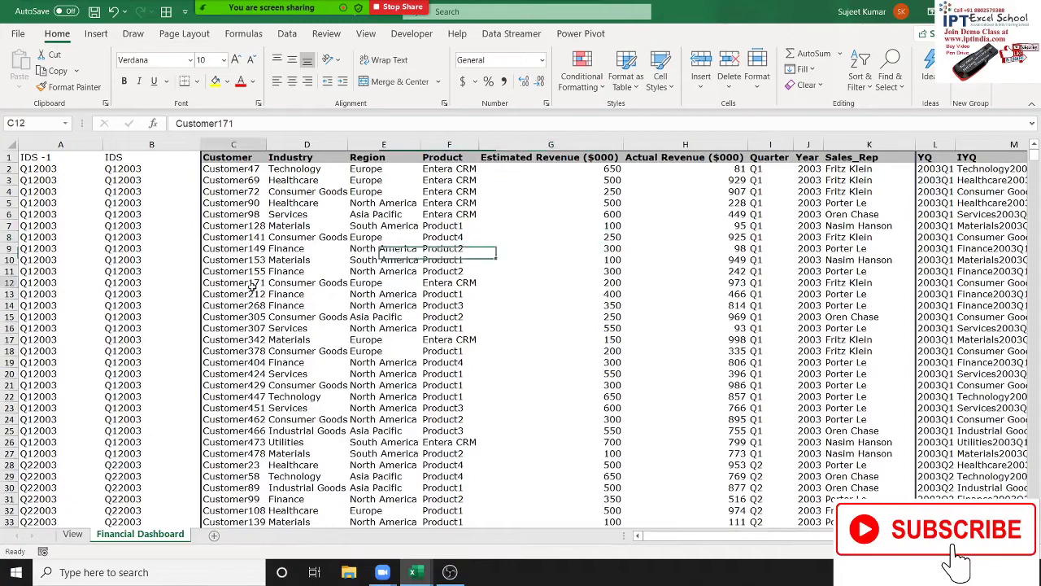
{"action": "left_click", "coordinate": [77, 535]}
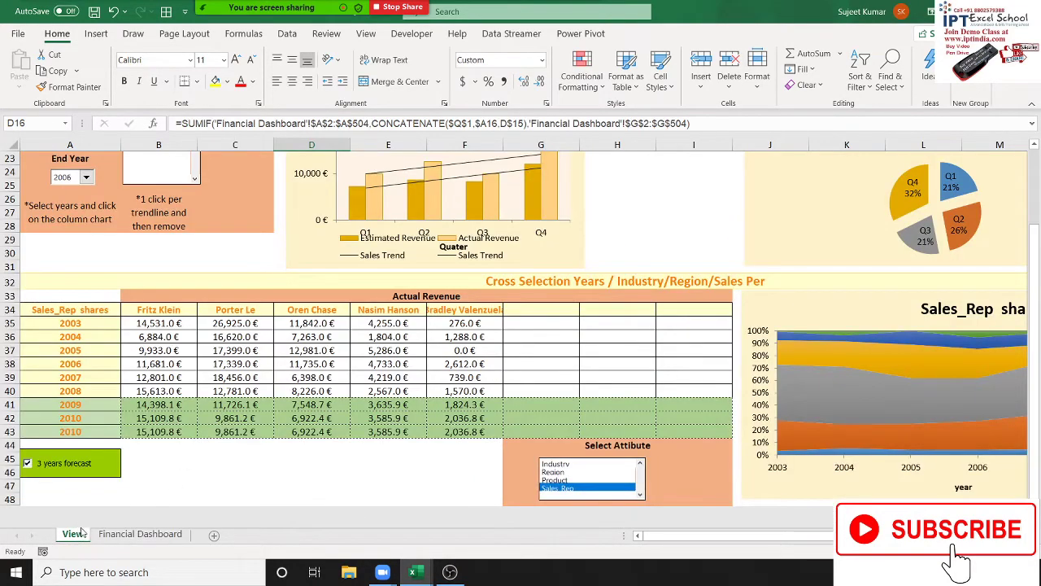
{"action": "scroll", "coordinate": [93, 488], "scroll_direction": "up", "scroll_amount": 4}
{"action": "scroll", "coordinate": [97, 476], "scroll_direction": "up", "scroll_amount": 1}
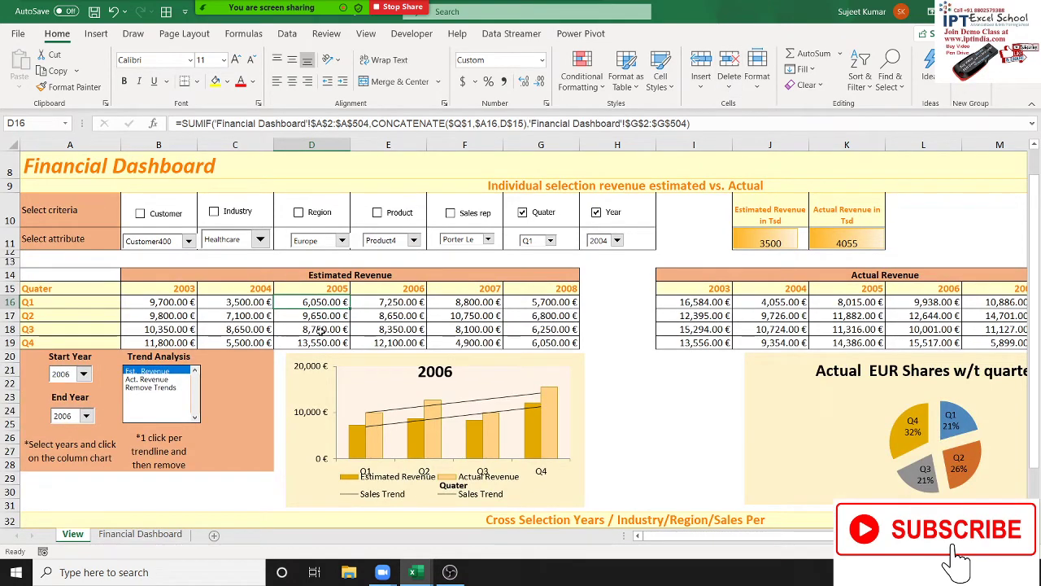
{"action": "left_click", "coordinate": [166, 537]}
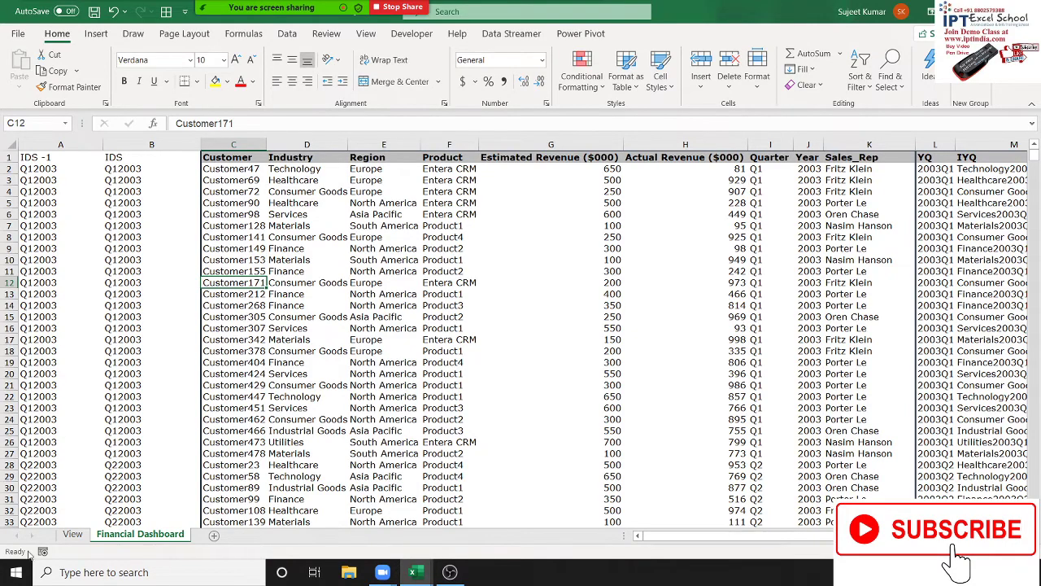
{"action": "left_click", "coordinate": [73, 536]}
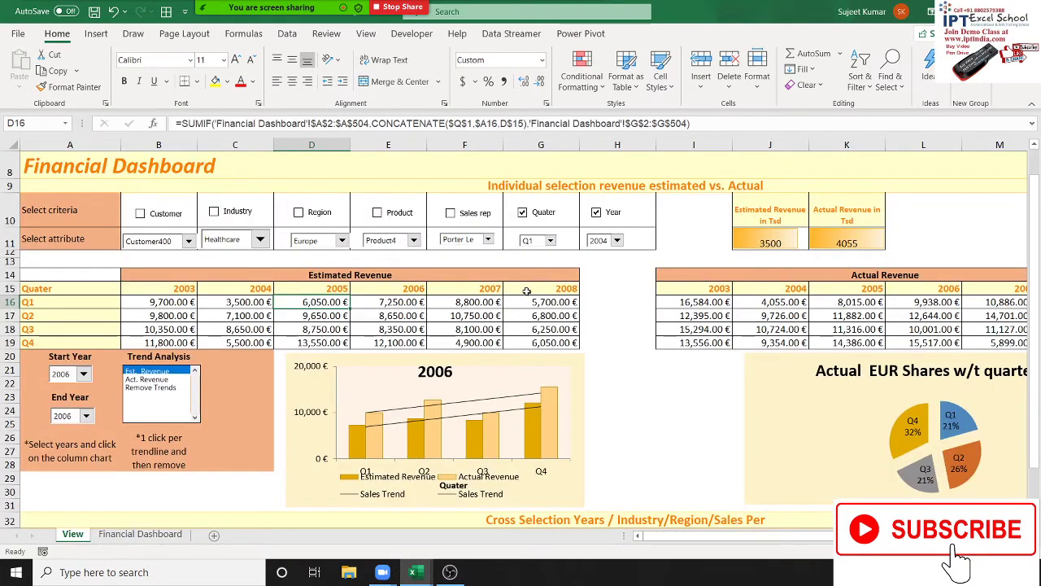
{"action": "left_click", "coordinate": [131, 534]}
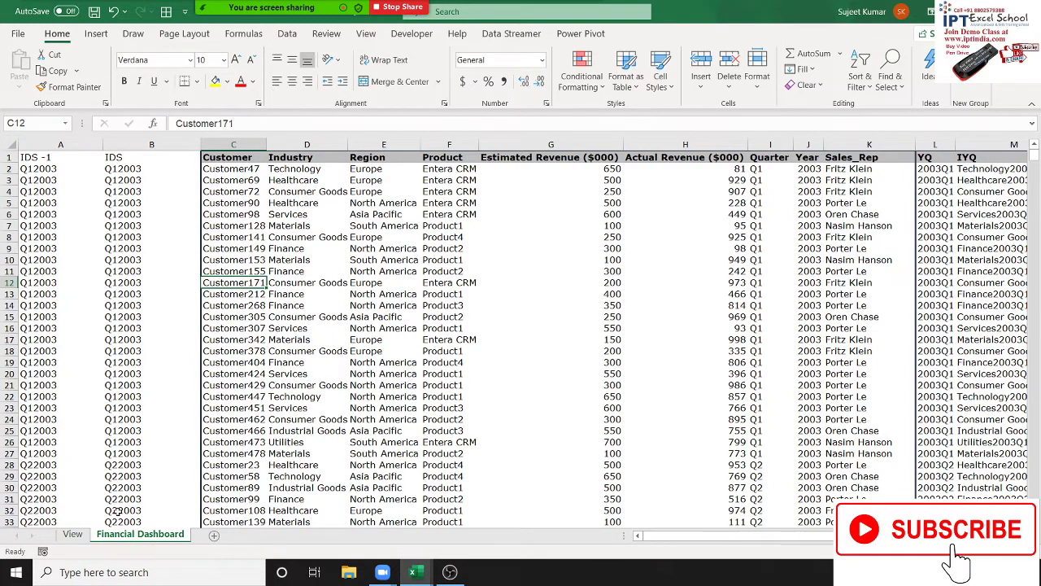
{"action": "left_click", "coordinate": [73, 534]}
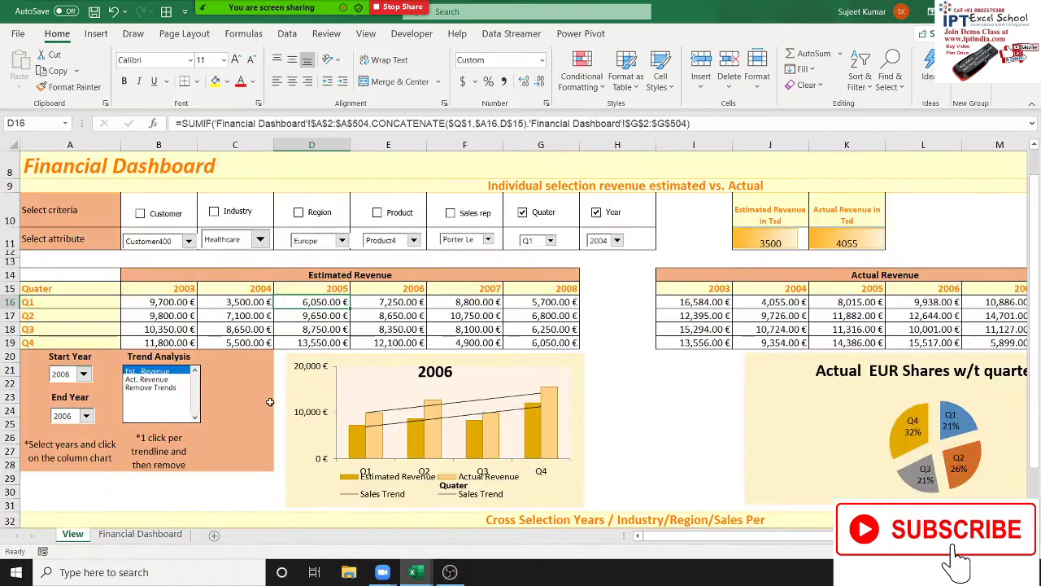
Step: Move or Copy the View sheet to (new book) with Create a copy ticked
{"action": "right_click", "coordinate": [80, 542]}
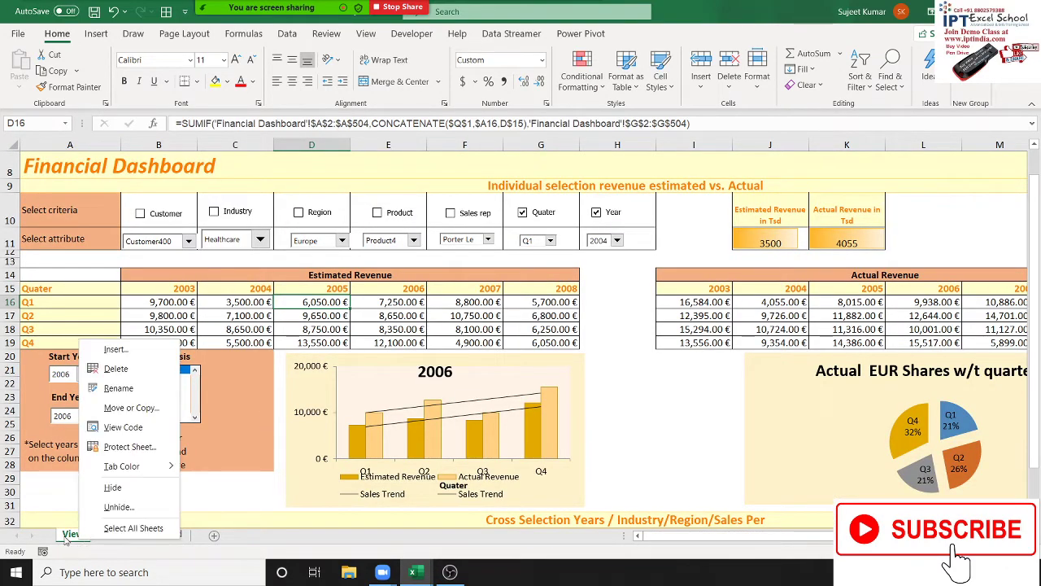
{"action": "right_click", "coordinate": [65, 540]}
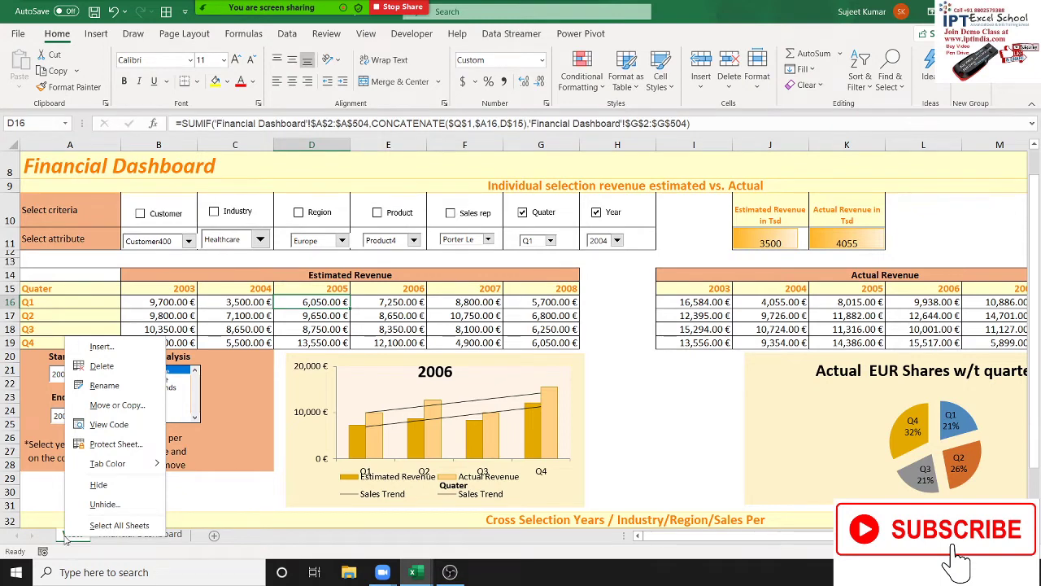
{"action": "left_click", "coordinate": [114, 404]}
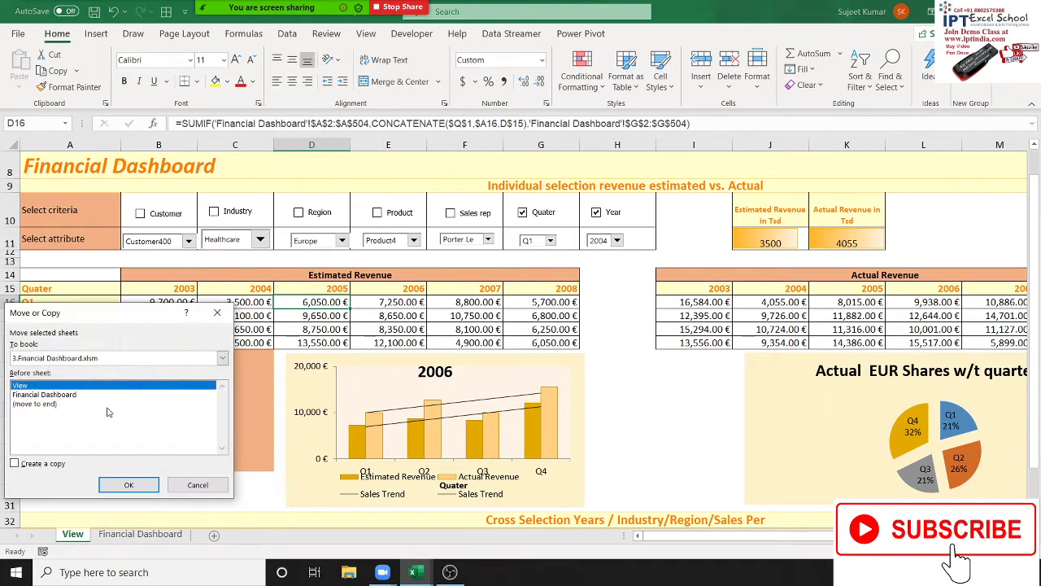
{"action": "left_click_drag", "start_coordinate": [122, 316], "coordinate": [480, 248]}
{"action": "left_click", "coordinate": [439, 291]}
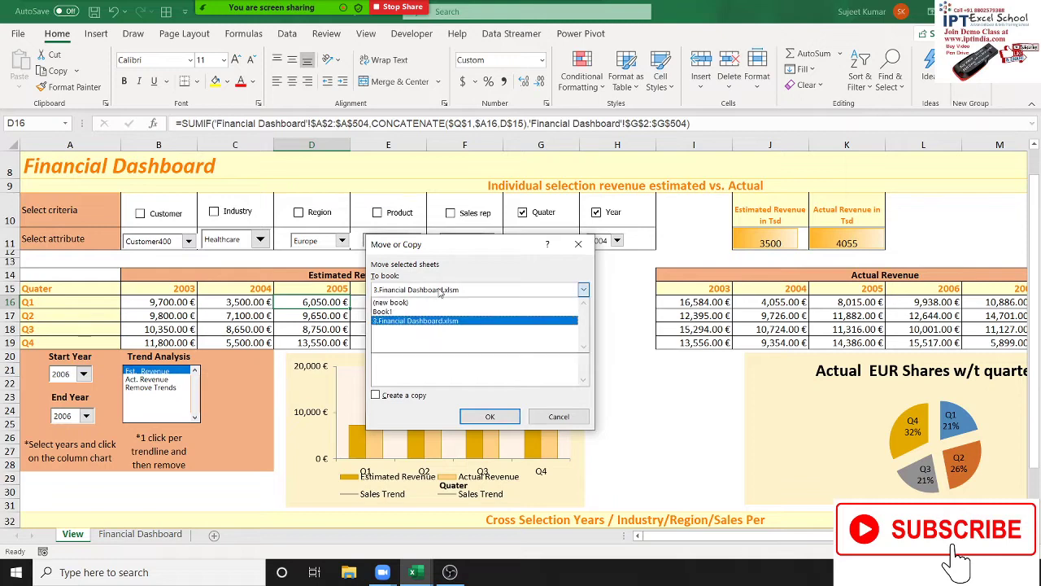
{"action": "left_click", "coordinate": [431, 303]}
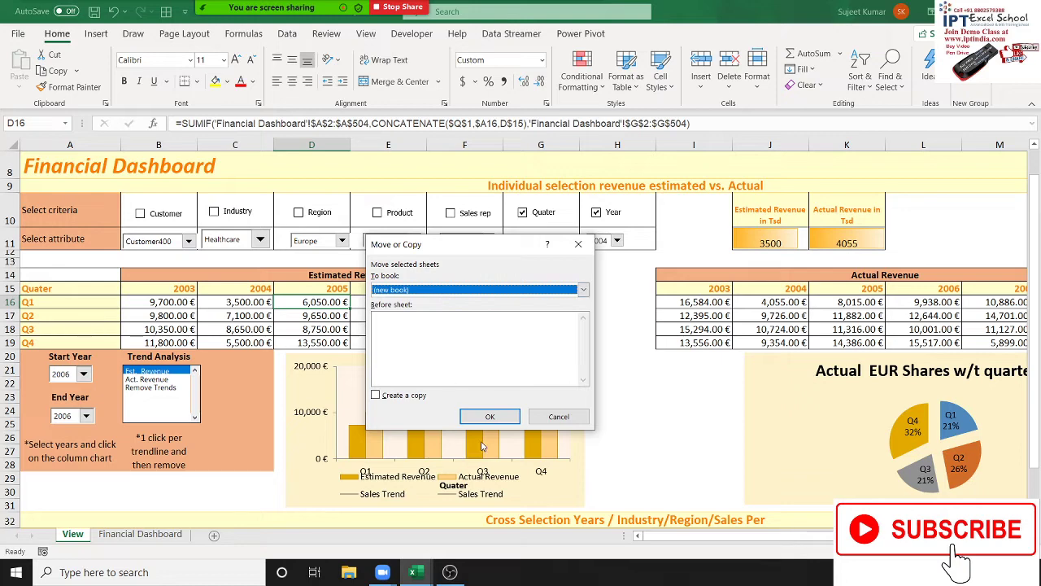
{"action": "left_click", "coordinate": [402, 395]}
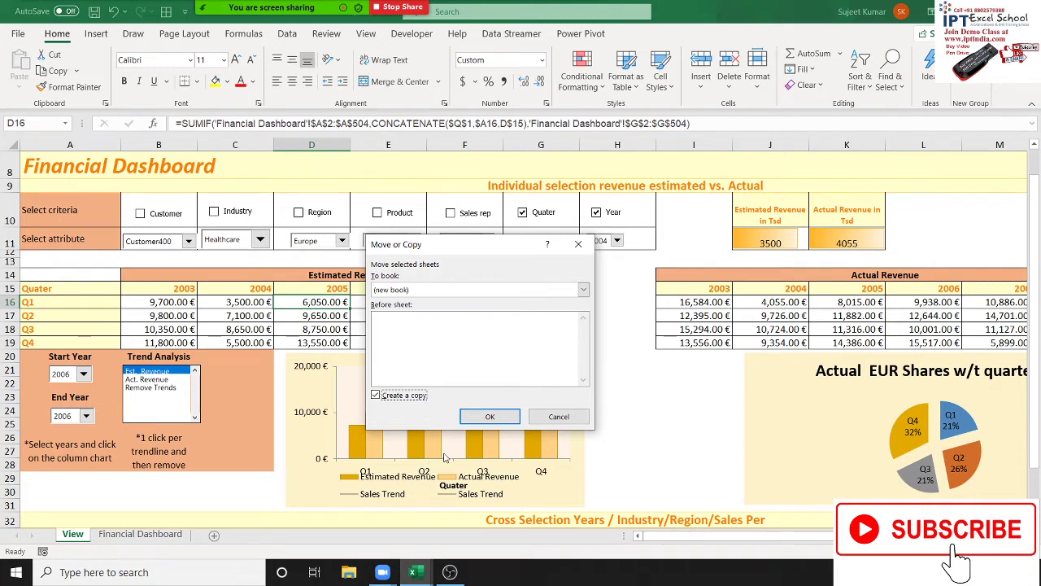
{"action": "left_click", "coordinate": [485, 417]}
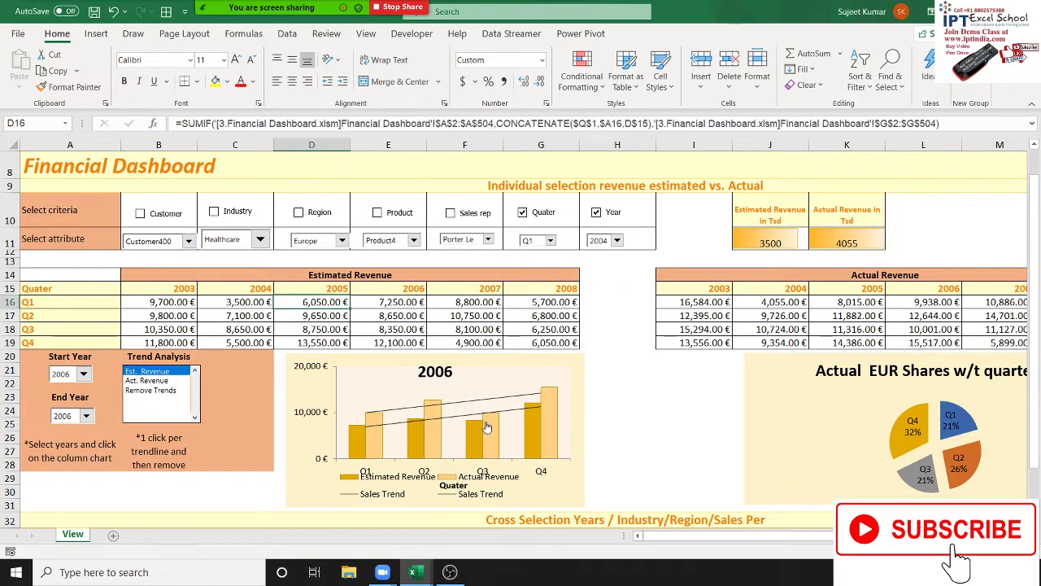
{"action": "scroll", "coordinate": [487, 427], "scroll_direction": "down", "scroll_amount": 5}
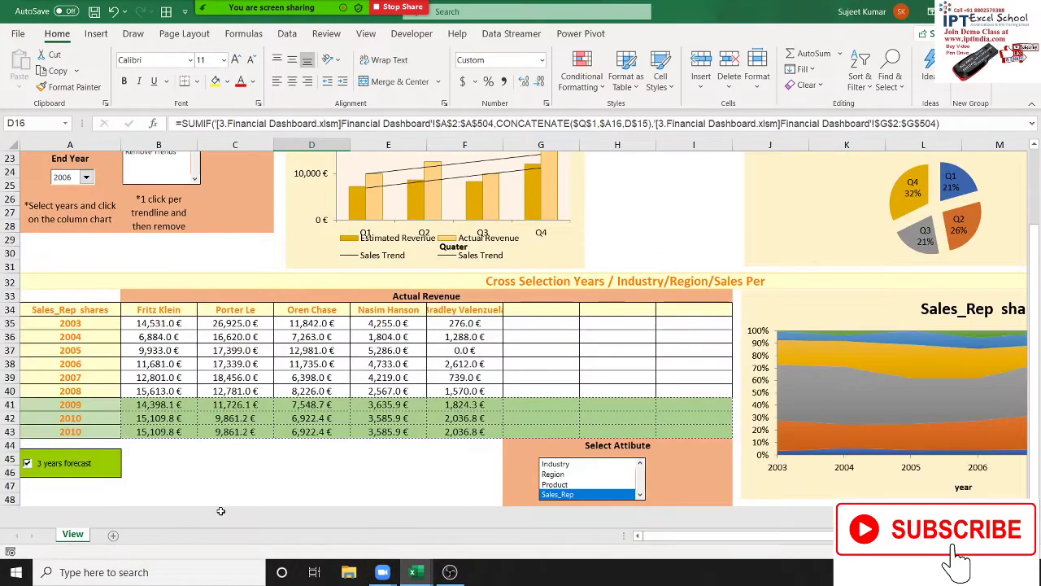
{"action": "scroll", "coordinate": [220, 513], "scroll_direction": "up", "scroll_amount": 4}
{"action": "scroll", "coordinate": [220, 512], "scroll_direction": "up", "scroll_amount": 1}
{"action": "scroll", "coordinate": [221, 513], "scroll_direction": "down", "scroll_amount": 1}
{"action": "scroll", "coordinate": [223, 513], "scroll_direction": "down", "scroll_amount": 8}
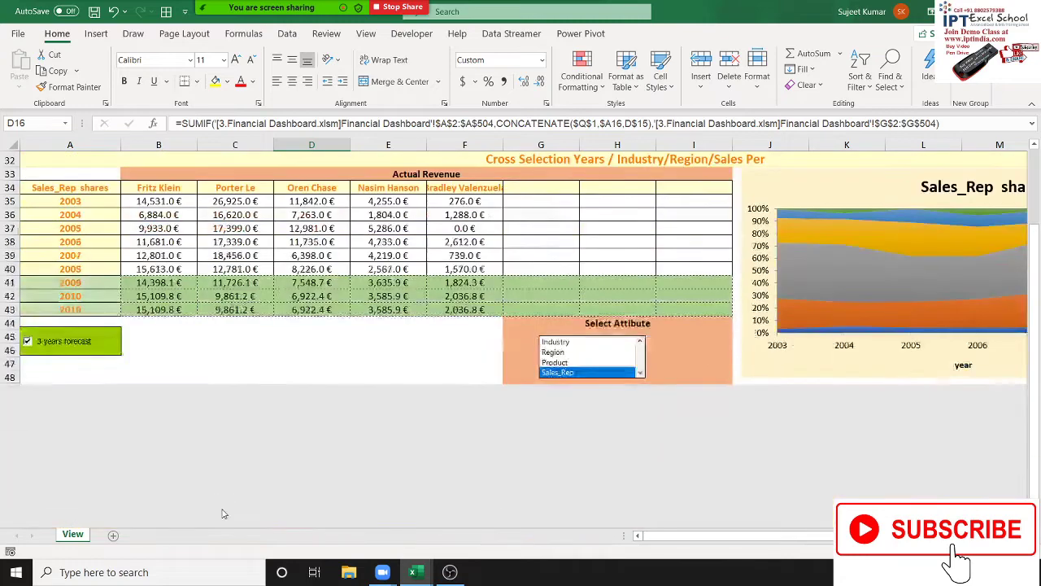
{"action": "scroll", "coordinate": [223, 512], "scroll_direction": "up", "scroll_amount": 6}
{"action": "scroll", "coordinate": [226, 504], "scroll_direction": "up", "scroll_amount": 3}
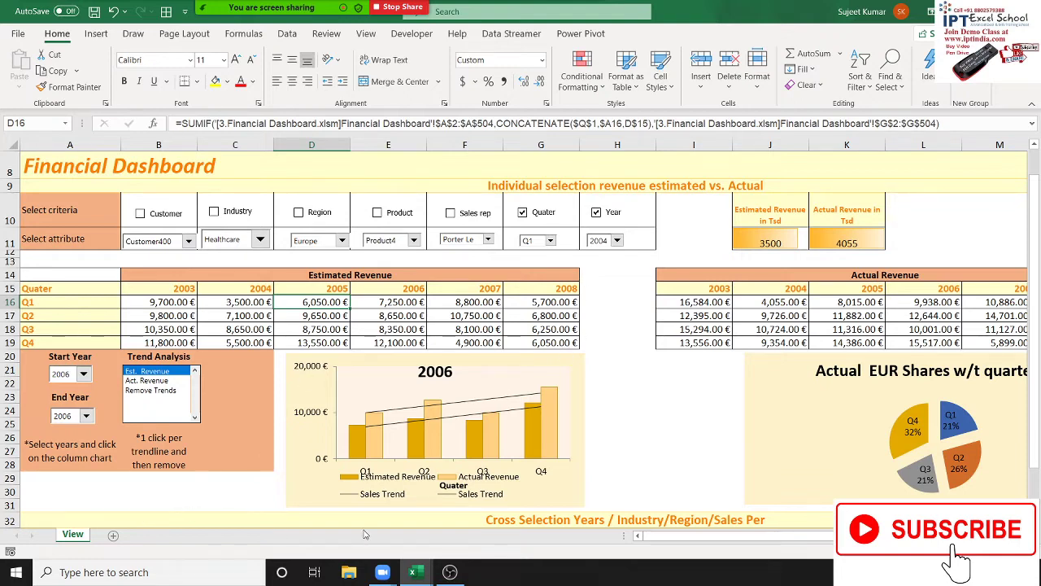
{"action": "left_click", "coordinate": [332, 313]}
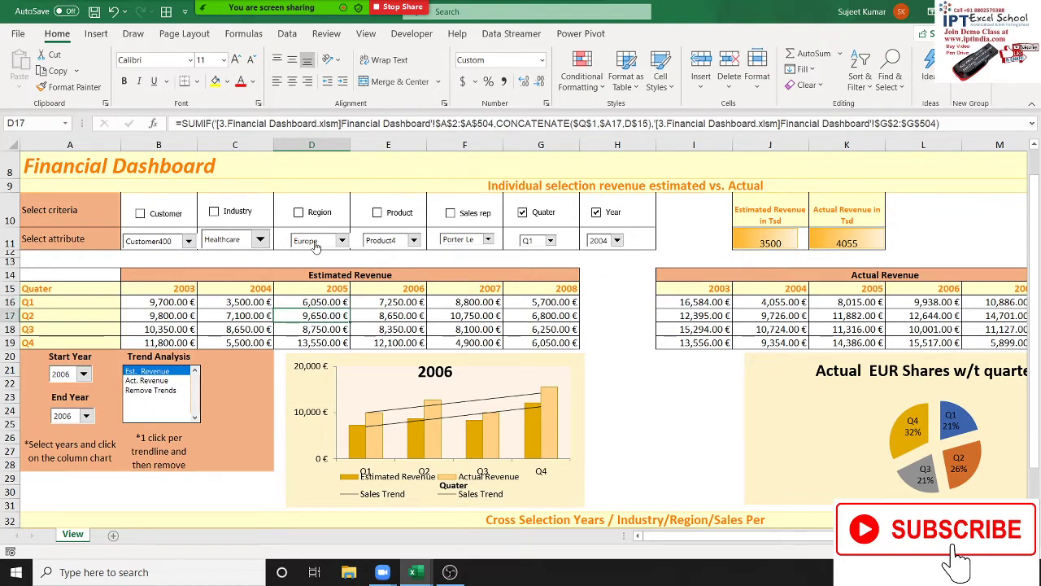
{"action": "left_click", "coordinate": [196, 123]}
{"action": "left_click_drag", "start_coordinate": [195, 123], "coordinate": [893, 124]}
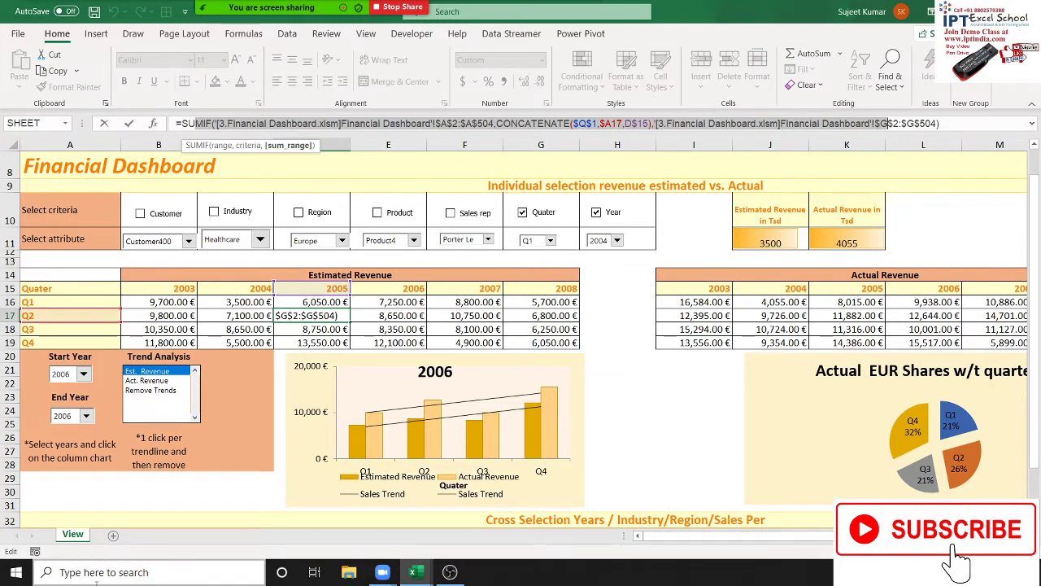
{"action": "key", "text": "Escape"}
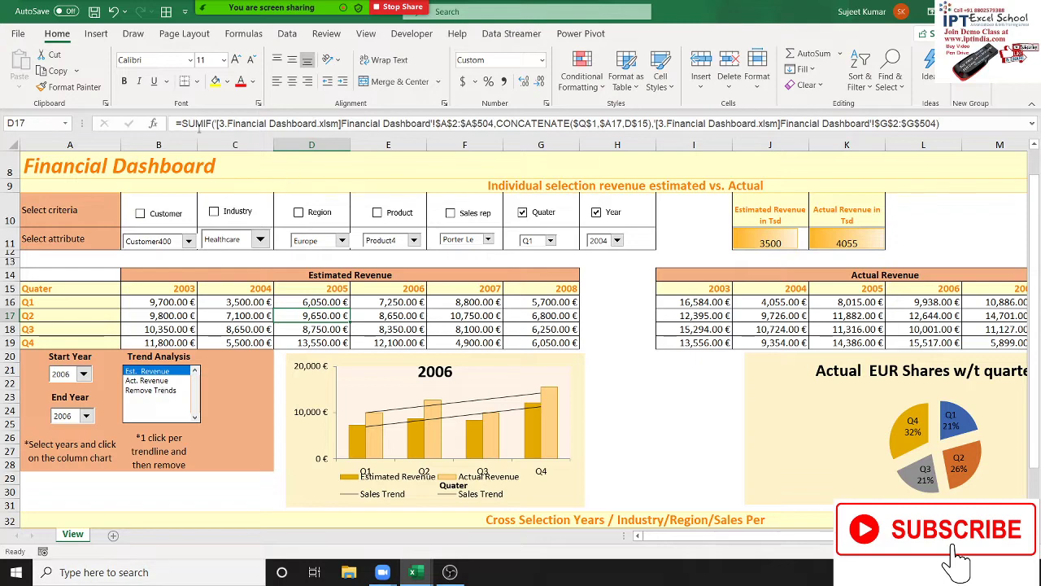
{"action": "left_click_drag", "start_coordinate": [215, 123], "coordinate": [334, 123]}
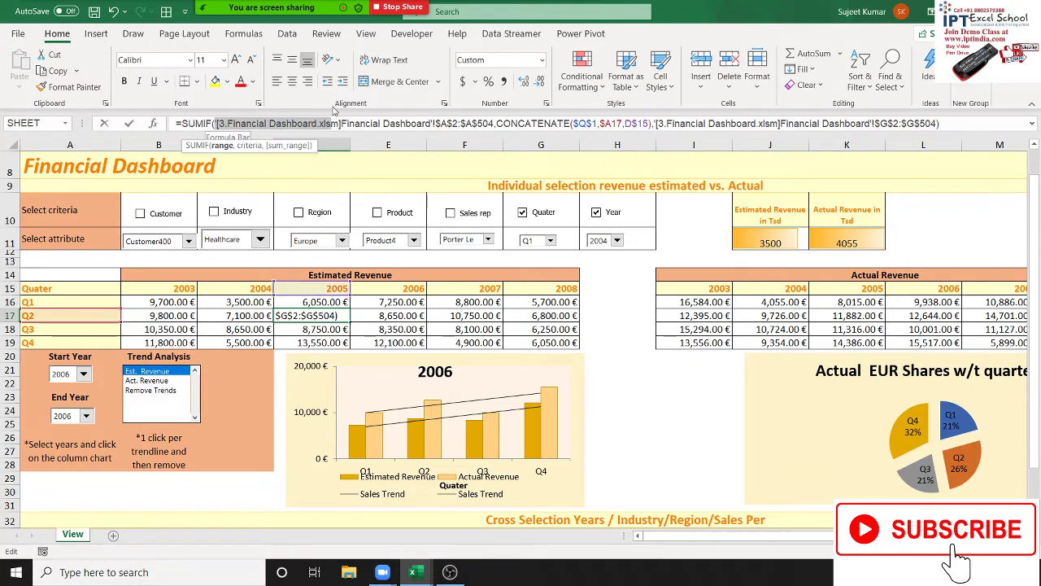
{"action": "key", "text": "Escape"}
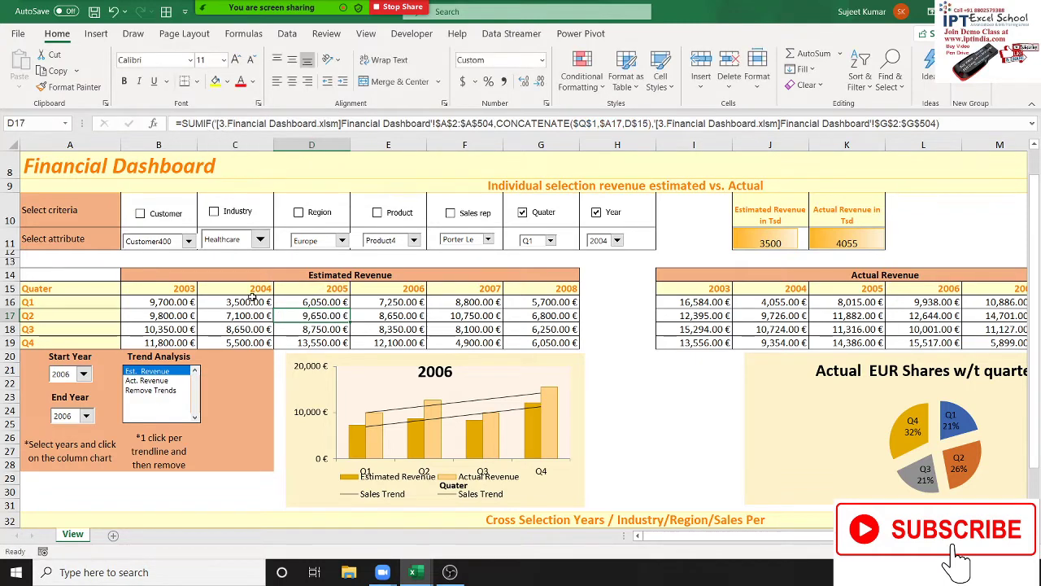
{"action": "left_click", "coordinate": [275, 15]}
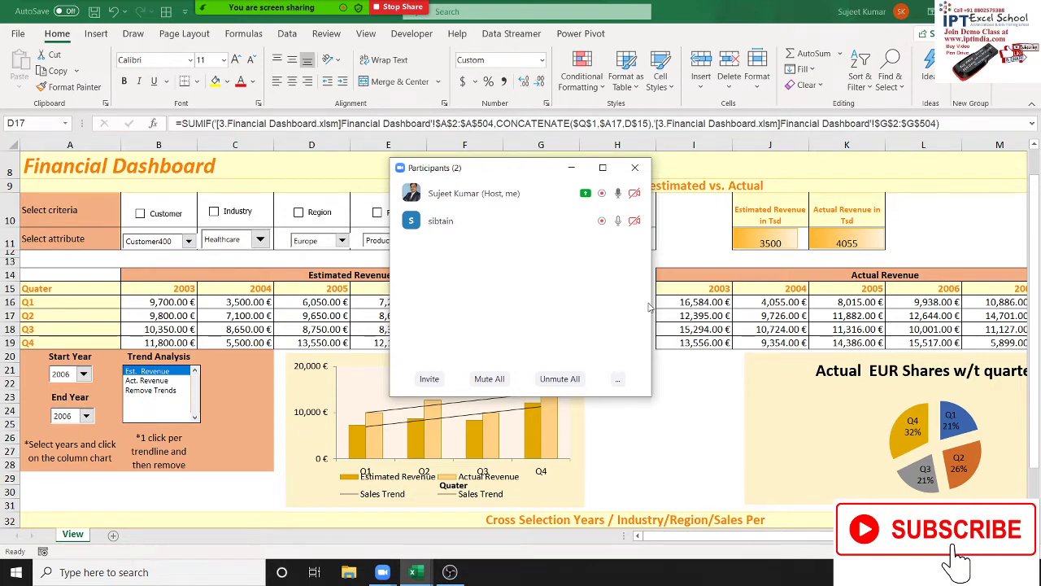
{"action": "key", "text": "alt+u"}
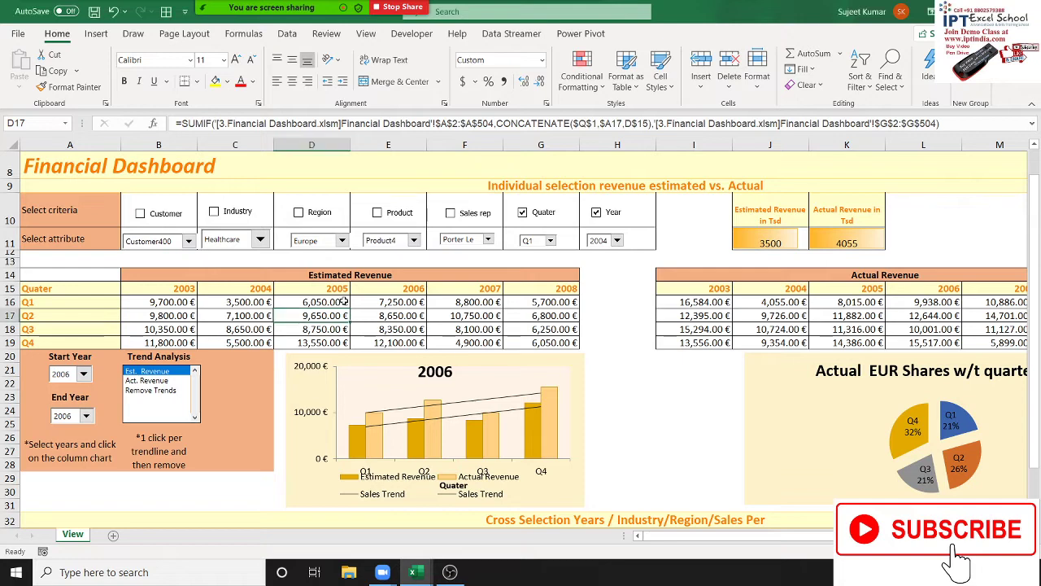
{"action": "left_click", "coordinate": [688, 305]}
{"action": "left_click", "coordinate": [770, 241]}
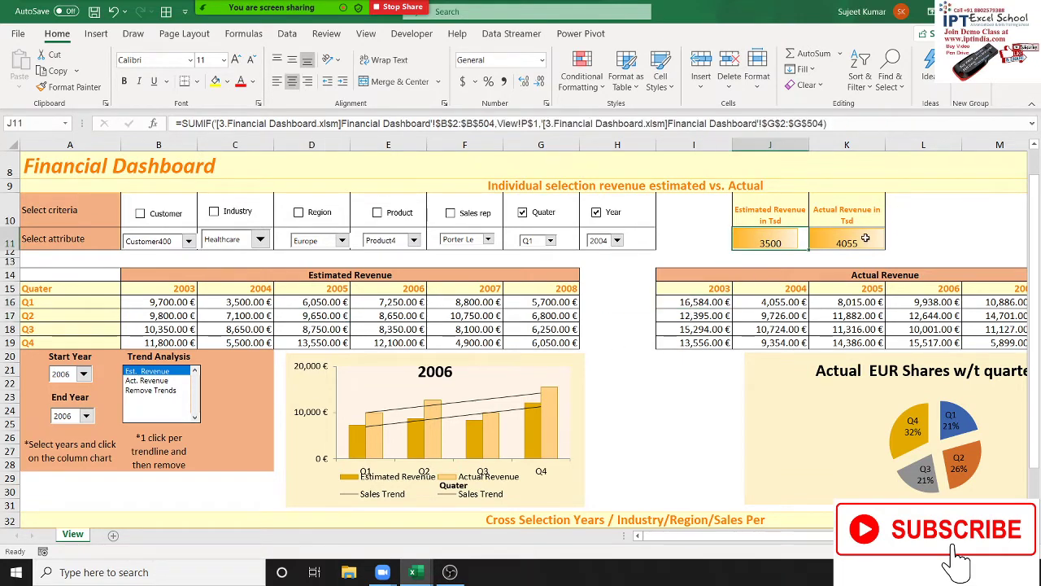
{"action": "left_click", "coordinate": [864, 238]}
{"action": "left_click", "coordinate": [854, 314]}
{"action": "scroll", "coordinate": [569, 342], "scroll_direction": "down", "scroll_amount": 5}
{"action": "left_click", "coordinate": [382, 380]}
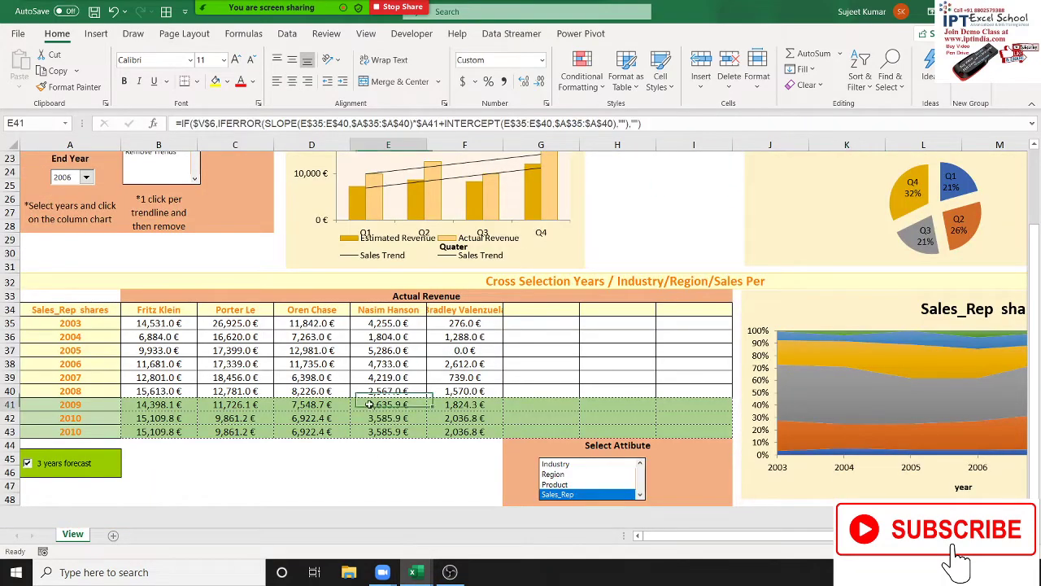
{"action": "scroll", "coordinate": [365, 421], "scroll_direction": "down", "scroll_amount": 1}
{"action": "scroll", "coordinate": [364, 421], "scroll_direction": "up", "scroll_amount": 4}
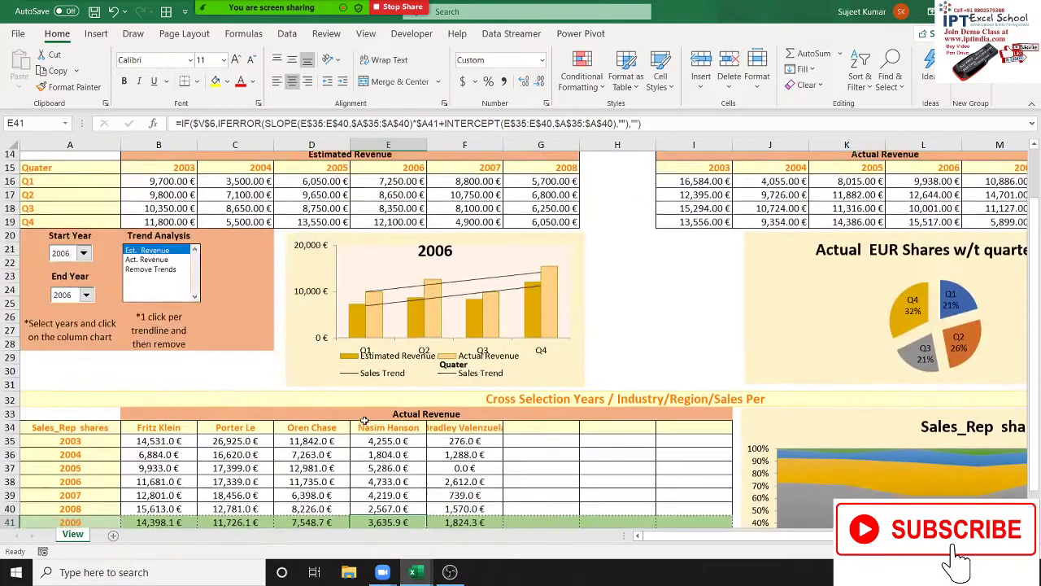
{"action": "scroll", "coordinate": [365, 420], "scroll_direction": "up", "scroll_amount": 3}
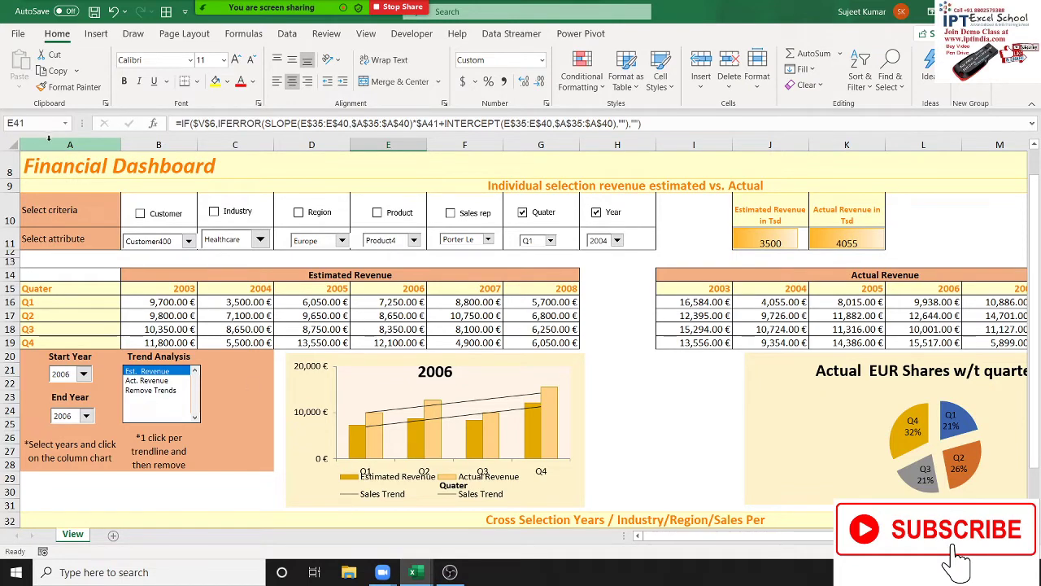
Step: Select the whole View sheet and Paste Special it as Values over itself
{"action": "left_click", "coordinate": [8, 145]}
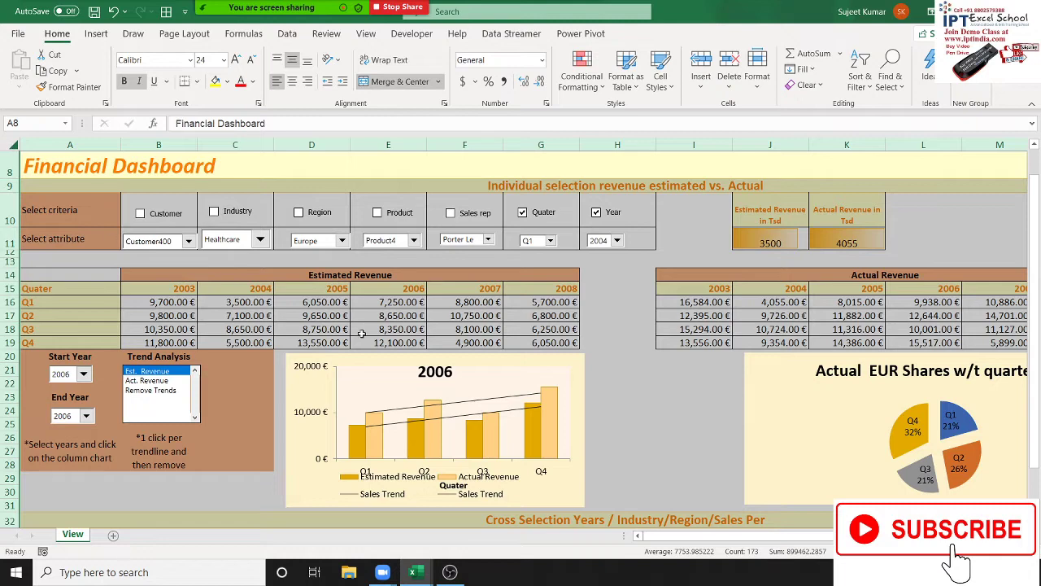
{"action": "scroll", "coordinate": [602, 366], "scroll_direction": "down", "scroll_amount": 4}
{"action": "scroll", "coordinate": [603, 366], "scroll_direction": "up", "scroll_amount": 4}
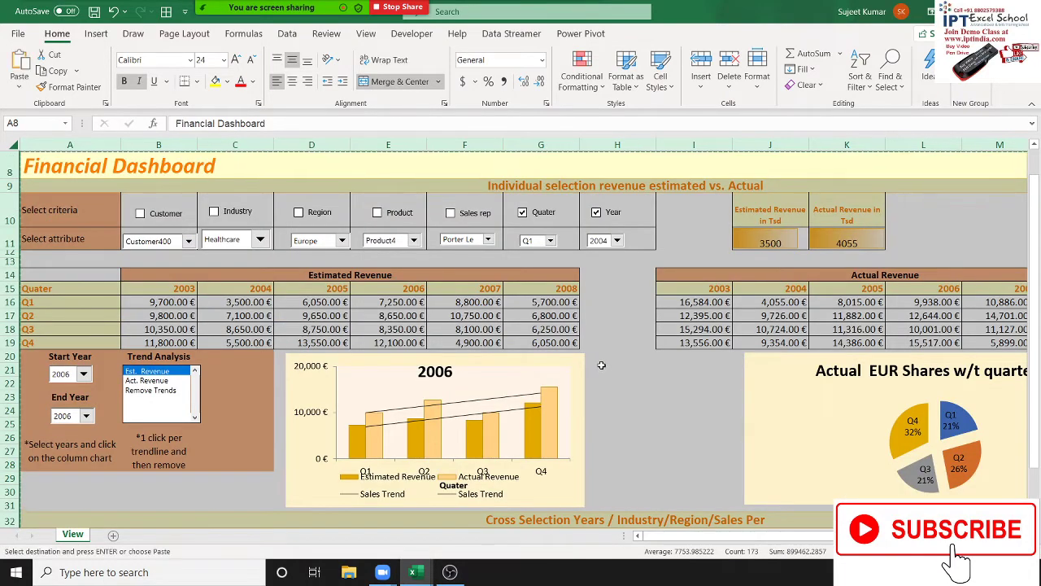
{"action": "right_click", "coordinate": [407, 324]}
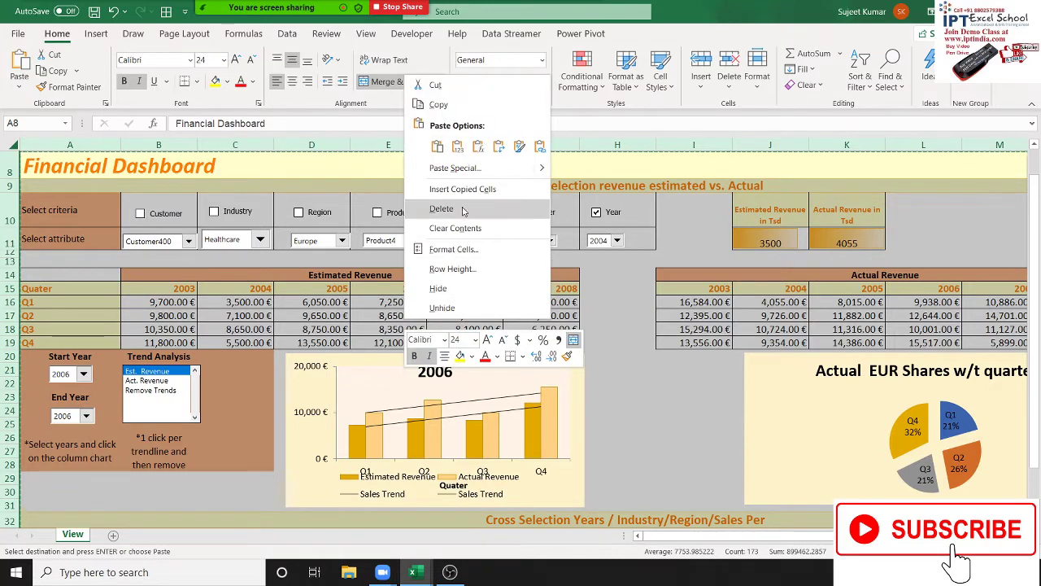
{"action": "left_click", "coordinate": [455, 168]}
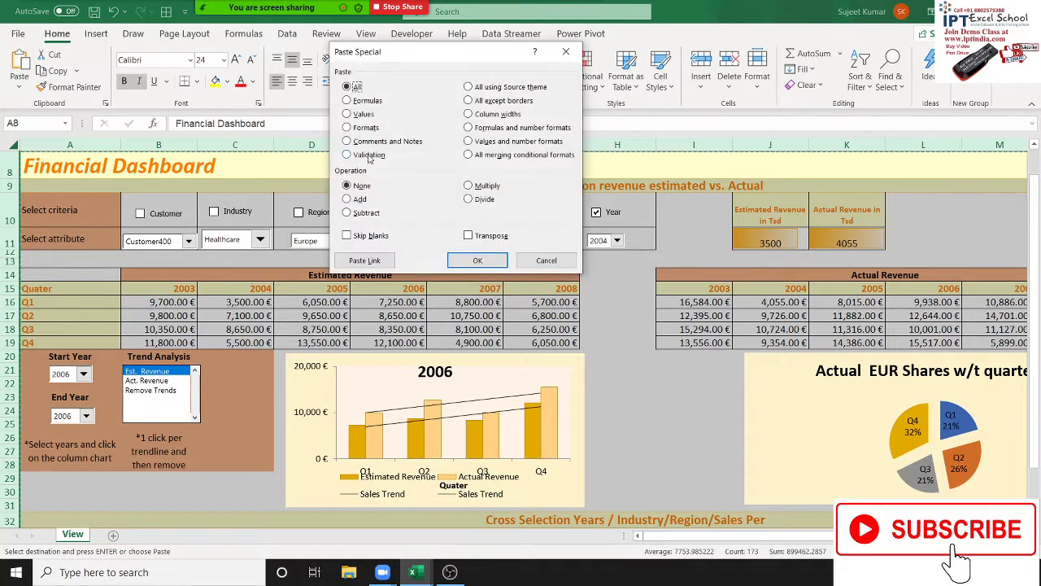
{"action": "left_click", "coordinate": [359, 114]}
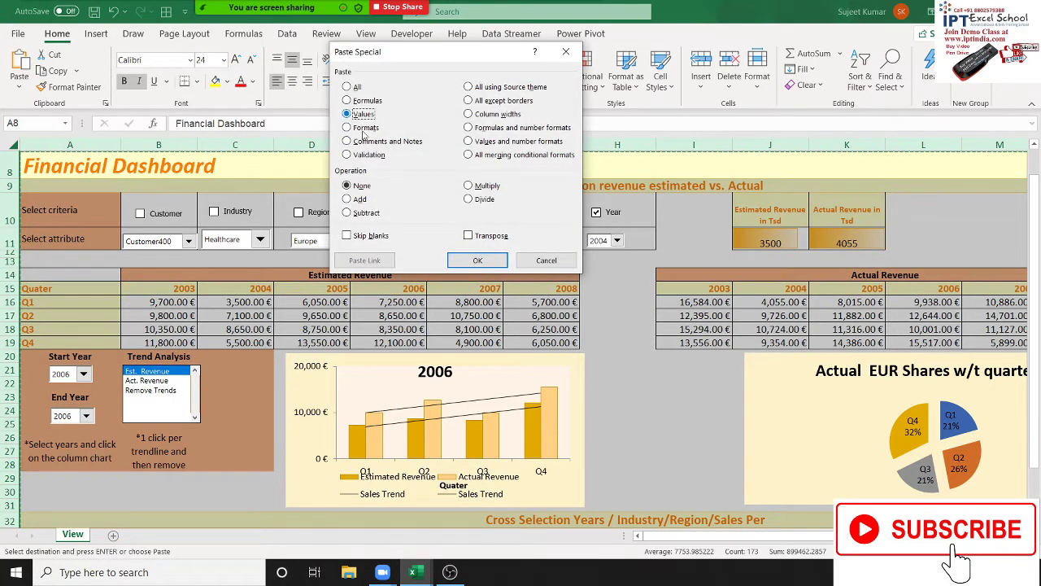
{"action": "left_click", "coordinate": [502, 261]}
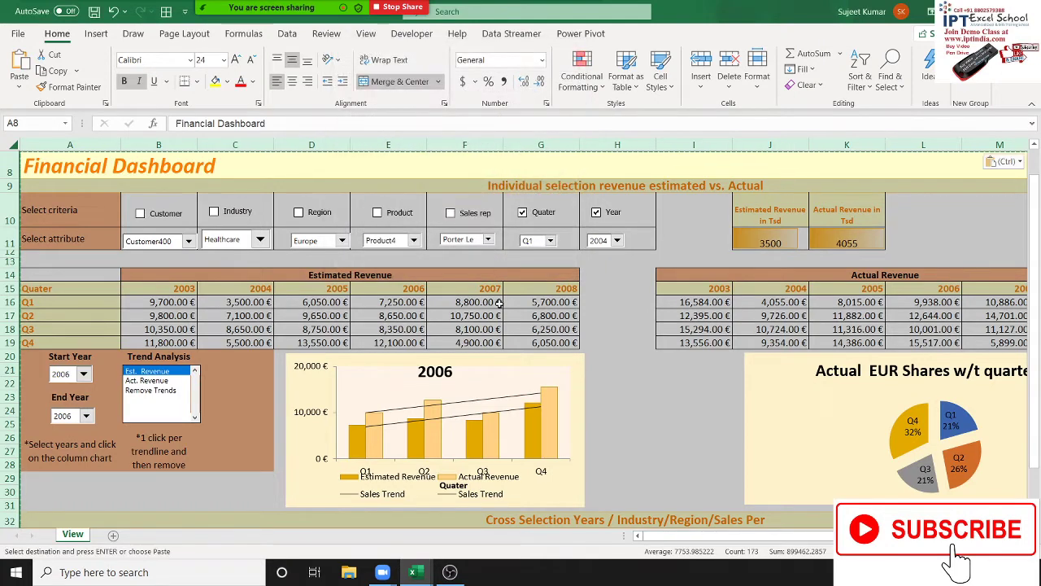
Step: Check F17, E17, D18, C16 (3500) and B16 (9700) now hold plain values
{"action": "left_click", "coordinate": [458, 316]}
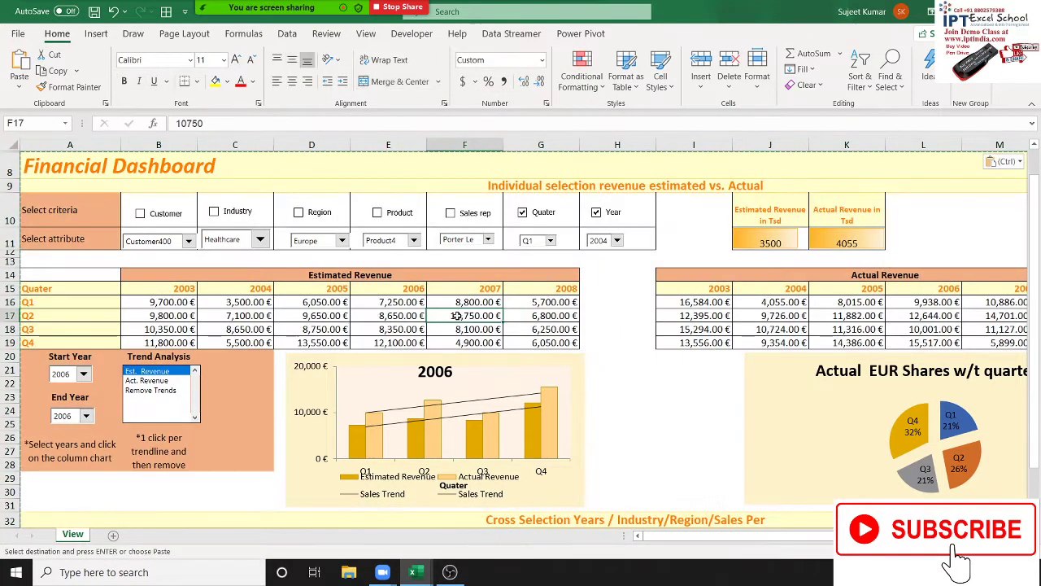
{"action": "left_click", "coordinate": [386, 316]}
{"action": "left_click", "coordinate": [293, 327]}
{"action": "left_click", "coordinate": [198, 304]}
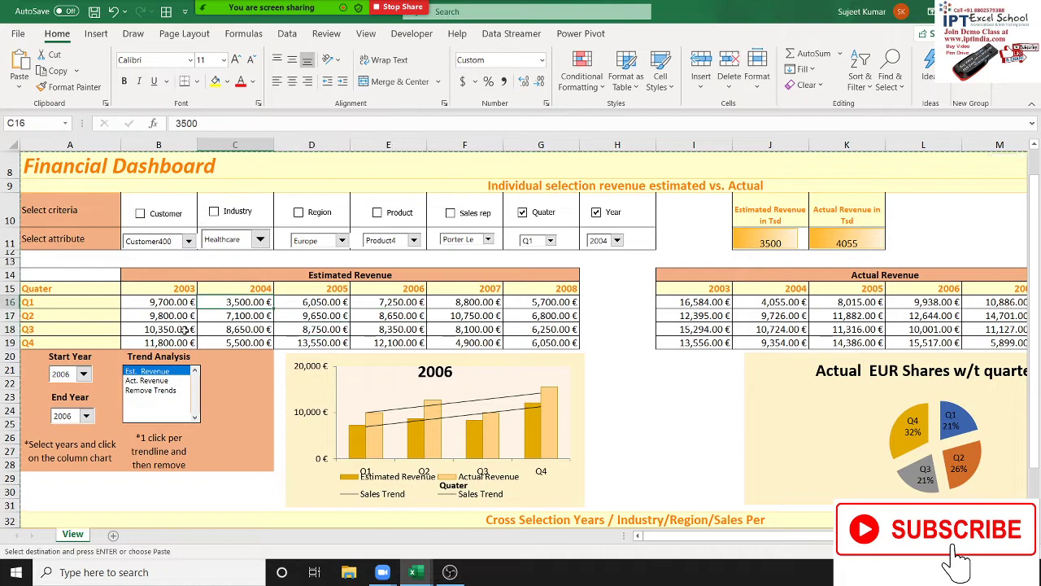
{"action": "key", "text": "Escape"}
{"action": "left_click", "coordinate": [172, 307]}
{"action": "left_click", "coordinate": [178, 120]}
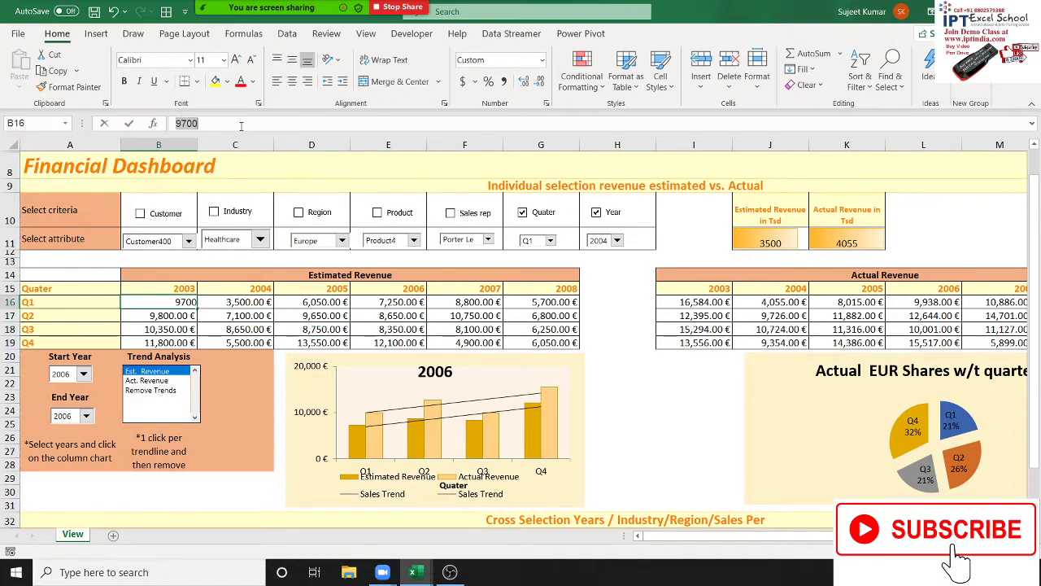
Step: Check F19 and E36 further down hold plain values, then reselect the entire sheet
{"action": "left_click", "coordinate": [446, 340]}
{"action": "scroll", "coordinate": [727, 335], "scroll_direction": "down", "scroll_amount": 1}
{"action": "scroll", "coordinate": [726, 334], "scroll_direction": "down", "scroll_amount": 7}
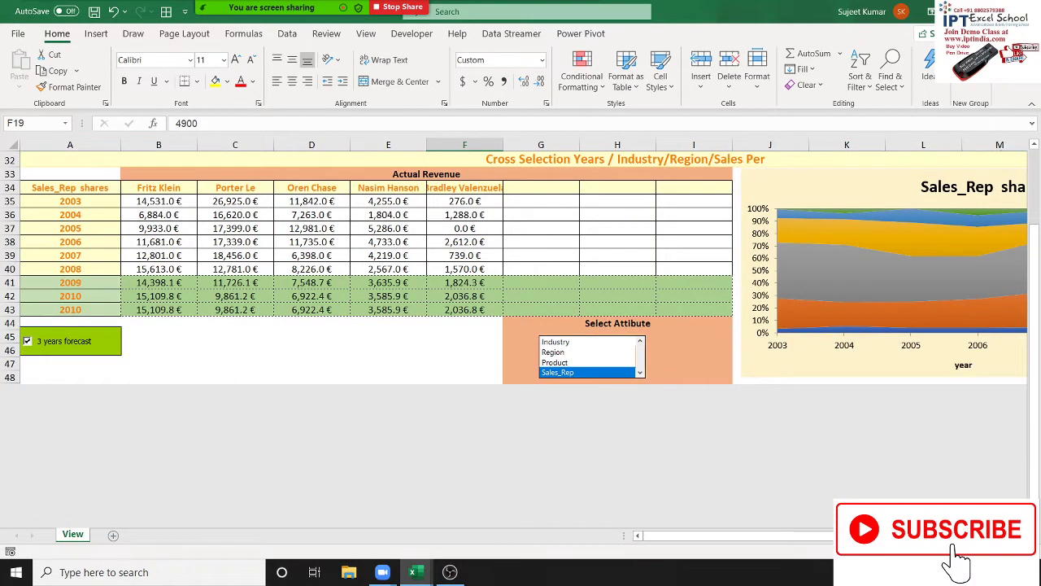
{"action": "left_click", "coordinate": [404, 213]}
{"action": "scroll", "coordinate": [402, 309], "scroll_direction": "up", "scroll_amount": 4}
{"action": "scroll", "coordinate": [403, 309], "scroll_direction": "up", "scroll_amount": 4}
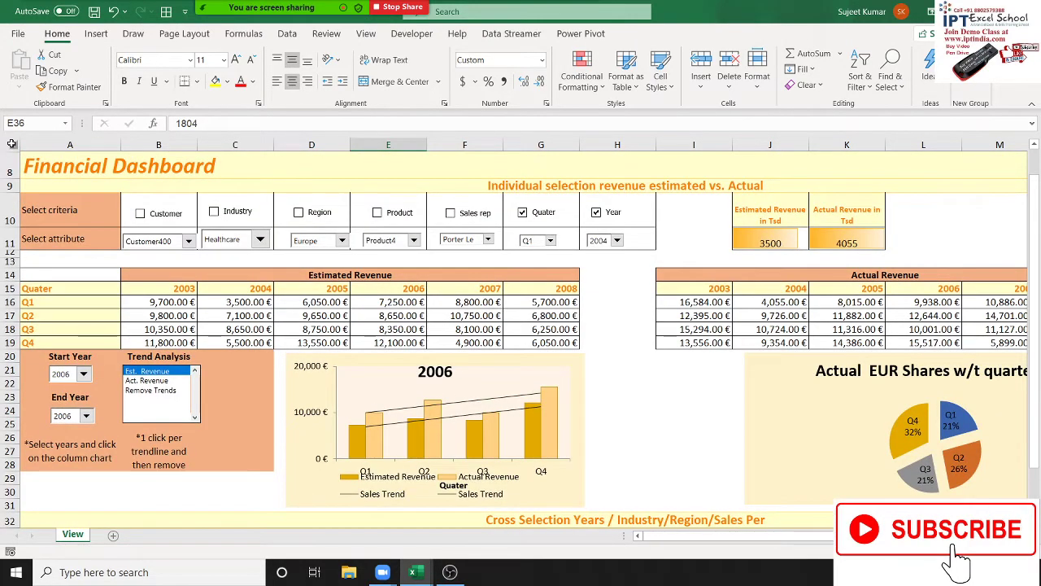
{"action": "left_click", "coordinate": [11, 144]}
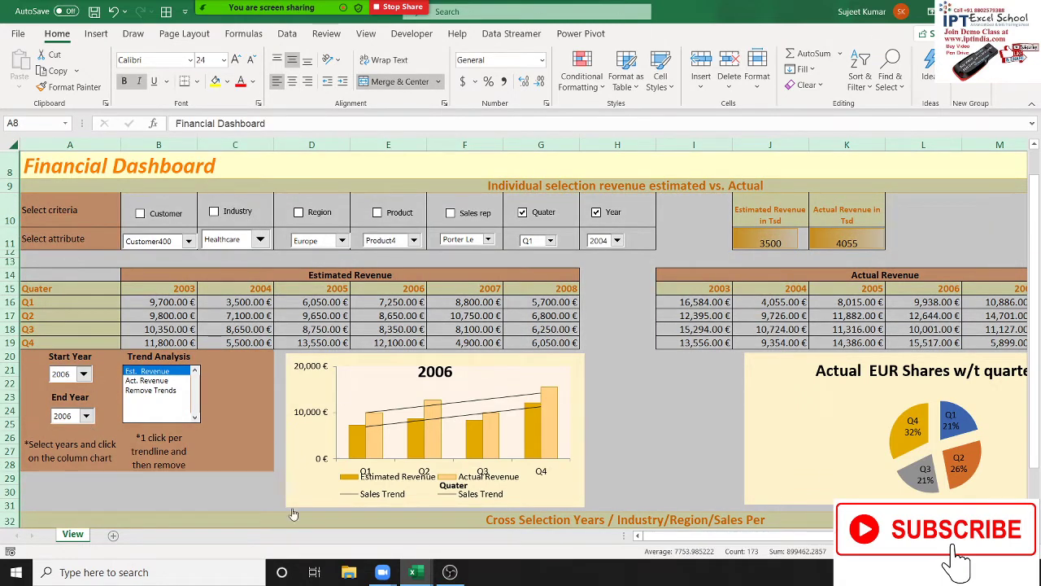
{"action": "right_click", "coordinate": [73, 534]}
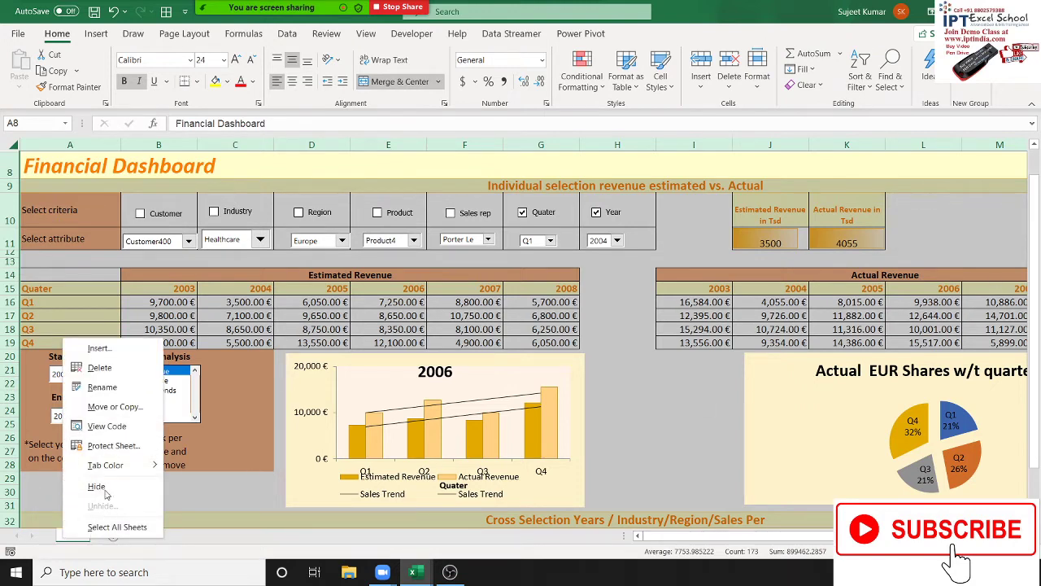
{"action": "left_click", "coordinate": [114, 407]}
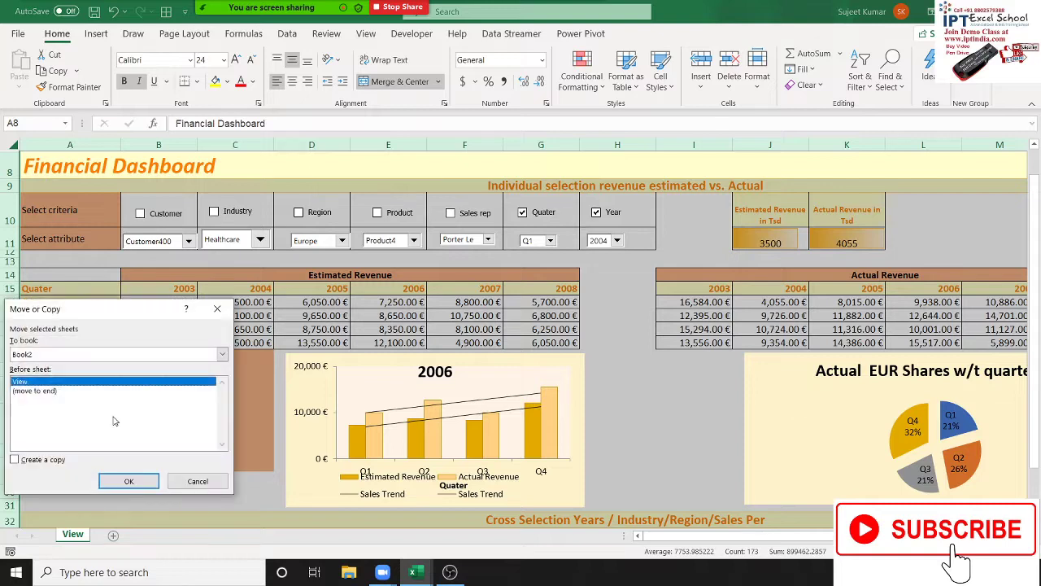
{"action": "left_click", "coordinate": [15, 460]}
{"action": "left_click_drag", "start_coordinate": [88, 320], "coordinate": [334, 321]}
{"action": "left_click", "coordinate": [327, 356]}
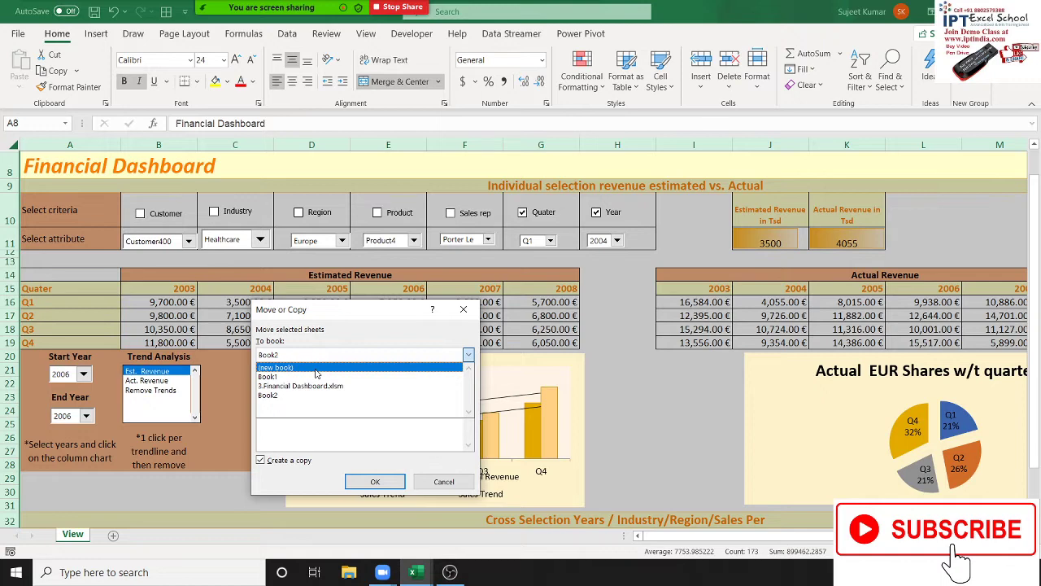
{"action": "left_click", "coordinate": [316, 370]}
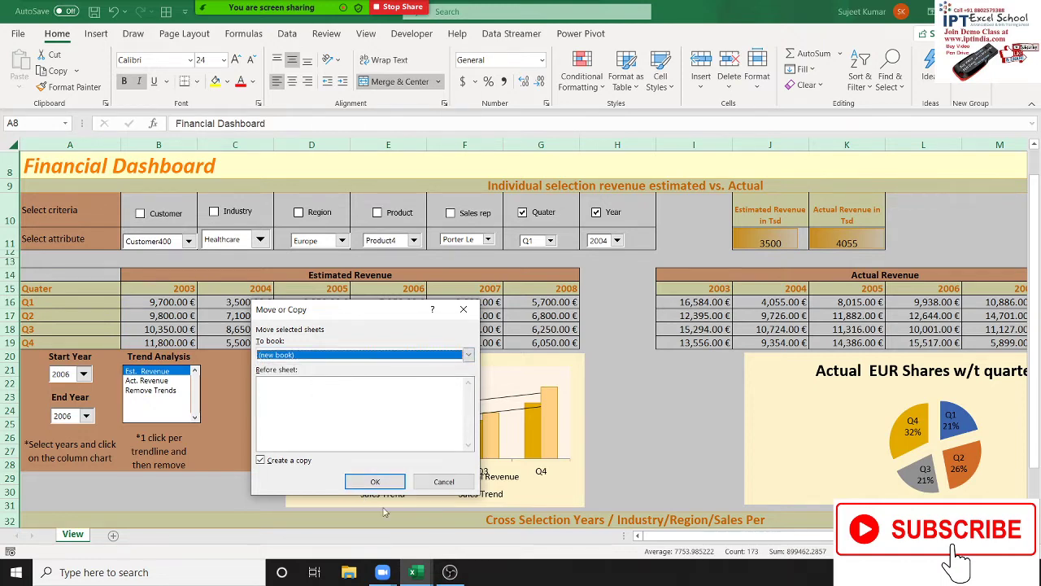
{"action": "left_click", "coordinate": [464, 311]}
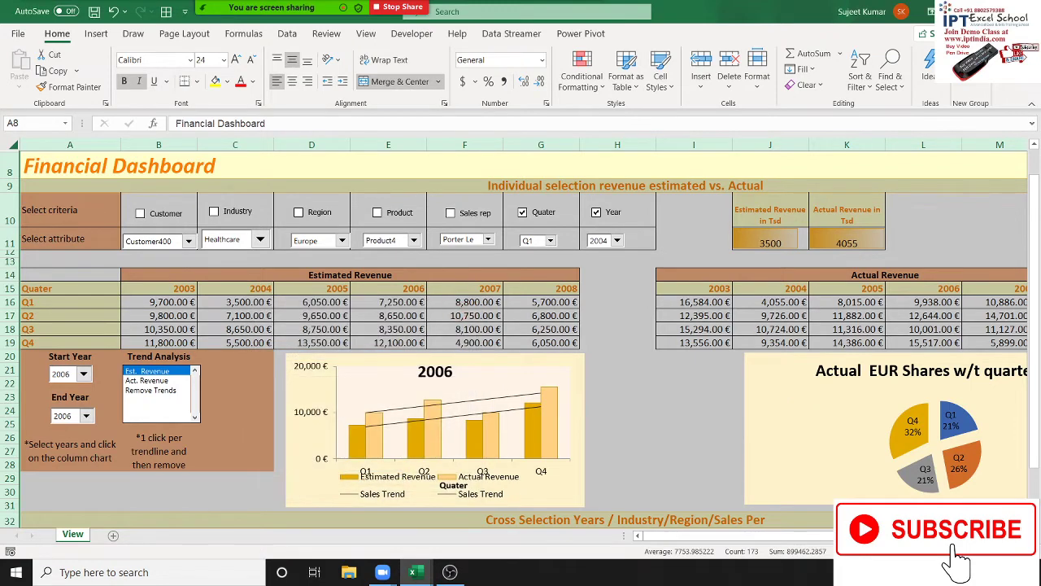
{"action": "key", "text": "ctrl+w"}
Step: Close 3.Financial Dashboard with Ctrl+W, choosing Don't Save
{"action": "left_click", "coordinate": [591, 366]}
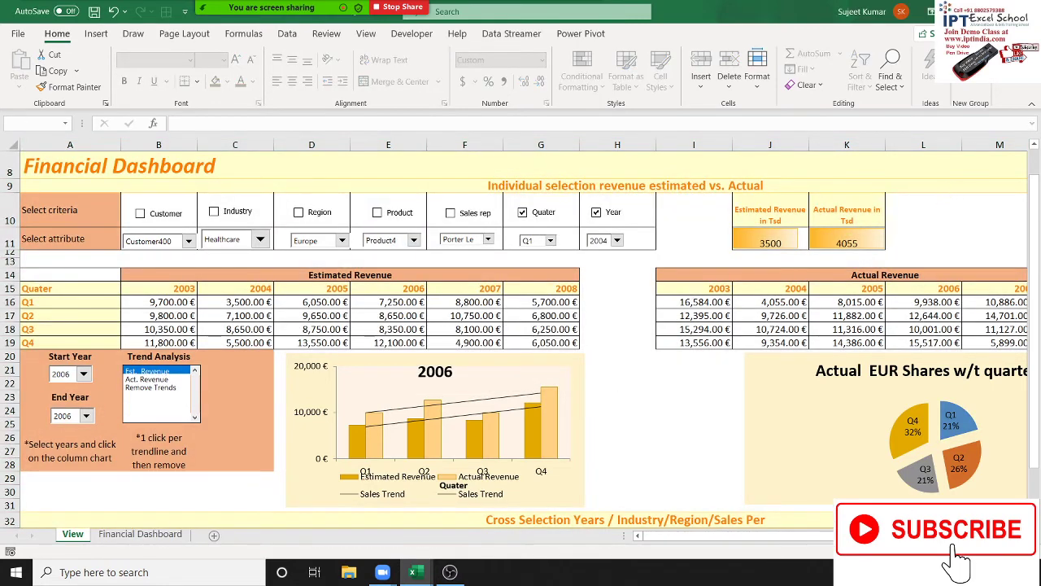
{"action": "key", "text": "ctrl+w"}
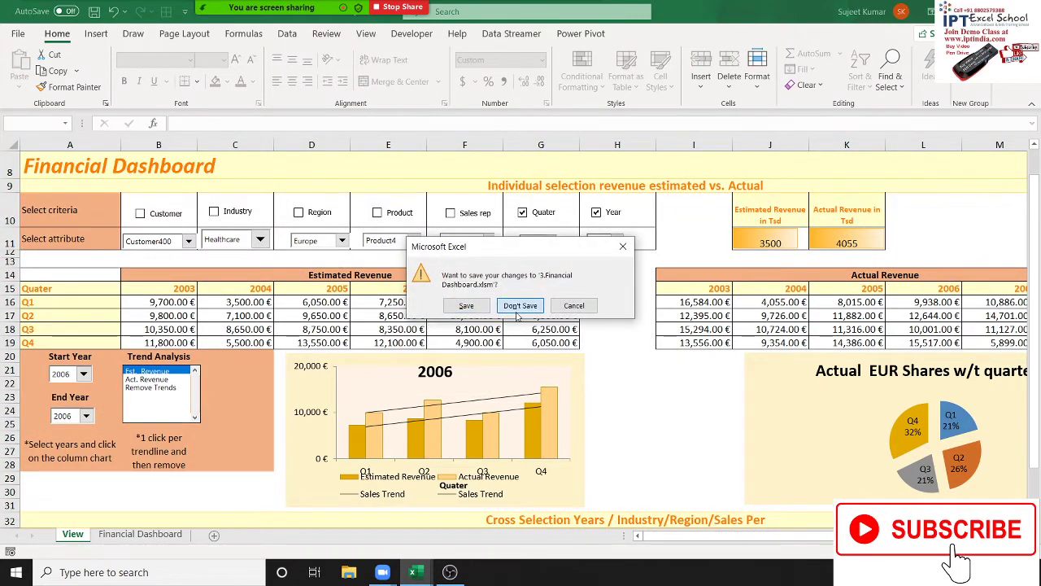
{"action": "left_click", "coordinate": [516, 311]}
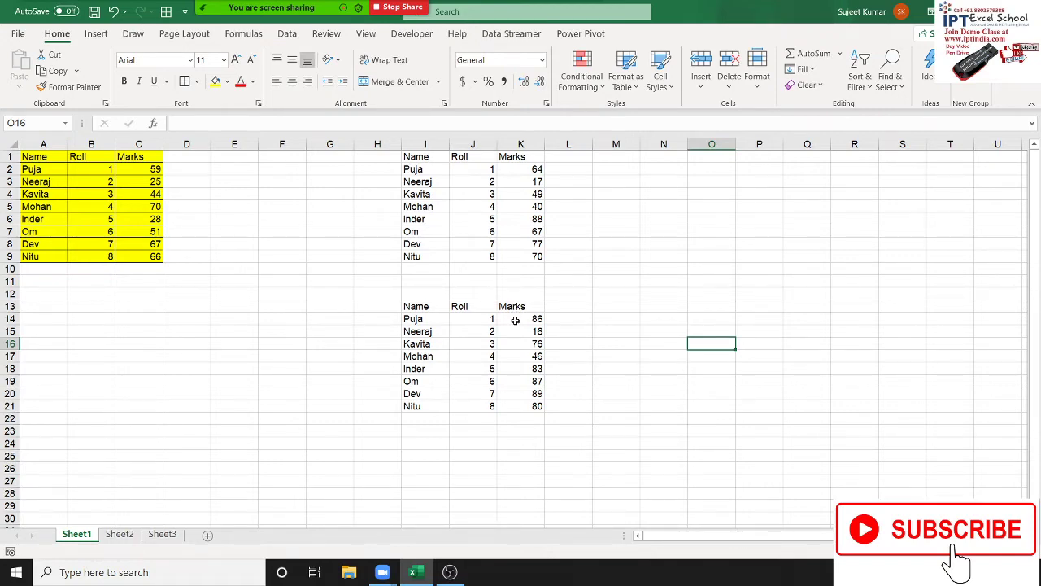
Step: Clear the duplicate tables in H13:K23 and I1:K11, then select the original A1:C9
{"action": "left_click", "coordinate": [534, 366]}
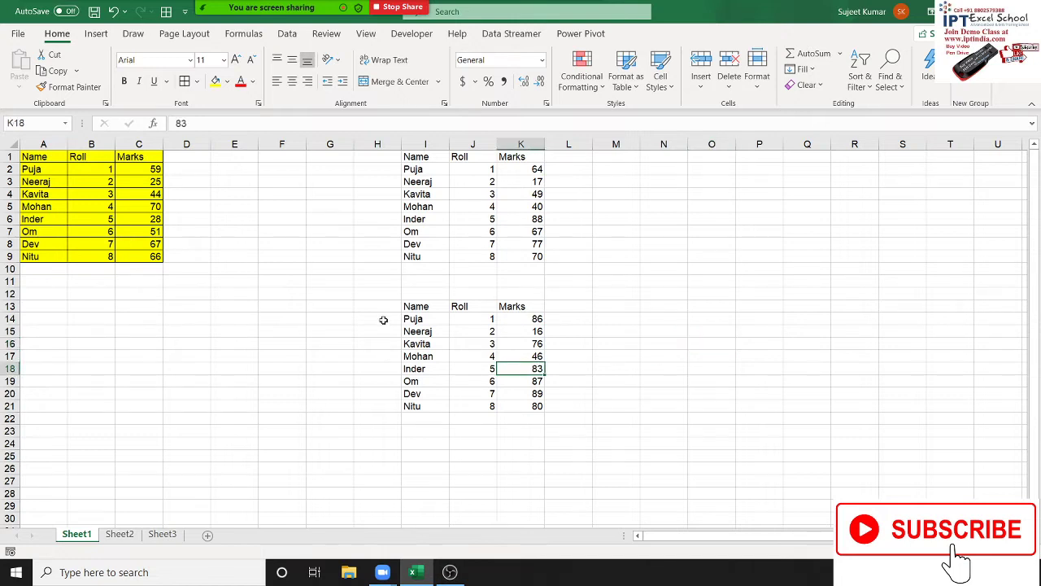
{"action": "left_click_drag", "start_coordinate": [399, 304], "coordinate": [512, 429]}
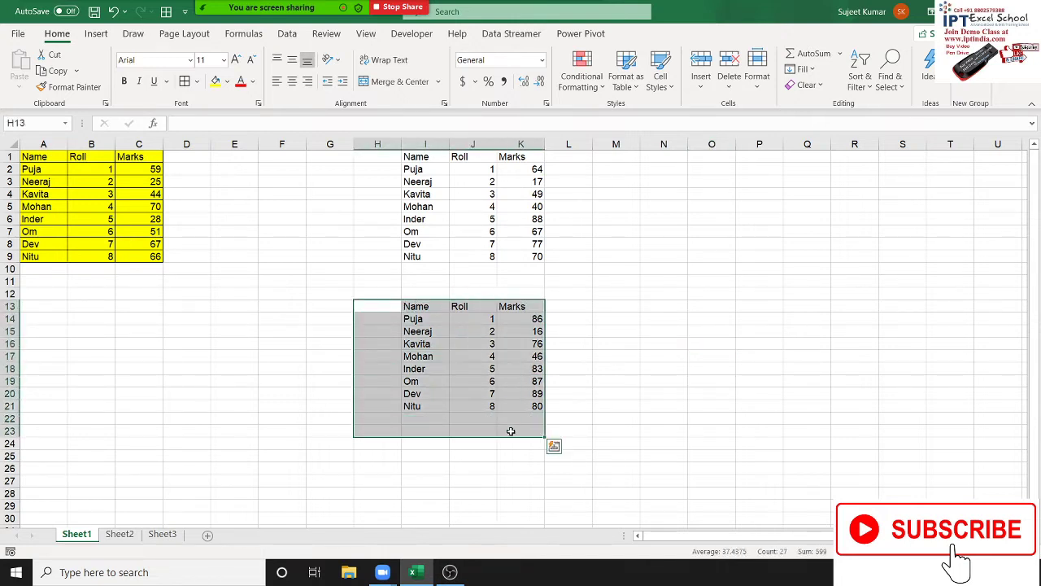
{"action": "key", "text": "Delete"}
{"action": "left_click_drag", "start_coordinate": [412, 156], "coordinate": [525, 281]}
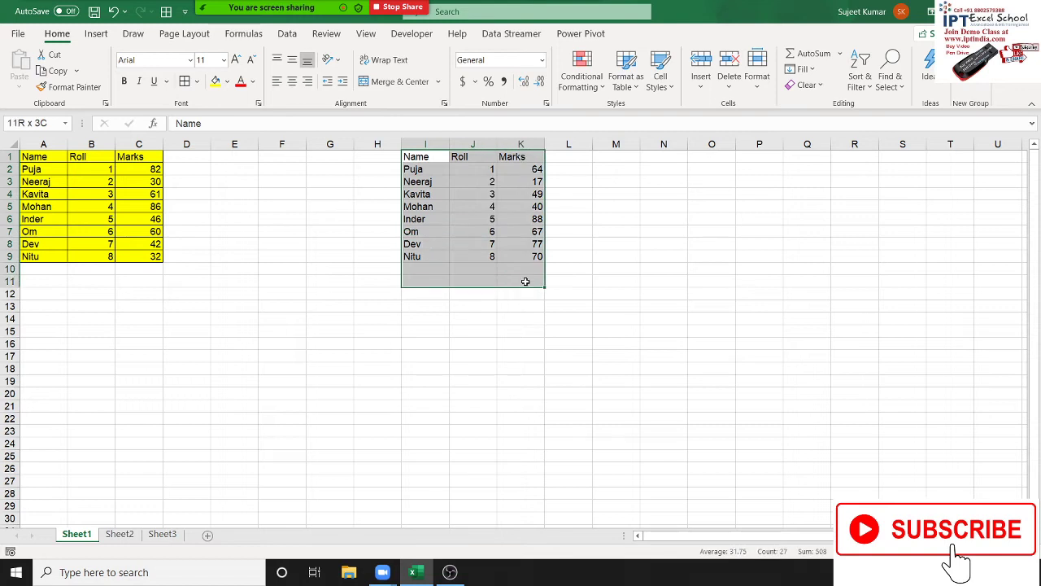
{"action": "key", "text": "Delete"}
{"action": "left_click", "coordinate": [329, 318]}
{"action": "left_click_drag", "start_coordinate": [49, 157], "coordinate": [130, 254]}
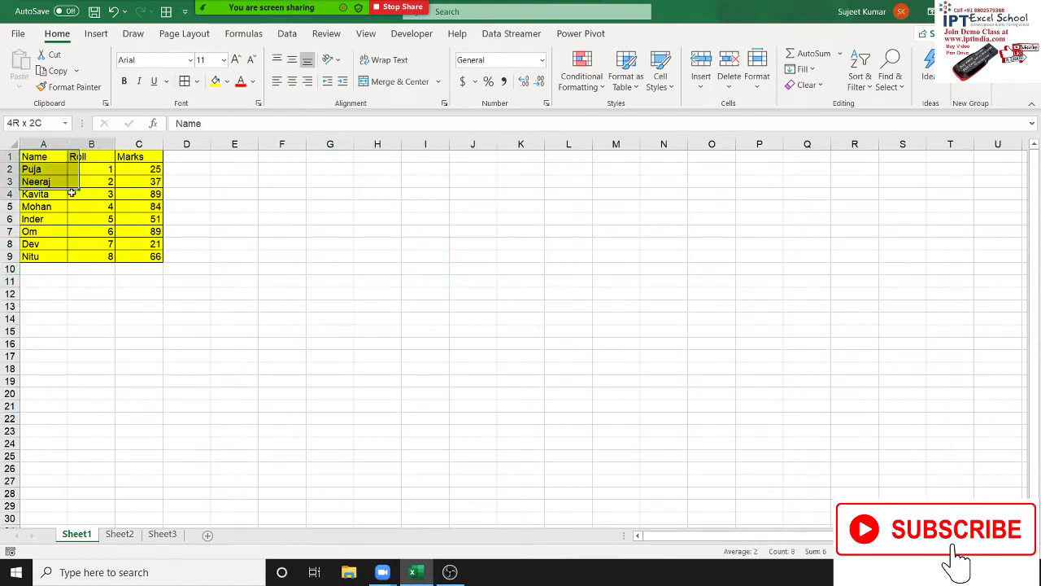
{"action": "key", "text": "ctrl+c"}
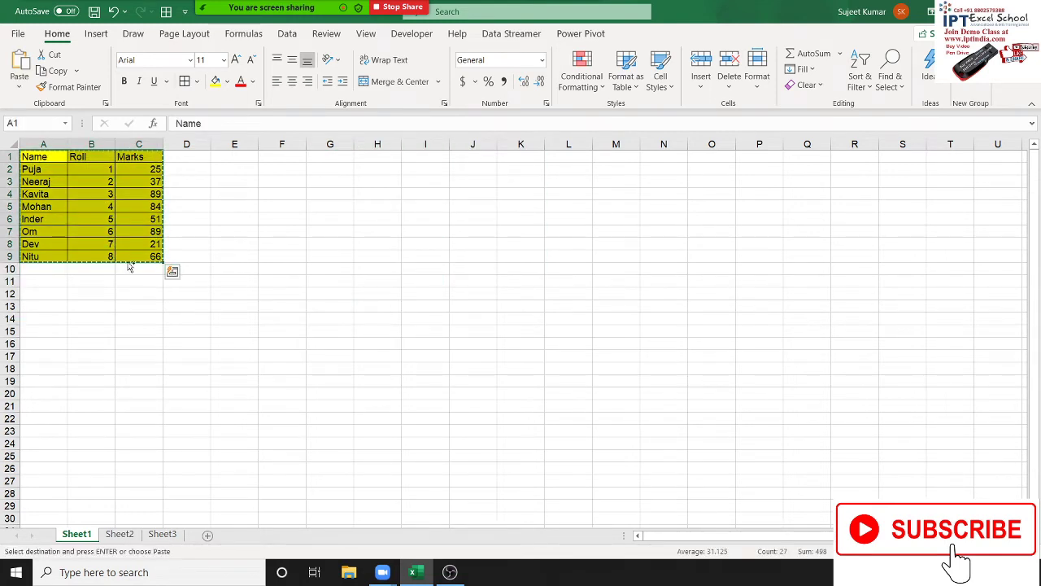
{"action": "right_click", "coordinate": [340, 260]}
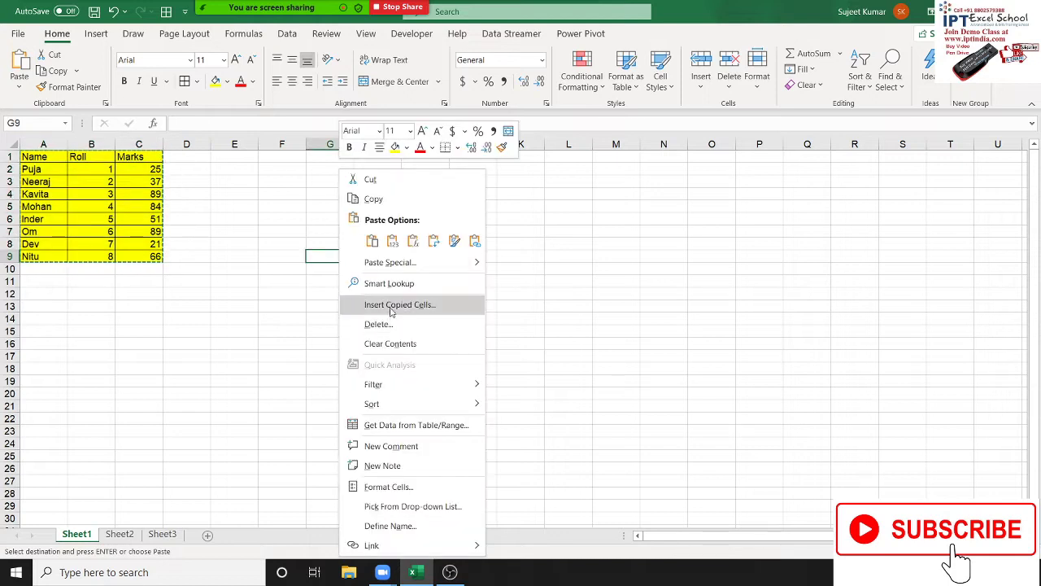
{"action": "left_click", "coordinate": [392, 263]}
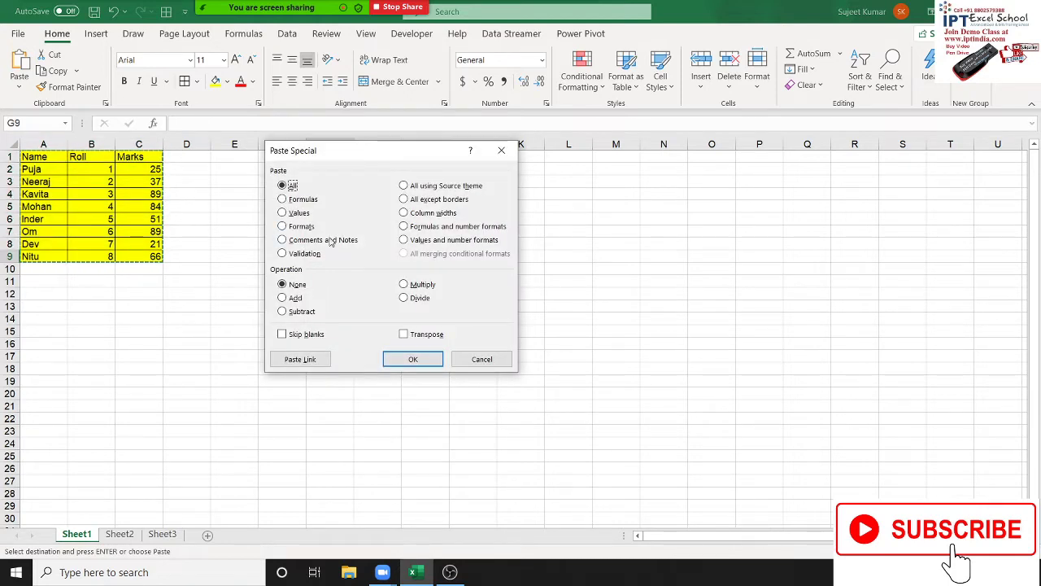
{"action": "left_click", "coordinate": [303, 199]}
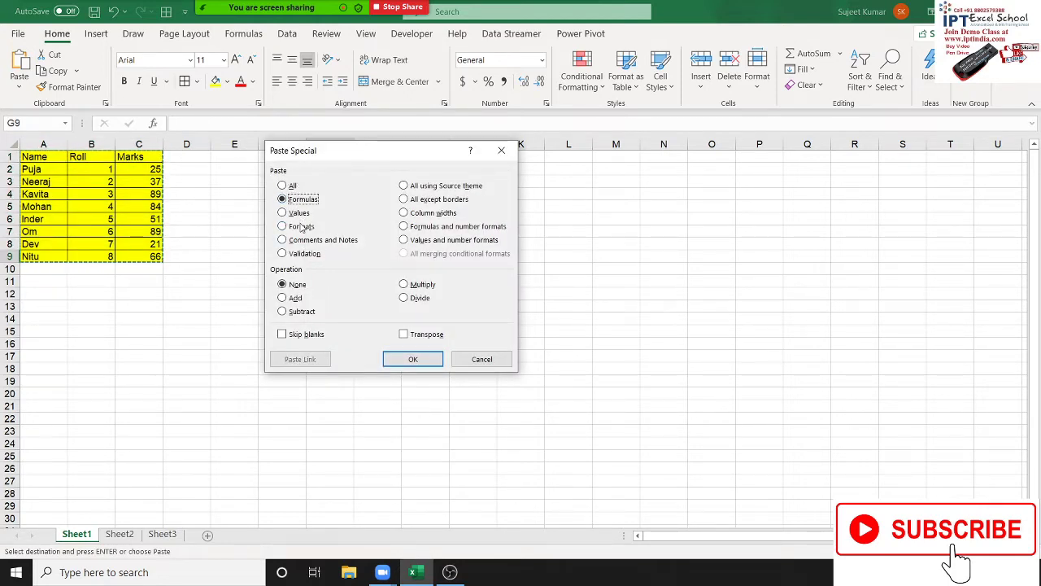
{"action": "left_click", "coordinate": [301, 226]}
{"action": "left_click", "coordinate": [425, 364]}
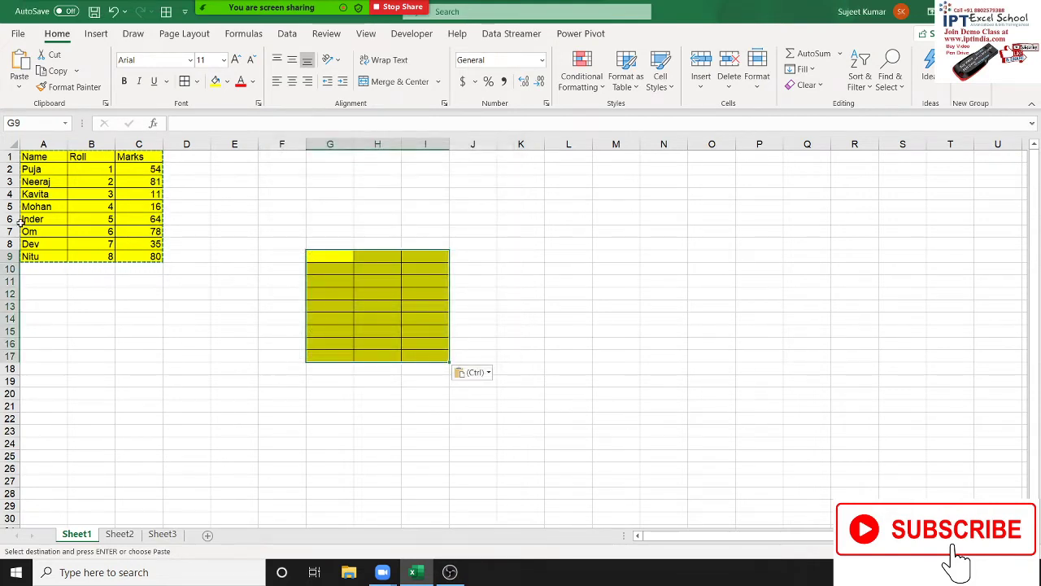
{"action": "left_click", "coordinate": [269, 251]}
{"action": "left_click", "coordinate": [332, 147]}
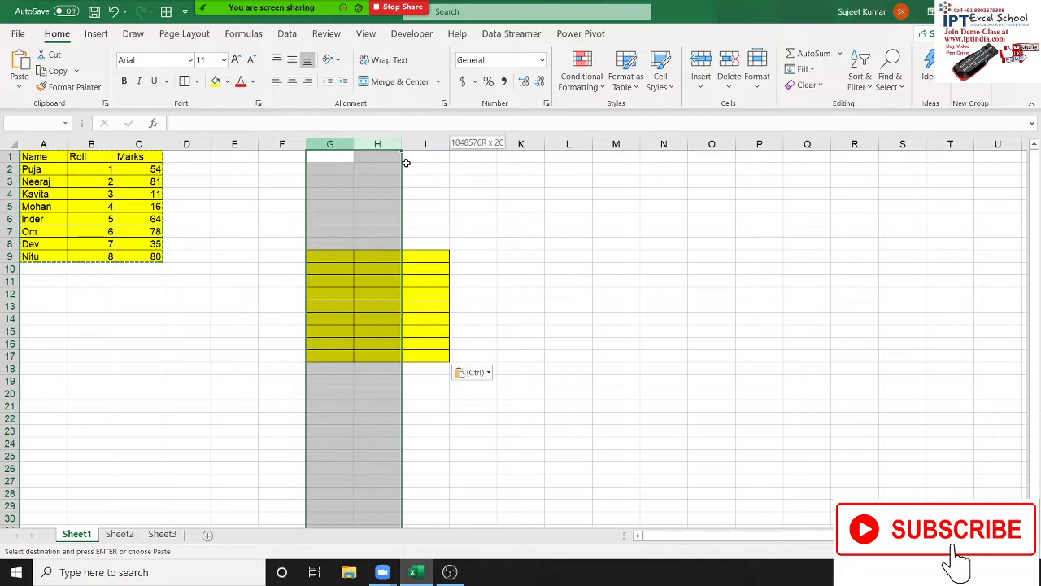
{"action": "left_click_drag", "start_coordinate": [332, 147], "coordinate": [422, 159]}
{"action": "key", "text": "ctrl+z"}
{"action": "left_click", "coordinate": [309, 158]}
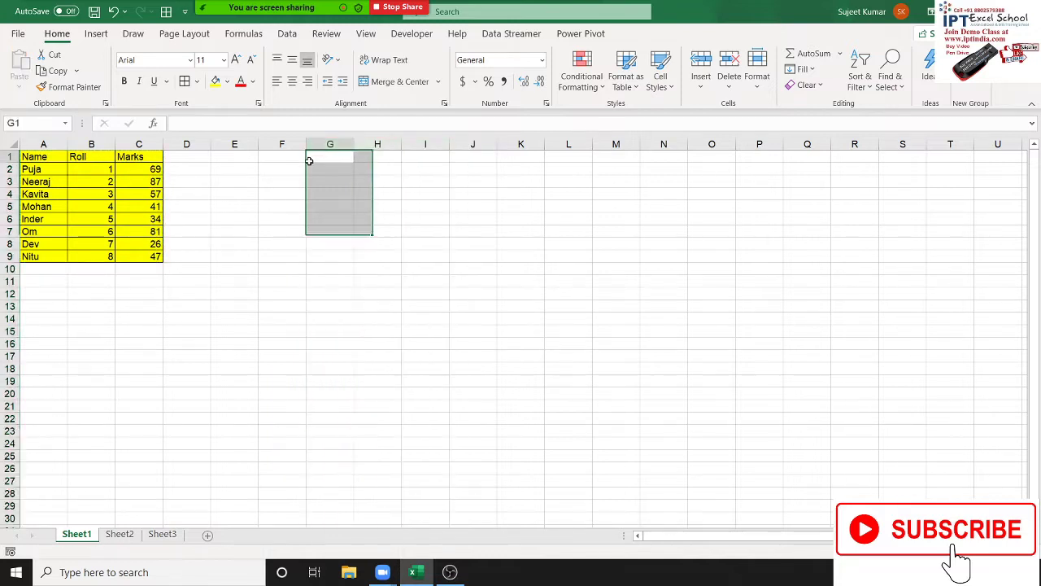
{"action": "left_click", "coordinate": [154, 153]}
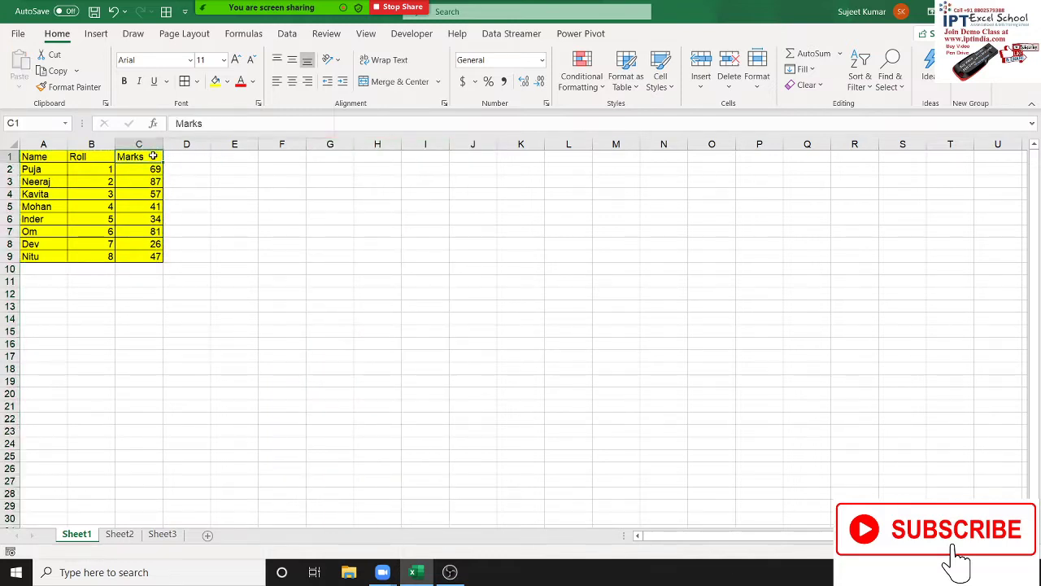
Step: Post a new comment 'This is Final Marks' on the Marks header in C1
{"action": "right_click", "coordinate": [153, 156]}
{"action": "key", "text": "Escape"}
{"action": "left_click", "coordinate": [420, 229]}
{"action": "left_click", "coordinate": [134, 155]}
{"action": "right_click", "coordinate": [133, 155]}
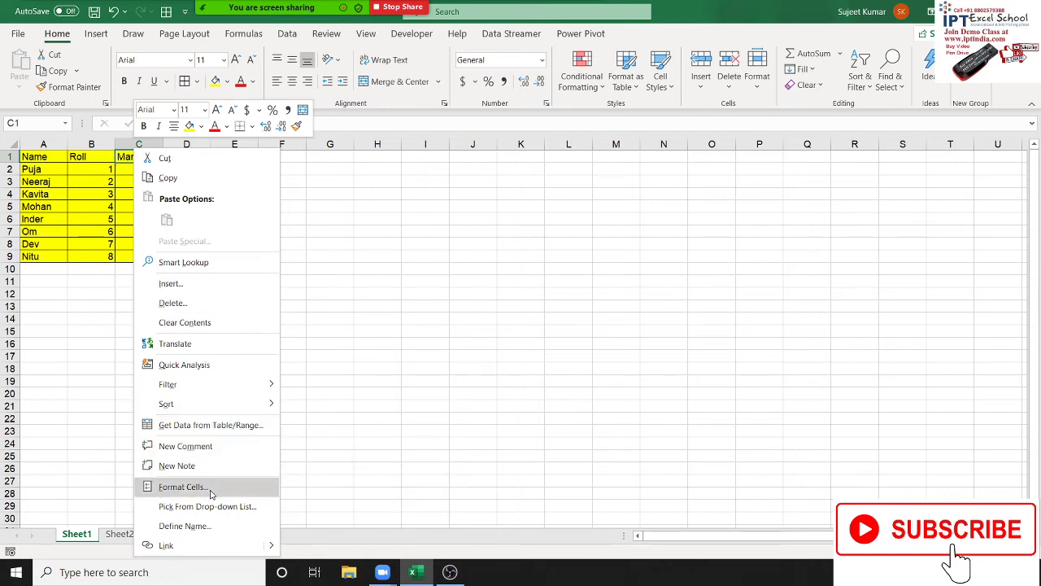
{"action": "left_click", "coordinate": [202, 447]}
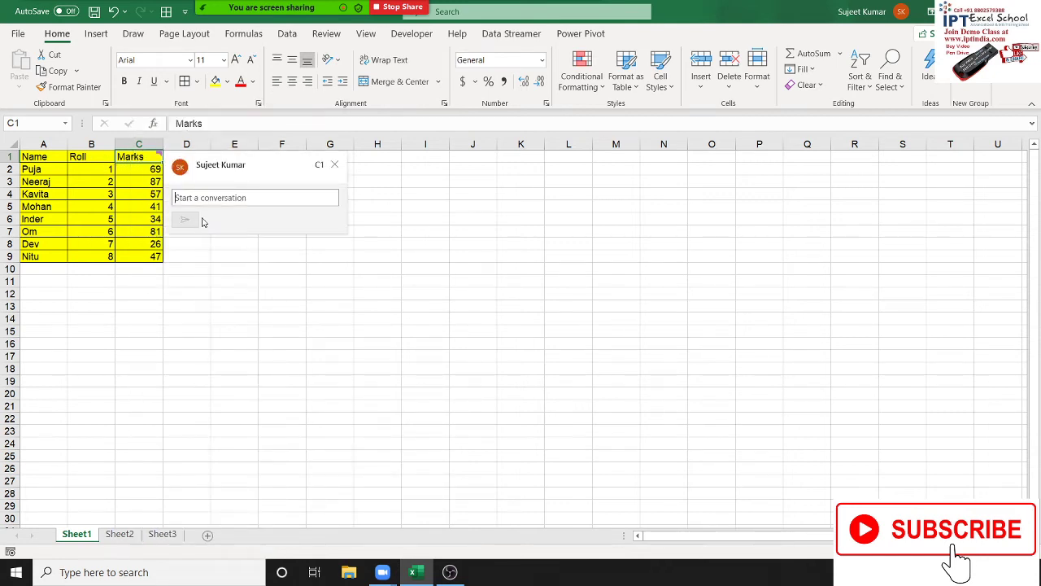
{"action": "type", "text": "Thi"}
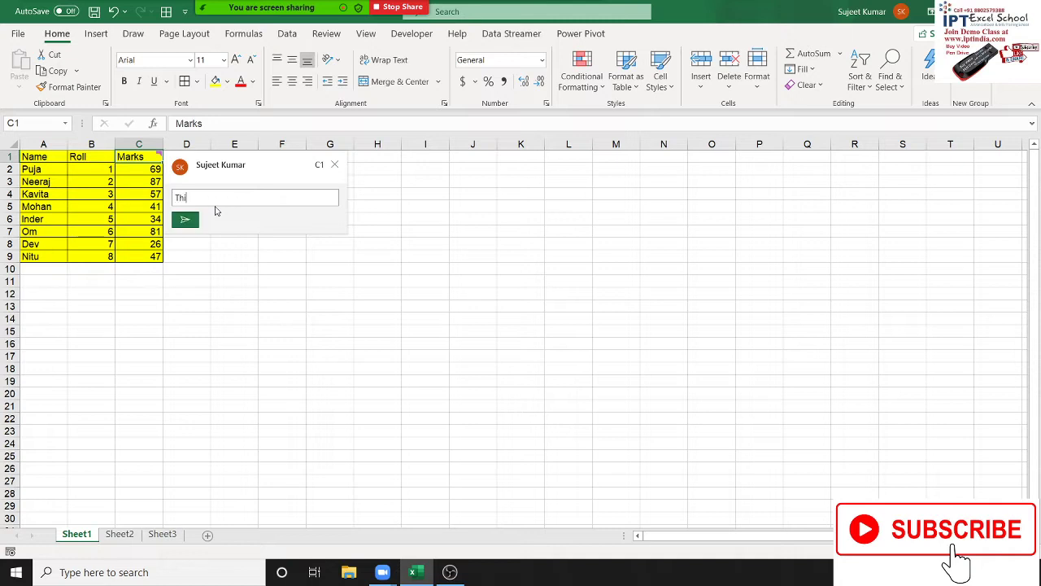
{"action": "type", "text": "s"}
{"action": "type", "text": "ks"}
{"action": "key", "text": "Return"}
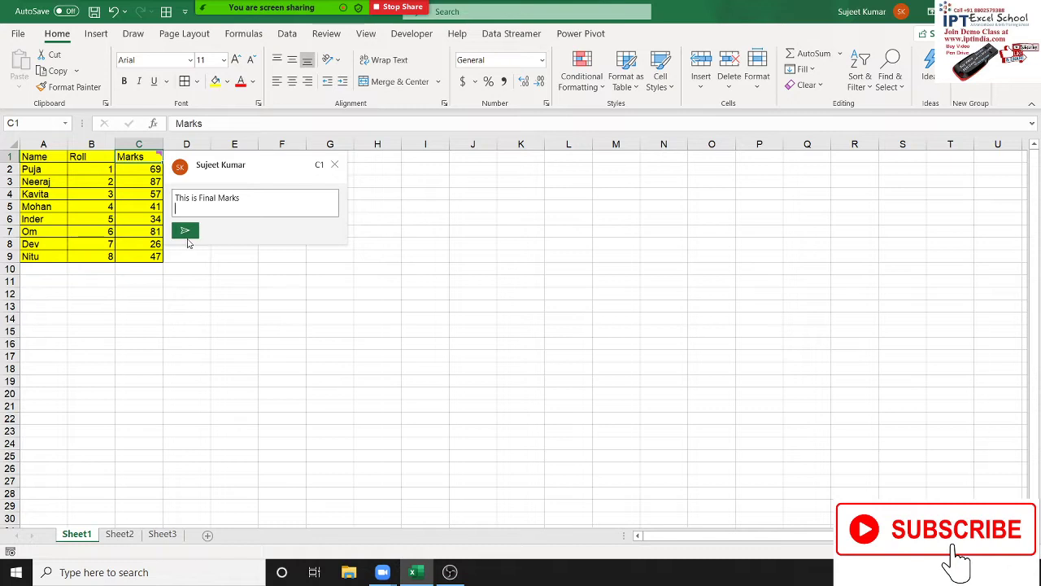
{"action": "left_click", "coordinate": [186, 234]}
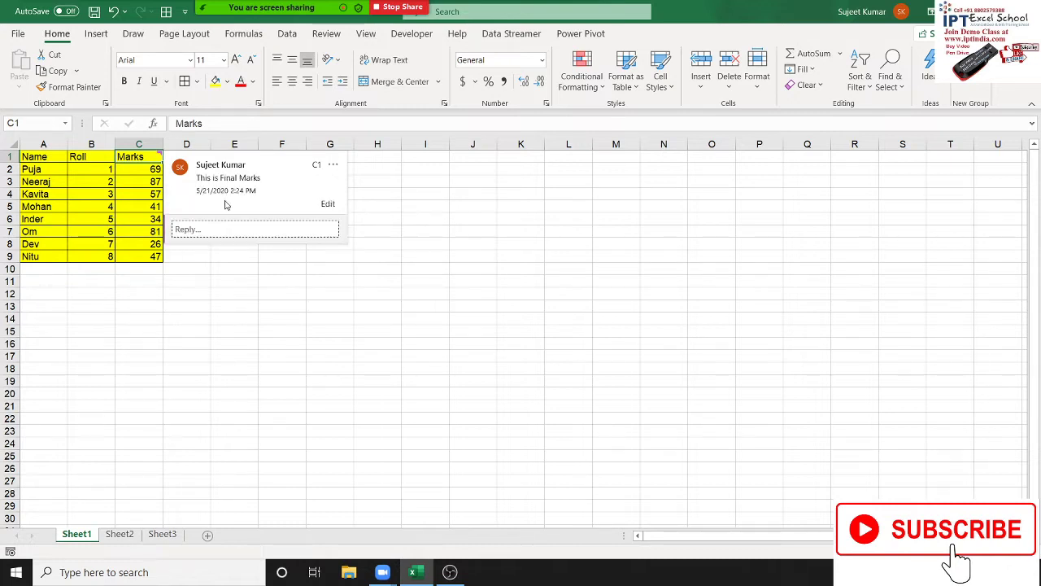
{"action": "left_click", "coordinate": [526, 363]}
{"action": "mouse_move", "coordinate": [156, 156]}
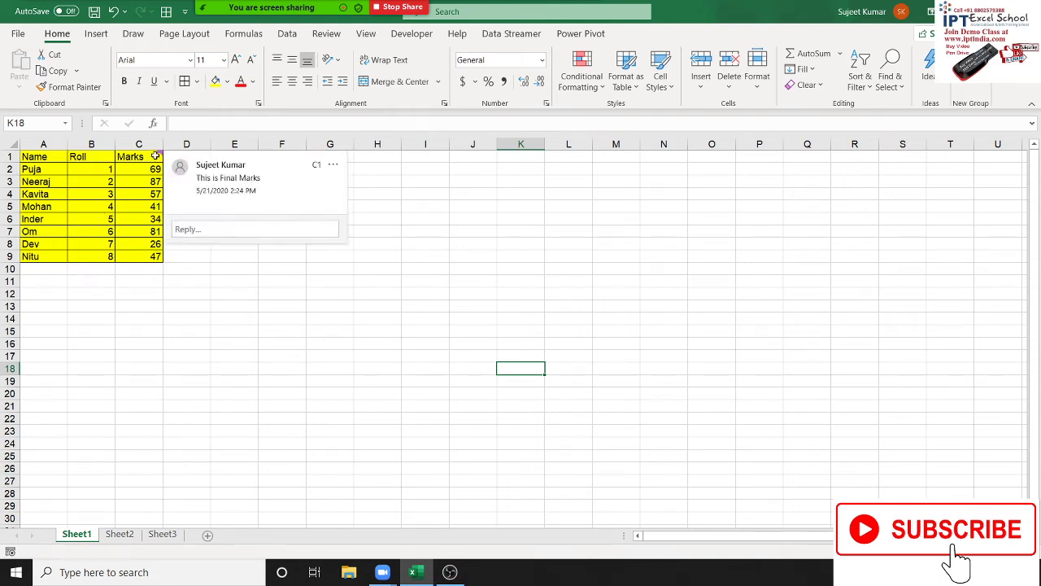
{"action": "left_click", "coordinate": [103, 414]}
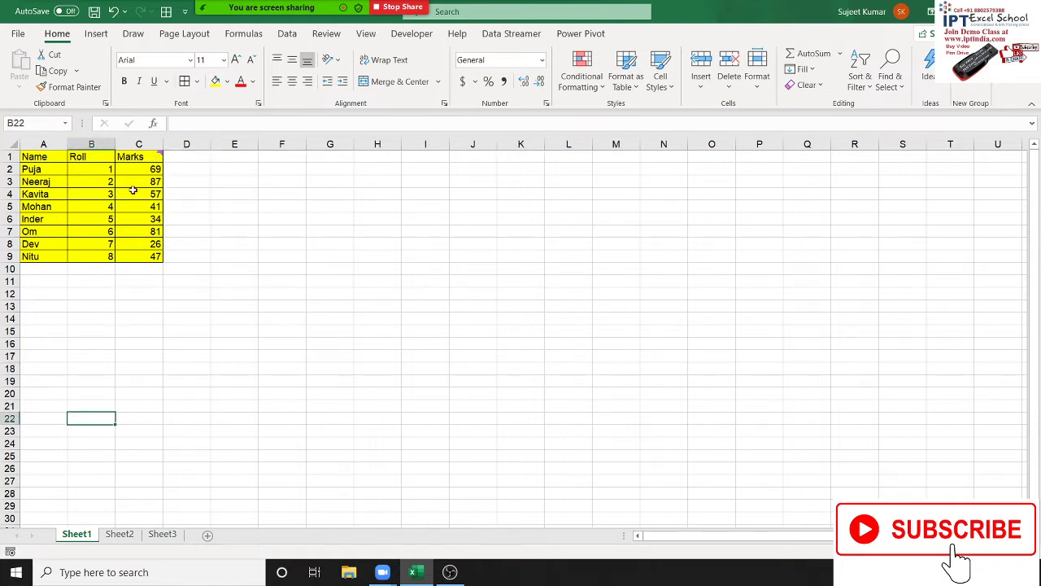
{"action": "left_click", "coordinate": [138, 156]}
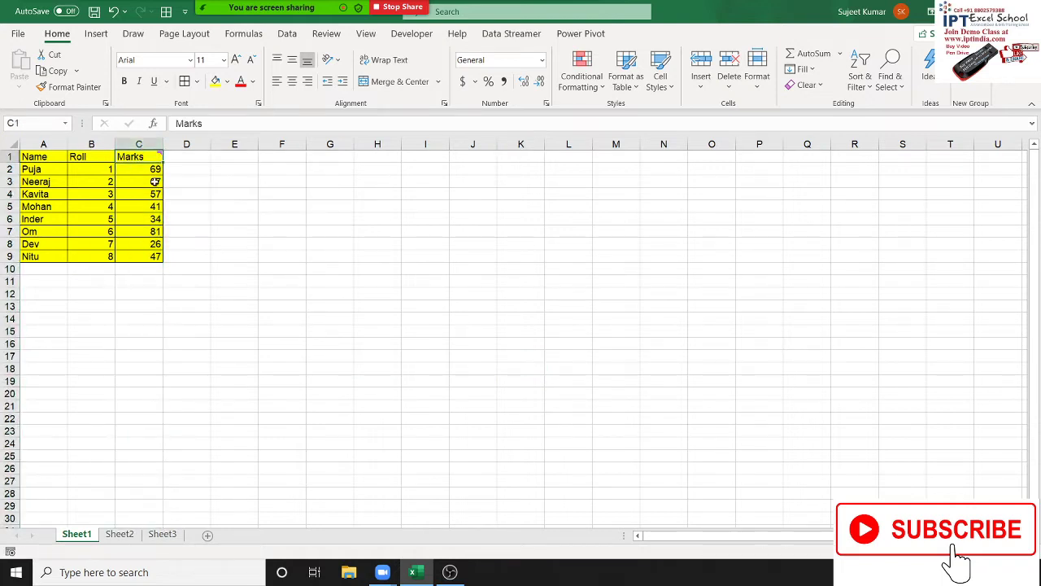
{"action": "key", "text": "ctrl+c"}
{"action": "left_click", "coordinate": [373, 157]}
{"action": "right_click", "coordinate": [373, 156]}
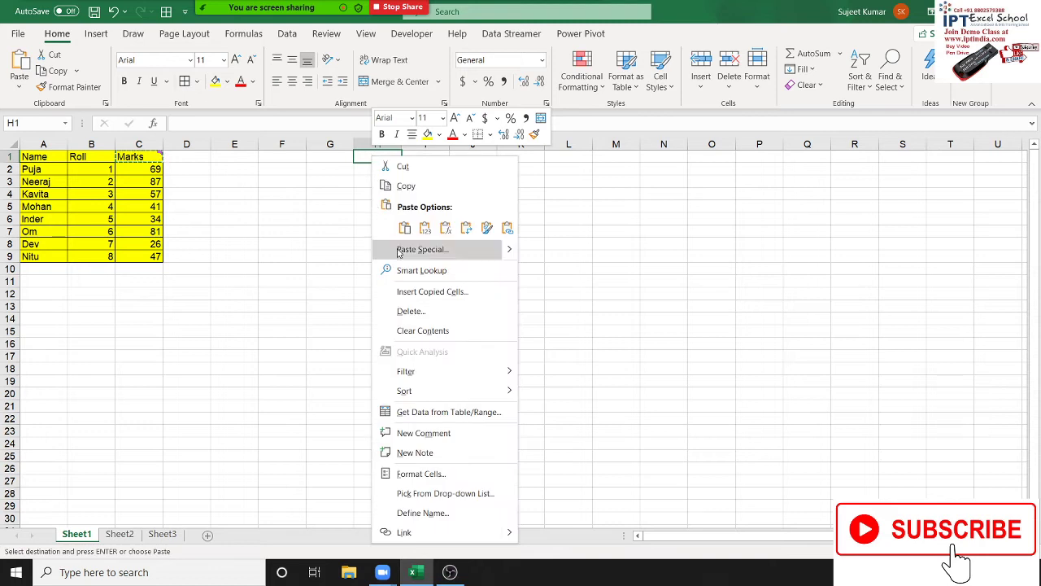
{"action": "left_click", "coordinate": [398, 252]}
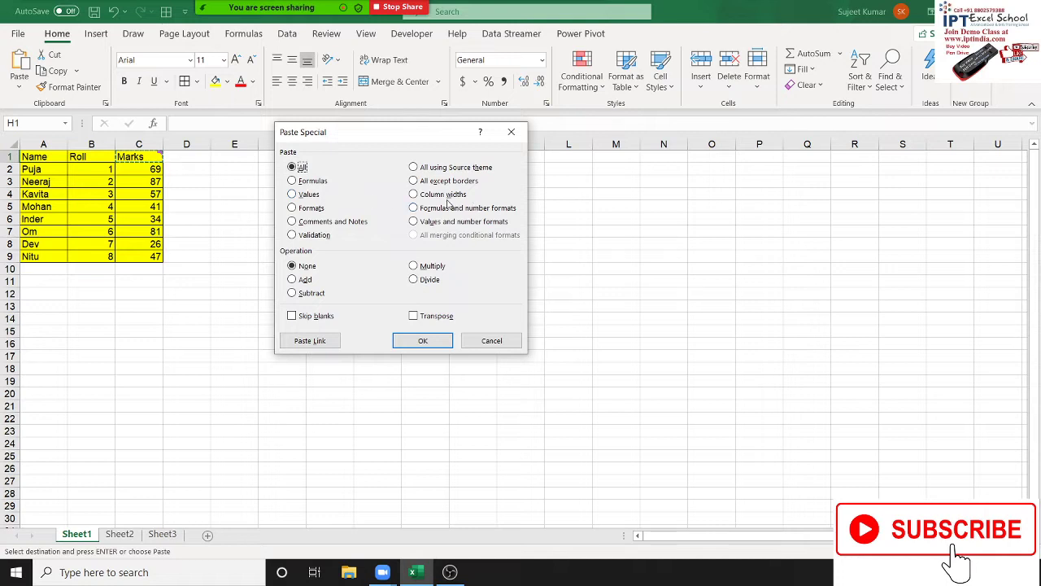
{"action": "left_click", "coordinate": [316, 221]}
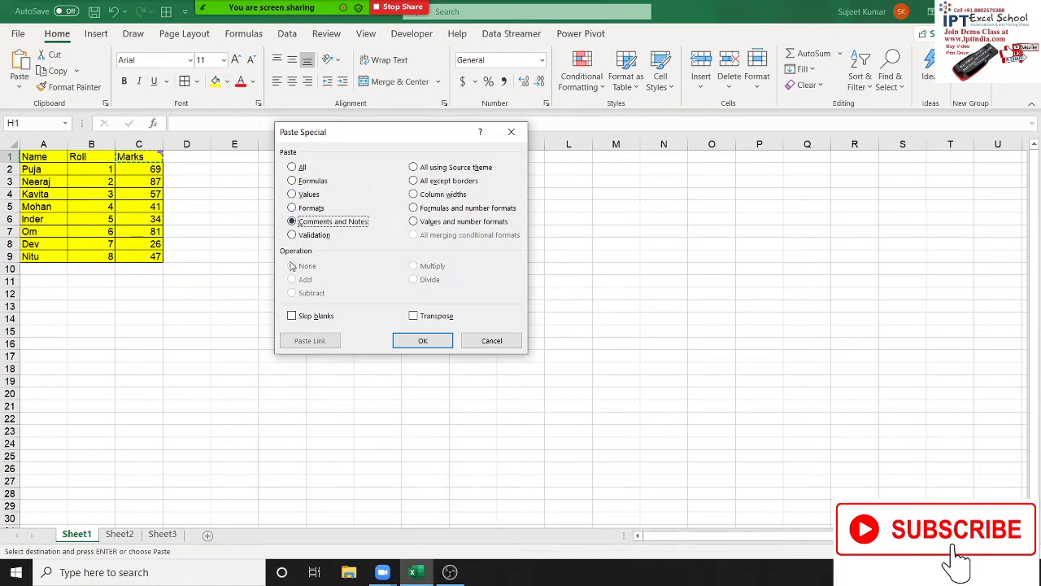
{"action": "left_click", "coordinate": [425, 342]}
{"action": "left_click", "coordinate": [341, 294]}
{"action": "mouse_move", "coordinate": [383, 185]}
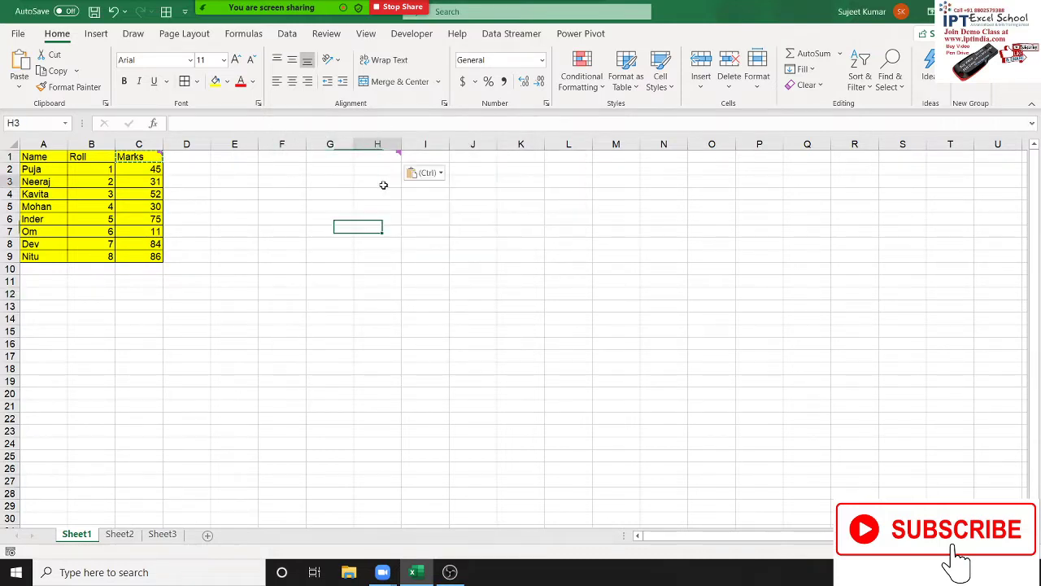
{"action": "left_click", "coordinate": [378, 144]}
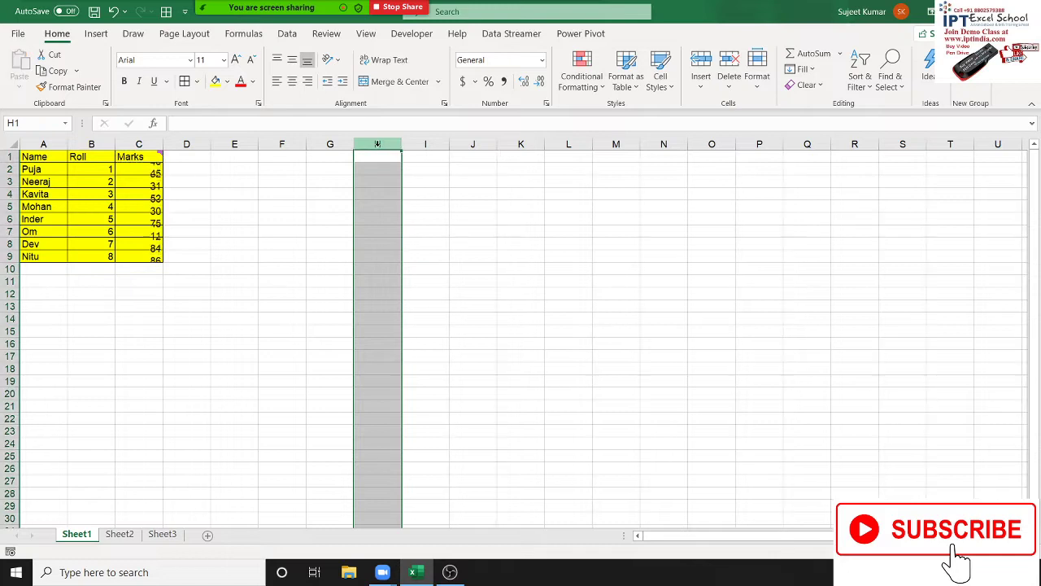
{"action": "key", "text": "Delete"}
Step: Copy the A1:C9 table and paste it at I1 with Paste Special All except borders
{"action": "left_click_drag", "start_coordinate": [28, 159], "coordinate": [130, 256]}
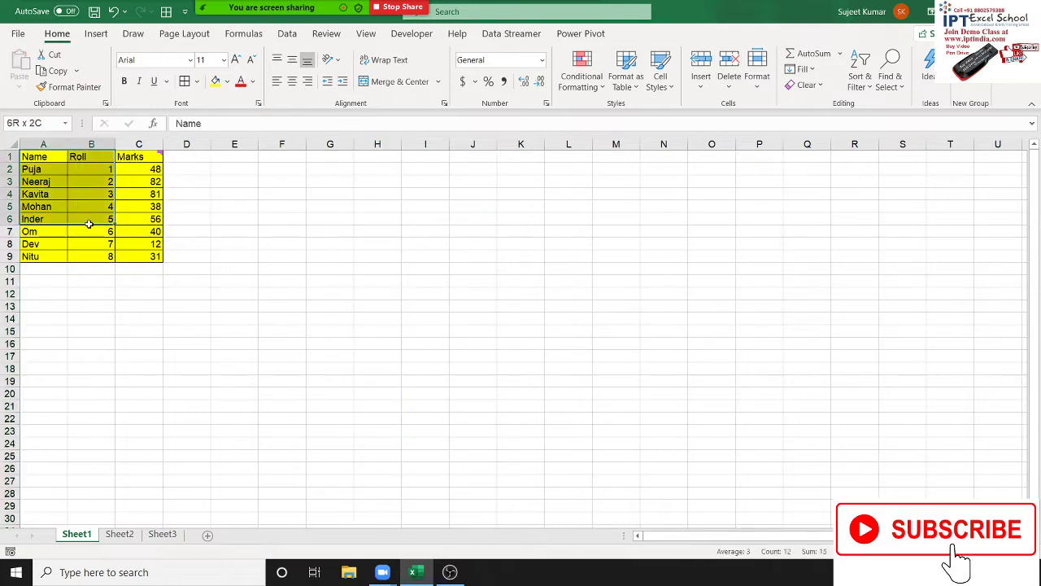
{"action": "key", "text": "ctrl+c"}
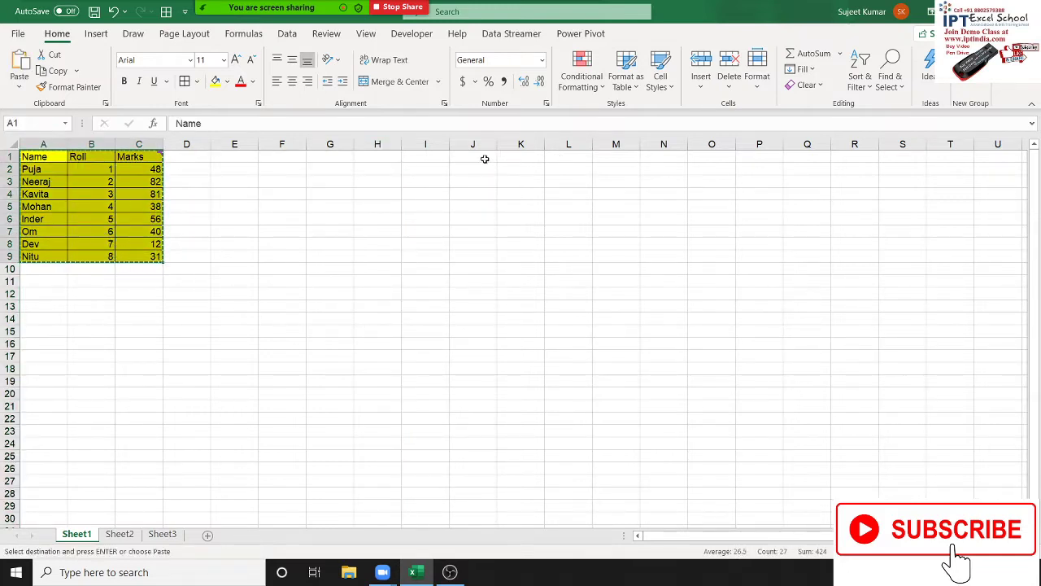
{"action": "left_click", "coordinate": [444, 157]}
{"action": "right_click", "coordinate": [444, 159]}
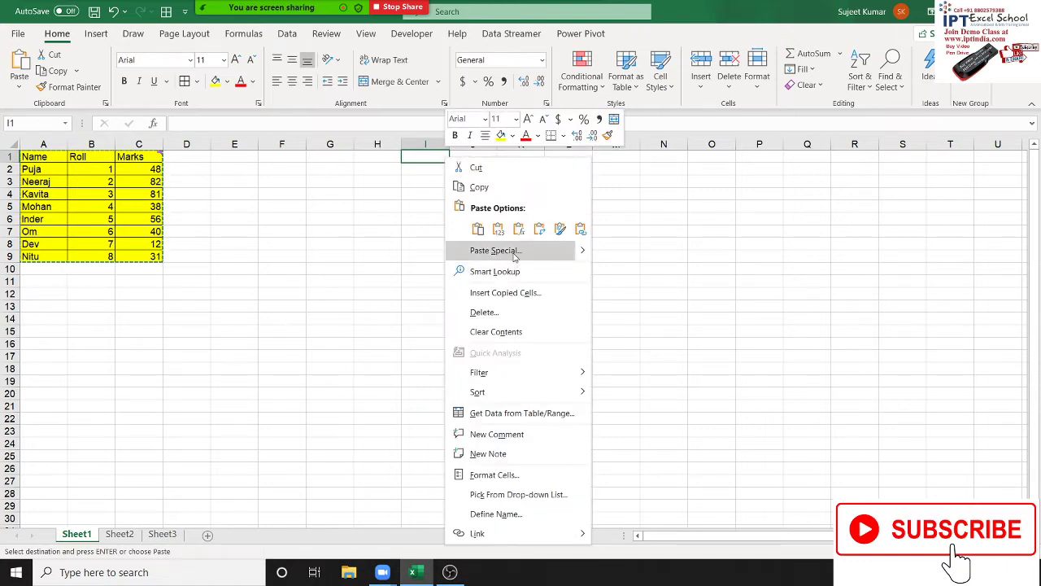
{"action": "left_click", "coordinate": [494, 251]}
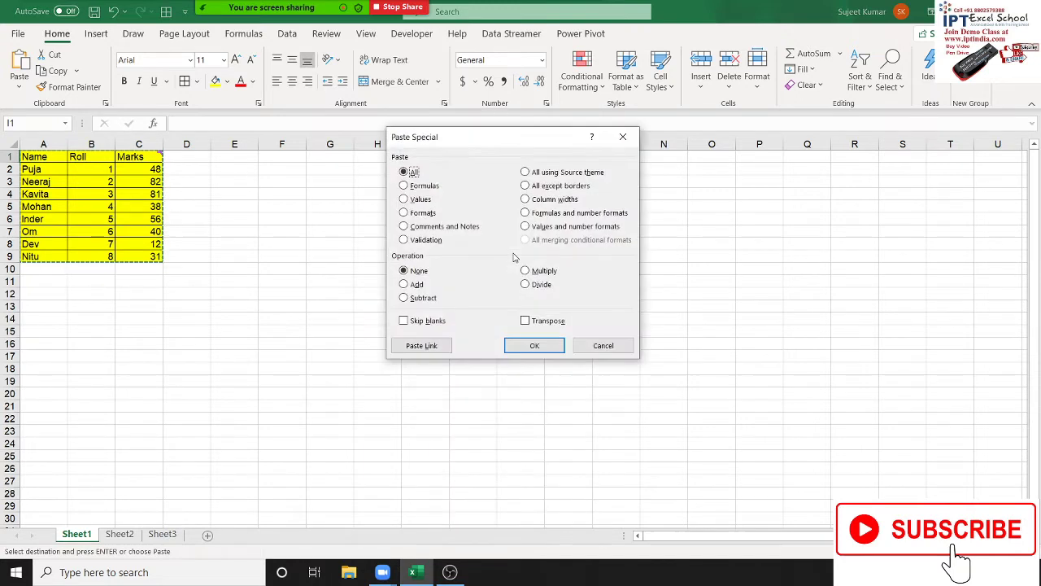
{"action": "left_click", "coordinate": [529, 188]}
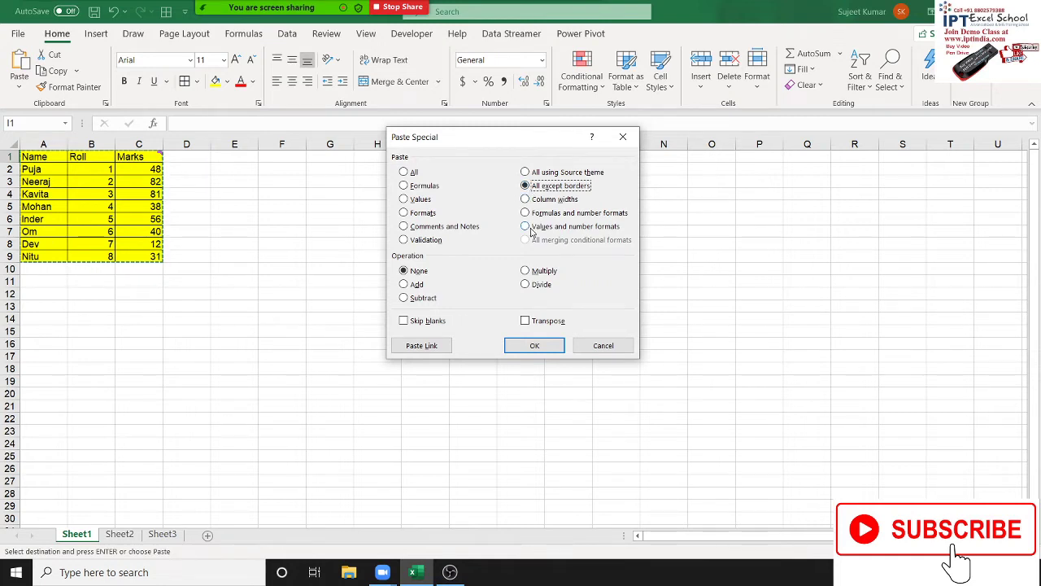
{"action": "left_click", "coordinate": [549, 345]}
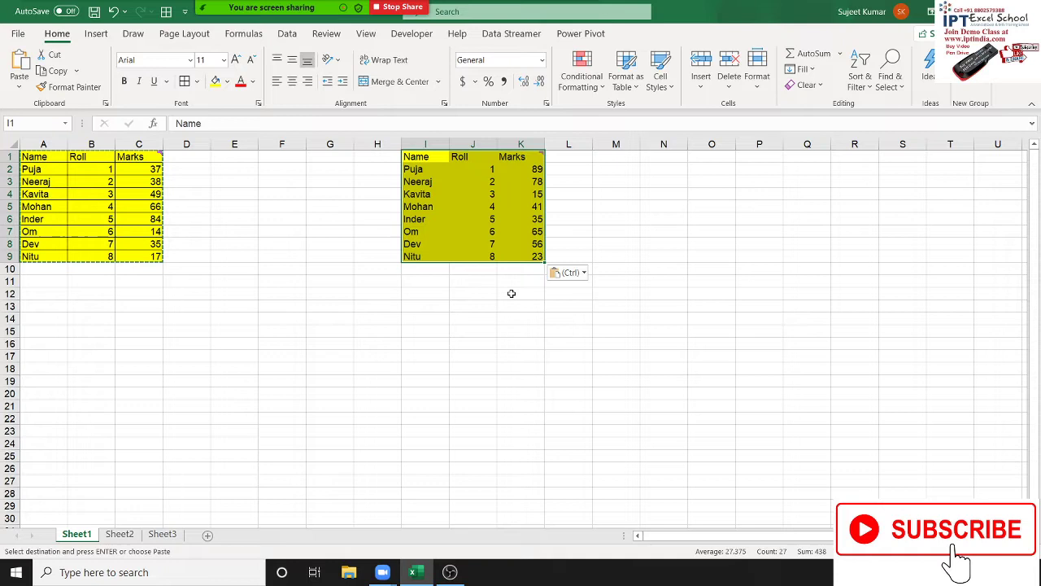
Step: Clear the borderless copy from columns I to K
{"action": "left_click", "coordinate": [448, 222]}
{"action": "left_click", "coordinate": [525, 215]}
{"action": "left_click_drag", "start_coordinate": [475, 170], "coordinate": [511, 255]}
{"action": "left_click", "coordinate": [424, 318]}
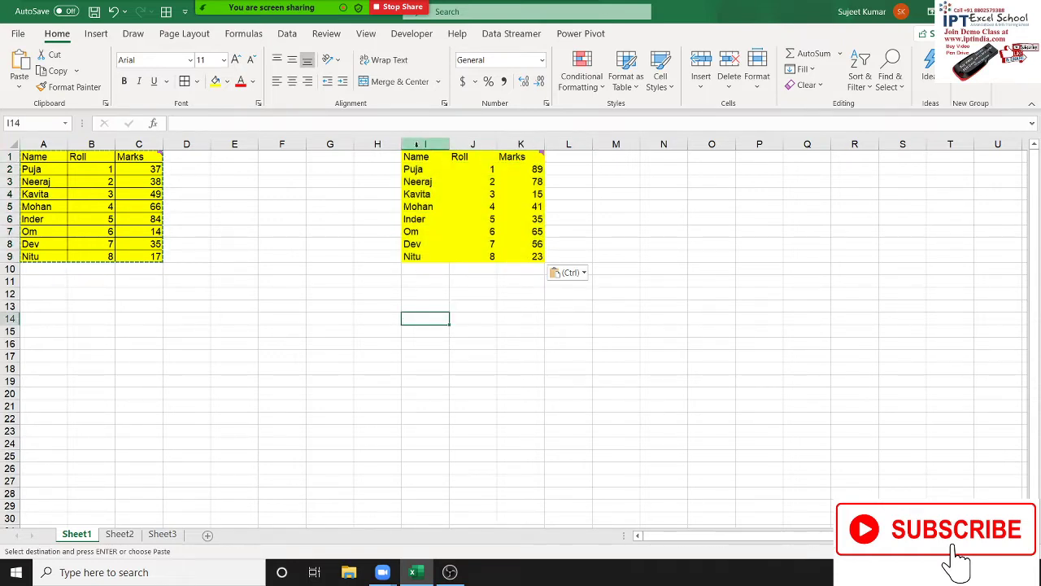
{"action": "left_click_drag", "start_coordinate": [416, 143], "coordinate": [520, 144]}
{"action": "key", "text": "Delete"}
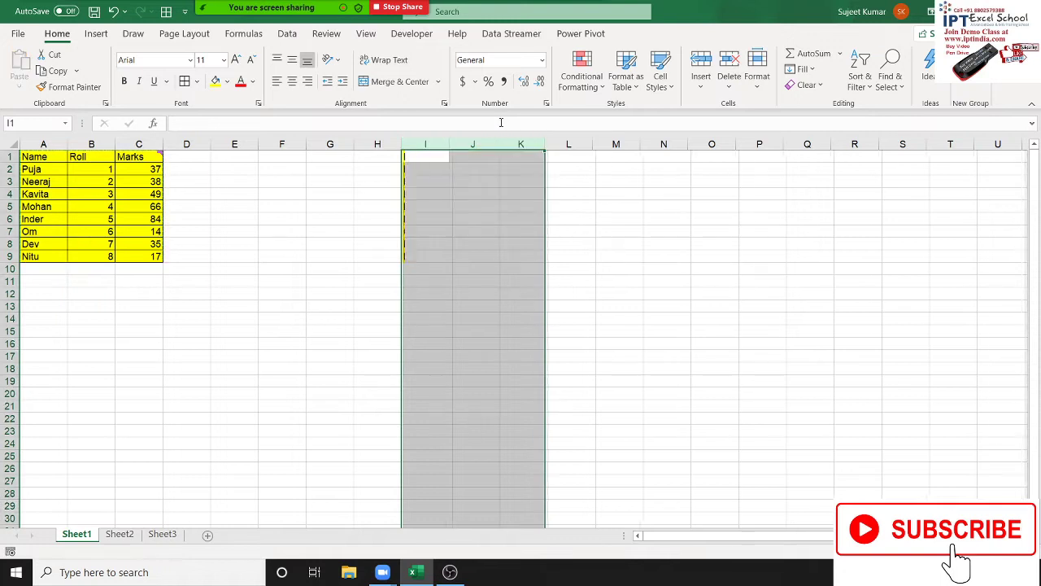
Step: AutoFit columns B, C and A to their contents, then select the A1:C9 table
{"action": "left_click", "coordinate": [160, 231]}
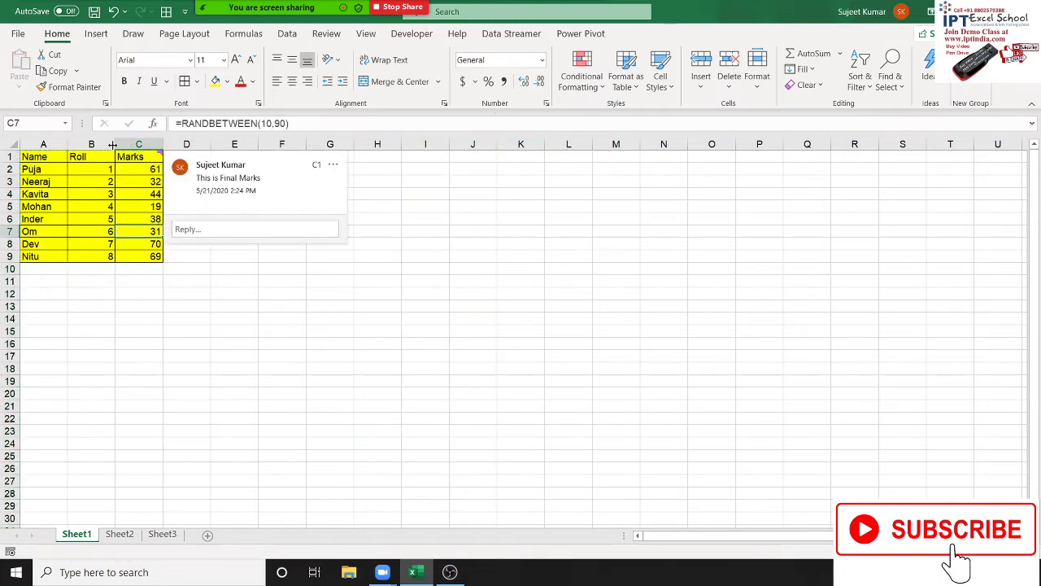
{"action": "left_click", "coordinate": [58, 159]}
{"action": "double_click", "coordinate": [115, 144]}
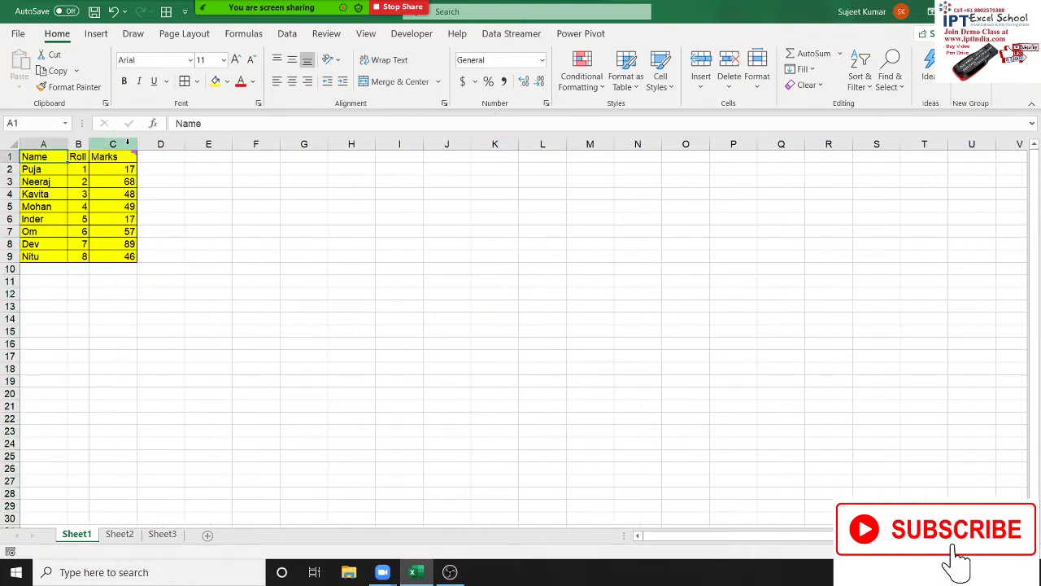
{"action": "double_click", "coordinate": [137, 142]}
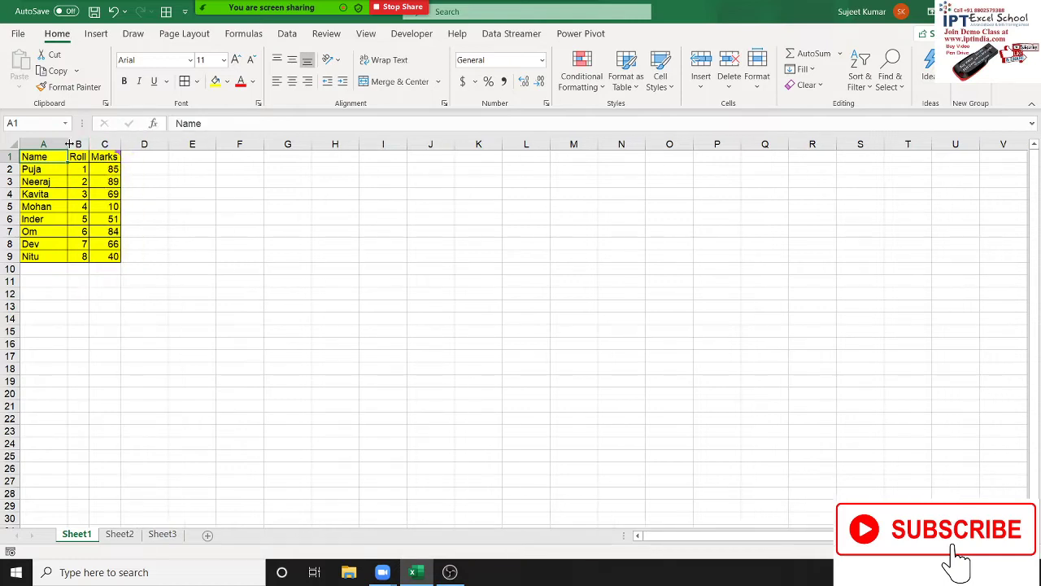
{"action": "double_click", "coordinate": [68, 144]}
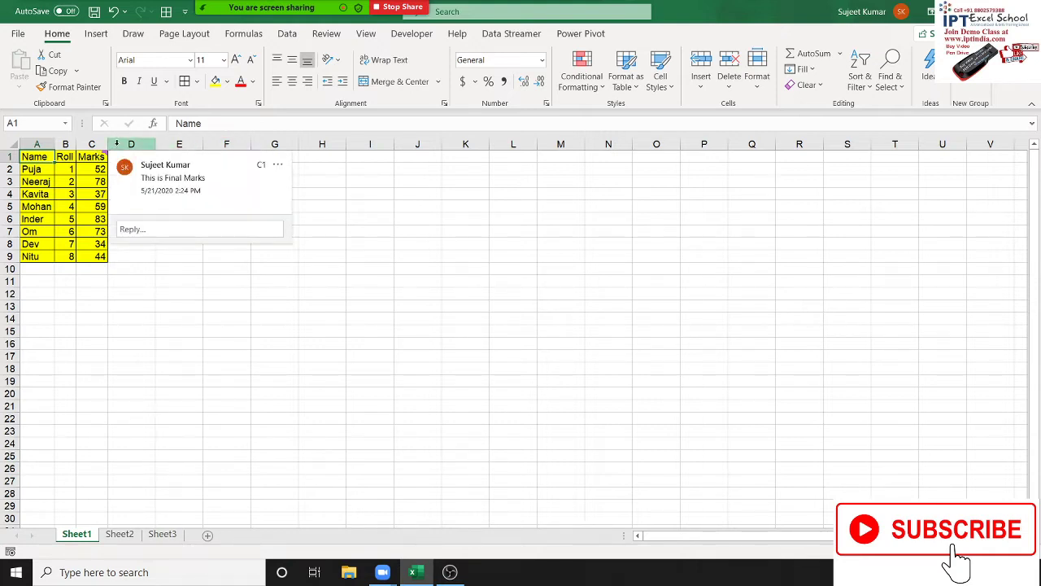
{"action": "left_click_drag", "start_coordinate": [112, 143], "coordinate": [111, 143]}
{"action": "left_click", "coordinate": [158, 195]}
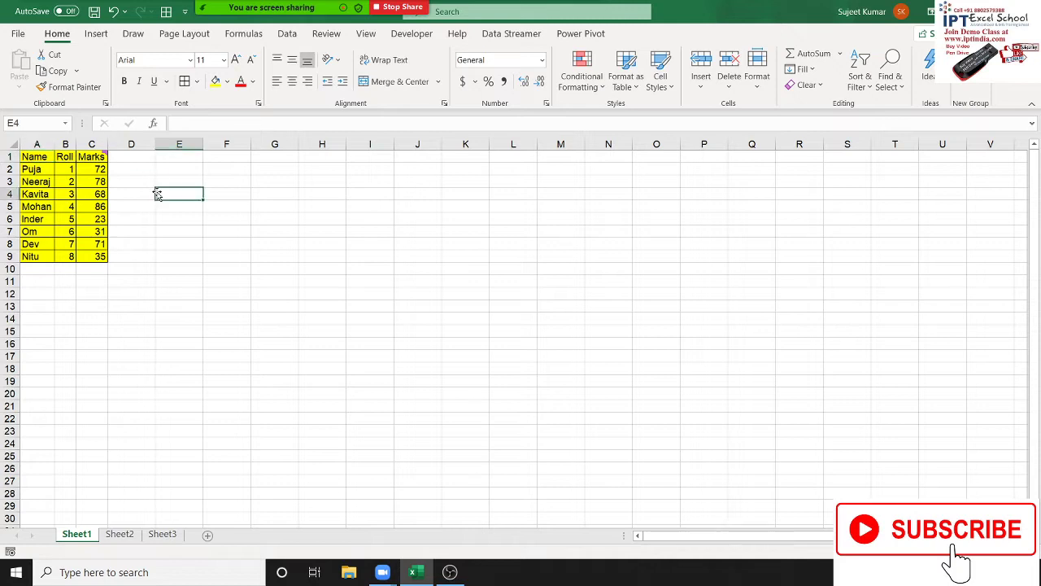
{"action": "mouse_move", "coordinate": [39, 154]}
{"action": "left_mouse_down"}
{"action": "mouse_move", "coordinate": [89, 233]}
{"action": "mouse_move", "coordinate": [91, 257]}
{"action": "left_mouse_up"}
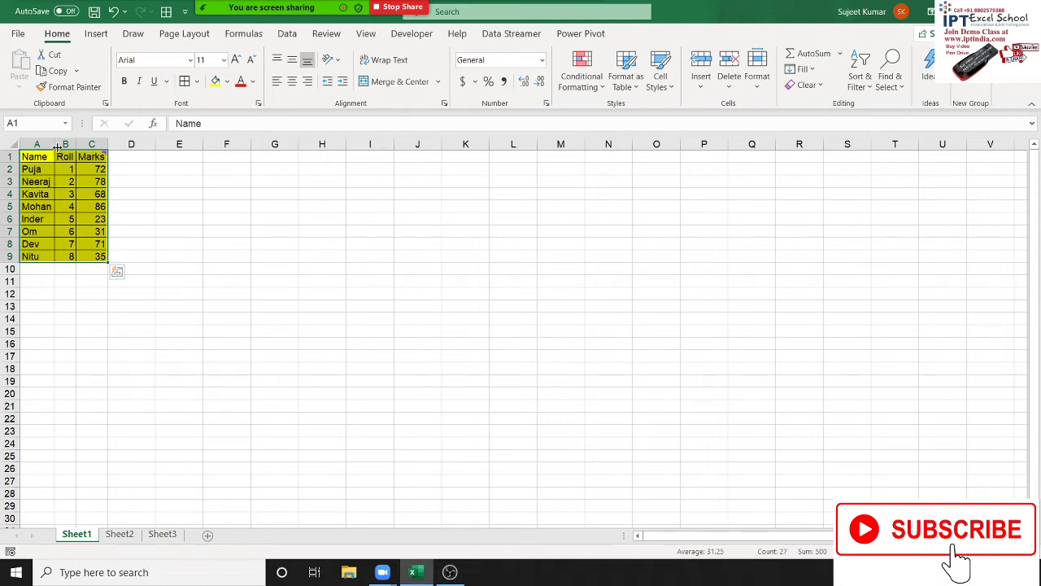
Step: Copy the A1:C9 table and paste it at K1
{"action": "left_click", "coordinate": [209, 283]}
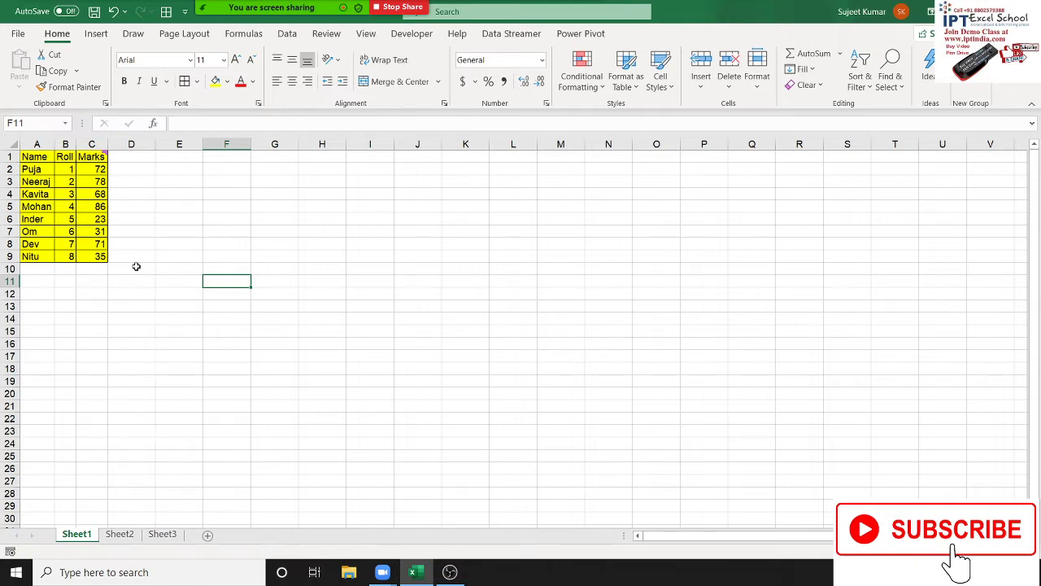
{"action": "key", "text": "ctrl+c"}
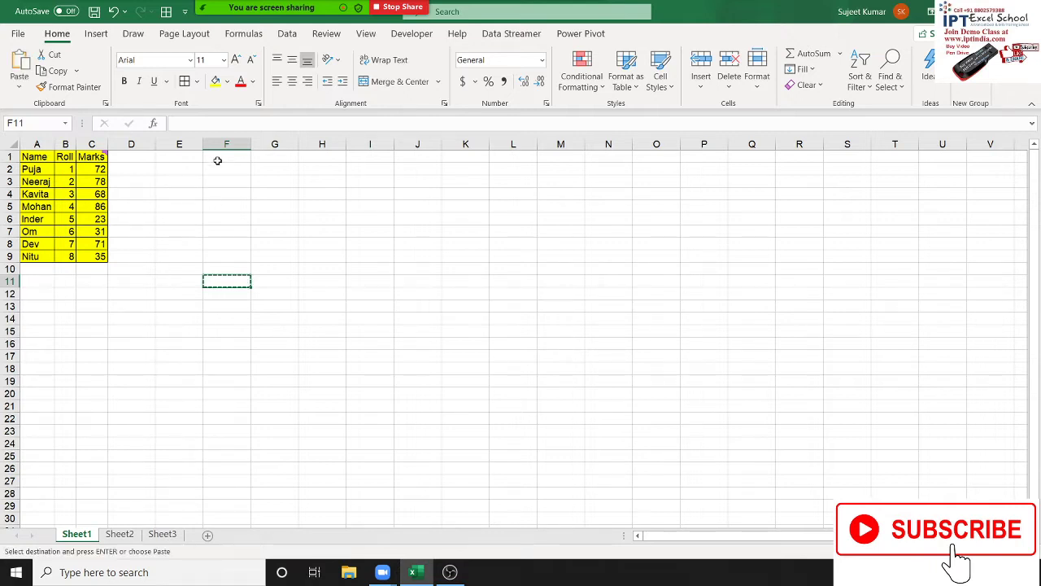
{"action": "left_click_drag", "start_coordinate": [37, 157], "coordinate": [98, 256]}
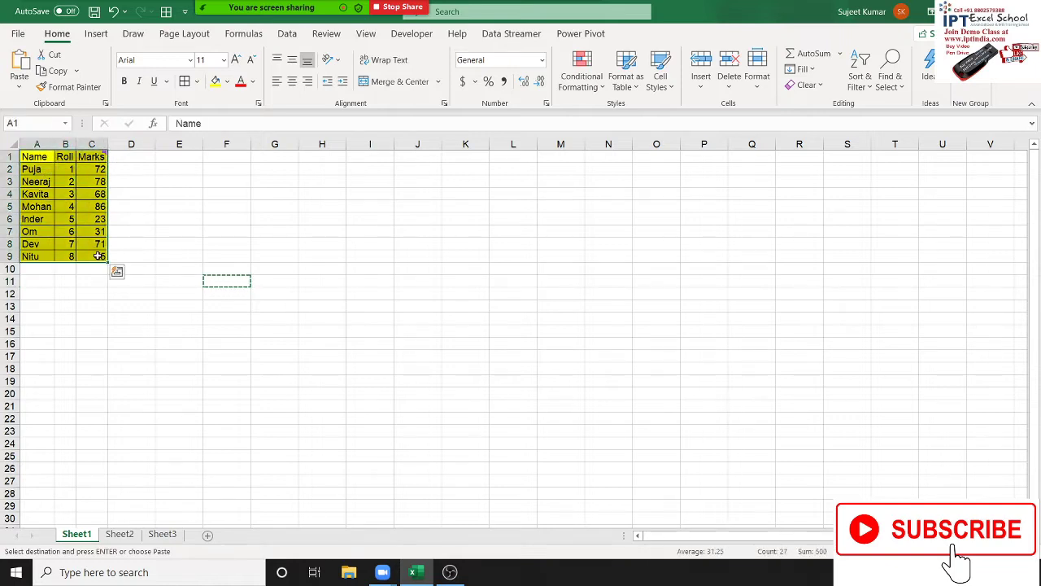
{"action": "key", "text": "ctrl+c"}
{"action": "left_click", "coordinate": [468, 157]}
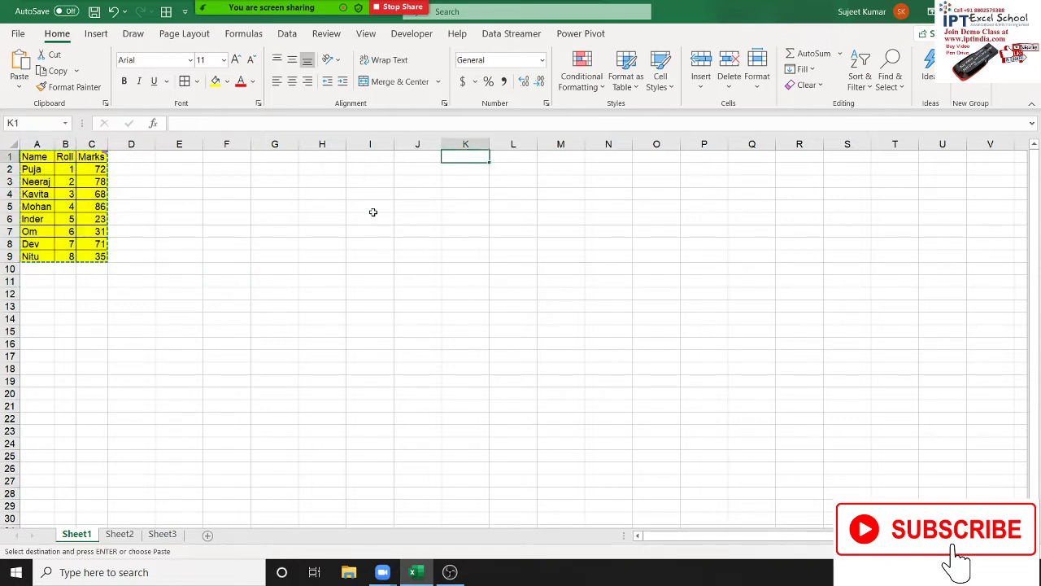
{"action": "key", "text": "ctrl+v"}
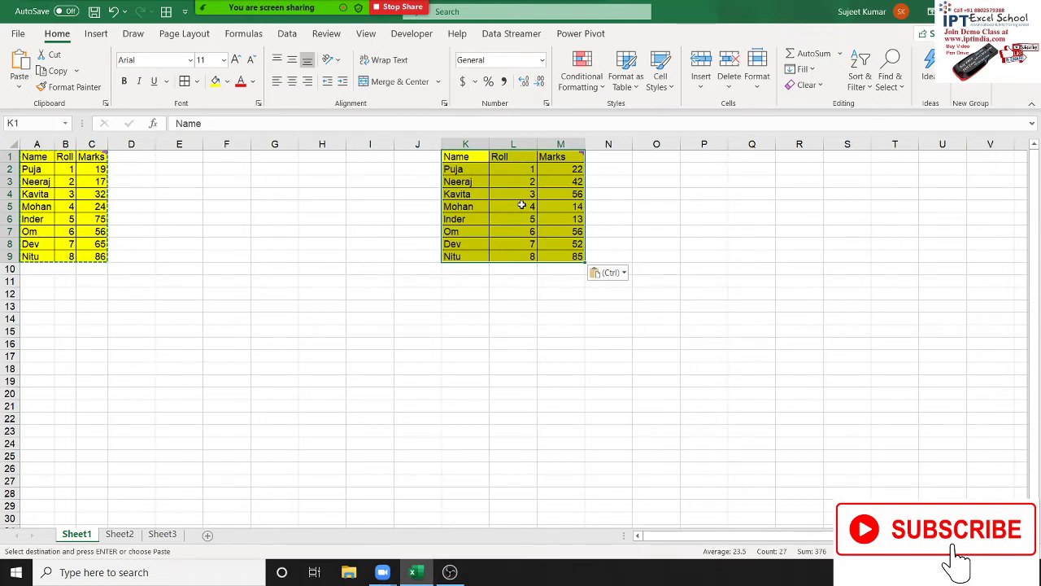
Step: Apply the original column widths to columns K to M via Paste Special Column widths
{"action": "right_click", "coordinate": [522, 204]}
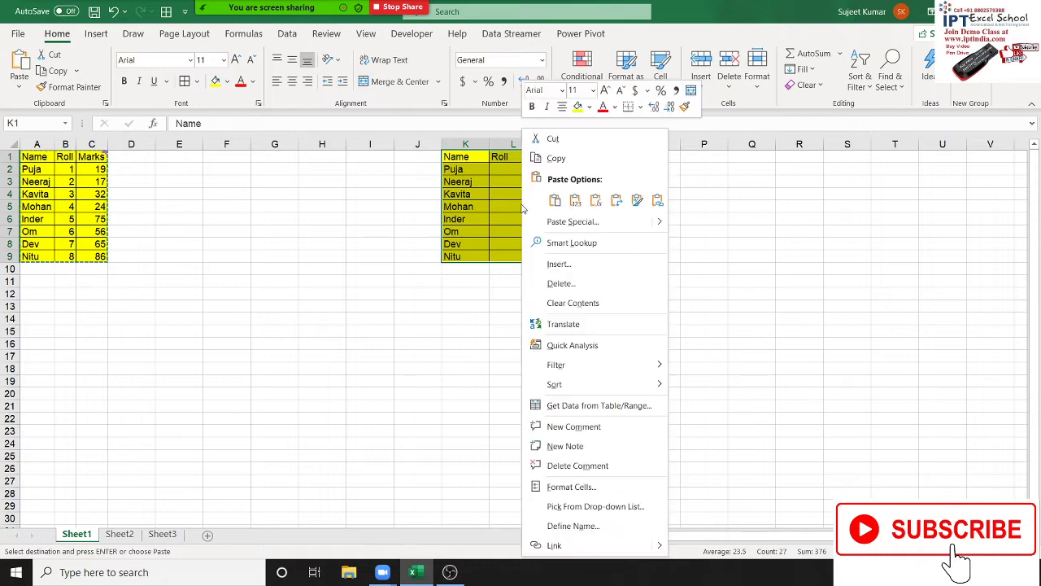
{"action": "left_click", "coordinate": [572, 221]}
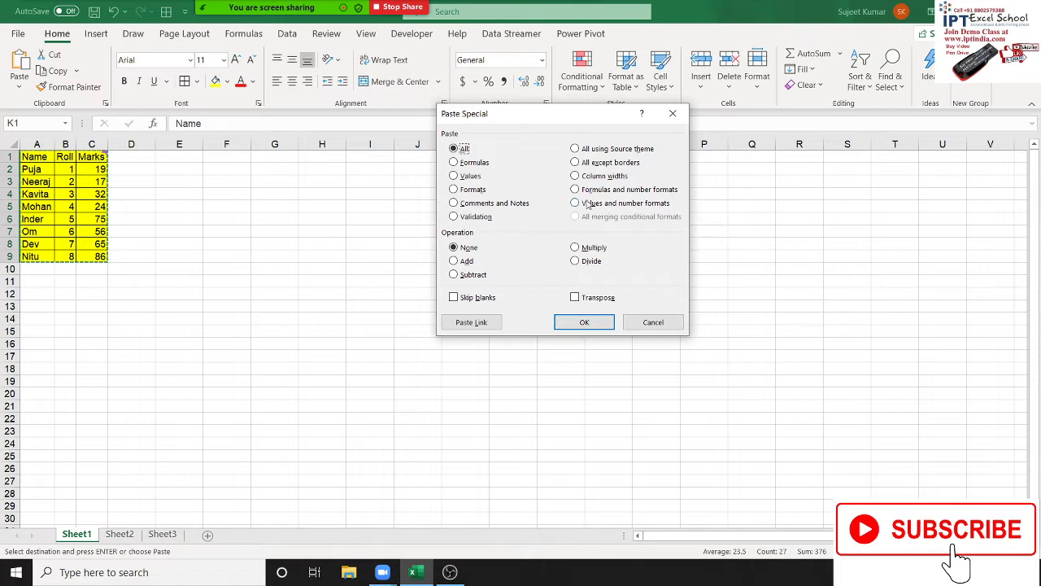
{"action": "left_click", "coordinate": [599, 177]}
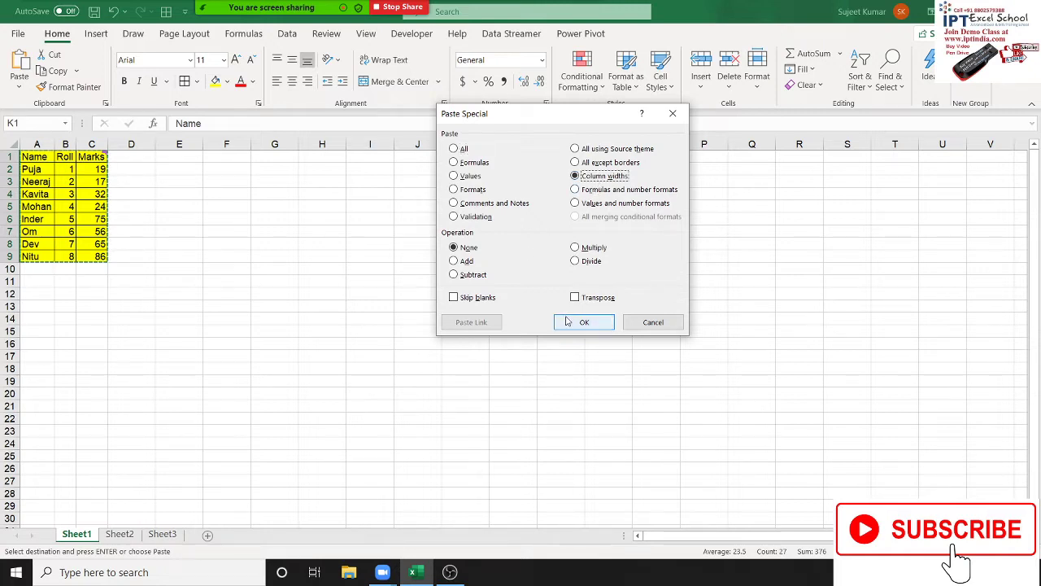
{"action": "left_click", "coordinate": [576, 323]}
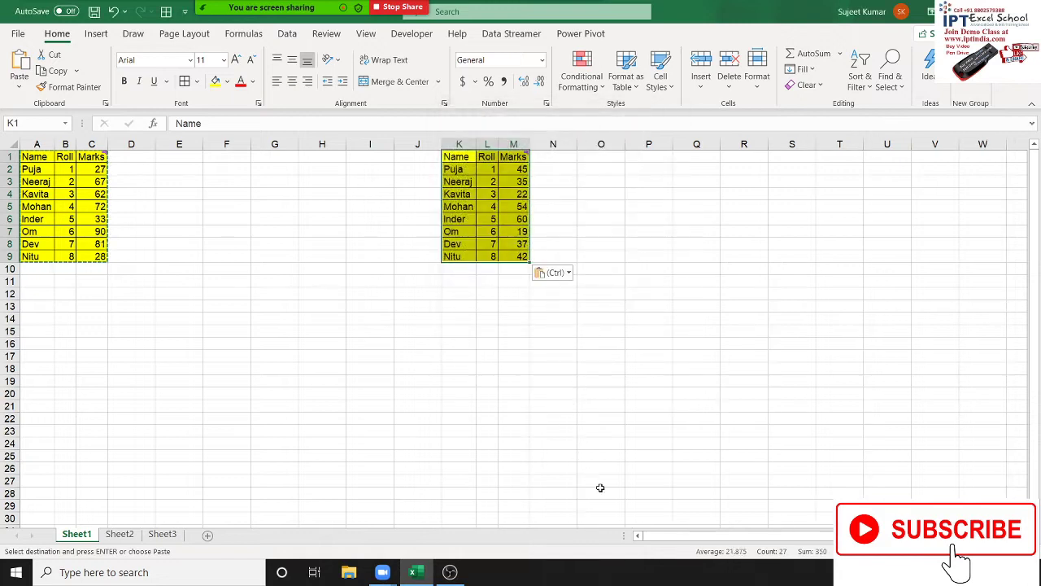
{"action": "left_click_drag", "start_coordinate": [462, 157], "coordinate": [516, 260]}
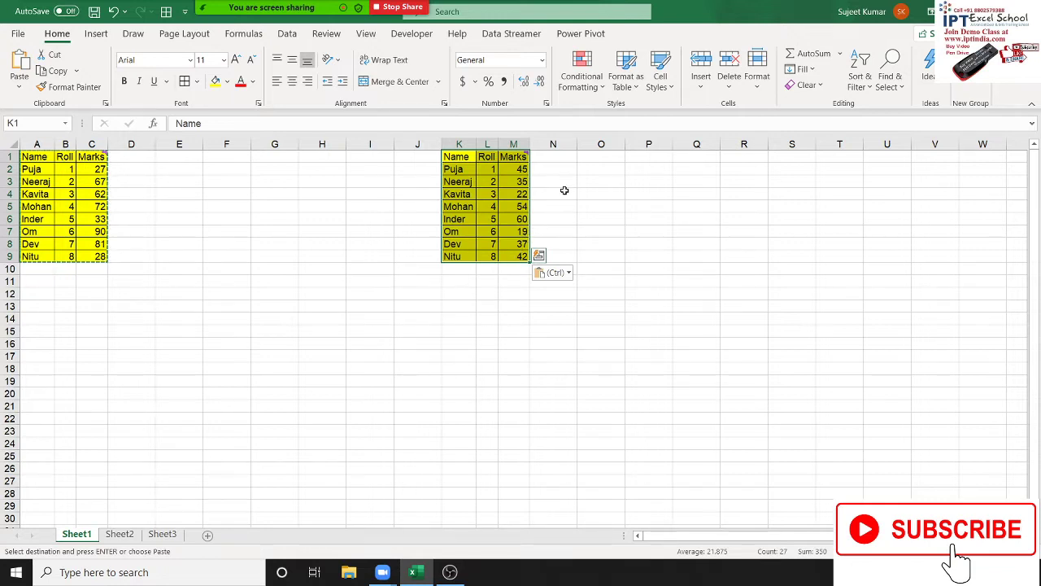
Step: Give columns P to R the table's column widths, then paste the table into P1:R9
{"action": "left_click", "coordinate": [632, 157]}
{"action": "right_click", "coordinate": [632, 157]}
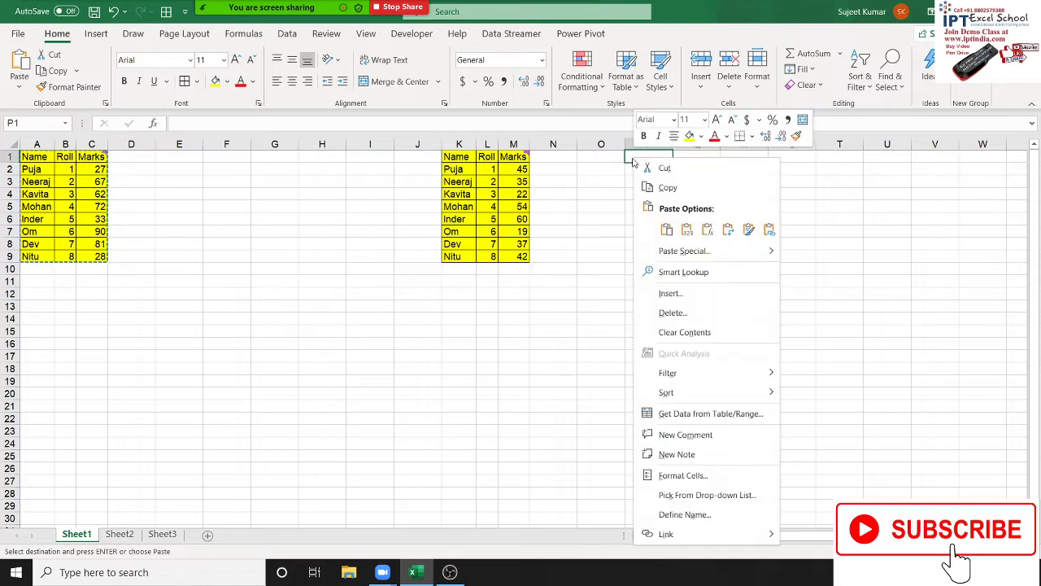
{"action": "left_click", "coordinate": [669, 218]}
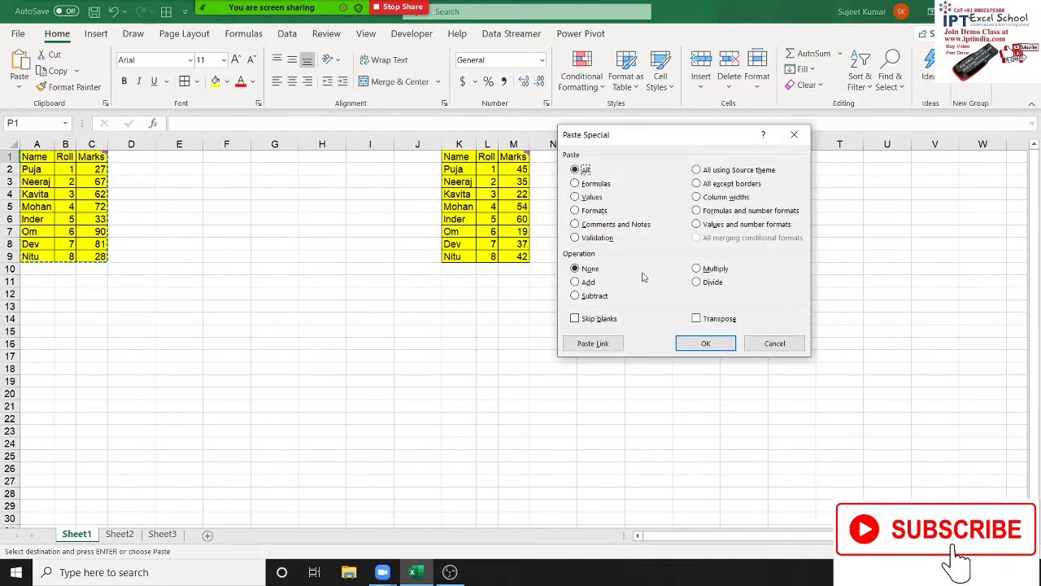
{"action": "left_click", "coordinate": [708, 202]}
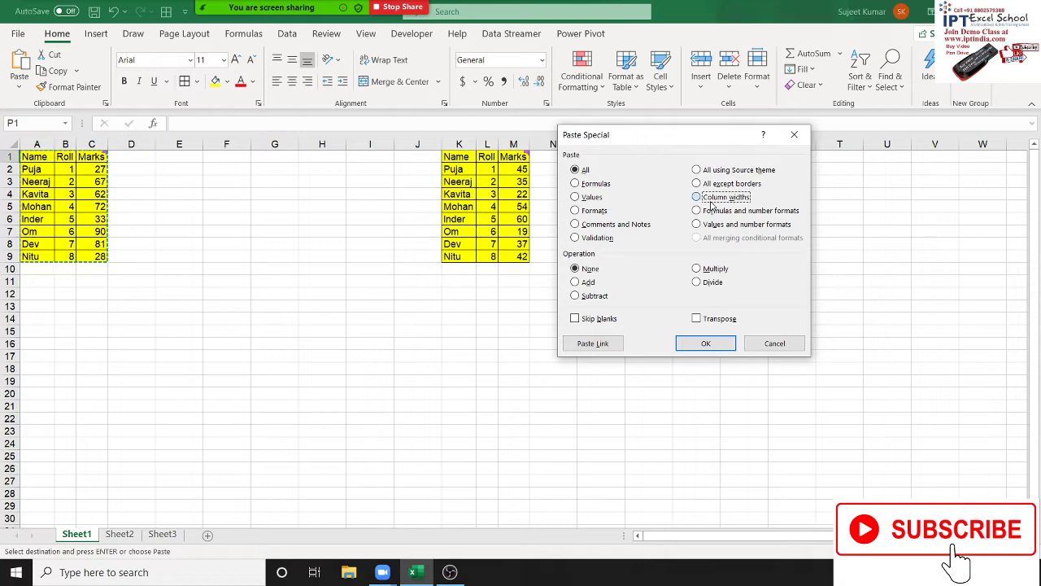
{"action": "left_click", "coordinate": [705, 342]}
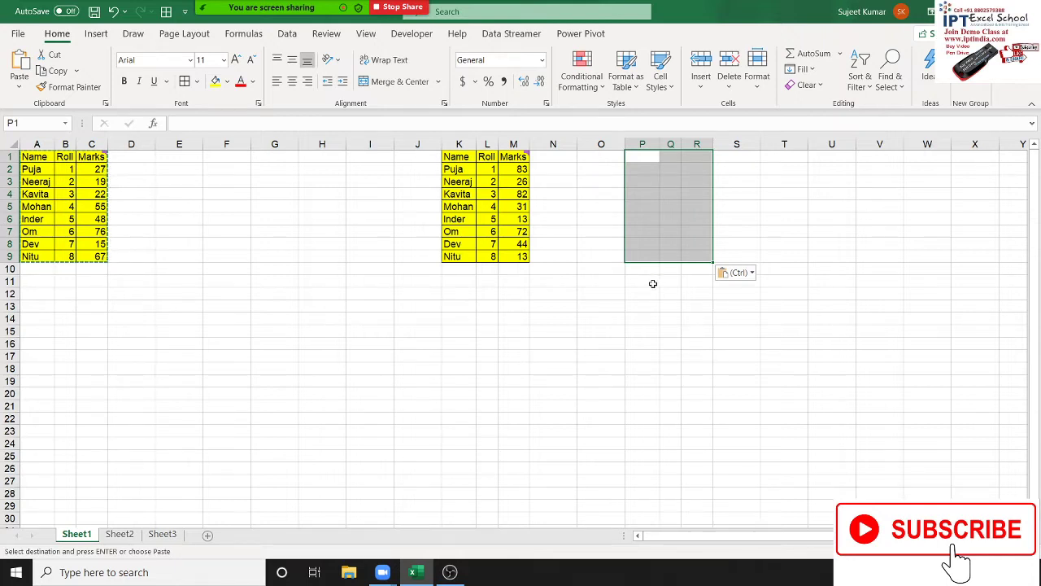
{"action": "key", "text": "ctrl+v"}
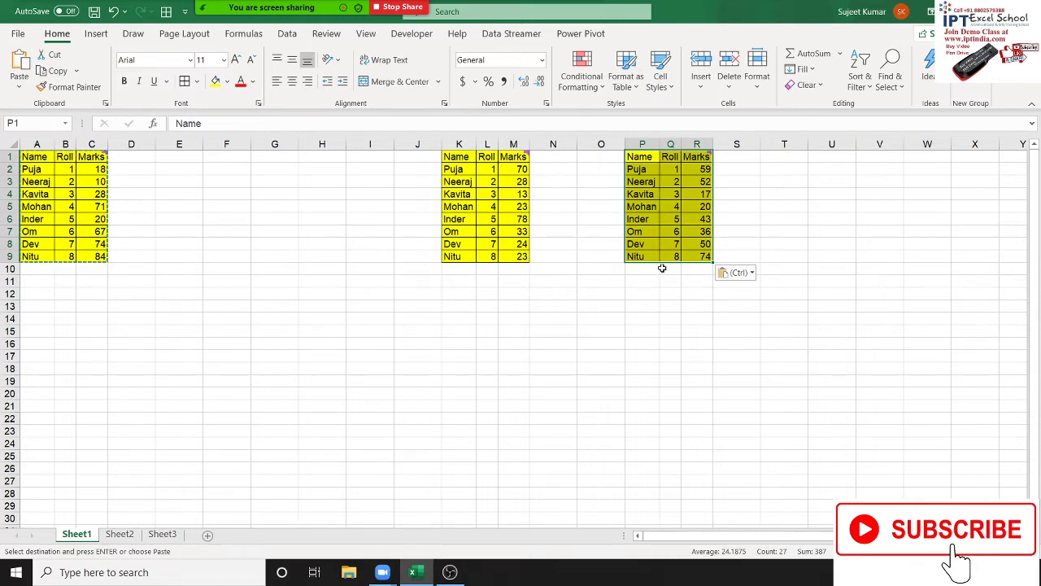
Step: Copy A1:C9 and paste it at F12 with Keep Source Column Widths
{"action": "key", "text": "ctrl+c"}
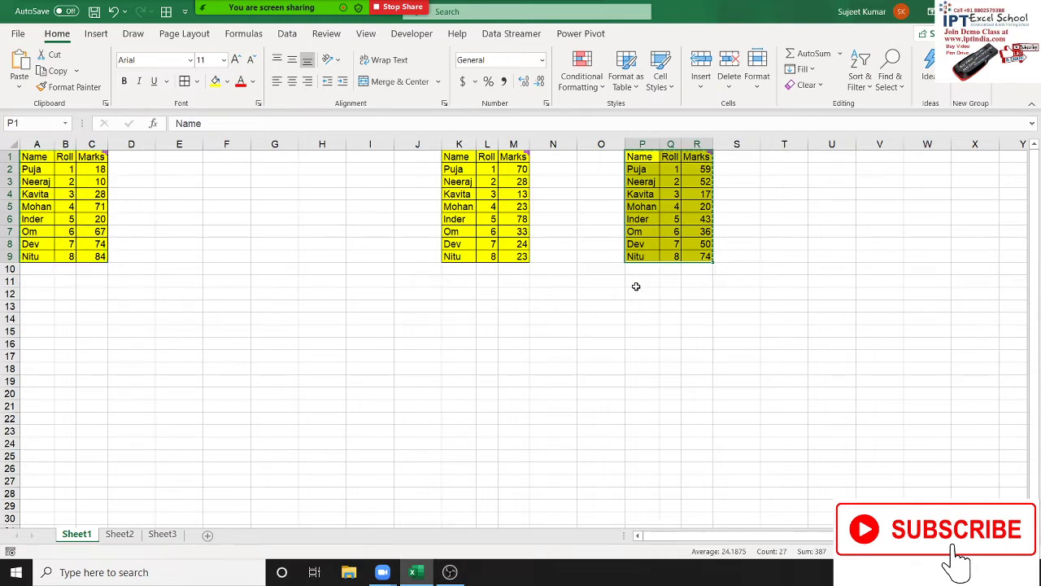
{"action": "key", "text": "Escape"}
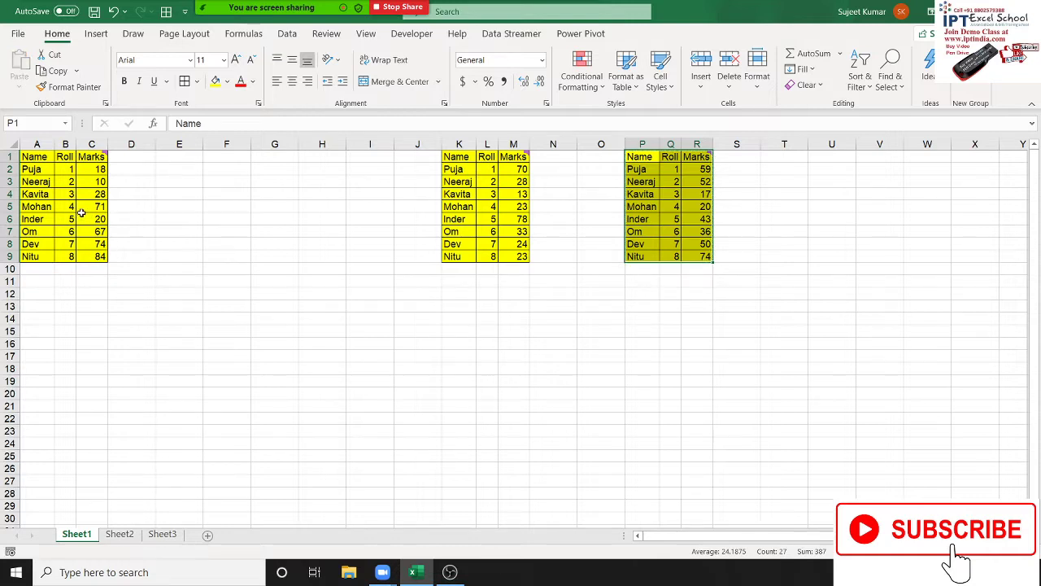
{"action": "mouse_move", "coordinate": [31, 161]}
{"action": "left_mouse_down"}
{"action": "mouse_move", "coordinate": [95, 273]}
{"action": "mouse_move", "coordinate": [94, 257]}
{"action": "left_mouse_up"}
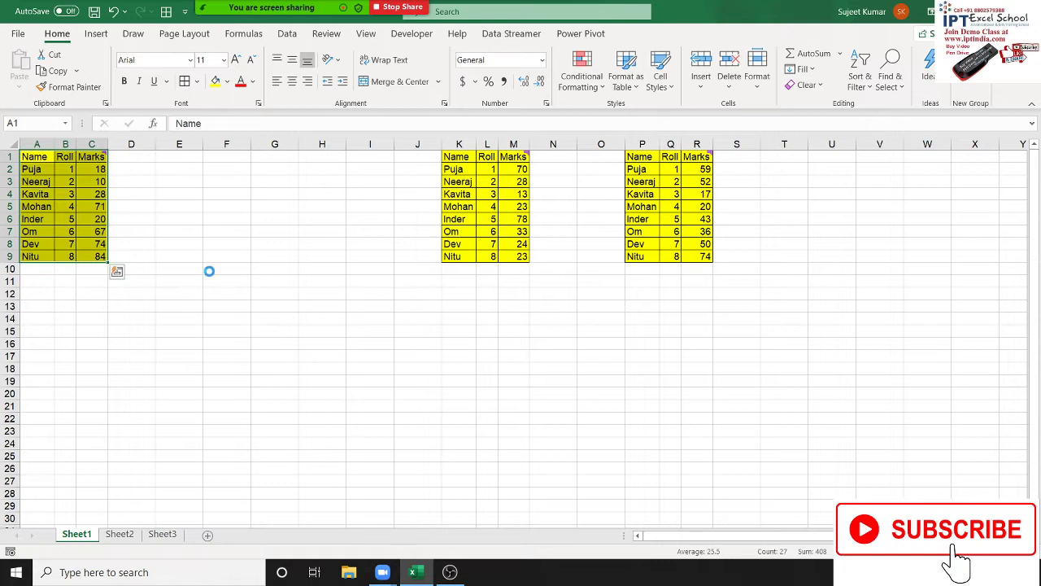
{"action": "key", "text": "ctrl+c"}
{"action": "right_click", "coordinate": [241, 298]}
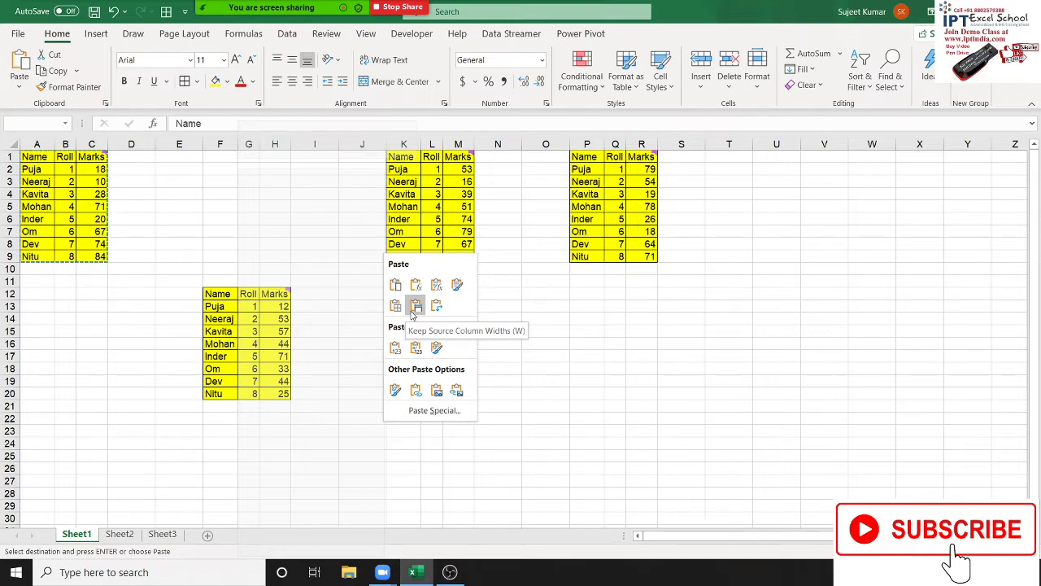
{"action": "left_click", "coordinate": [414, 305]}
{"action": "left_click", "coordinate": [403, 330]}
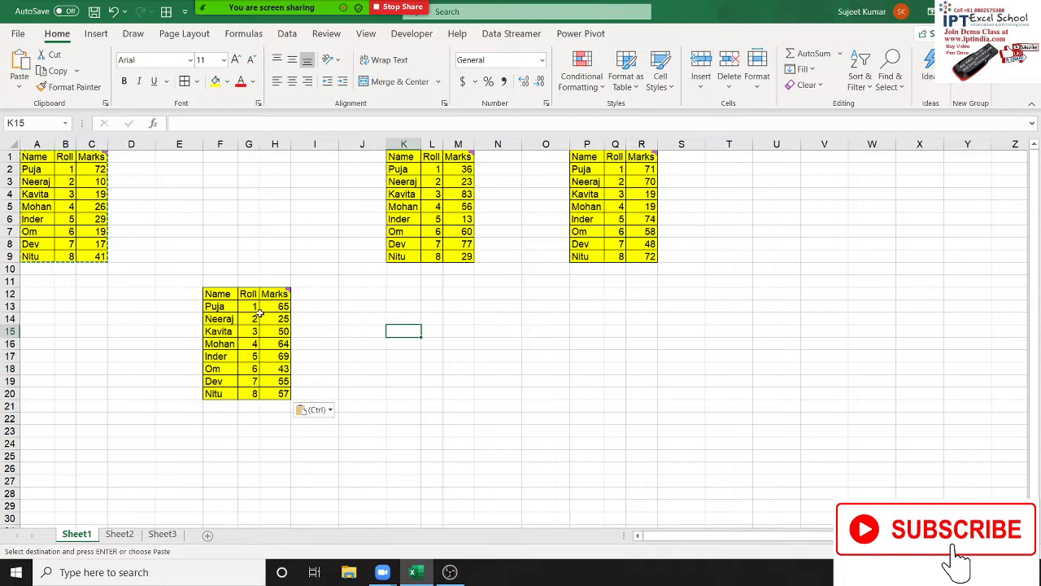
{"action": "left_click", "coordinate": [233, 308]}
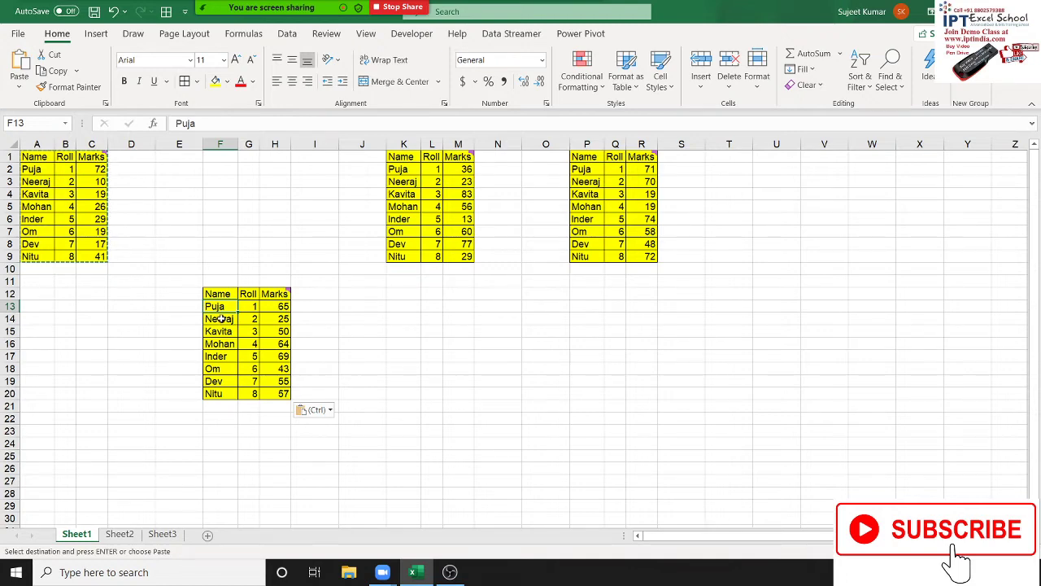
{"action": "left_click", "coordinate": [182, 218]}
Step: Delete columns E through U along with the extra table copies
{"action": "left_click", "coordinate": [182, 155]}
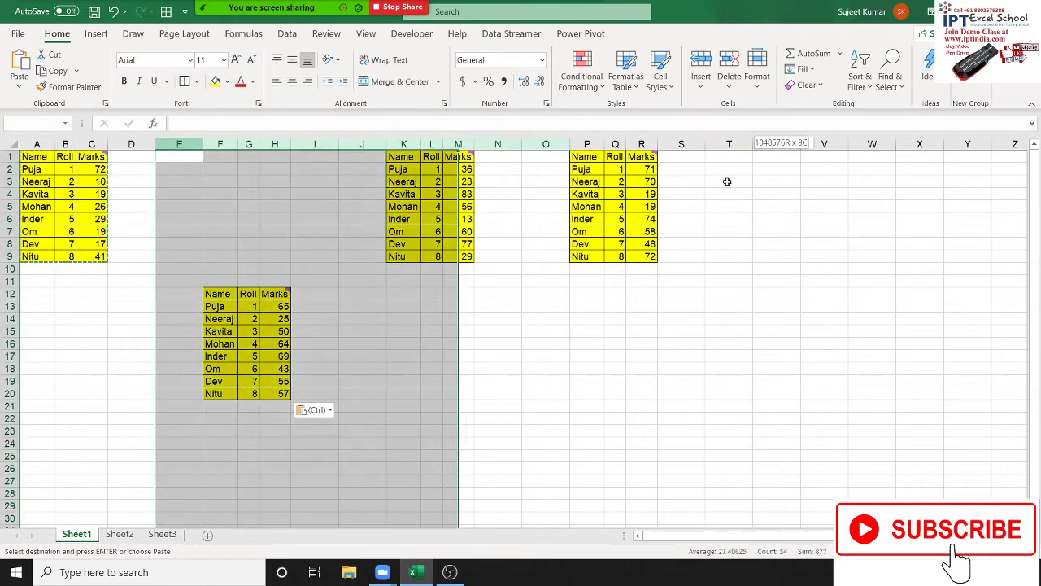
{"action": "left_click_drag", "start_coordinate": [180, 145], "coordinate": [767, 179]}
{"action": "key", "text": "ctrl+minus"}
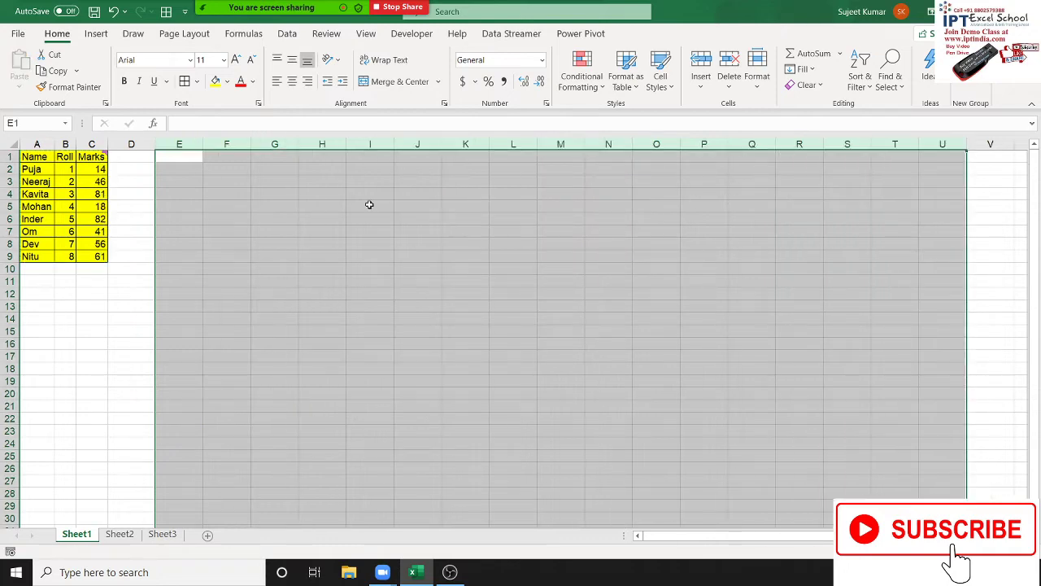
{"action": "left_click", "coordinate": [369, 204]}
Step: Add a Date heading in D1 and fill dates 1-Jul through 8-Jul down D2:D9
{"action": "left_click", "coordinate": [130, 155]}
{"action": "type", "text": "D"}
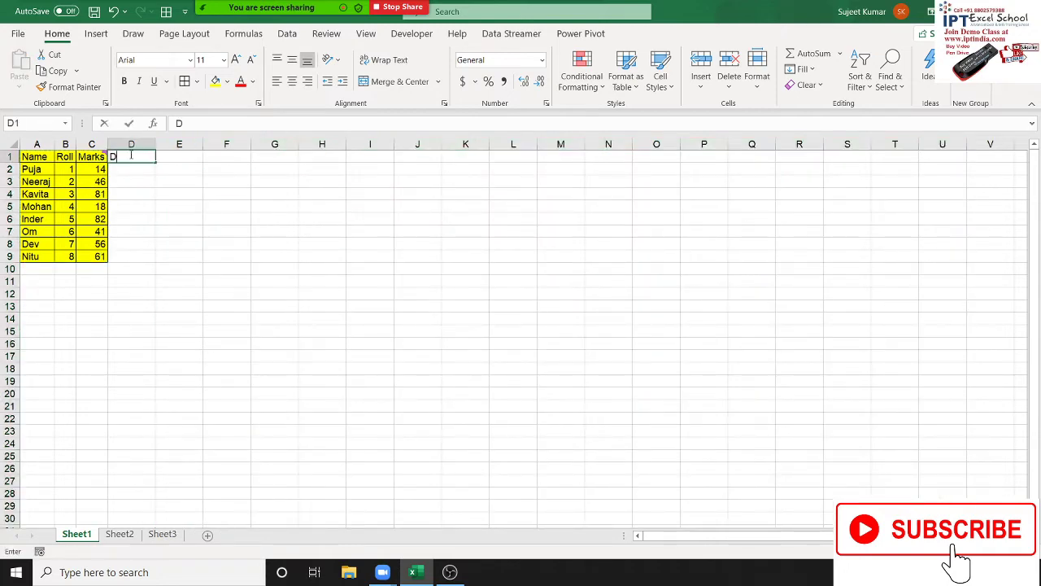
{"action": "type", "text": "ate"}
{"action": "key", "text": "Return"}
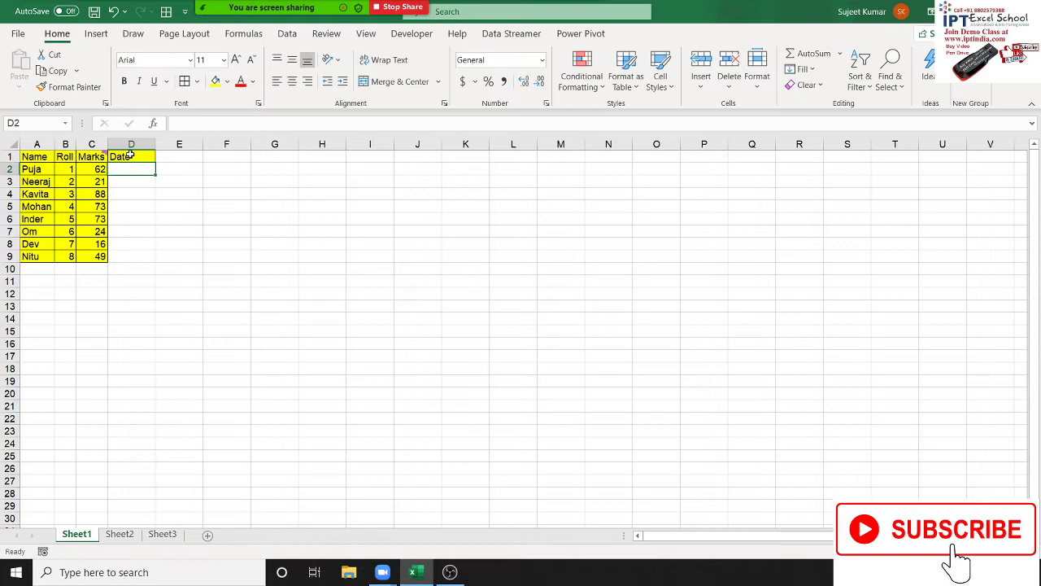
{"action": "type", "text": "1-jul"}
{"action": "key", "text": "Return"}
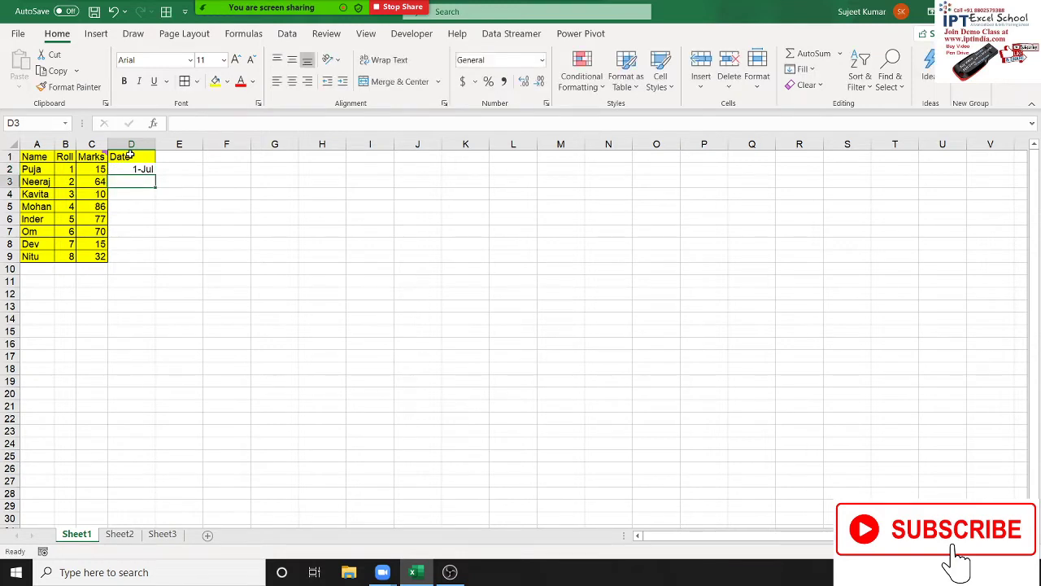
{"action": "left_click", "coordinate": [134, 169]}
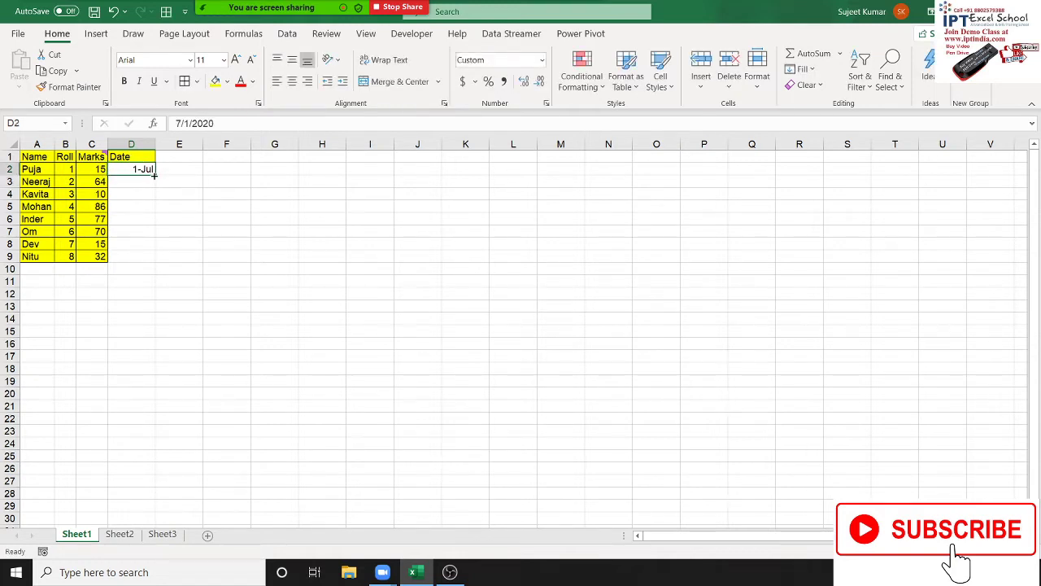
{"action": "double_click", "coordinate": [155, 175]}
Step: Fill the Date column D1:D9 yellow and copy it
{"action": "left_click_drag", "start_coordinate": [130, 156], "coordinate": [140, 256]}
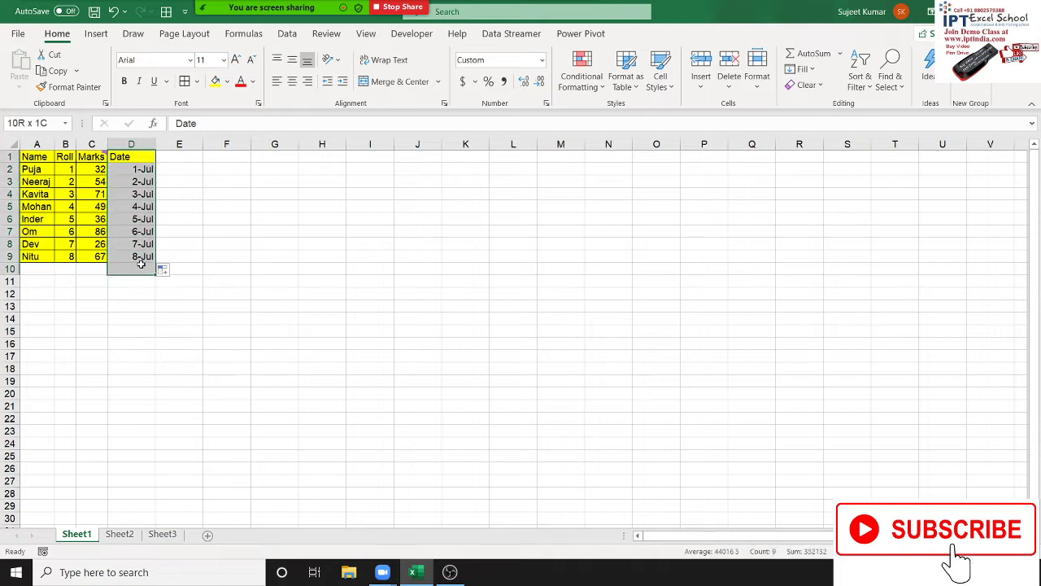
{"action": "left_click", "coordinate": [227, 81]}
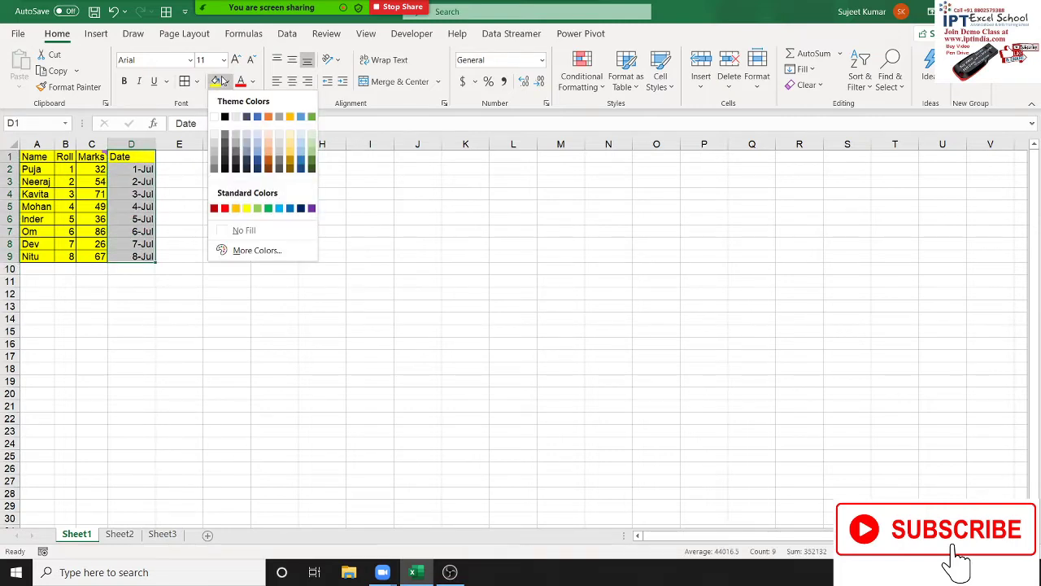
{"action": "left_click", "coordinate": [249, 207]}
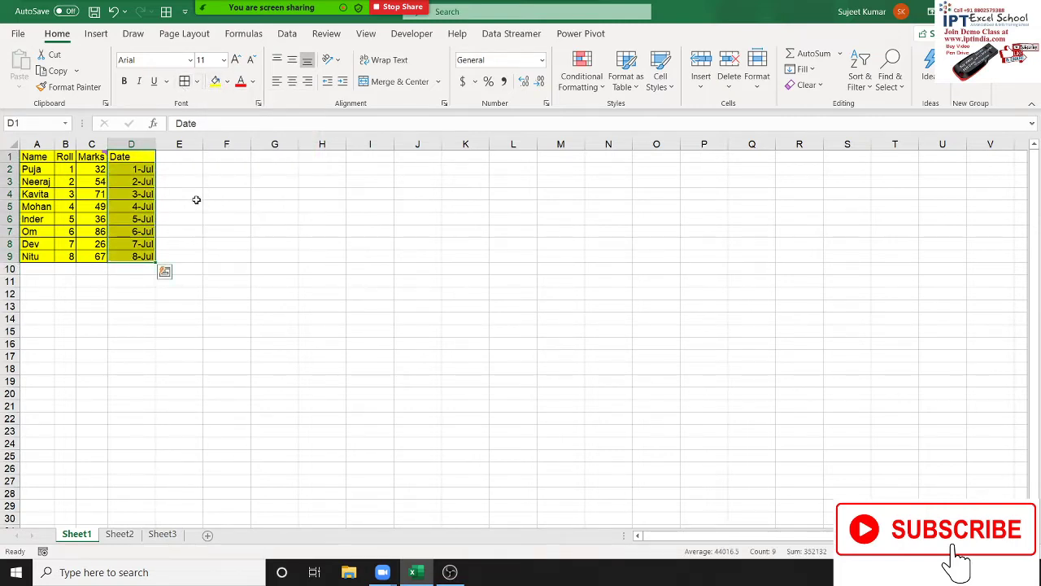
{"action": "key", "text": "ctrl+c"}
Step: Paste only values of the Date column into I1, showing serial numbers 44013–44020
{"action": "left_click", "coordinate": [228, 160]}
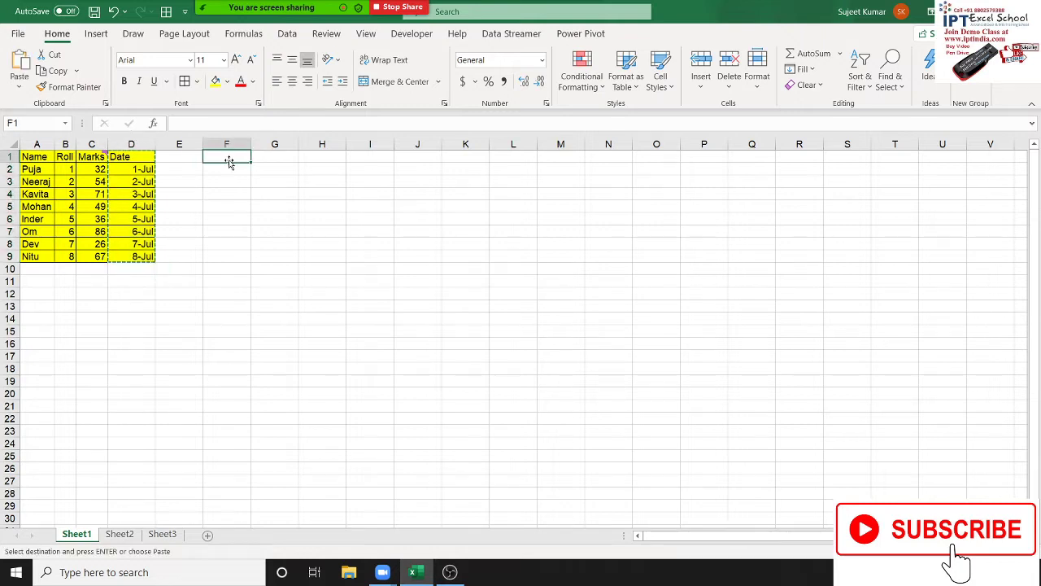
{"action": "right_click", "coordinate": [229, 160]}
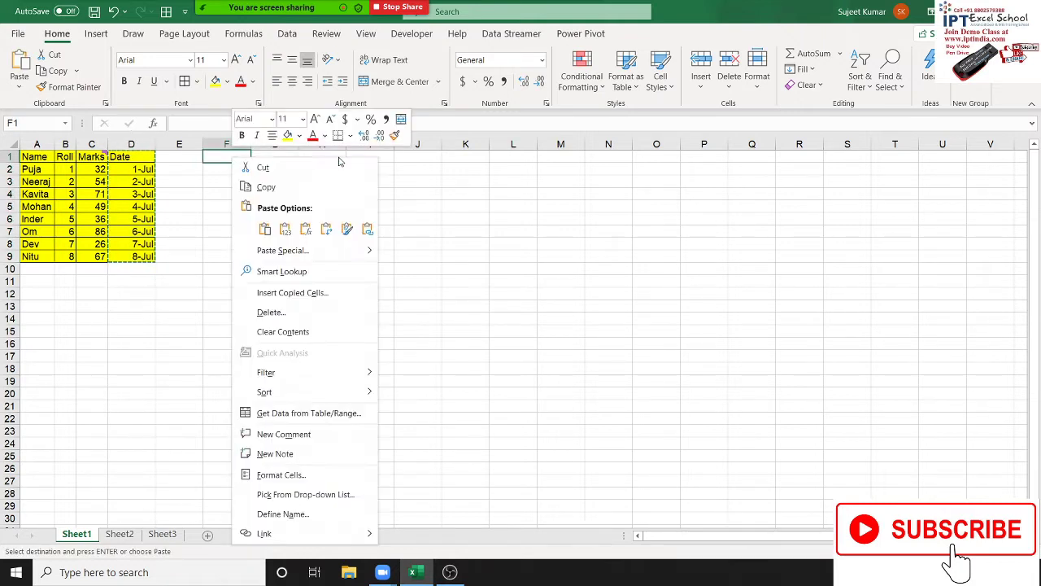
{"action": "key", "text": "Escape"}
{"action": "left_click", "coordinate": [385, 154]}
{"action": "right_click", "coordinate": [388, 154]}
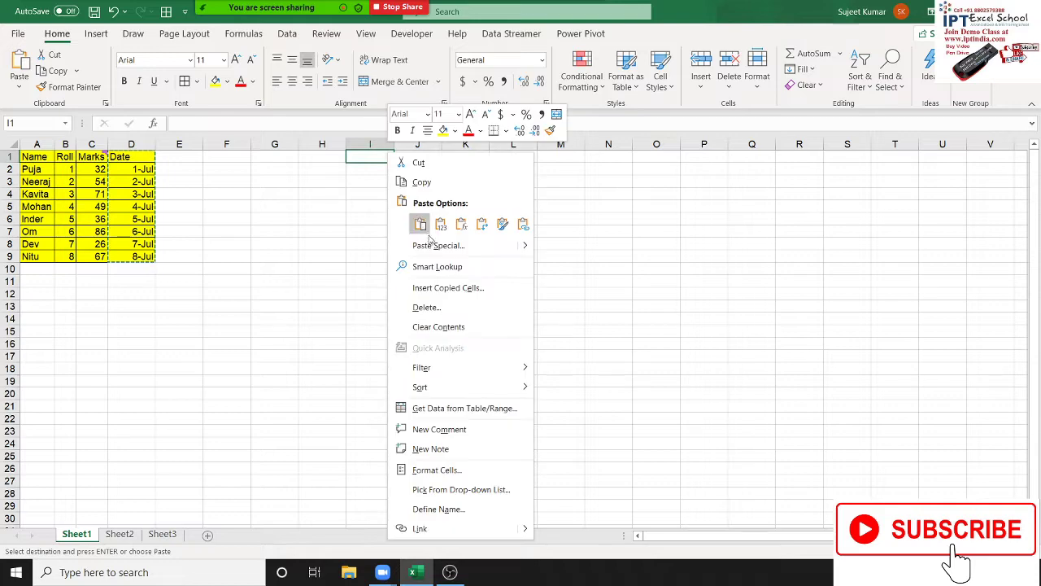
{"action": "left_click", "coordinate": [433, 247]}
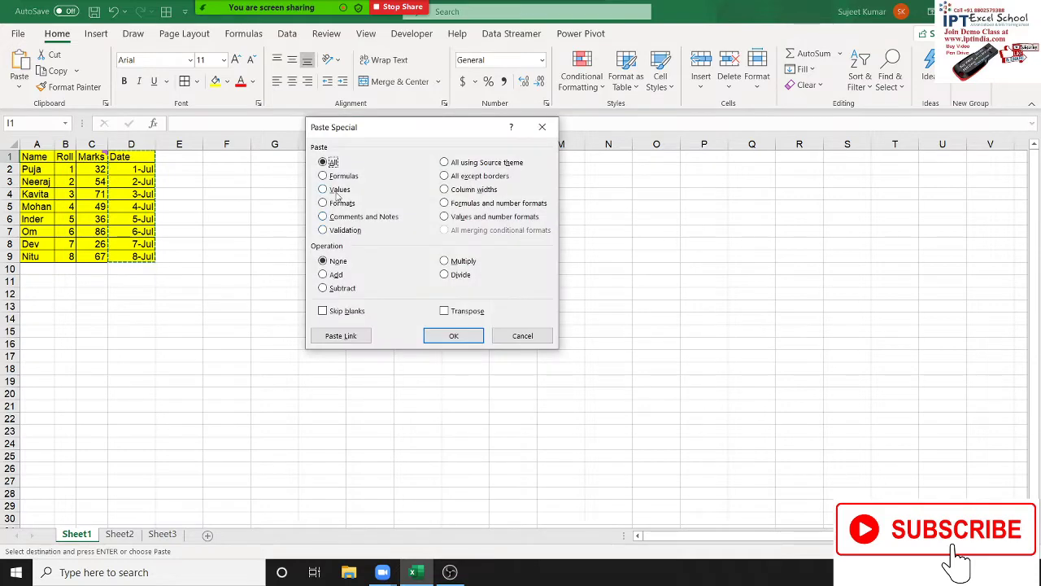
{"action": "key", "text": "v"}
{"action": "left_click", "coordinate": [455, 337]}
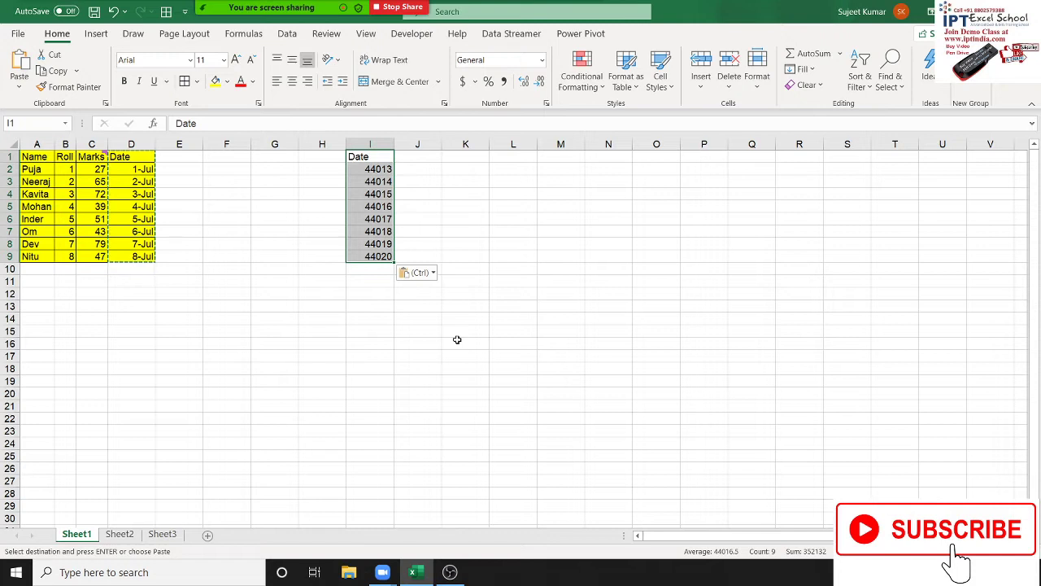
{"action": "left_click", "coordinate": [136, 170]}
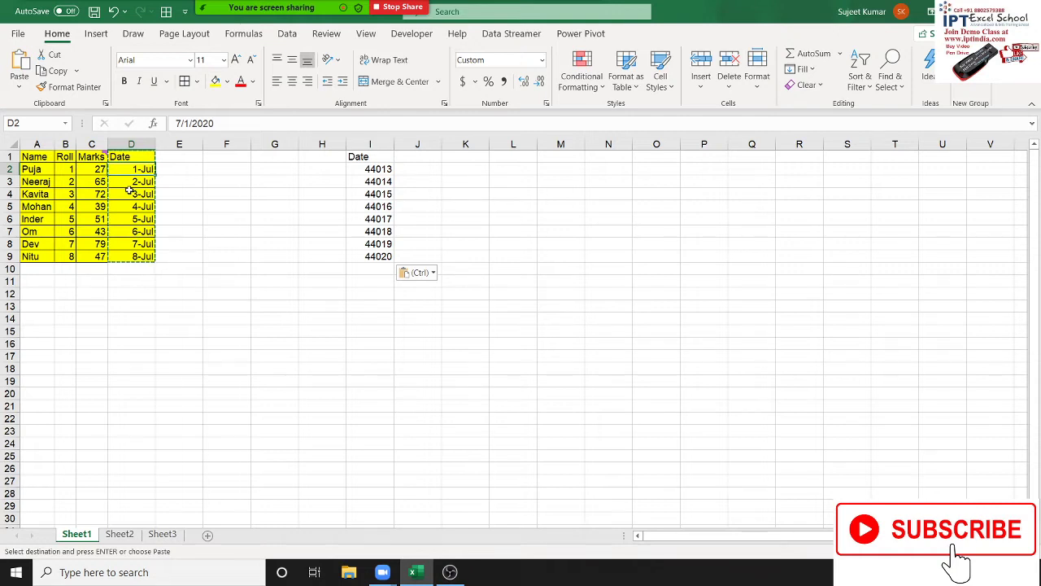
Step: Enter 1 in F11, format it as a short date, then replace it with 2
{"action": "left_click", "coordinate": [223, 279]}
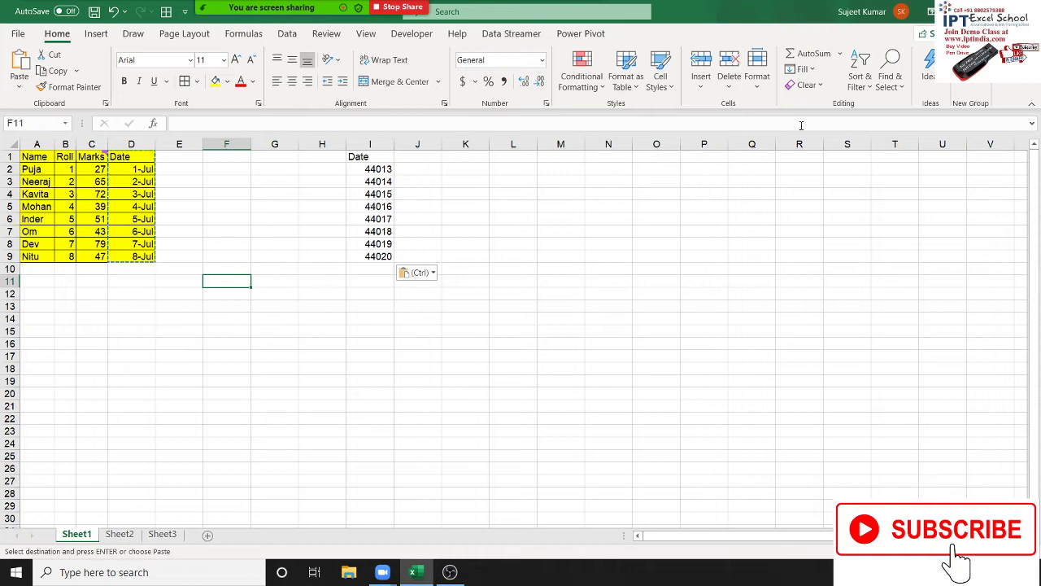
{"action": "type", "text": "1"}
{"action": "key", "text": "Return"}
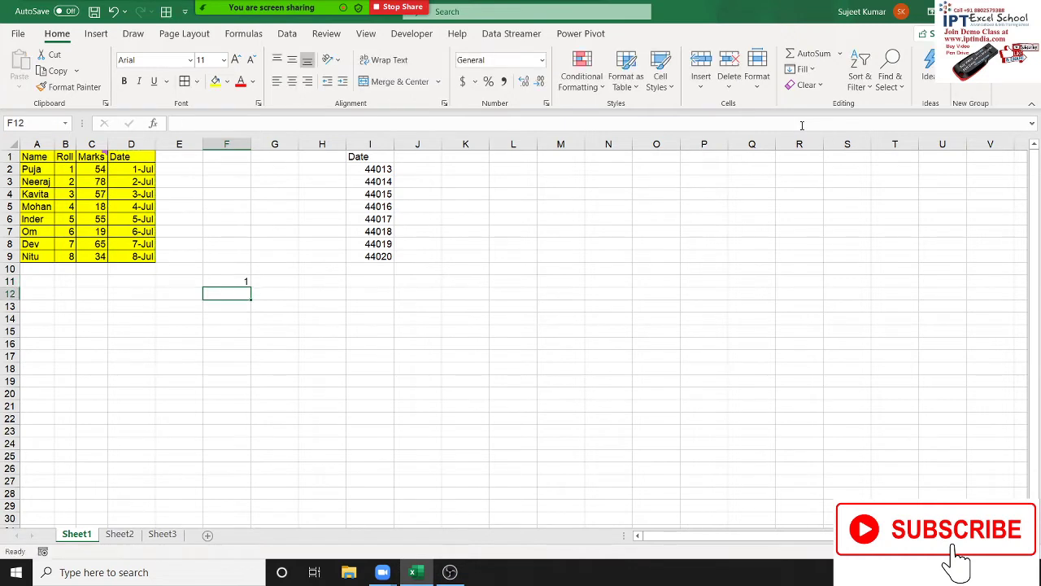
{"action": "key", "text": "Up"}
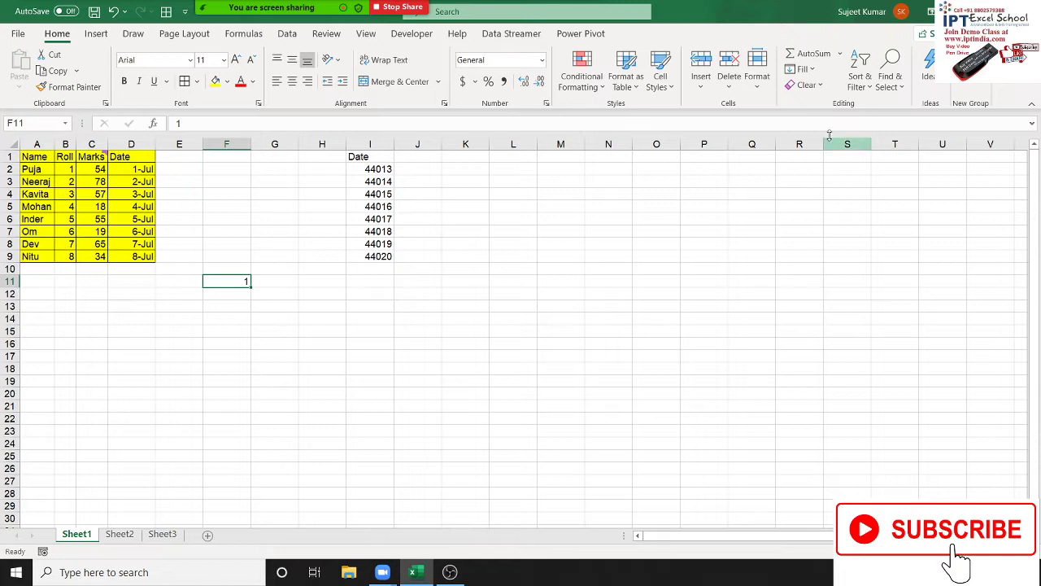
{"action": "left_click", "coordinate": [542, 62]}
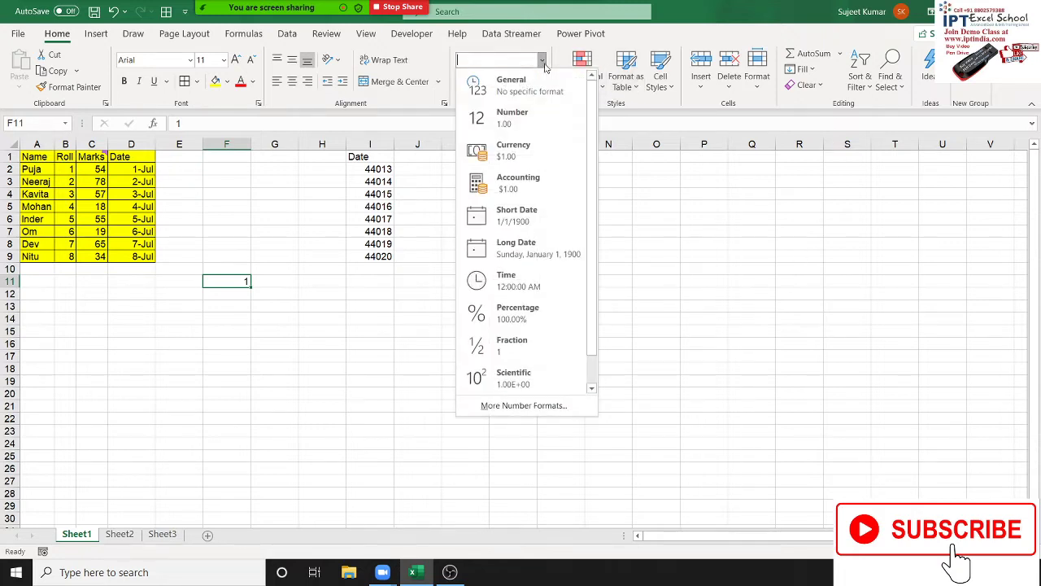
{"action": "left_click", "coordinate": [523, 219]}
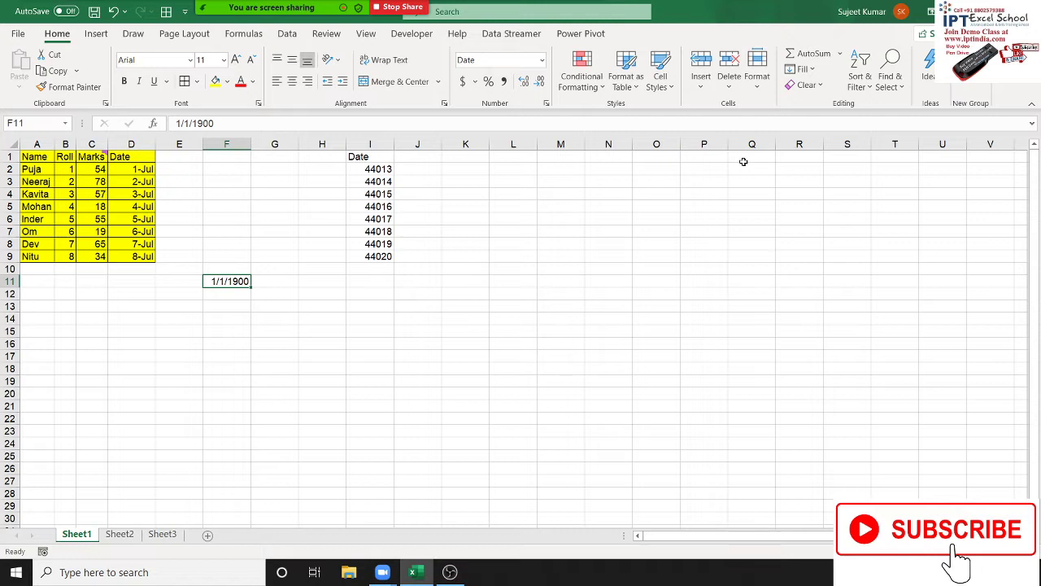
{"action": "type", "text": "2"}
{"action": "key", "text": "Return"}
{"action": "key", "text": "Up"}
Step: Enter 398, then 44013 in F11 and format it as a day-month-year date
{"action": "type", "text": "39"}
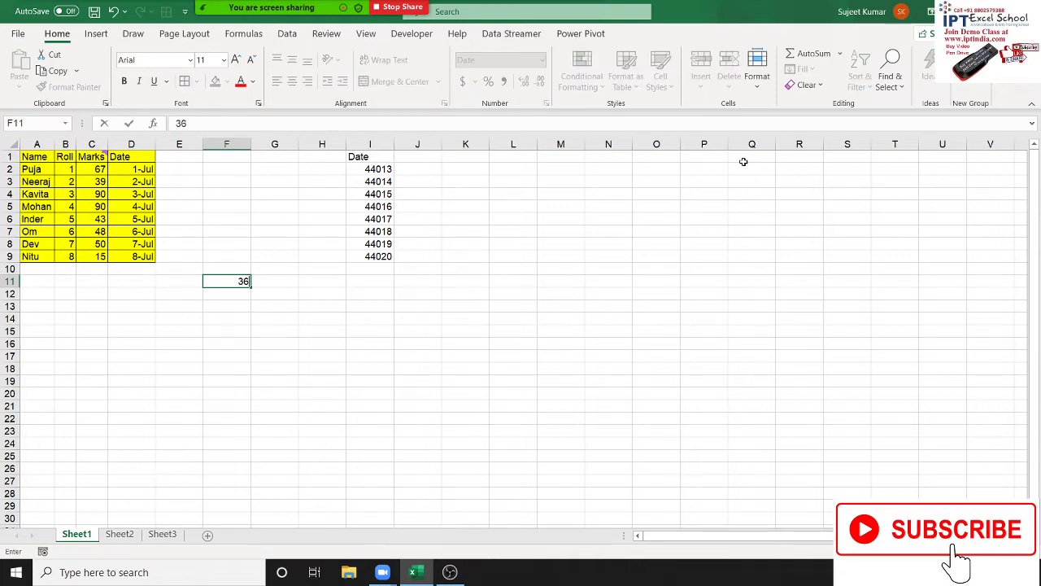
{"action": "type", "text": "8"}
{"action": "key", "text": "Return"}
{"action": "key", "text": "Up"}
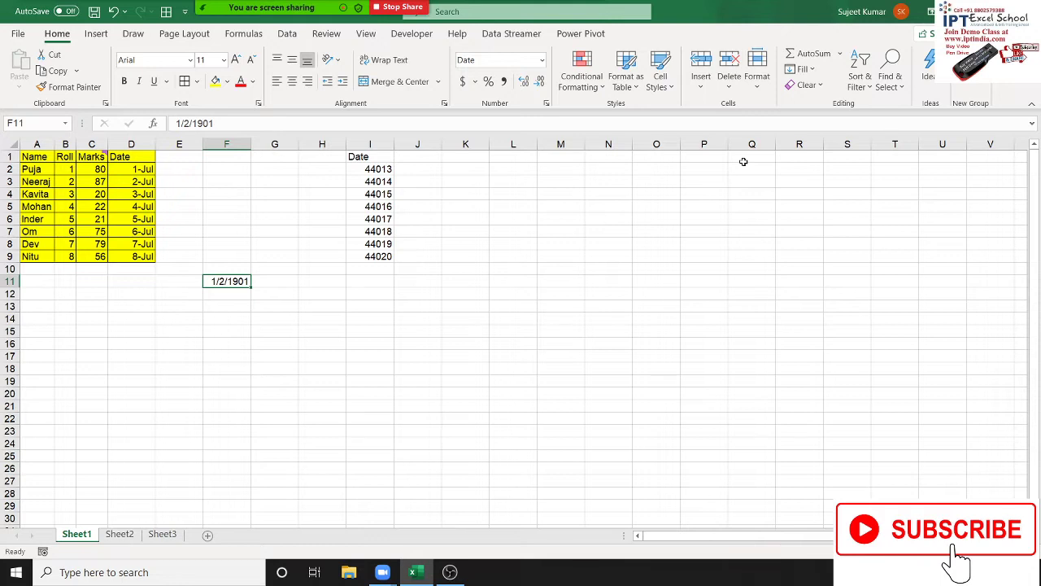
{"action": "type", "text": "44"}
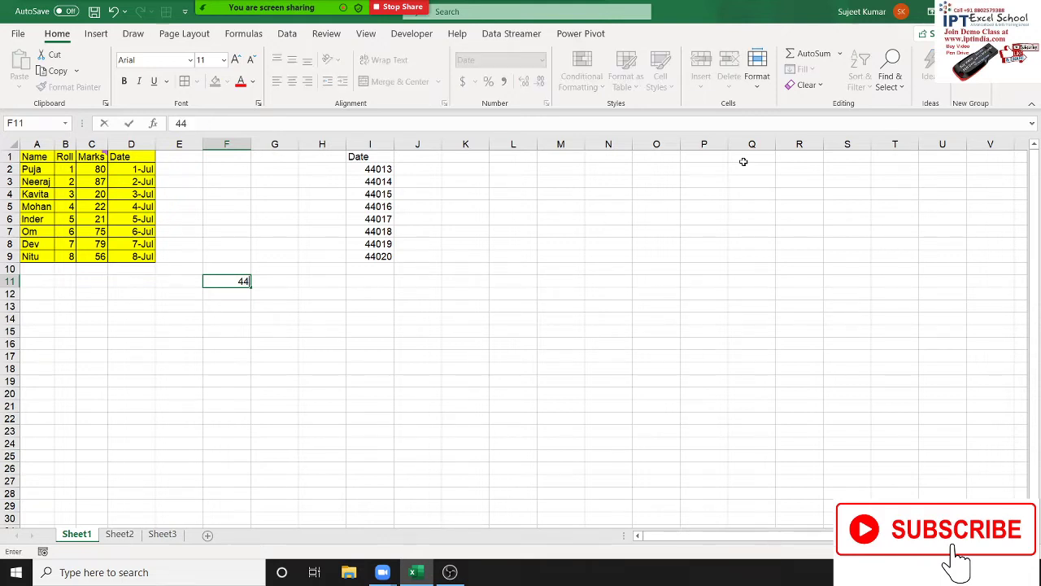
{"action": "type", "text": "013"}
{"action": "key", "text": "Return"}
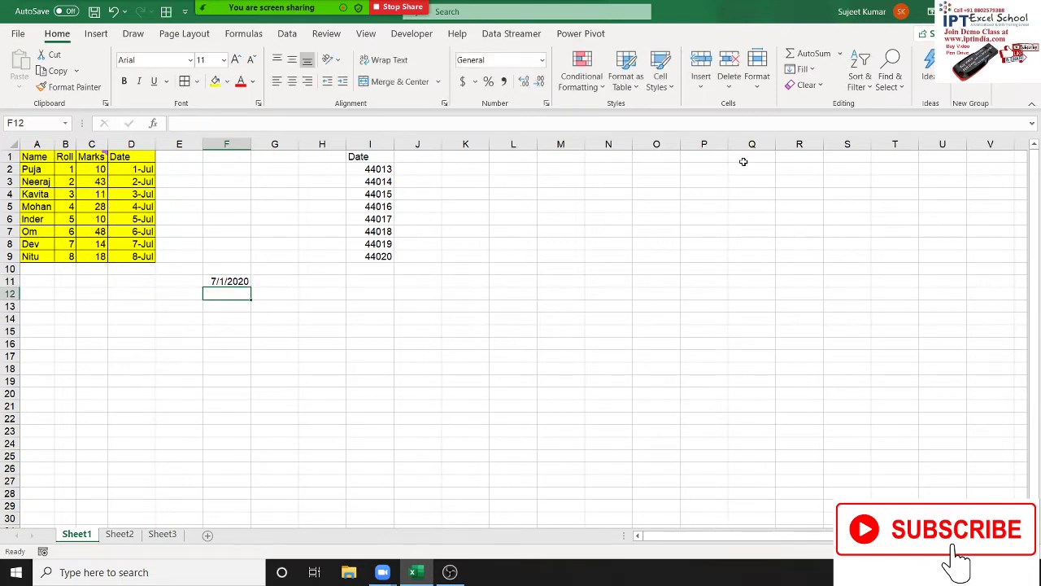
{"action": "key", "text": "Up"}
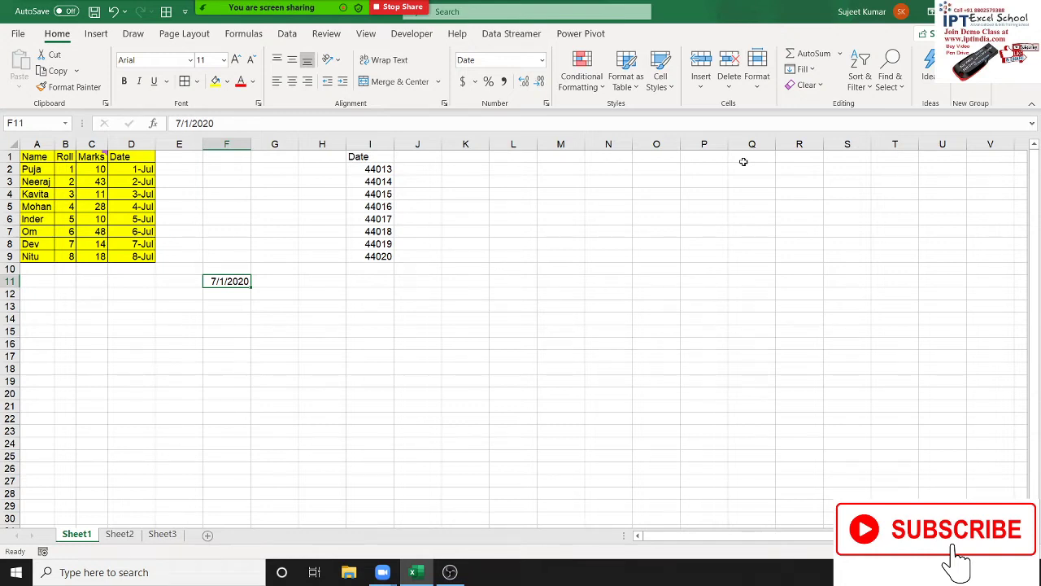
{"action": "key", "text": "ctrl+shift+3"}
Step: Enter the text 12as in G16
{"action": "left_click", "coordinate": [264, 341]}
{"action": "type", "text": "12"}
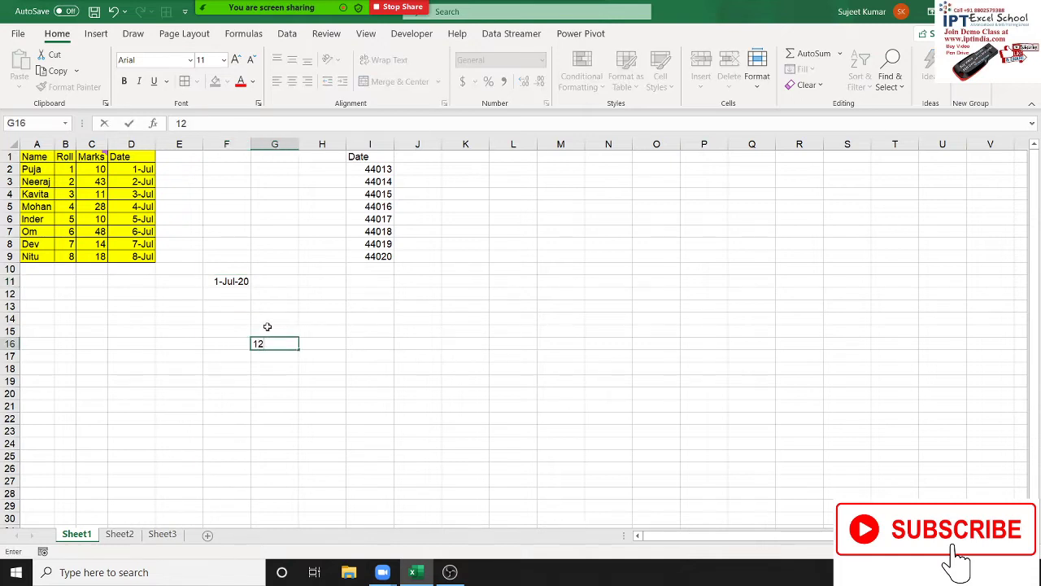
{"action": "type", "text": "as"}
{"action": "key", "text": "Return"}
{"action": "left_click", "coordinate": [301, 345]}
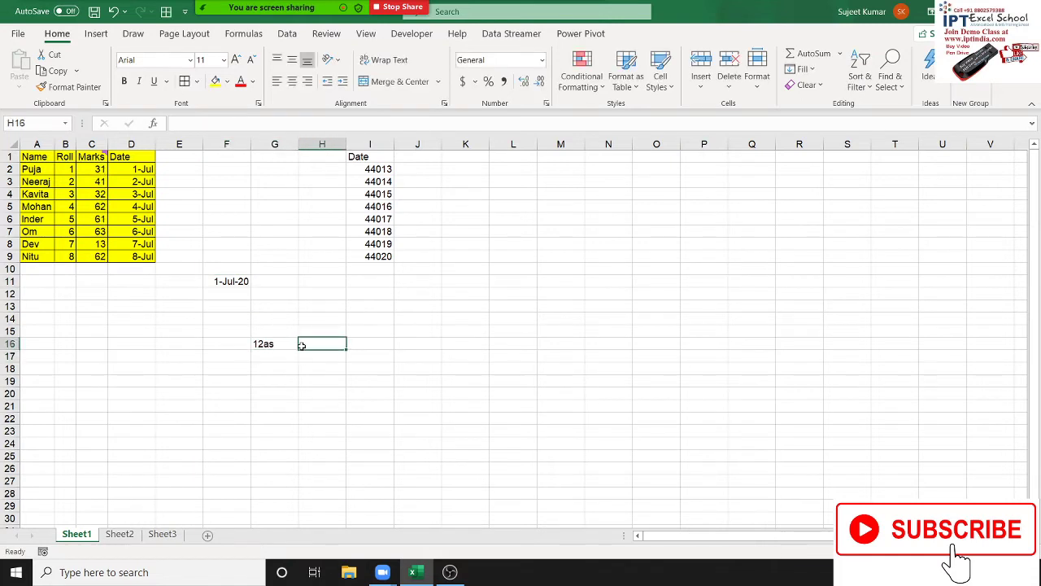
Step: Enter =G16+50 in H16, which returns a #VALUE! error
{"action": "type", "text": "="}
{"action": "key", "text": "Left"}
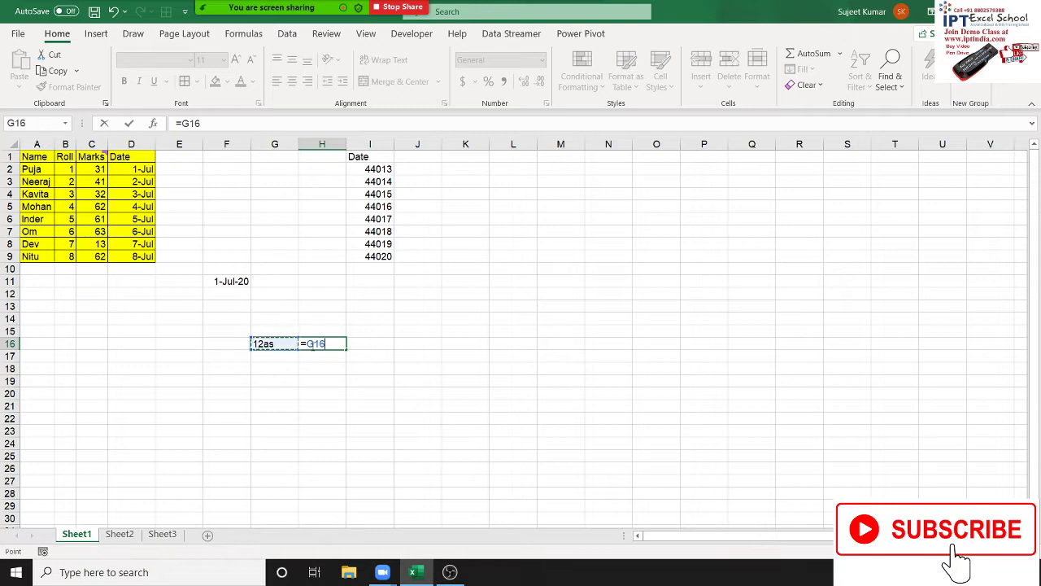
{"action": "type", "text": "+50"}
{"action": "key", "text": "Return"}
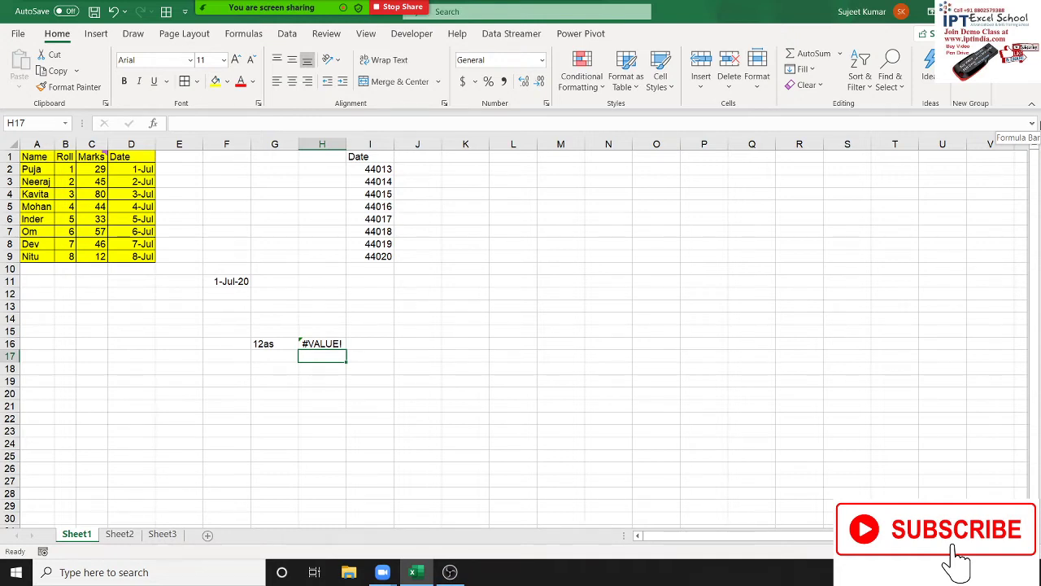
Step: Enter =F11+20 in G11 to get the date 20 days later
{"action": "left_click", "coordinate": [281, 287]}
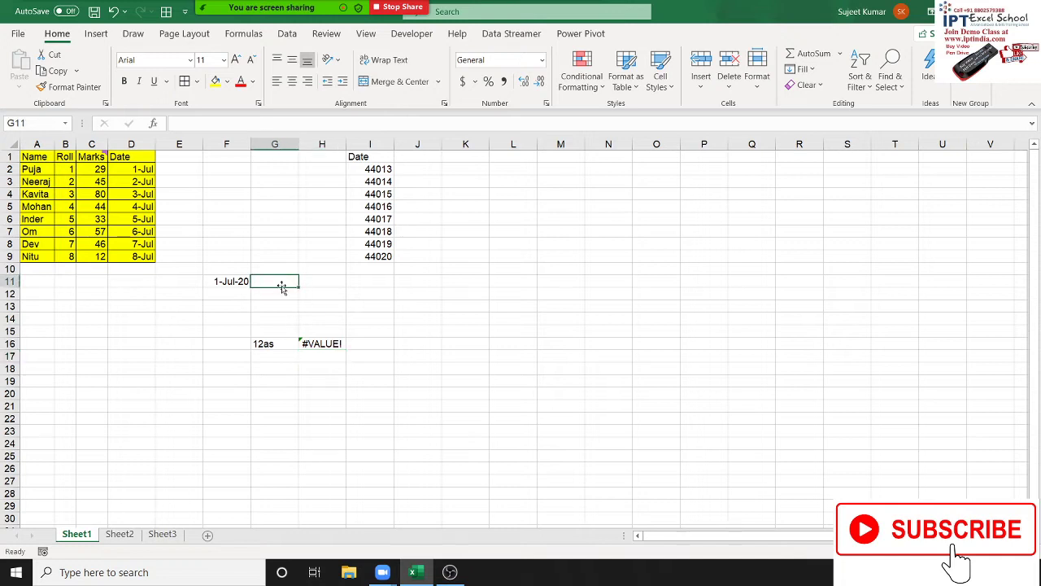
{"action": "type", "text": "="}
{"action": "key", "text": "Left"}
{"action": "type", "text": "+2"}
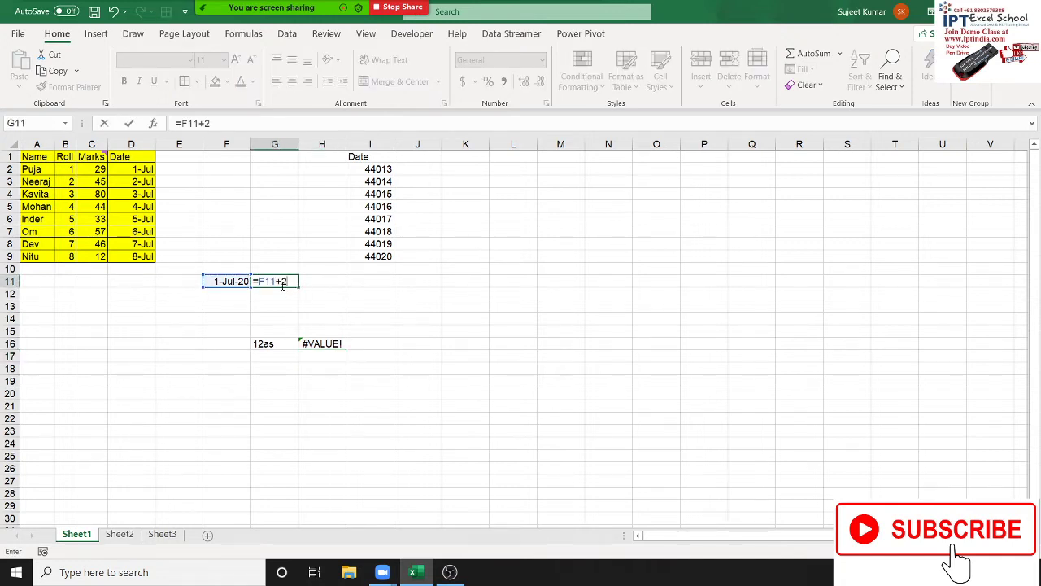
{"action": "type", "text": "0"}
{"action": "key", "text": "Return"}
{"action": "left_click", "coordinate": [262, 281]}
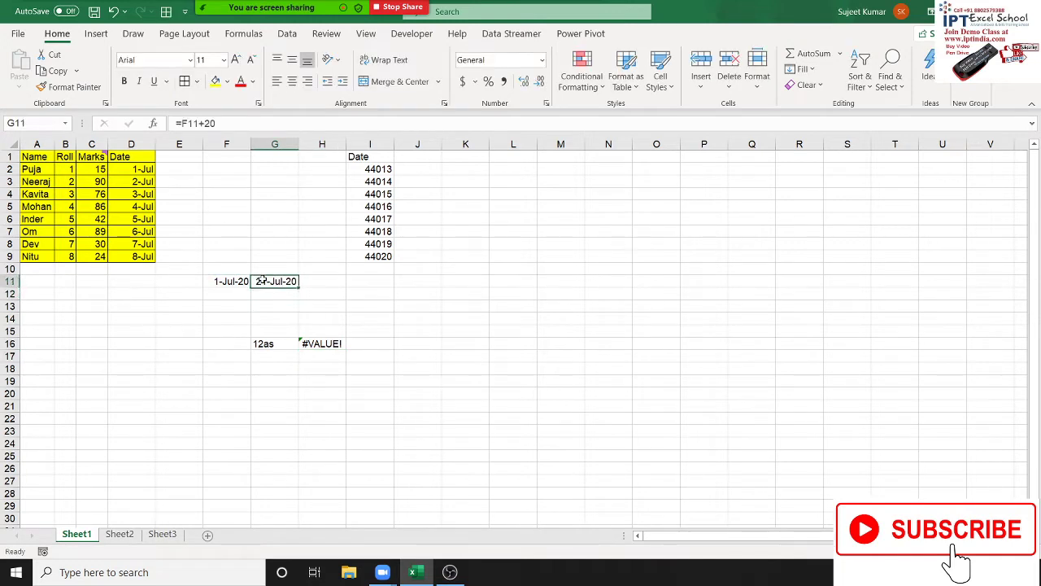
{"action": "left_click", "coordinate": [211, 277]}
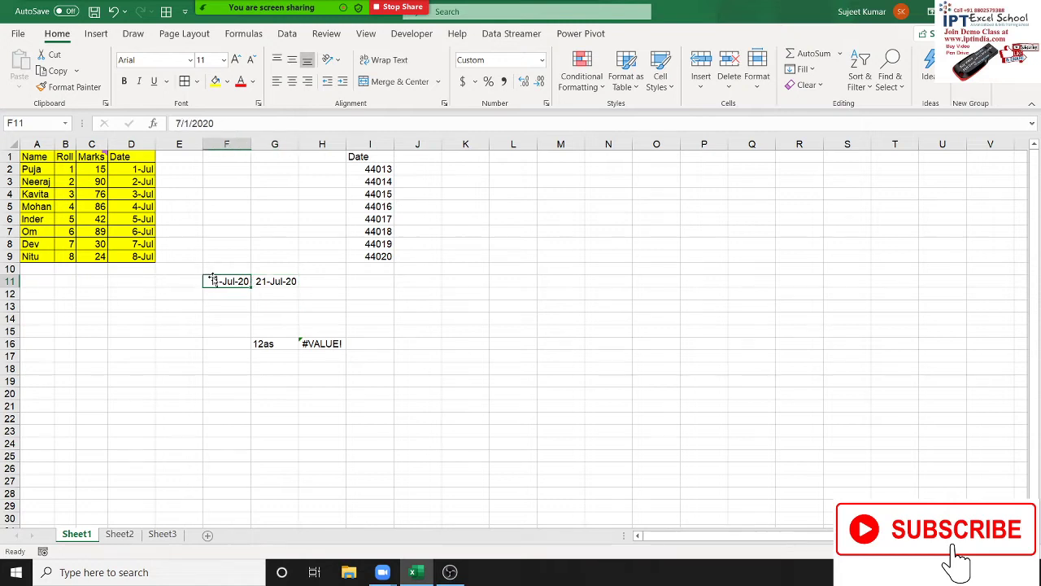
{"action": "left_click", "coordinate": [275, 279]}
{"action": "left_click", "coordinate": [240, 281]}
Step: Format F11:G11 as General, then as Short Date (7/1/2020 and 7/21/2020)
{"action": "left_click_drag", "start_coordinate": [242, 280], "coordinate": [275, 281]}
{"action": "left_click", "coordinate": [541, 60]}
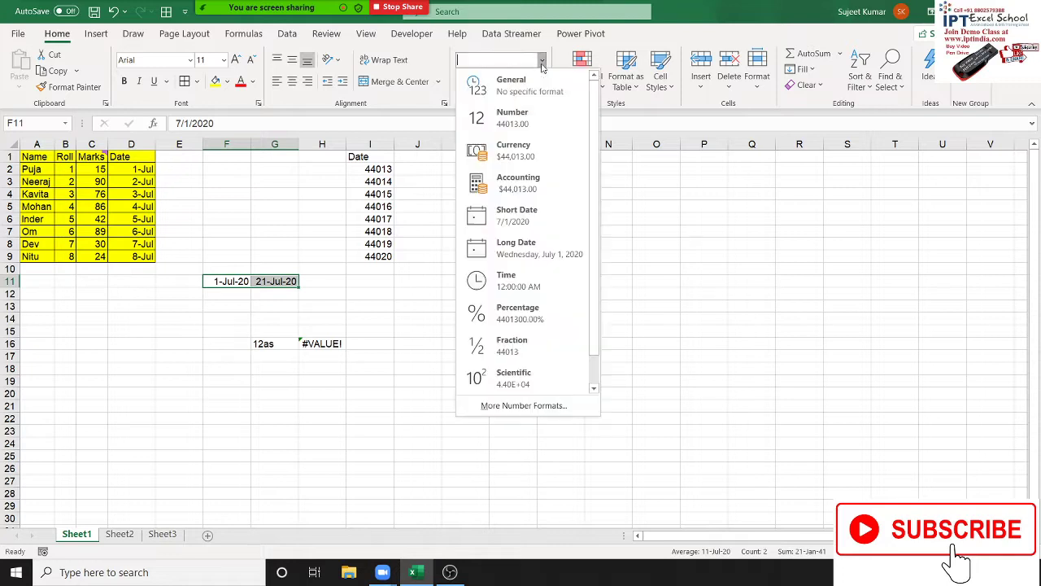
{"action": "left_click", "coordinate": [493, 86]}
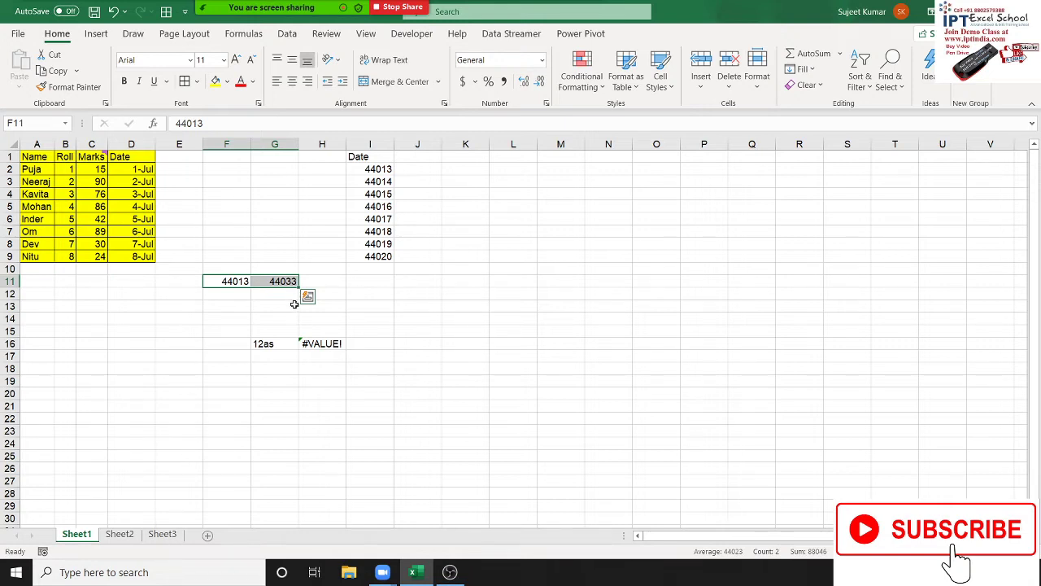
{"action": "left_click", "coordinate": [542, 60]}
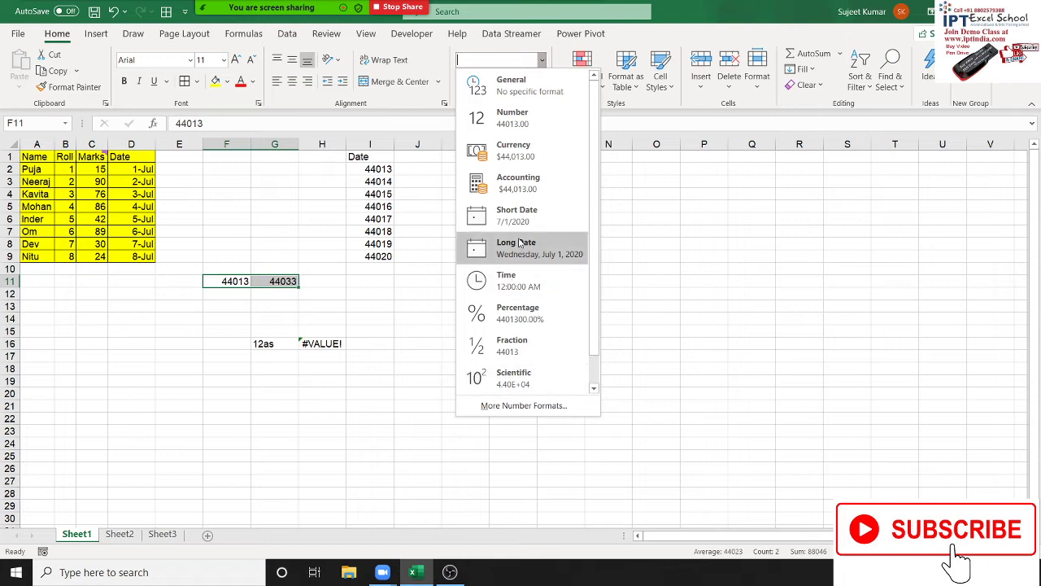
{"action": "left_click", "coordinate": [516, 218]}
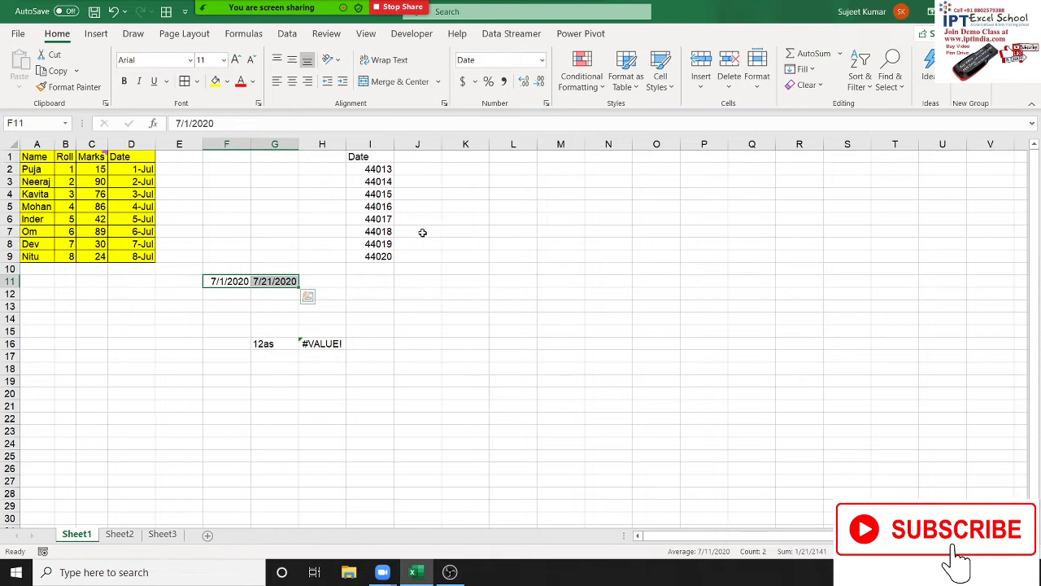
{"action": "mouse_move", "coordinate": [91, 156]}
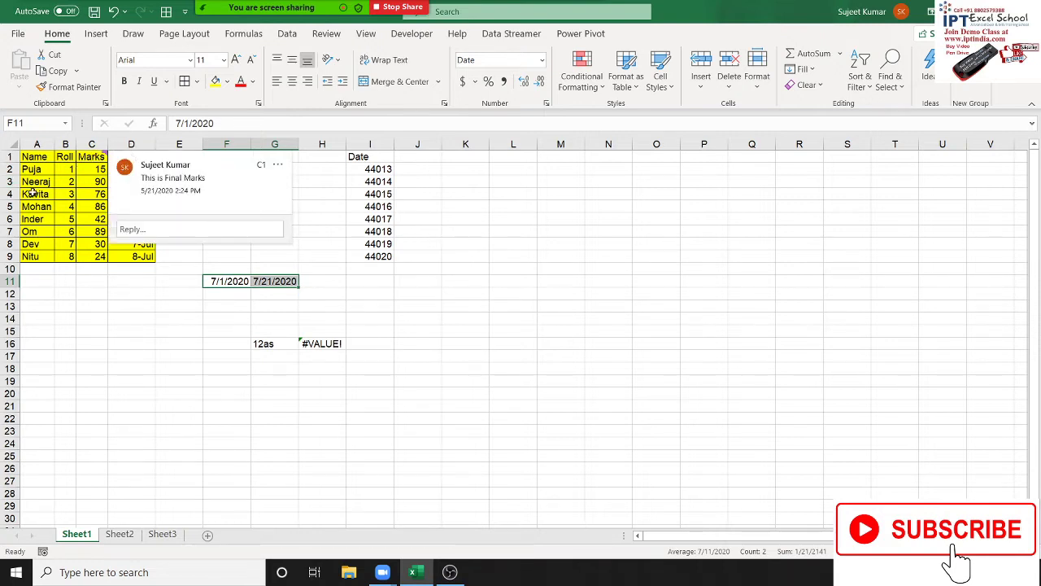
{"action": "left_click", "coordinate": [32, 193]}
Step: Paste D1:D9 into J1 as values and number formats, so J shows 1-Jul to 8-Jul
{"action": "left_click_drag", "start_coordinate": [133, 156], "coordinate": [128, 257]}
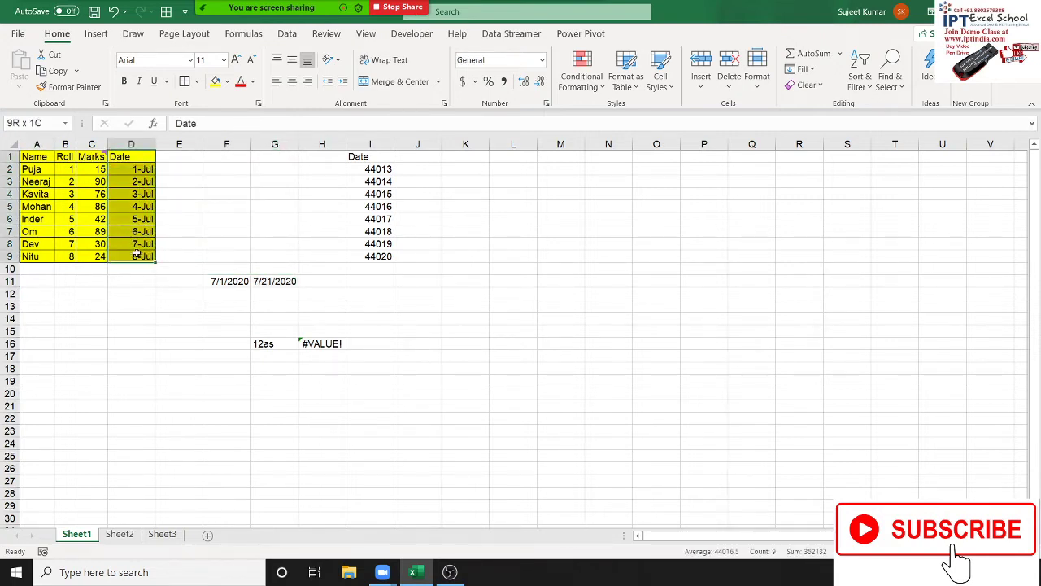
{"action": "key", "text": "ctrl+c"}
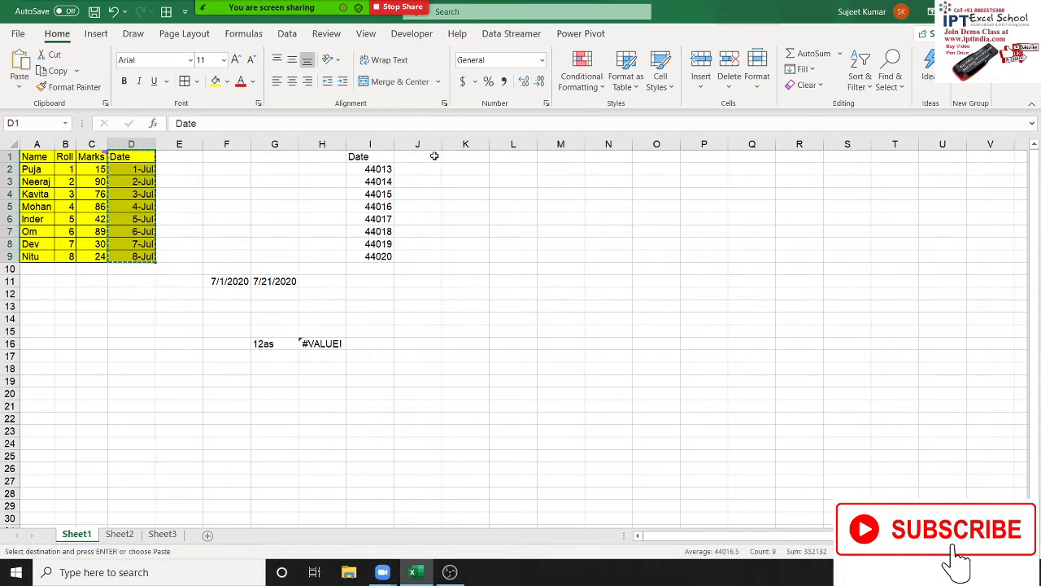
{"action": "left_click", "coordinate": [434, 156]}
{"action": "right_click", "coordinate": [434, 156]}
{"action": "left_click", "coordinate": [498, 247]}
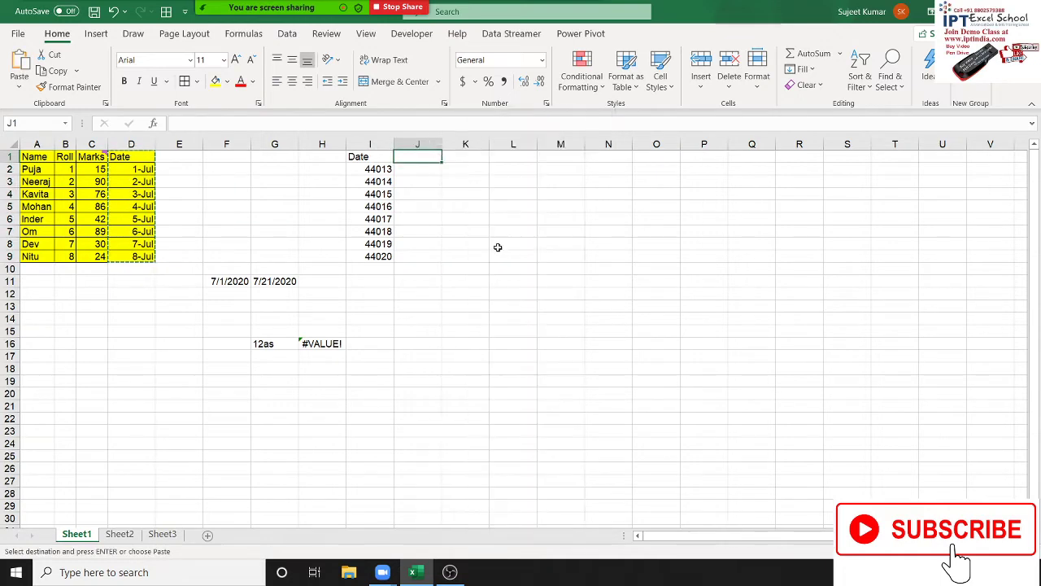
{"action": "left_click_drag", "start_coordinate": [456, 135], "coordinate": [616, 135]}
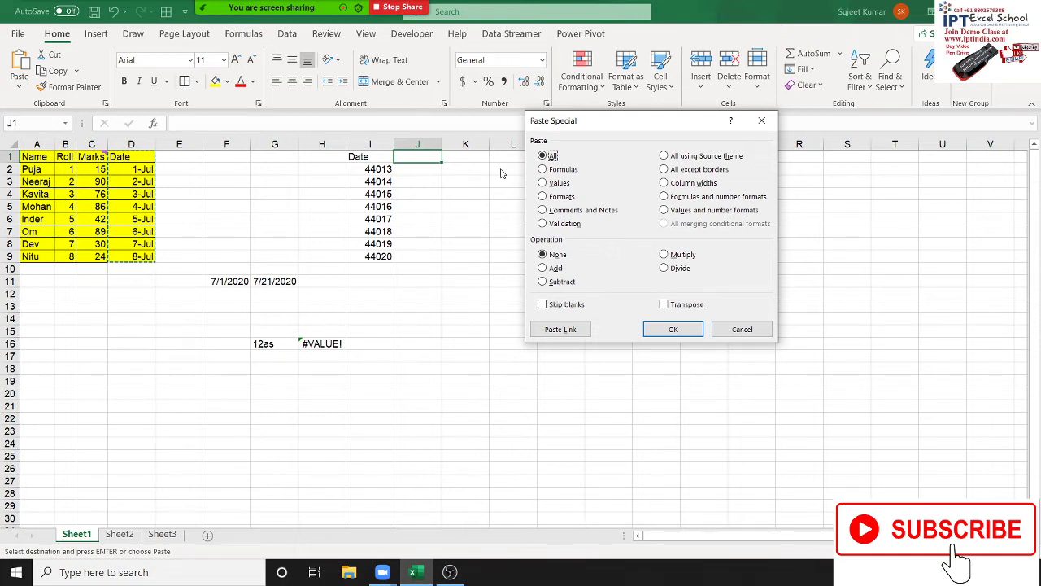
{"action": "left_click", "coordinate": [550, 183]}
{"action": "left_click", "coordinate": [664, 210]}
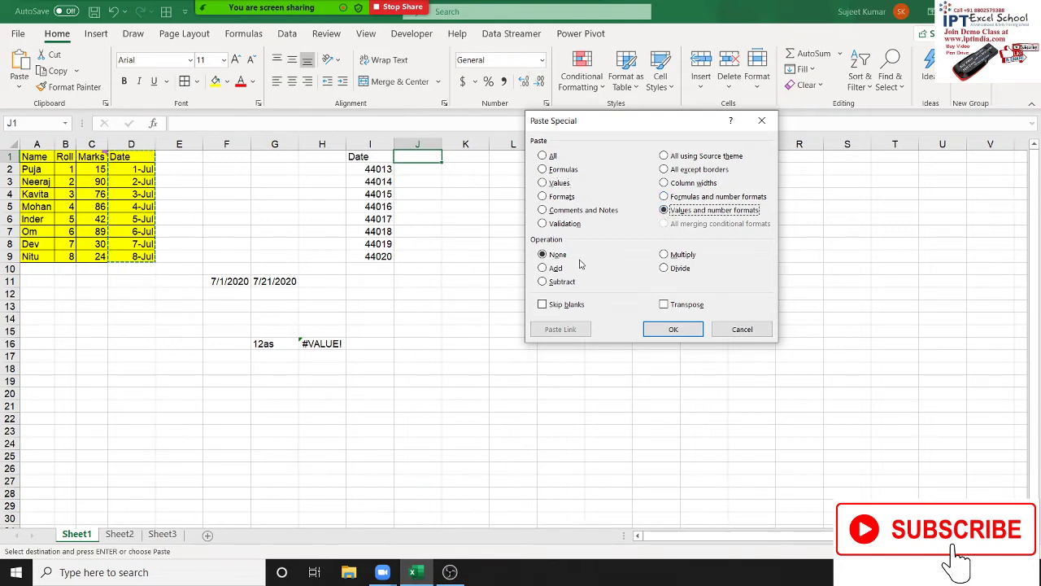
{"action": "left_click", "coordinate": [661, 333]}
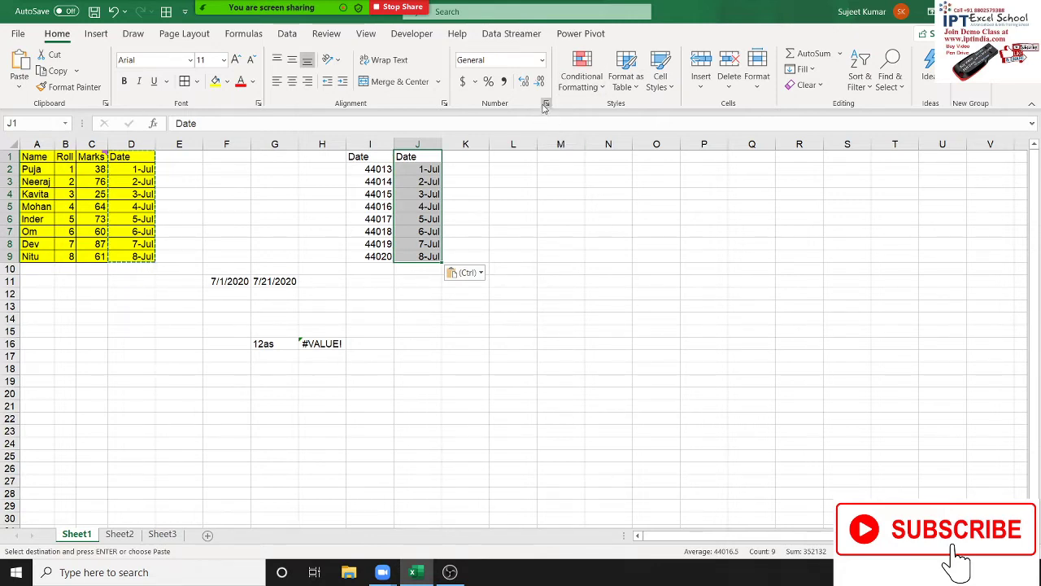
Step: Open the Format Cells number settings and cancel without changes
{"action": "left_click", "coordinate": [546, 104]}
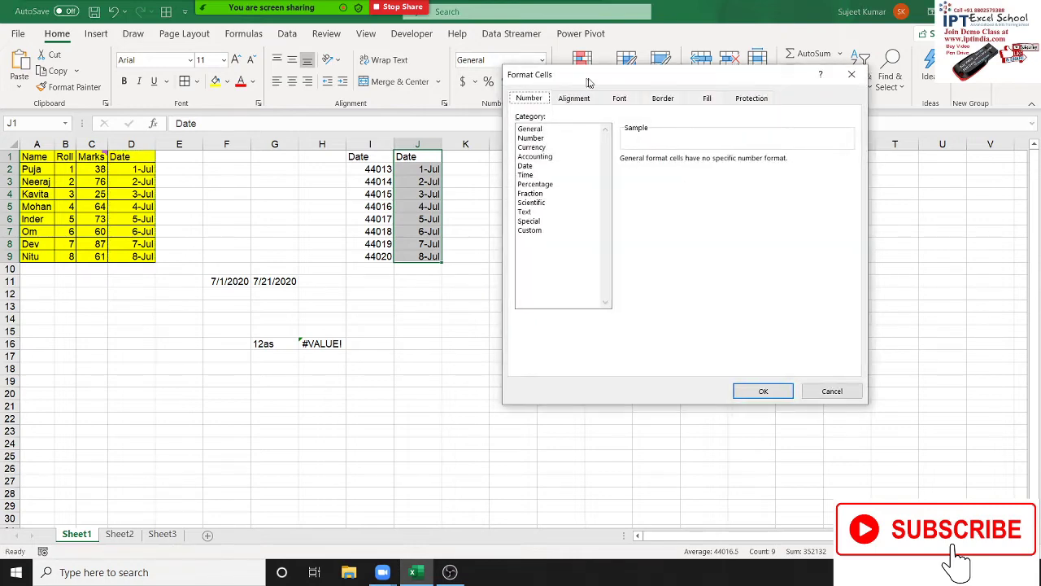
{"action": "left_click_drag", "start_coordinate": [505, 73], "coordinate": [697, 49]}
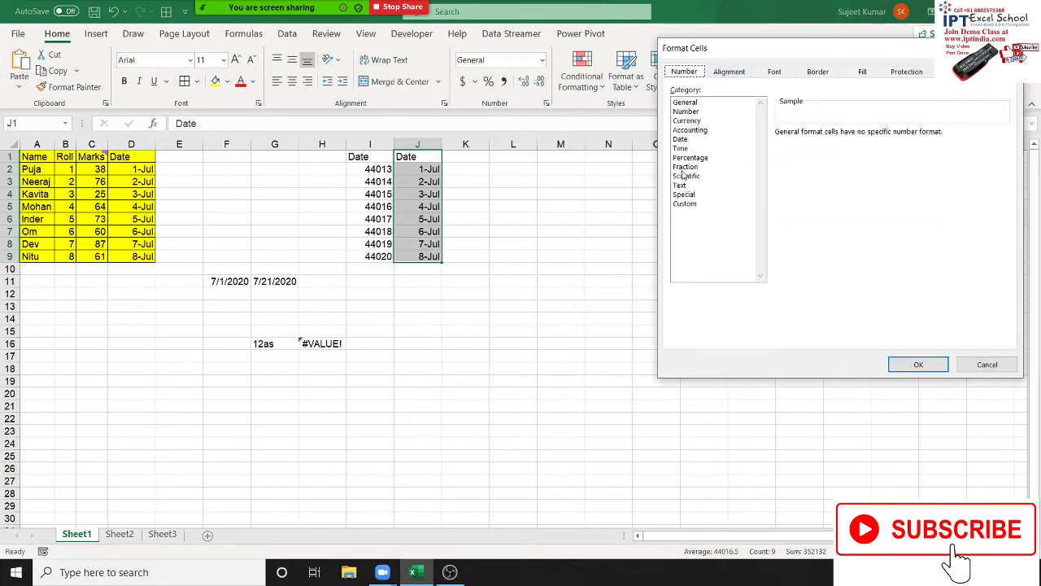
{"action": "left_click", "coordinate": [986, 365]}
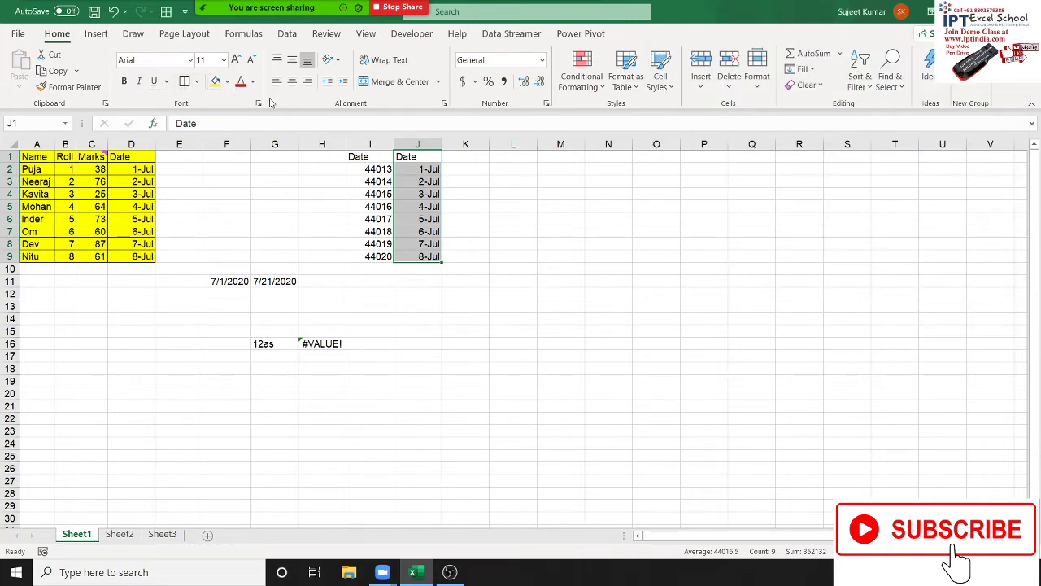
Step: Paste D1:D9 into L1 as values and number formats (1-Jul to 8-Jul), then go to Sheet2
{"action": "left_click", "coordinate": [223, 160]}
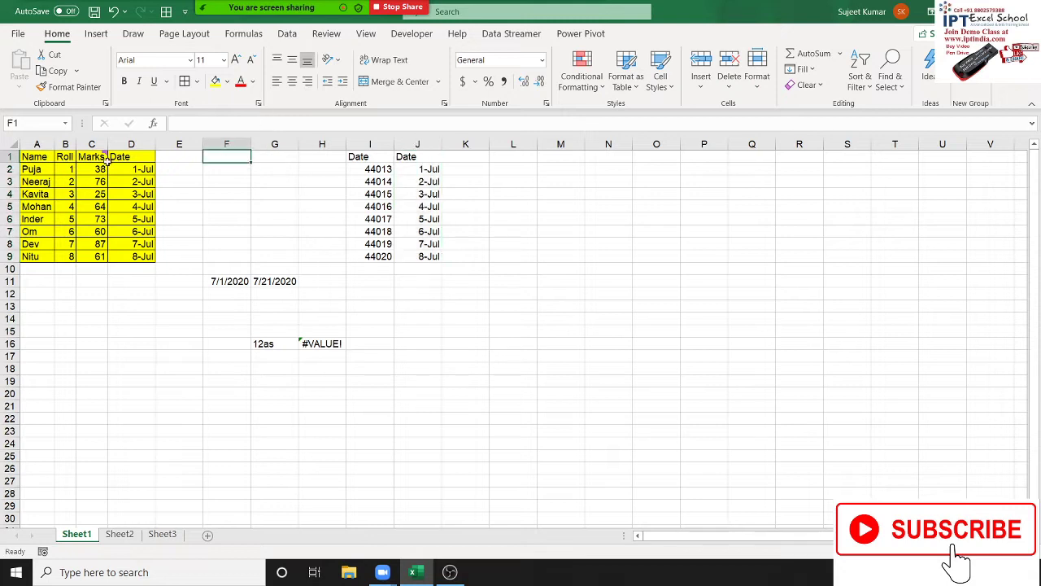
{"action": "left_click_drag", "start_coordinate": [122, 156], "coordinate": [151, 252]}
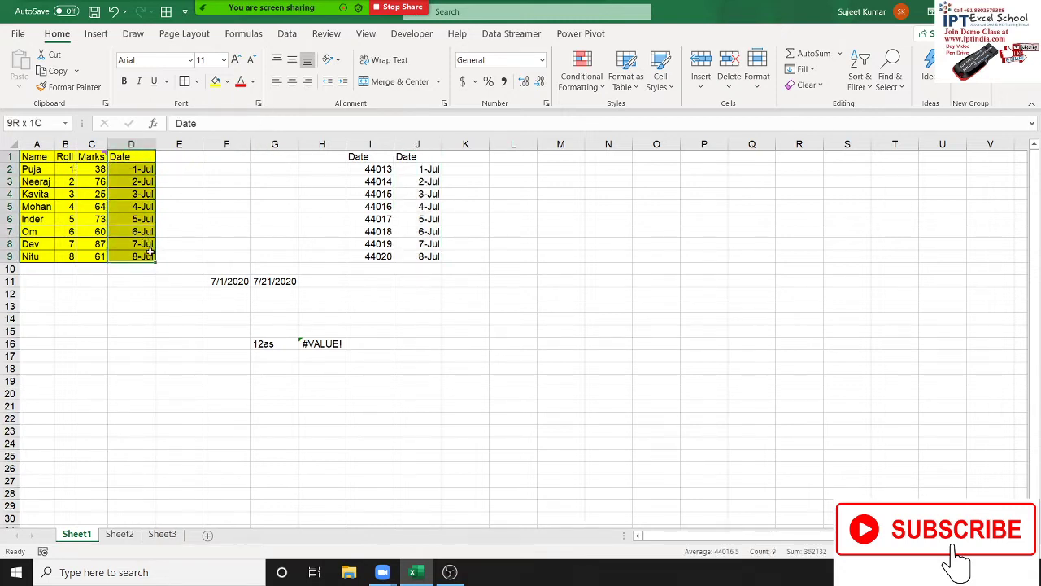
{"action": "key", "text": "ctrl+c"}
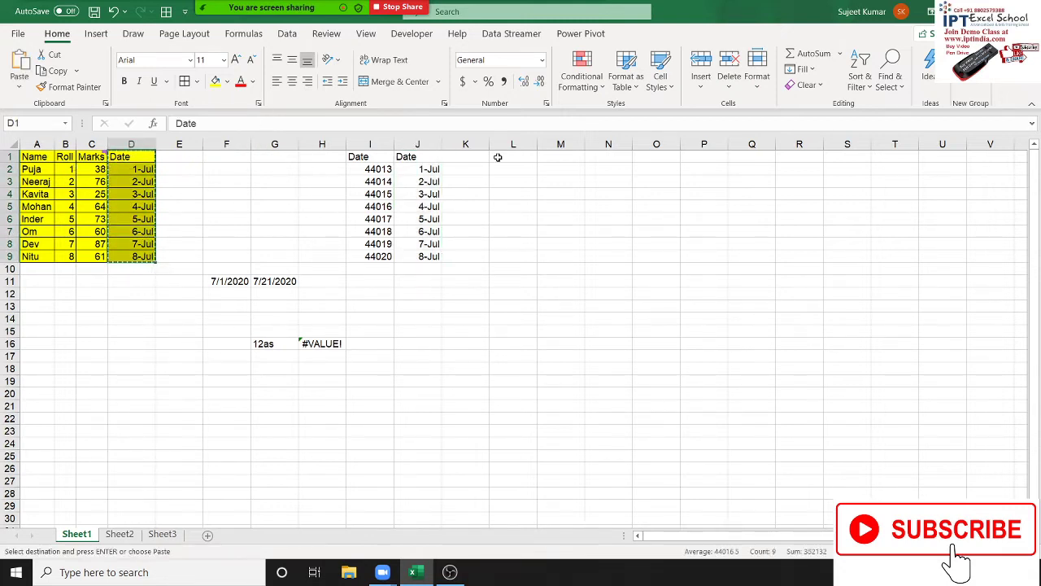
{"action": "left_click", "coordinate": [496, 157]}
{"action": "right_click", "coordinate": [497, 157]}
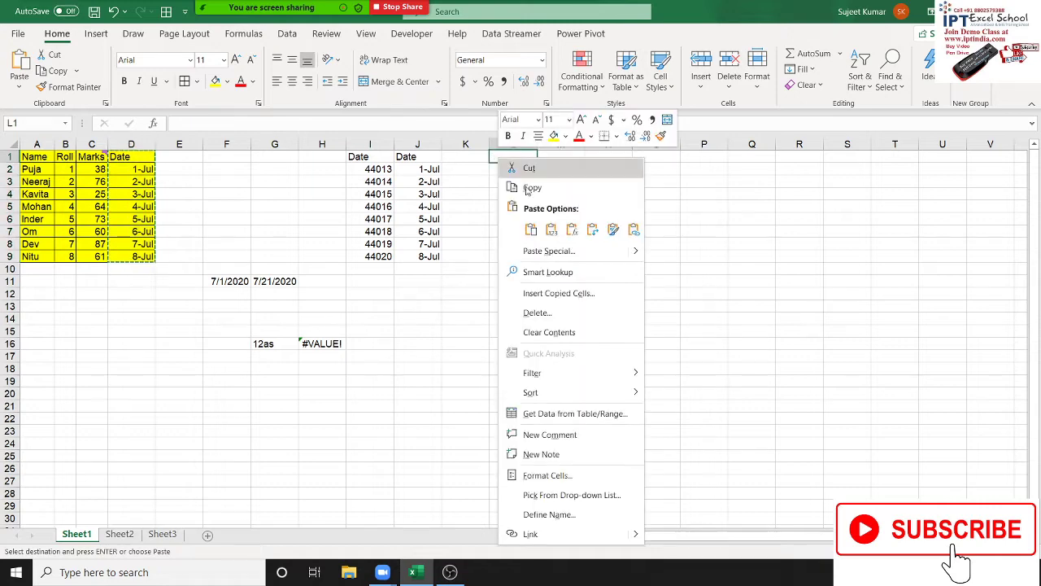
{"action": "left_click", "coordinate": [547, 251]}
{"action": "left_click_drag", "start_coordinate": [481, 145], "coordinate": [619, 109]}
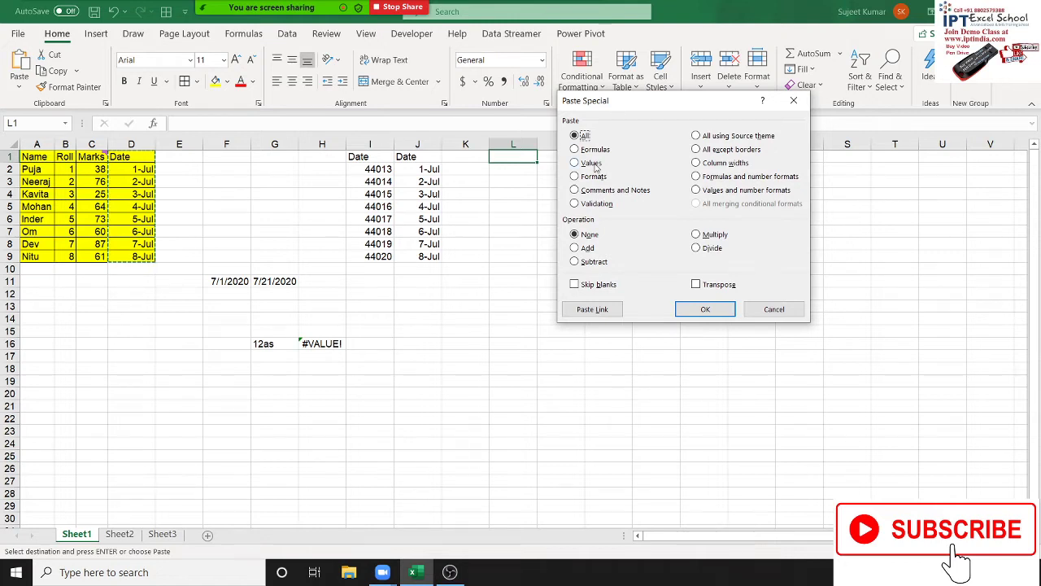
{"action": "left_click", "coordinate": [697, 190]}
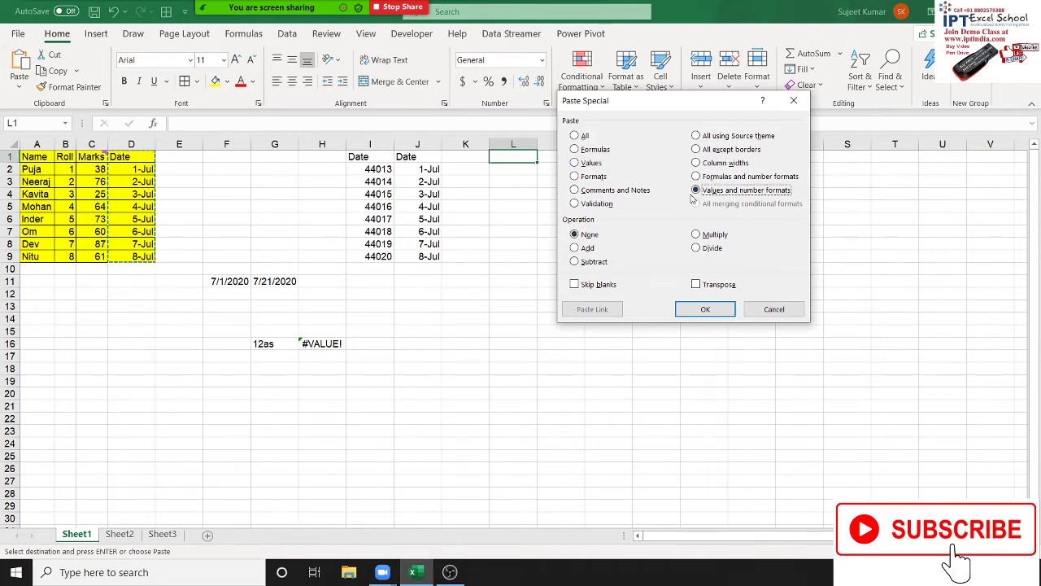
{"action": "left_click", "coordinate": [709, 308]}
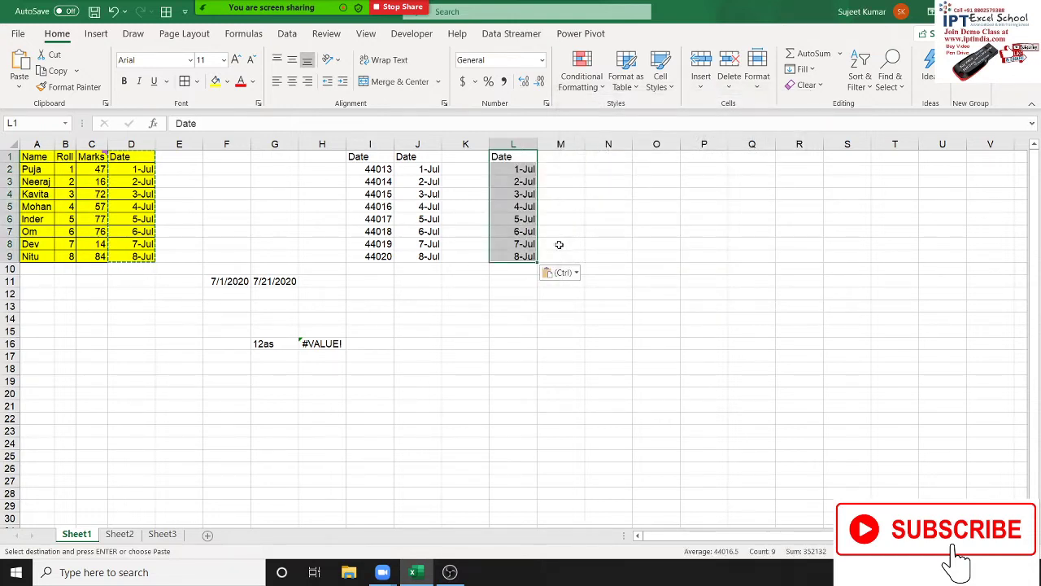
{"action": "left_click", "coordinate": [115, 537]}
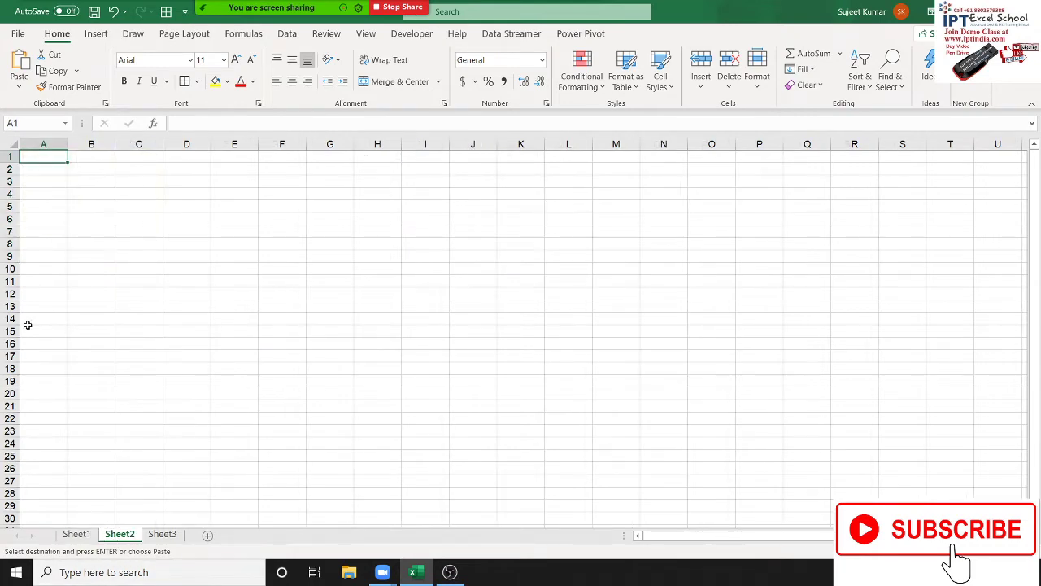
Step: Enter 20 in B6 and 30 in C6
{"action": "left_click", "coordinate": [96, 219]}
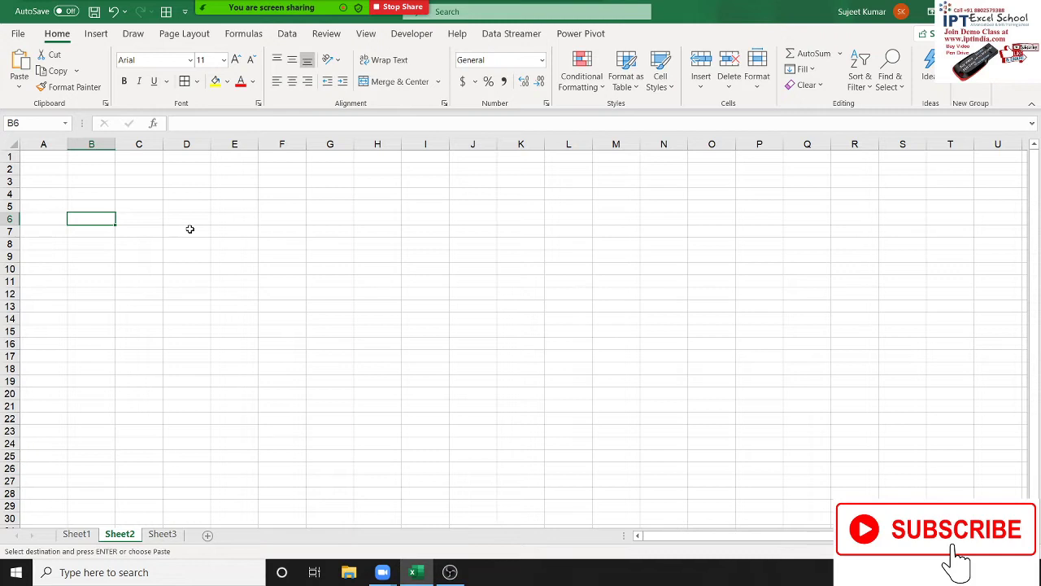
{"action": "type", "text": "20"}
{"action": "key", "text": "Tab"}
{"action": "type", "text": "3"}
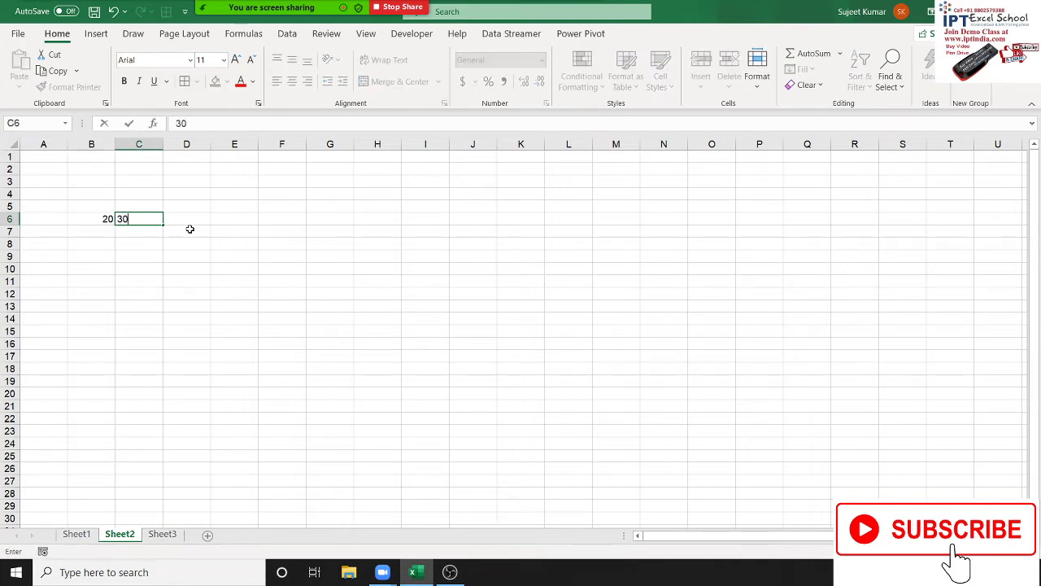
{"action": "type", "text": "0"}
{"action": "key", "text": "Tab"}
Step: Paste Special B6 onto C6 with the Add operation so C6 reads 50
{"action": "key", "text": "Left"}
{"action": "key", "text": "Left"}
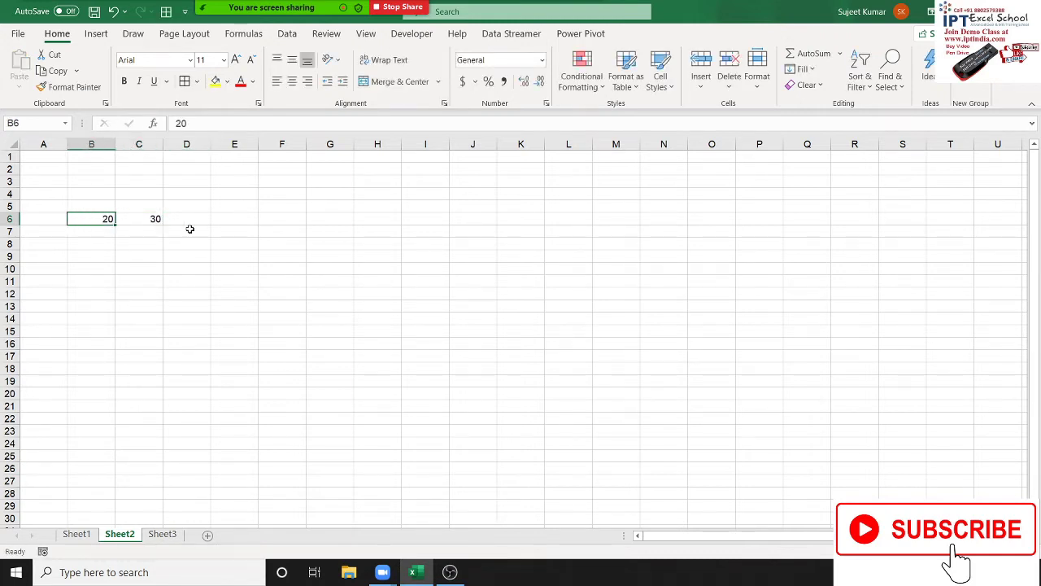
{"action": "key", "text": "ctrl+c"}
{"action": "key", "text": "Right"}
{"action": "key", "text": "ctrl+v"}
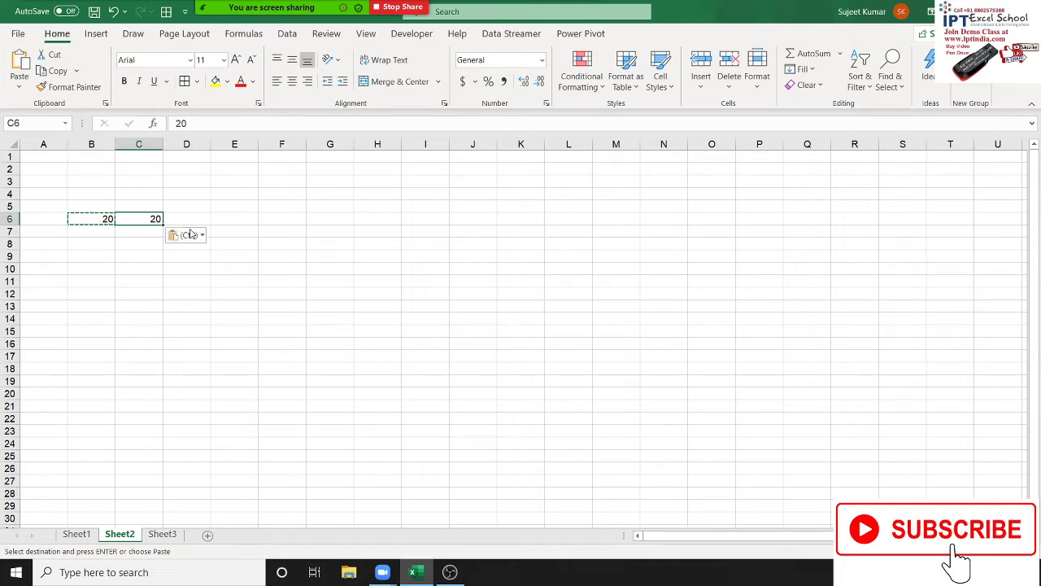
{"action": "key", "text": "ctrl+z"}
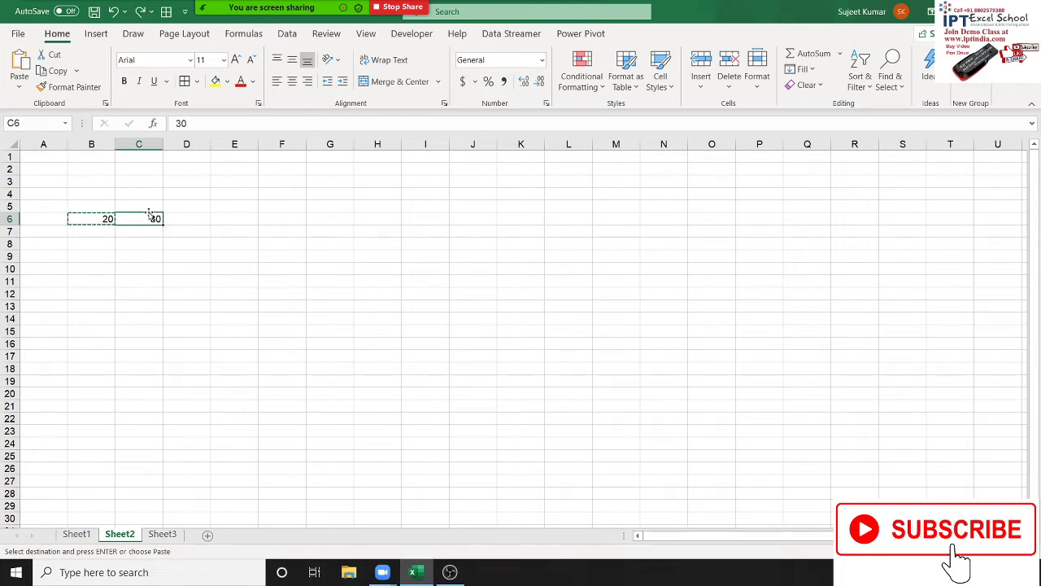
{"action": "right_click", "coordinate": [149, 218]}
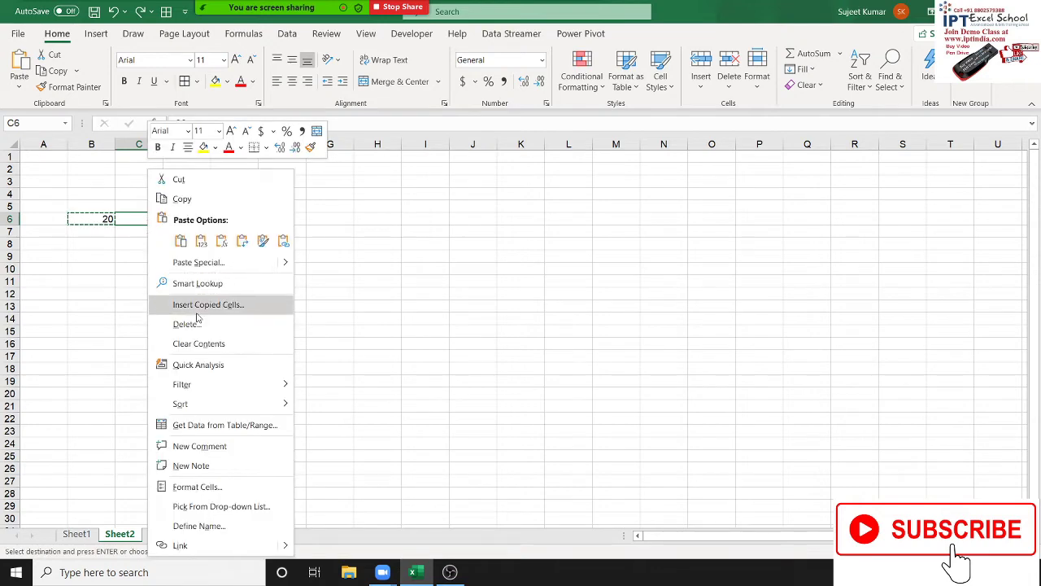
{"action": "left_click", "coordinate": [202, 263]}
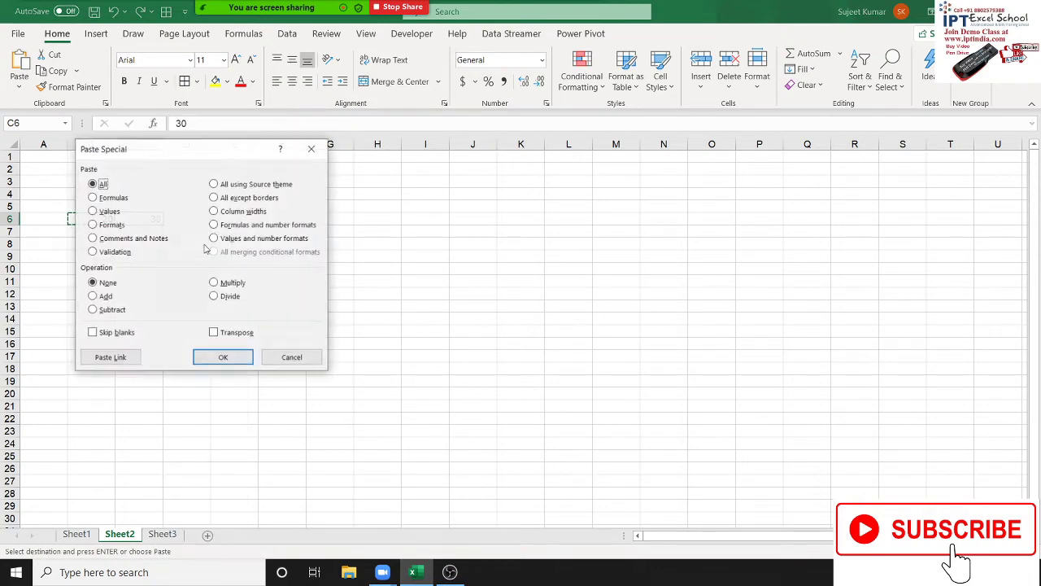
{"action": "left_click_drag", "start_coordinate": [184, 147], "coordinate": [519, 151]}
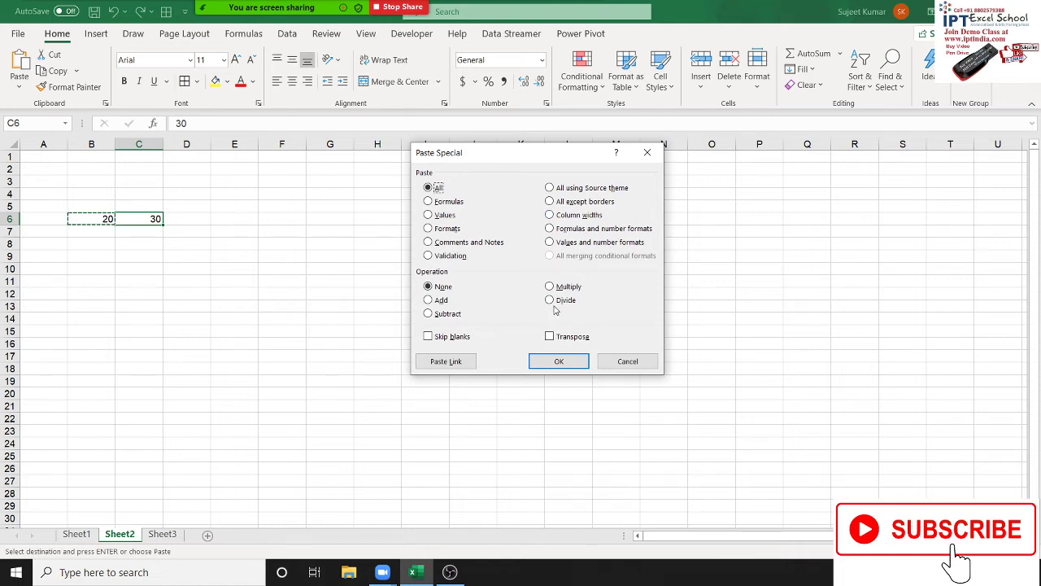
{"action": "left_click", "coordinate": [429, 301]}
{"action": "left_click", "coordinate": [558, 365]}
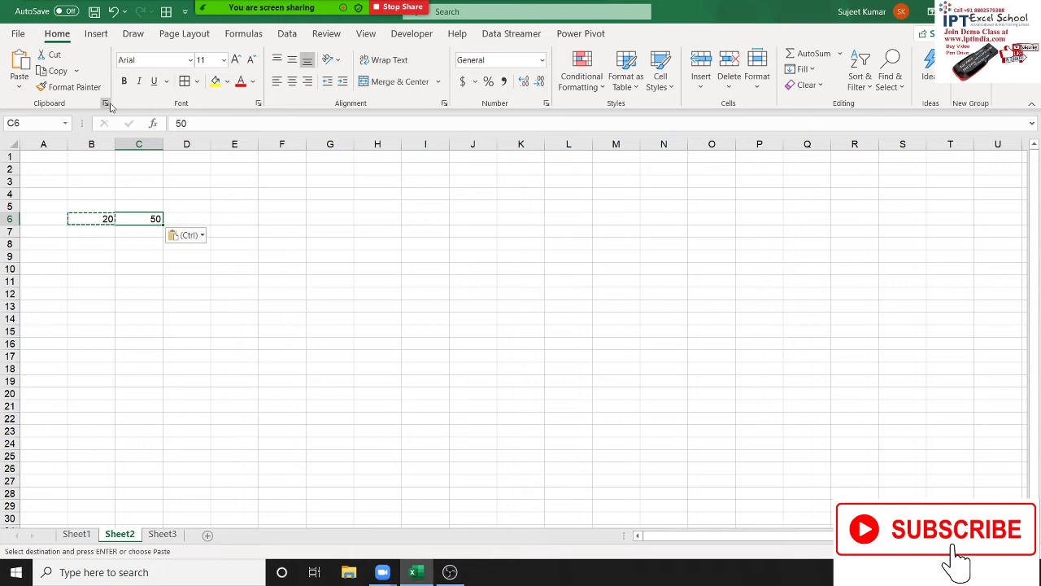
{"action": "right_click", "coordinate": [356, 285]}
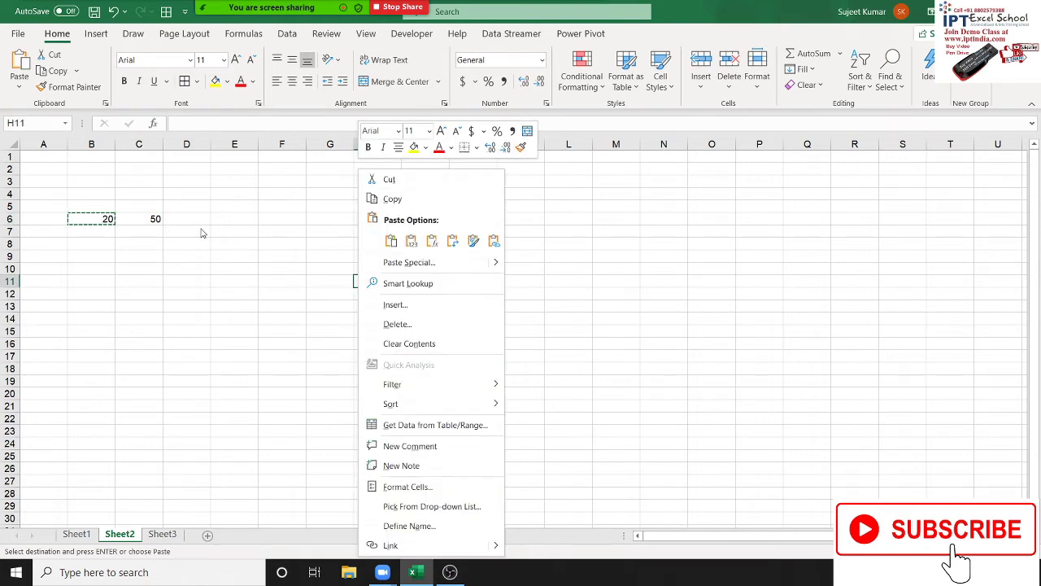
Step: Undo the earlier add so C6 shows 30 again
{"action": "left_click", "coordinate": [160, 221]}
{"action": "left_click", "coordinate": [149, 220]}
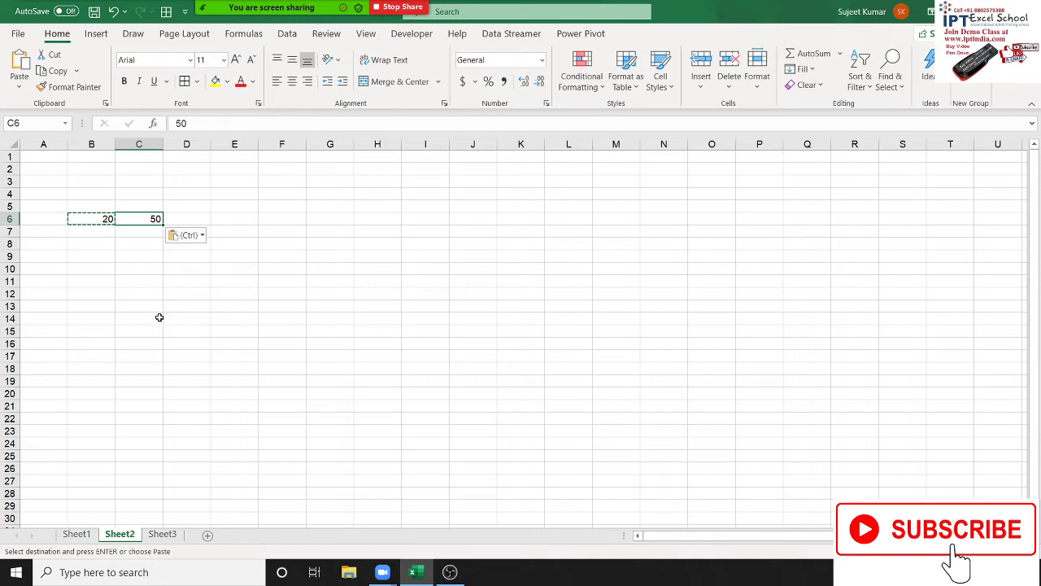
{"action": "key", "text": "Escape"}
{"action": "key", "text": "ctrl+z"}
{"action": "key", "text": "Escape"}
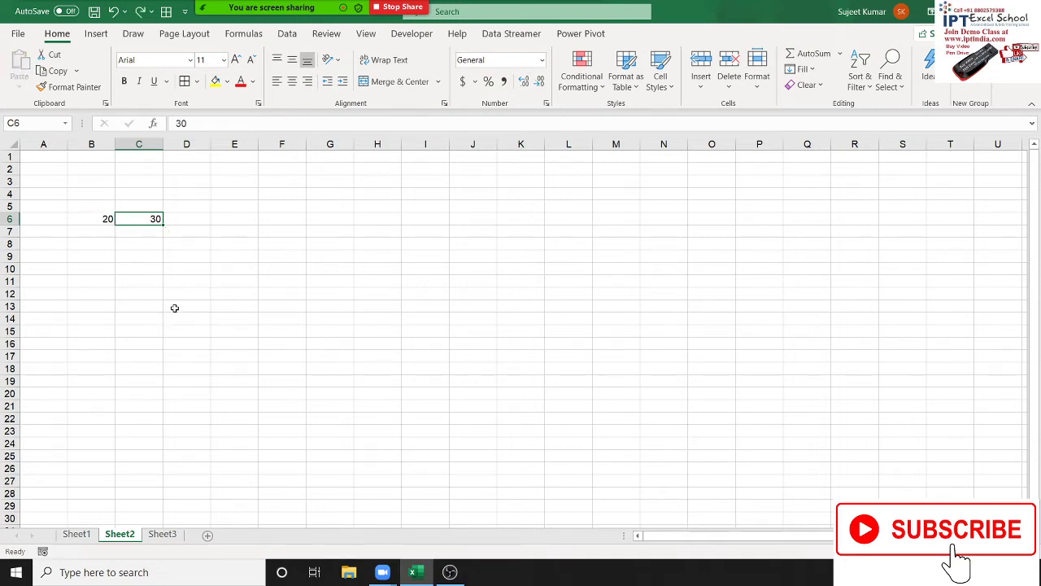
{"action": "left_click", "coordinate": [224, 284]}
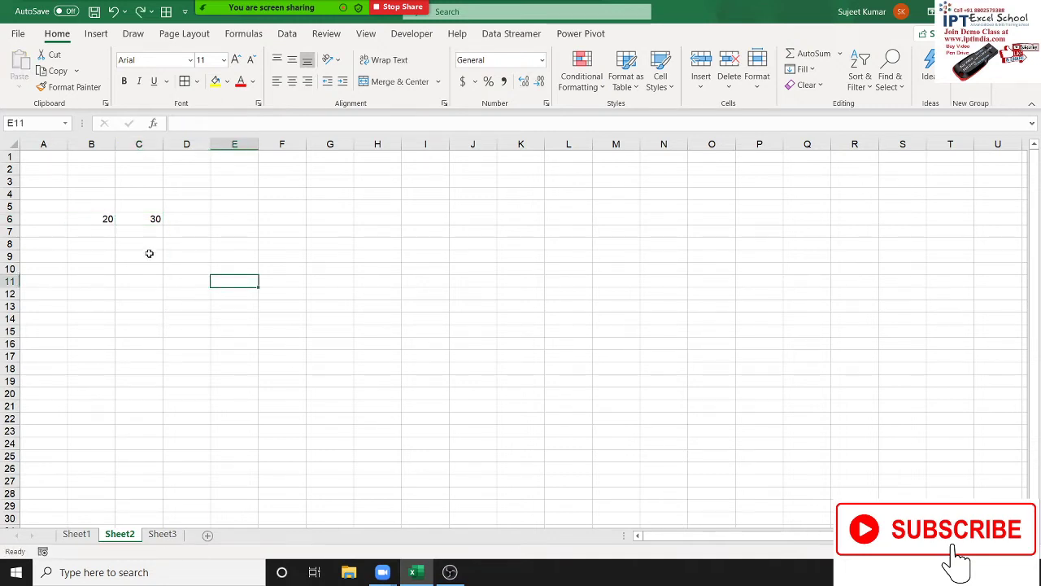
Step: Copy B6's 20 and Paste Special it onto C6 with Add, making 50
{"action": "left_click", "coordinate": [96, 220]}
{"action": "key", "text": "ctrl+c"}
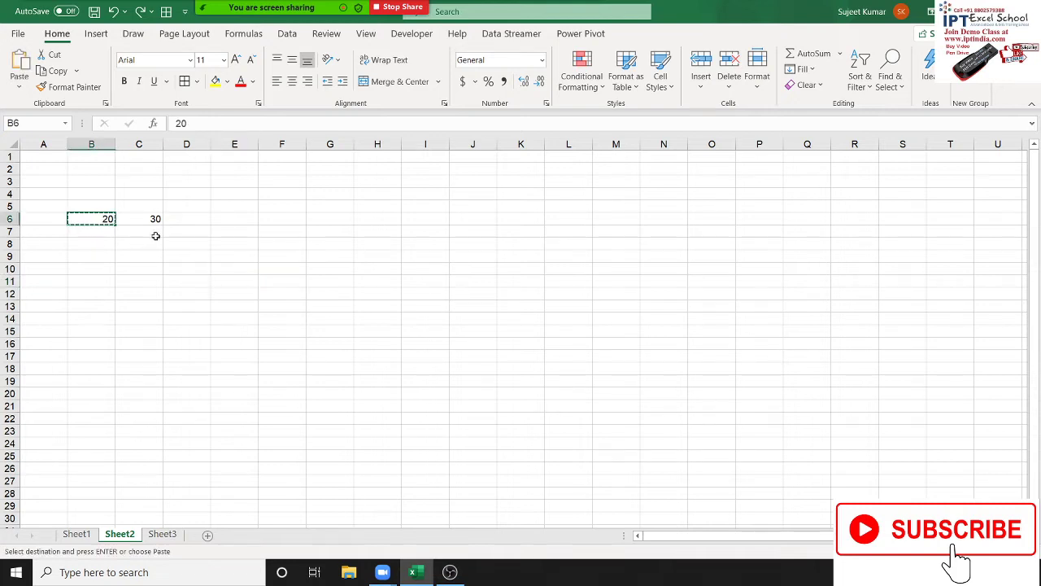
{"action": "left_click", "coordinate": [149, 219]}
{"action": "right_click", "coordinate": [151, 219]}
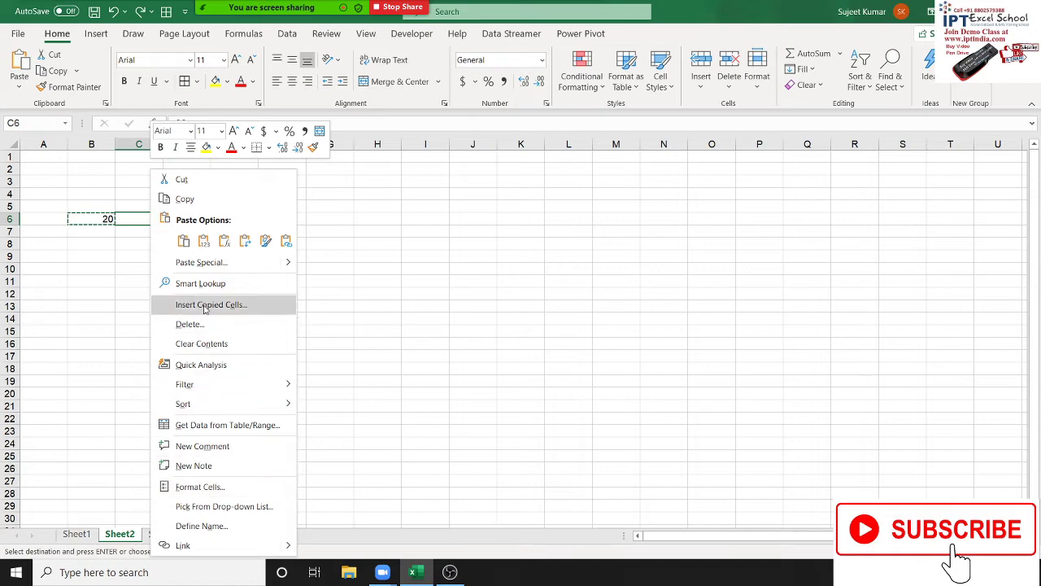
{"action": "left_click", "coordinate": [203, 262]}
{"action": "left_click_drag", "start_coordinate": [205, 157], "coordinate": [421, 151]}
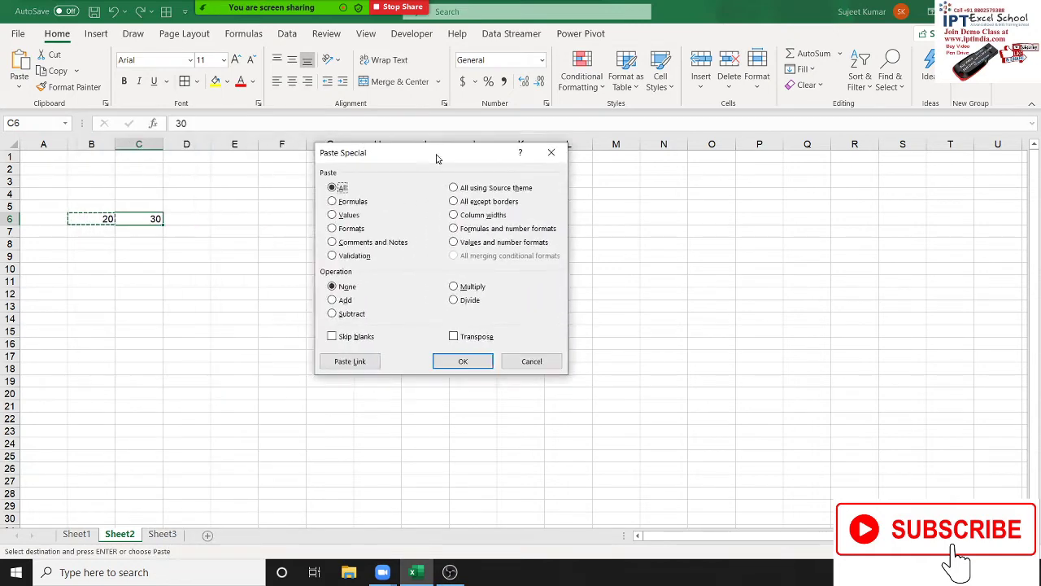
{"action": "left_click", "coordinate": [315, 291]}
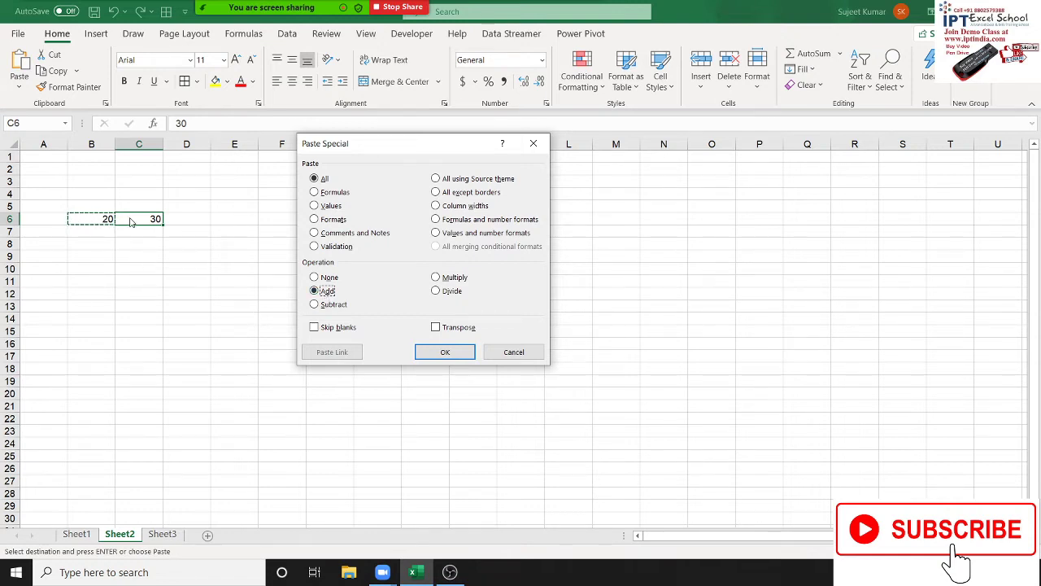
{"action": "left_click", "coordinate": [464, 362]}
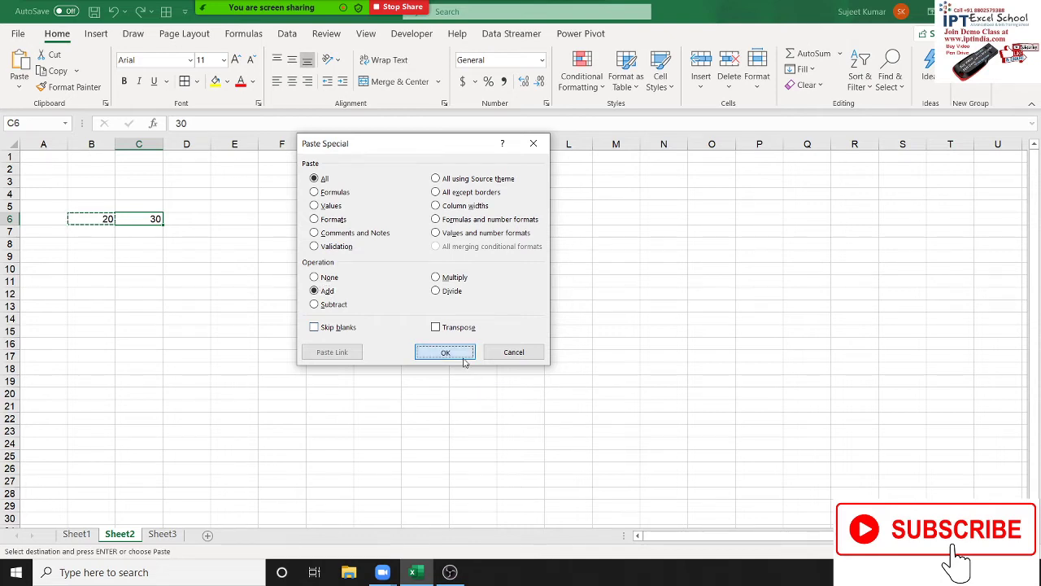
{"action": "left_click", "coordinate": [445, 352]}
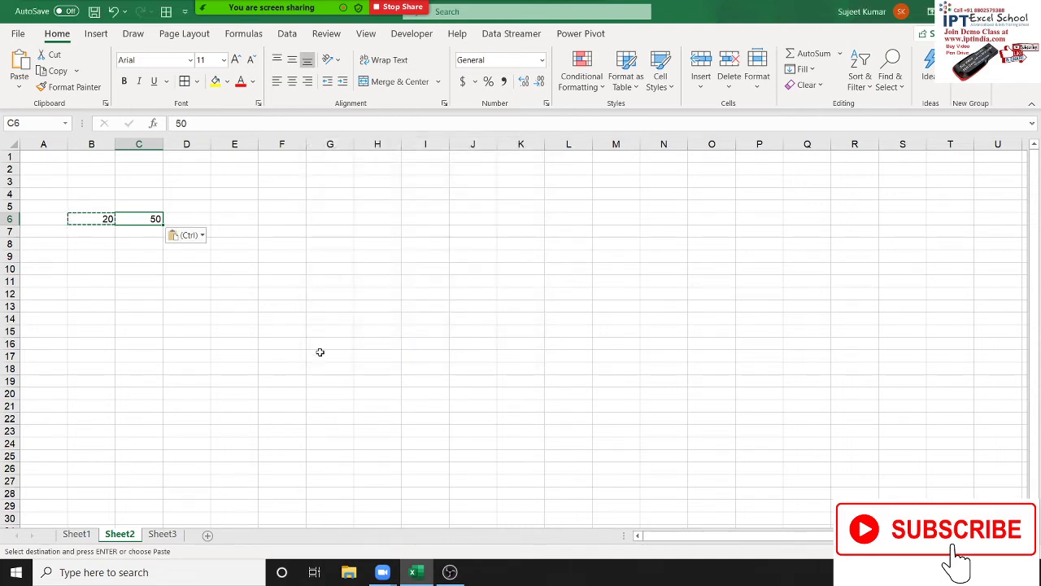
Step: Paste Special the 20 onto C6 with Subtract, returning it to 30
{"action": "right_click", "coordinate": [156, 217]}
{"action": "left_click", "coordinate": [206, 262]}
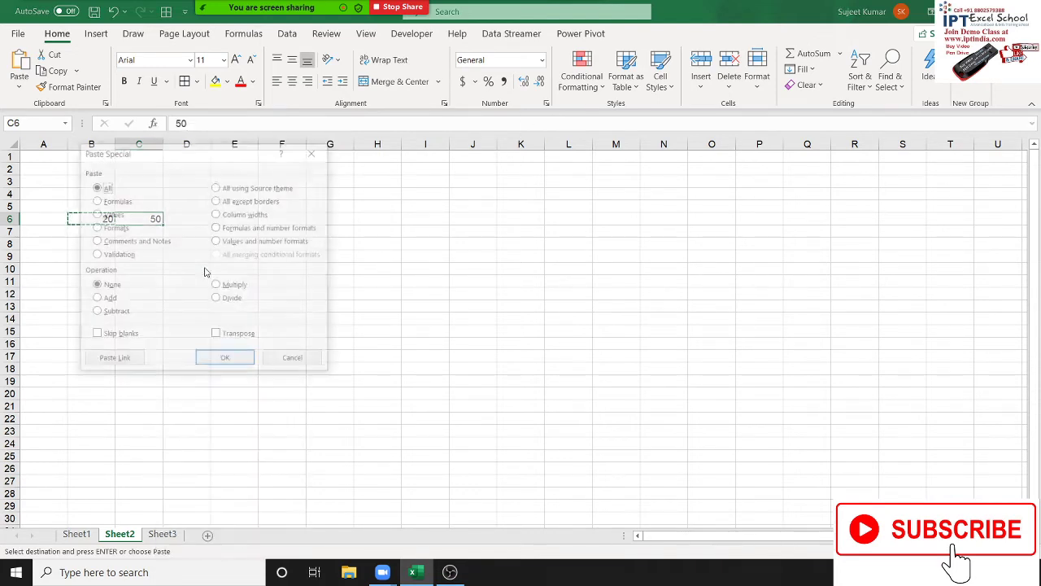
{"action": "left_click_drag", "start_coordinate": [228, 157], "coordinate": [497, 167]}
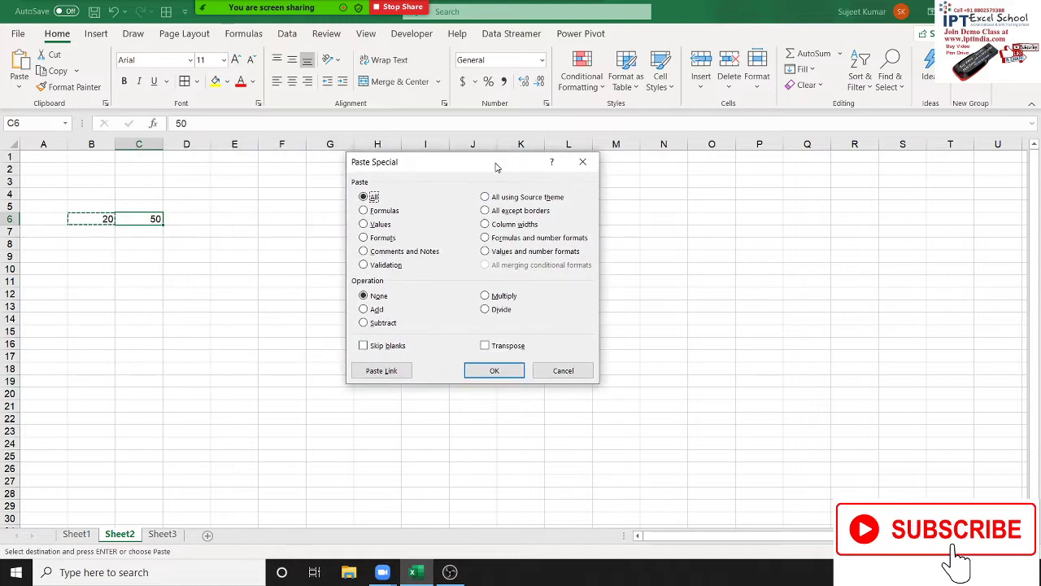
{"action": "left_click", "coordinate": [382, 323]}
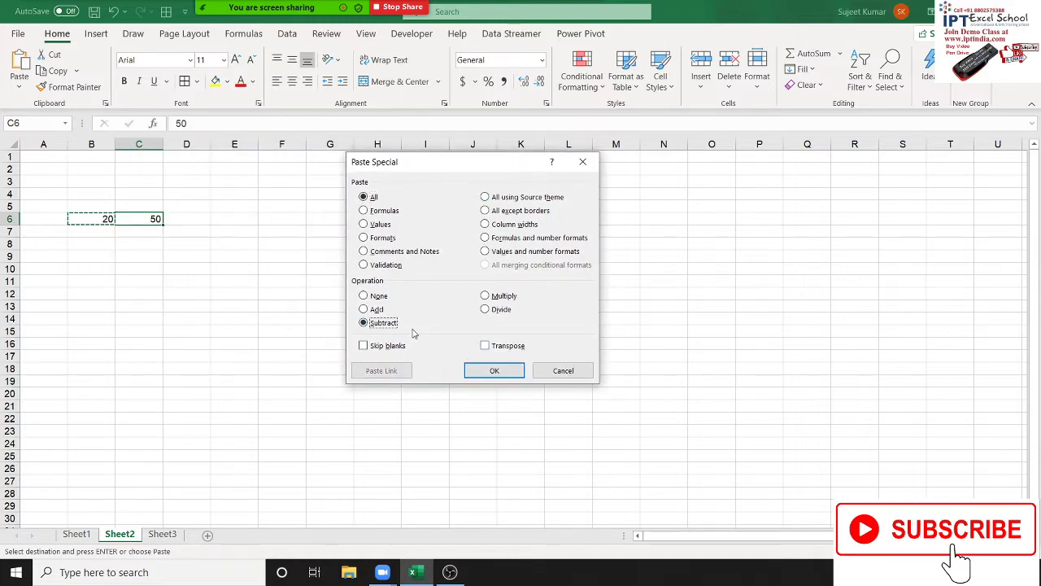
{"action": "left_click", "coordinate": [494, 370]}
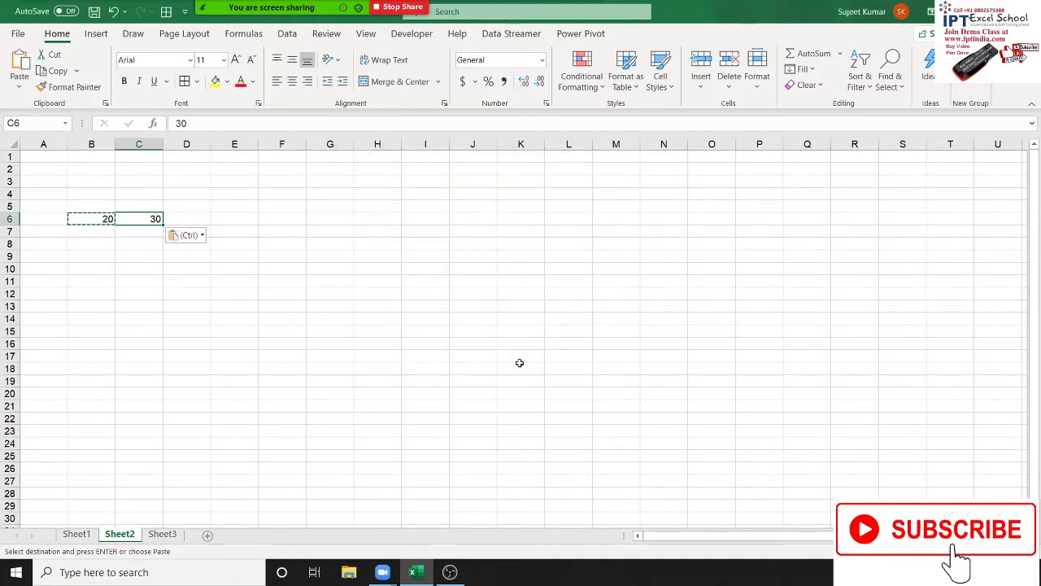
{"action": "left_click", "coordinate": [271, 321]}
Step: Clear B4:C13, then enter a Name header in A1 with a sample name filled down to A15
{"action": "left_click_drag", "start_coordinate": [91, 193], "coordinate": [138, 306]}
{"action": "key", "text": "Delete"}
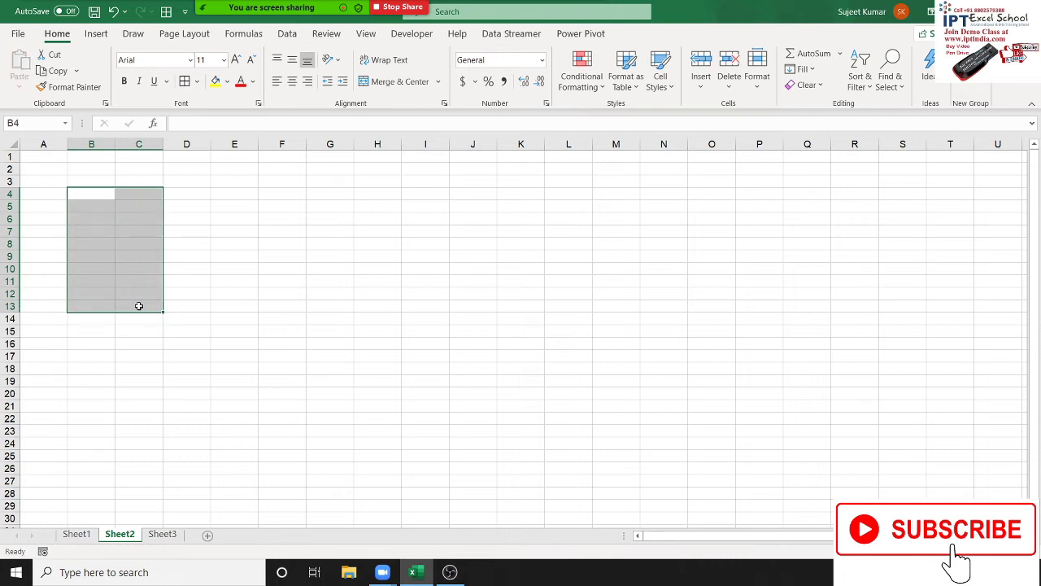
{"action": "key", "text": "Up"}
{"action": "key", "text": "ctrl+Home"}
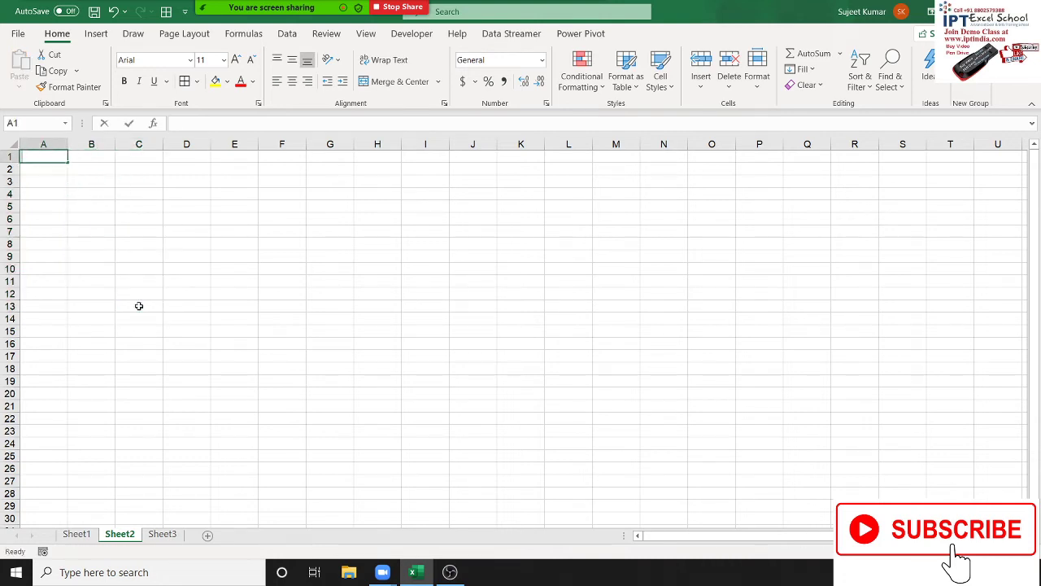
{"action": "type", "text": "Name"}
{"action": "key", "text": "Return"}
{"action": "type", "text": "P"}
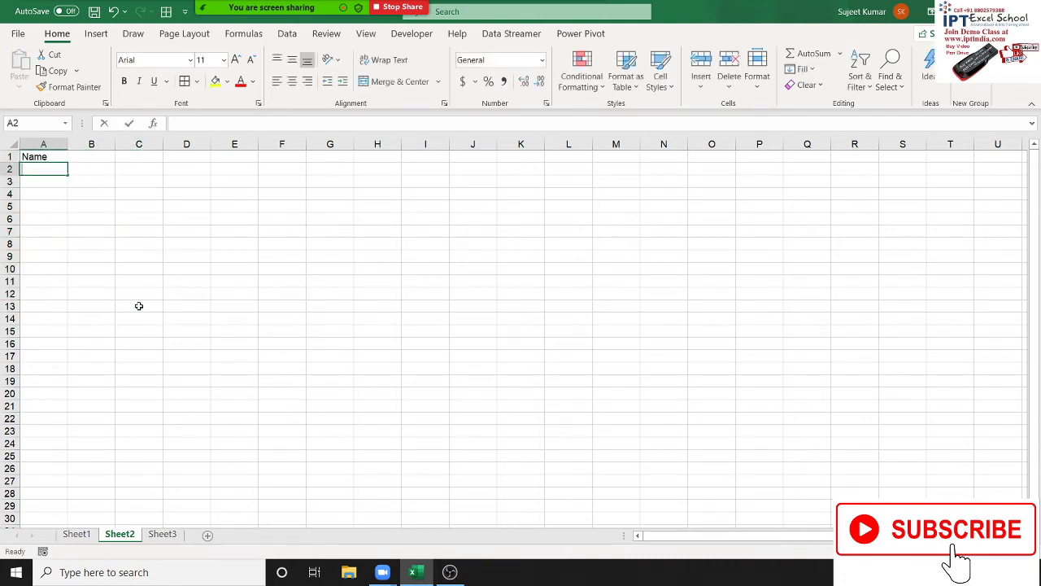
{"action": "type", "text": "uja"}
{"action": "key", "text": "Return"}
{"action": "left_click", "coordinate": [50, 155]}
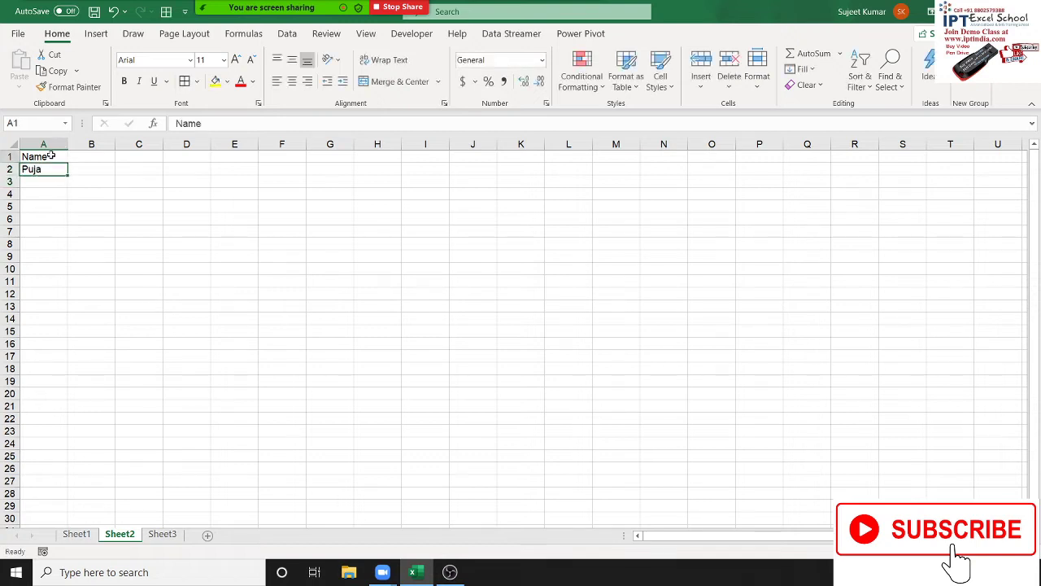
{"action": "left_click", "coordinate": [52, 171]}
{"action": "left_click_drag", "start_coordinate": [69, 173], "coordinate": [72, 334]}
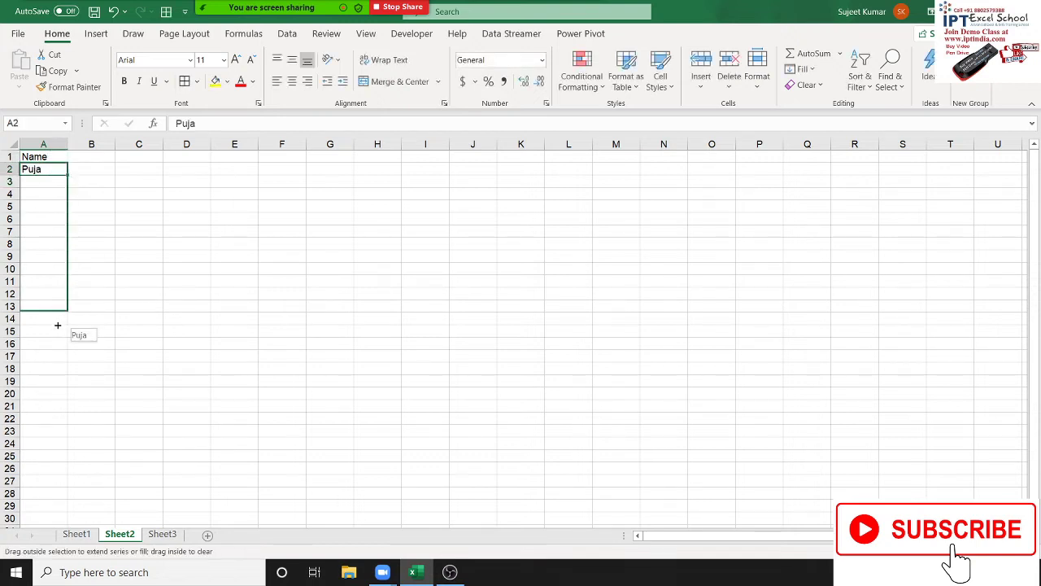
Step: Abandon the =RA formula started in B1 and delete all names in column A
{"action": "left_click", "coordinate": [91, 155]}
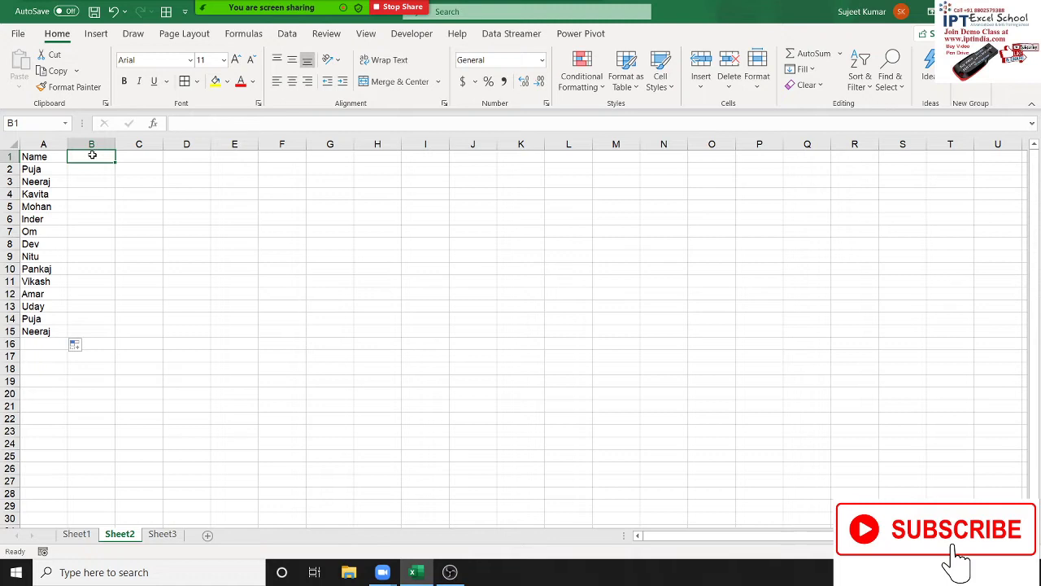
{"action": "type", "text": "=ra"}
{"action": "key", "text": "Down"}
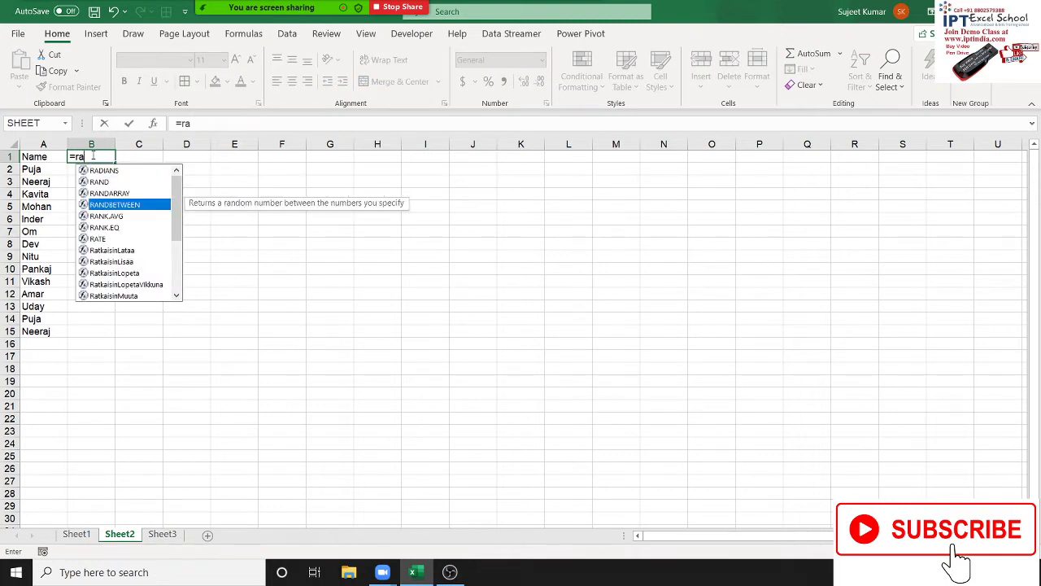
{"action": "key", "text": "Escape"}
{"action": "left_click", "coordinate": [60, 143]}
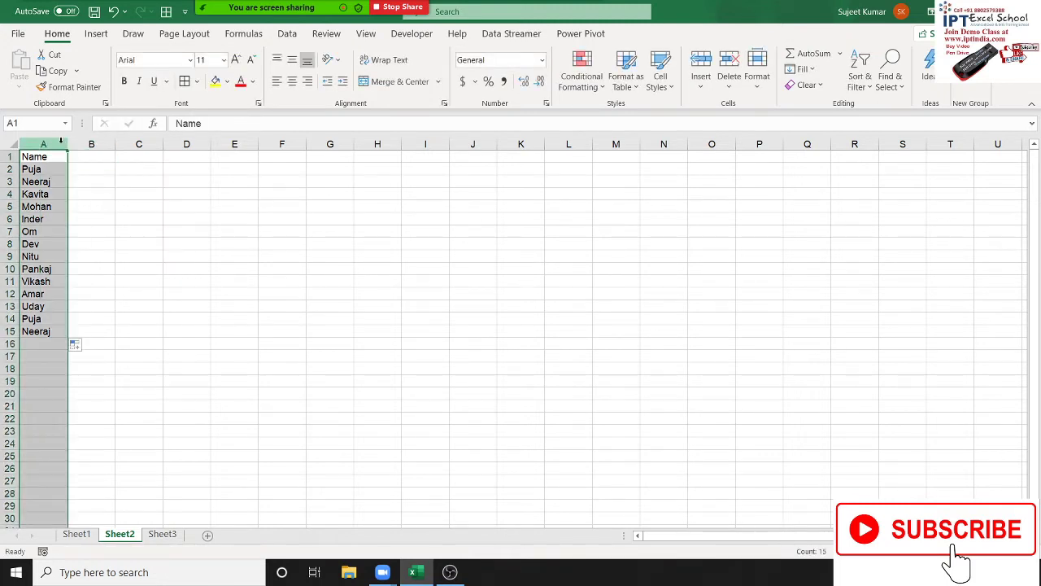
{"action": "key", "text": "Delete"}
{"action": "key", "text": "ctrl+Home"}
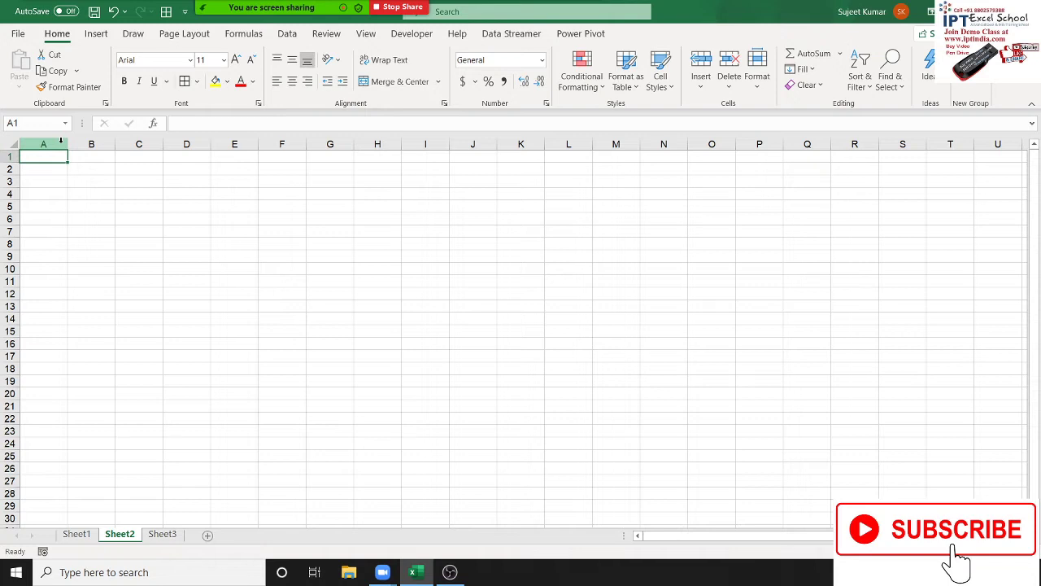
Step: Enter 20% directly into A2
{"action": "key", "text": "Down"}
{"action": "key", "text": "Right"}
{"action": "key", "text": "Left"}
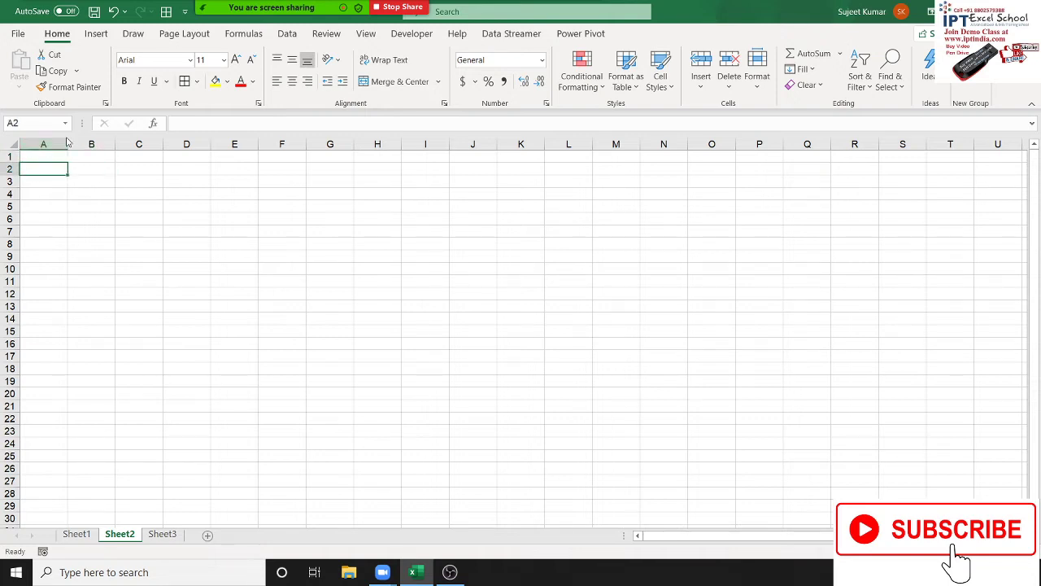
{"action": "type", "text": "20"}
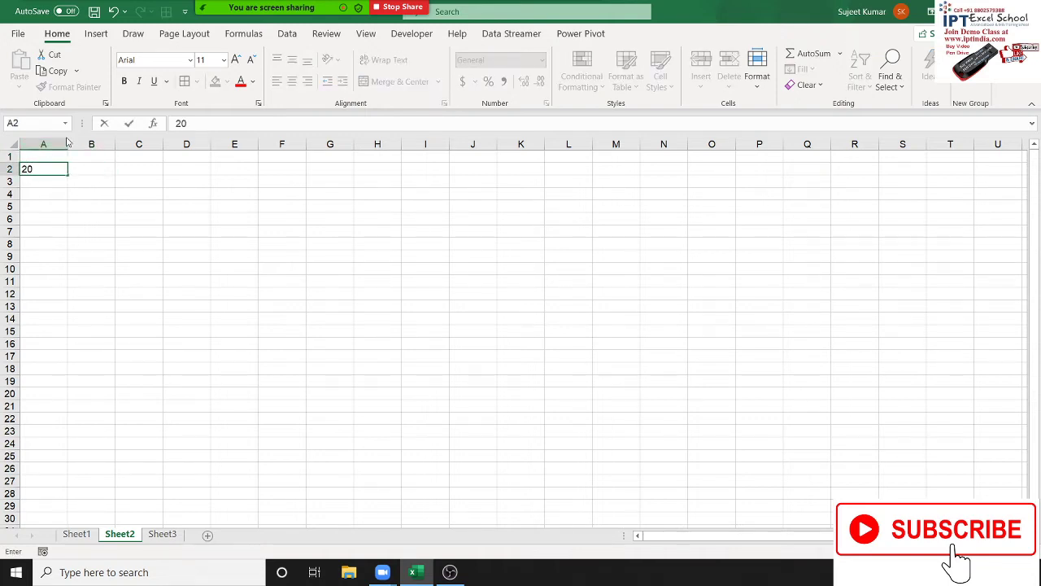
{"action": "type", "text": "%"}
{"action": "key", "text": "Return"}
Step: Enter 20 in B2 with Percent Style so it shows 2000%, and note 1=100% in B3
{"action": "key", "text": "Up"}
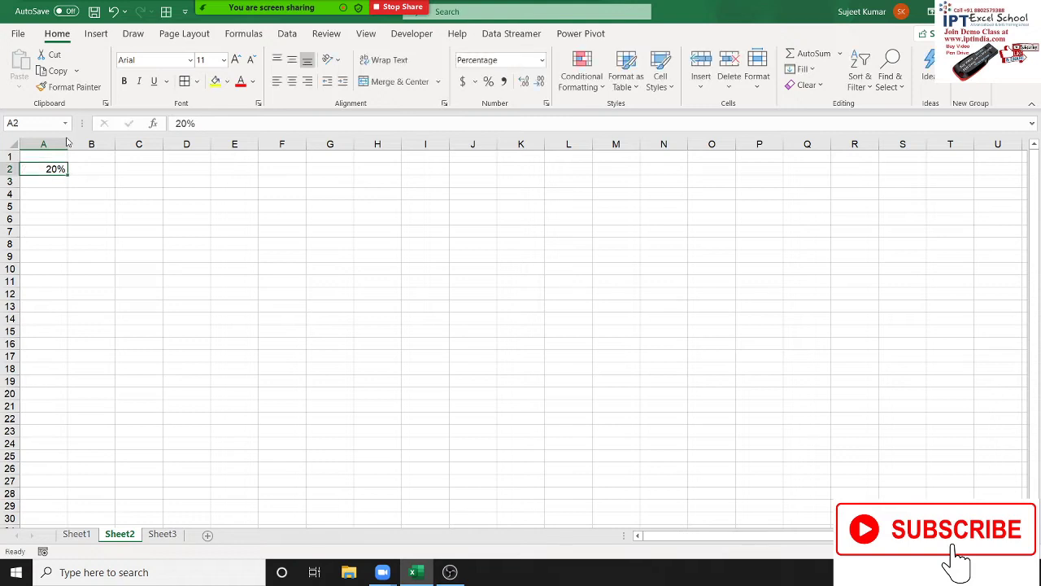
{"action": "key", "text": "Right"}
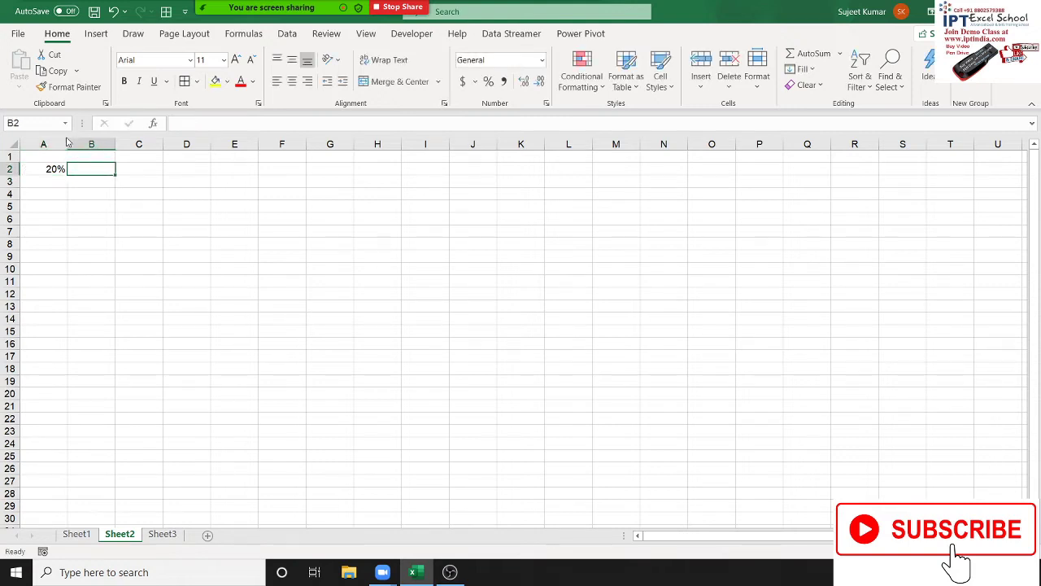
{"action": "type", "text": "20"}
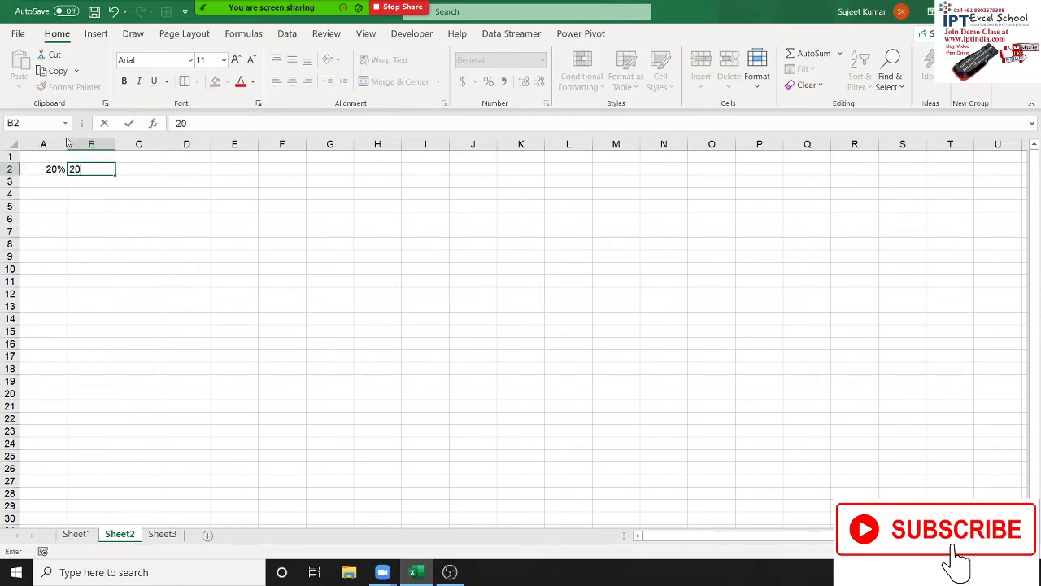
{"action": "key", "text": "Return"}
{"action": "key", "text": "Up"}
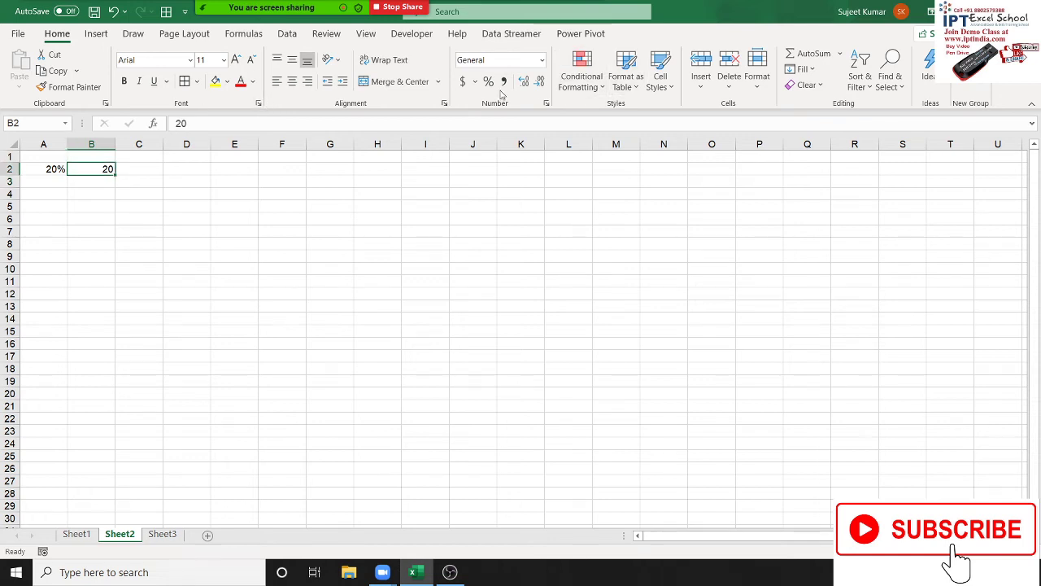
{"action": "left_click", "coordinate": [488, 81]}
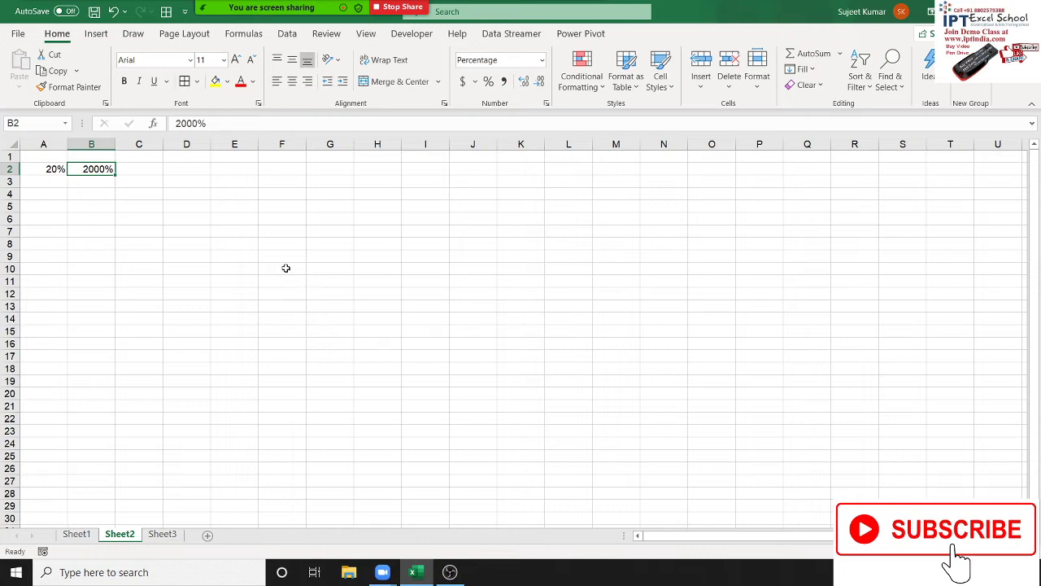
{"action": "left_click", "coordinate": [94, 187]}
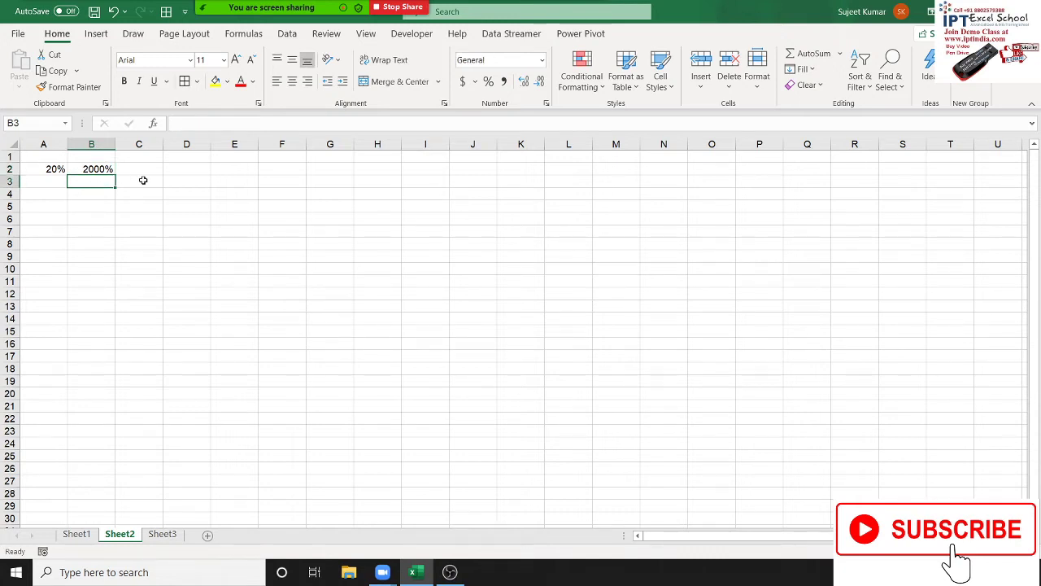
{"action": "type", "text": "1=1"}
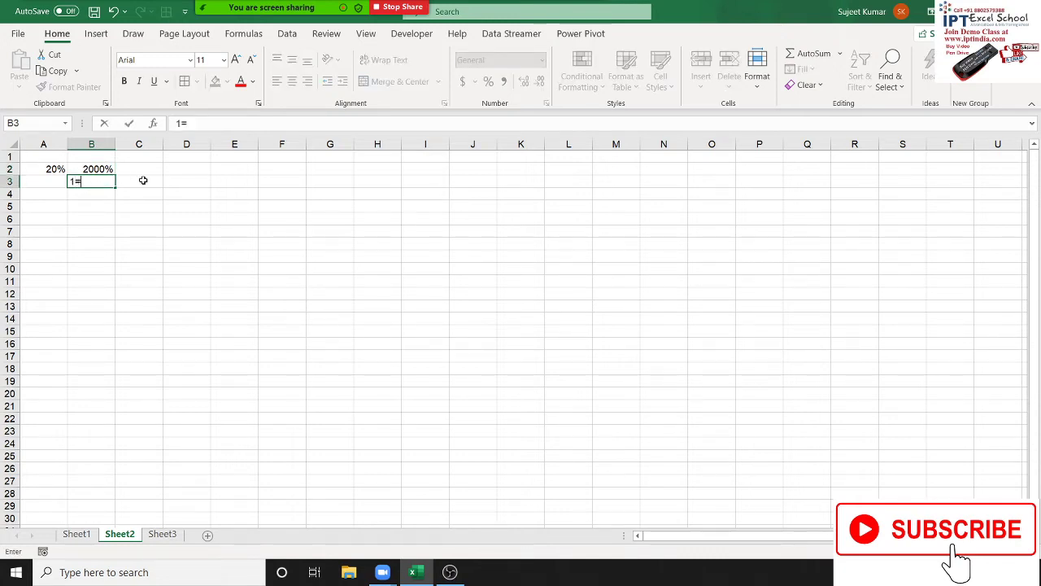
{"action": "type", "text": "00"}
{"action": "type", "text": "%"}
{"action": "key", "text": "Return"}
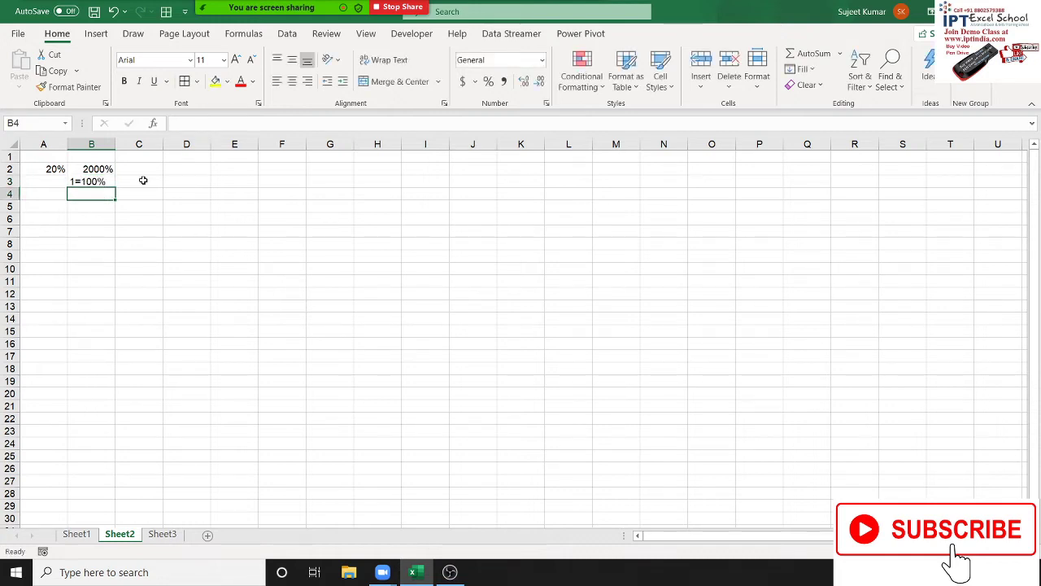
Step: Enter 0.20 in C2 and apply Percent Style so it displays 20%
{"action": "key", "text": "Up"}
{"action": "key", "text": "Up"}
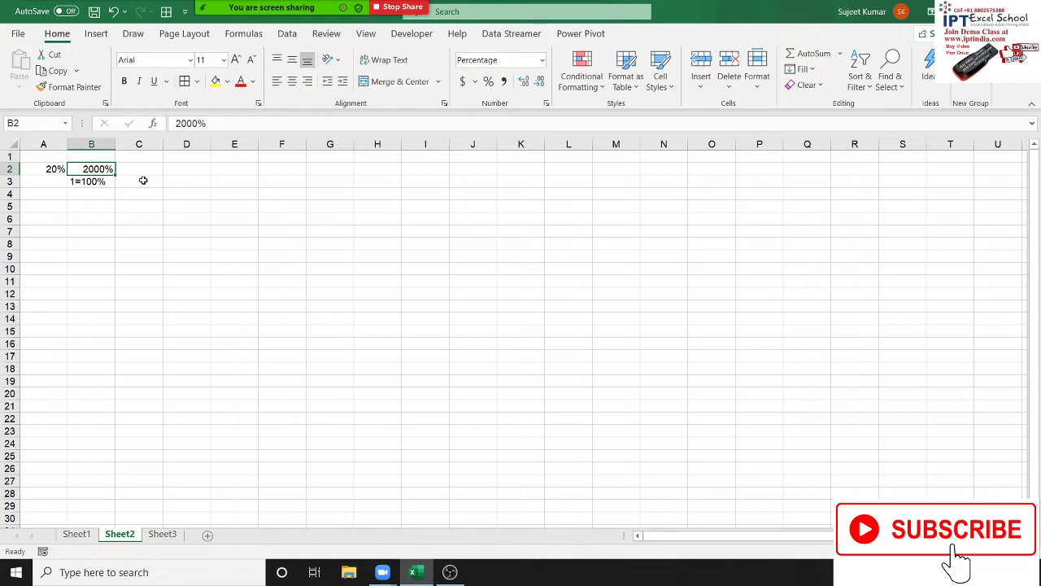
{"action": "key", "text": "Right"}
{"action": "type", "text": "0"}
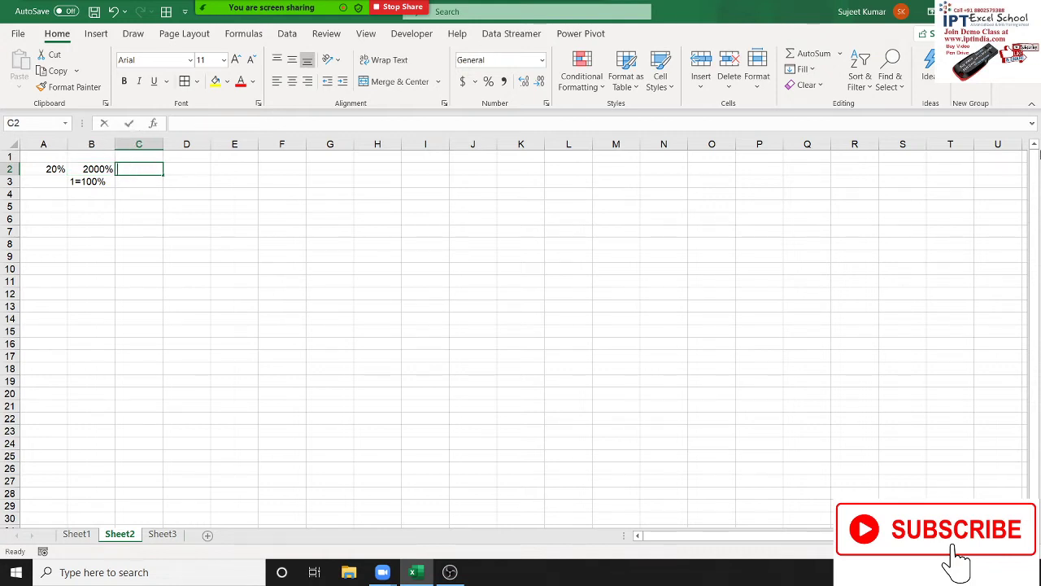
{"action": "type", "text": ".20"}
{"action": "key", "text": "Return"}
{"action": "left_click", "coordinate": [138, 168]}
{"action": "left_click", "coordinate": [488, 82]}
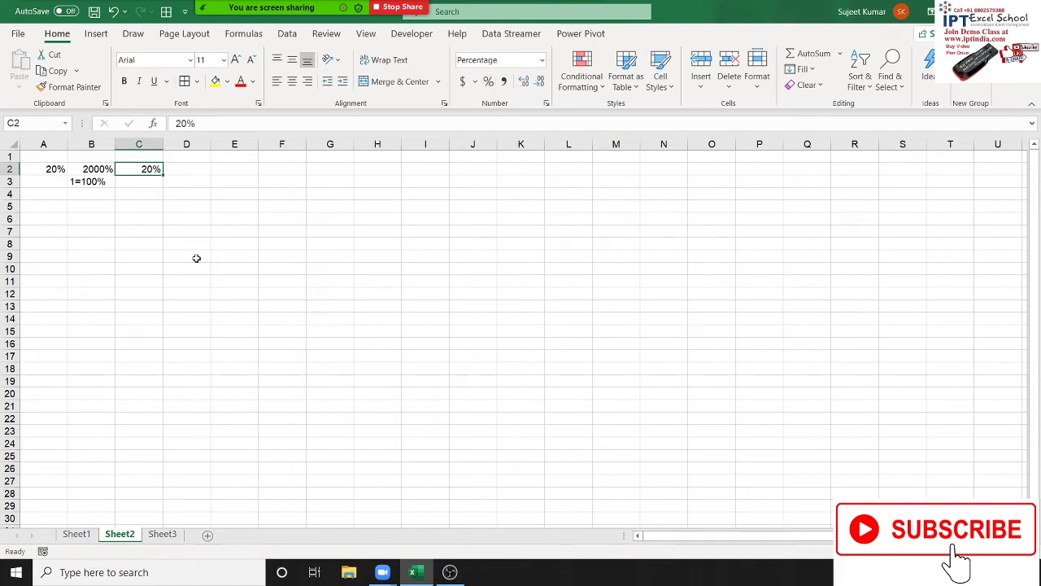
{"action": "left_click", "coordinate": [49, 208]}
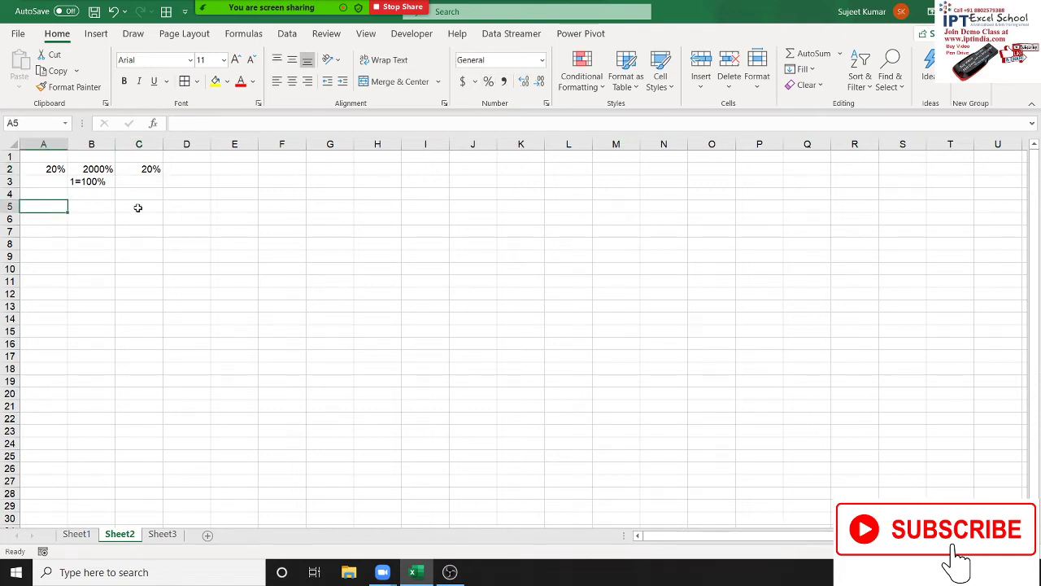
Step: Label A5 with % and enter =RANDBETWEEN(20,90) in A6
{"action": "type", "text": "%"}
{"action": "key", "text": "Return"}
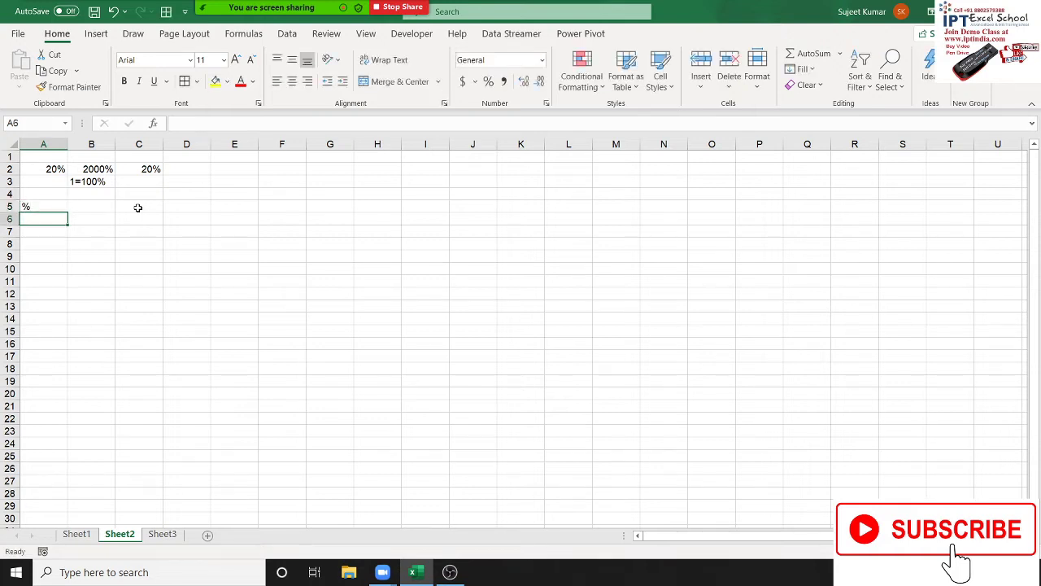
{"action": "type", "text": "=ra"}
{"action": "key", "text": "Down"}
{"action": "key", "text": "Down"}
{"action": "key", "text": "Down"}
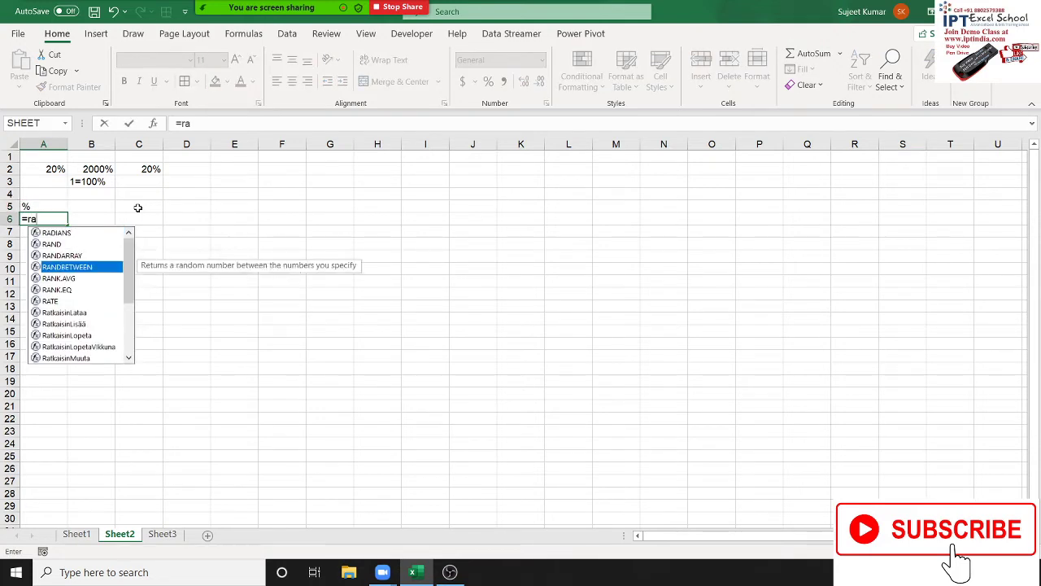
{"action": "key", "text": "Tab"}
{"action": "type", "text": "20"}
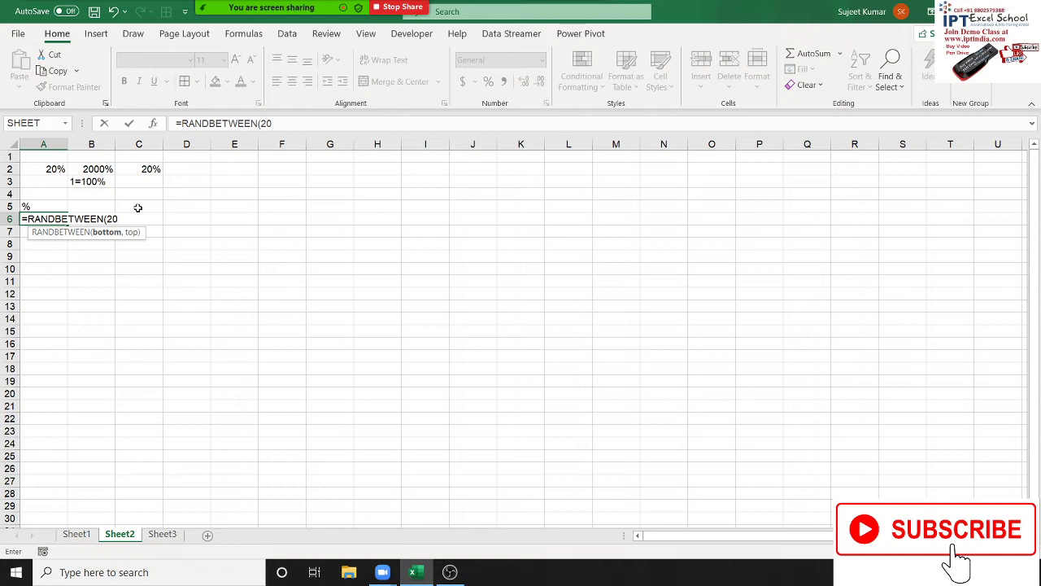
{"action": "type", "text": ",90"}
{"action": "key", "text": "Return"}
Step: Fill A6:K17 with the RANDBETWEEN(20,90) formula using Ctrl+Enter
{"action": "key", "text": "Up"}
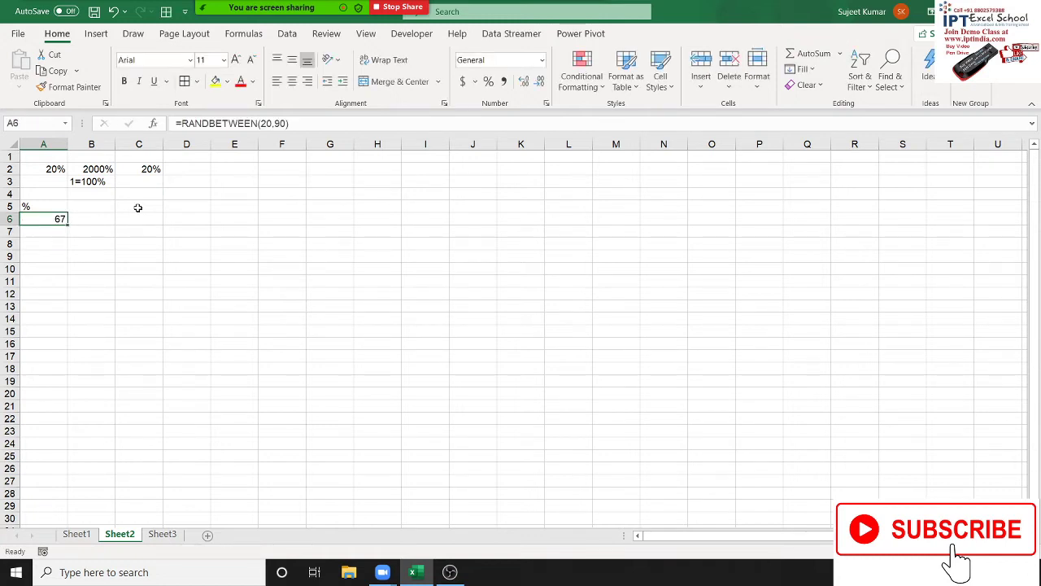
{"action": "key", "text": "shift+Right"}
{"action": "key", "text": "shift+Right"}
{"action": "key", "text": "shift+Right"}
{"action": "key", "text": "shift+Right"}
{"action": "key", "text": "shift+Down"}
{"action": "key", "text": "shift+Down"}
{"action": "key", "text": "shift+Down"}
{"action": "key", "text": "shift+Down"}
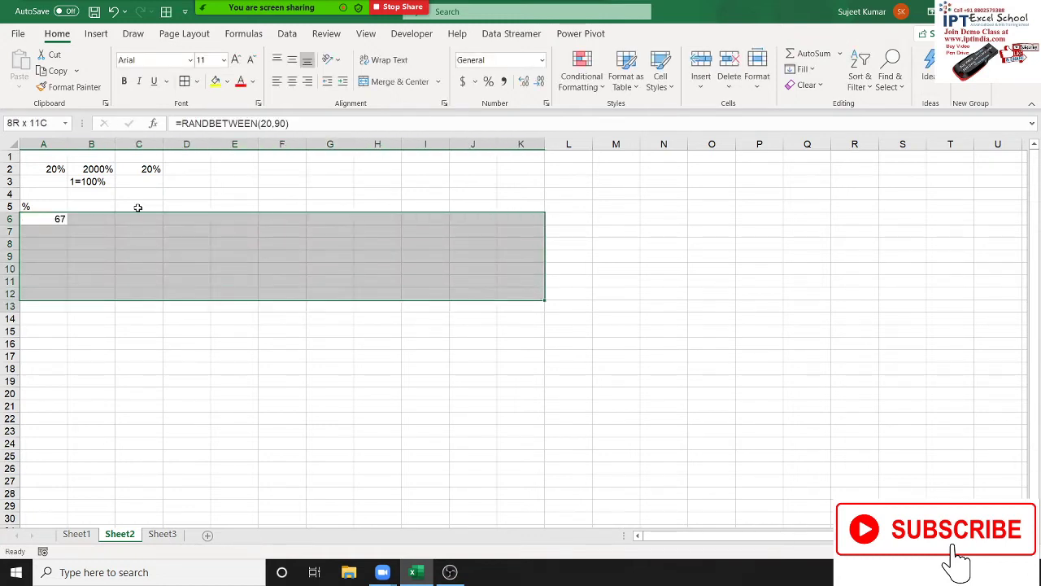
{"action": "key", "text": "shift+Down"}
{"action": "key", "text": "shift+Down"}
{"action": "key", "text": "shift+Down"}
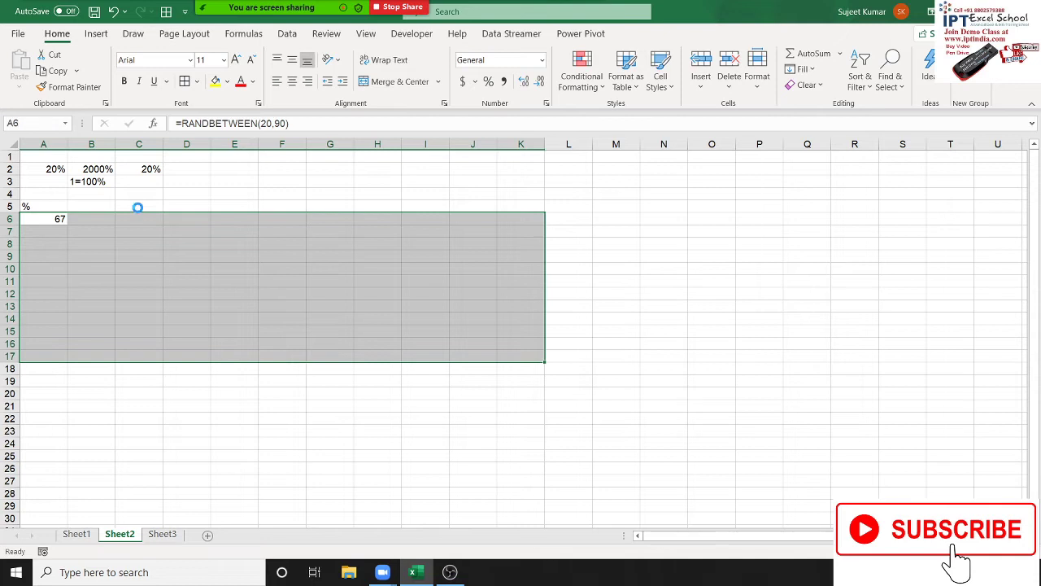
{"action": "key", "text": "ctrl+Return"}
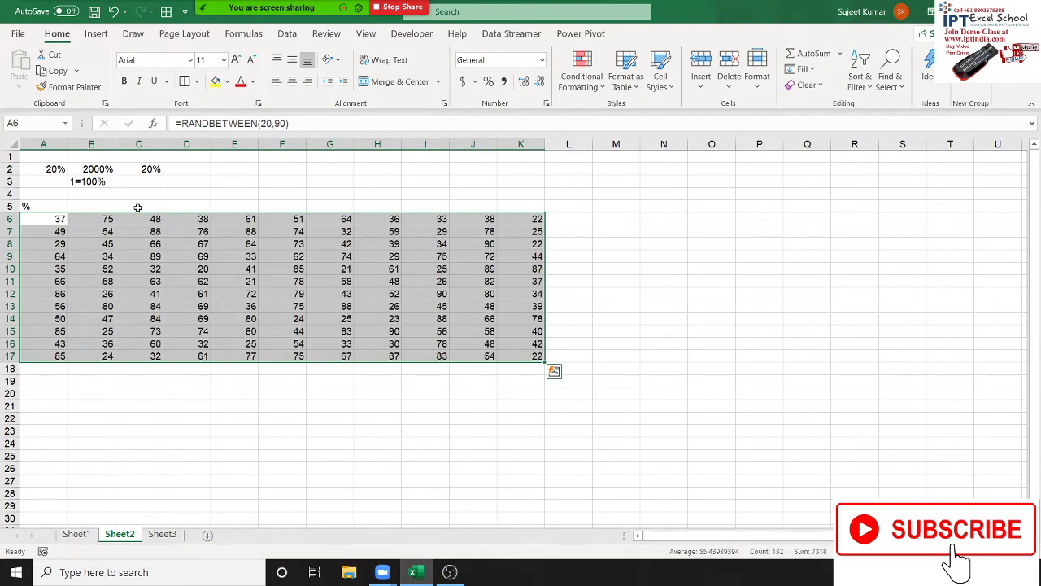
Step: Copy the A6:K17 random grid and paste it back as fixed values
{"action": "type", "text": "c"}
{"action": "key", "text": "Escape"}
{"action": "key", "text": "ctrl+c"}
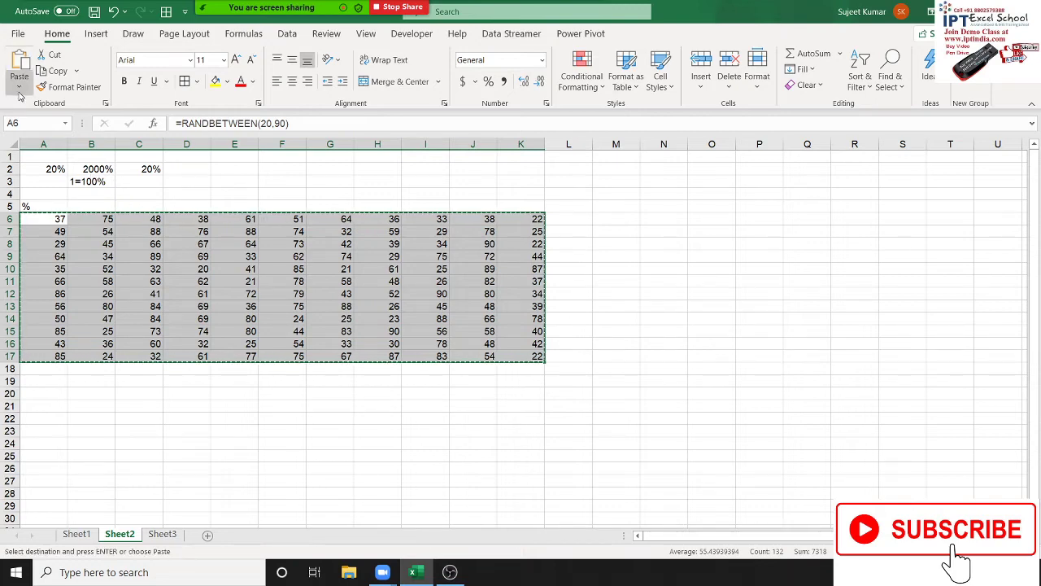
{"action": "left_click", "coordinate": [19, 86]}
{"action": "left_click", "coordinate": [17, 190]}
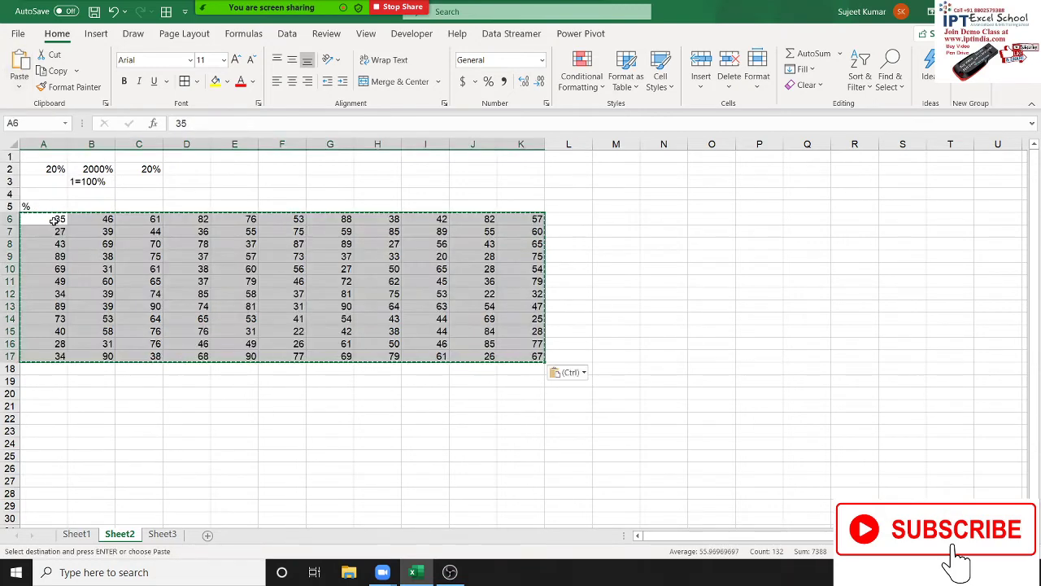
{"action": "left_click", "coordinate": [59, 234]}
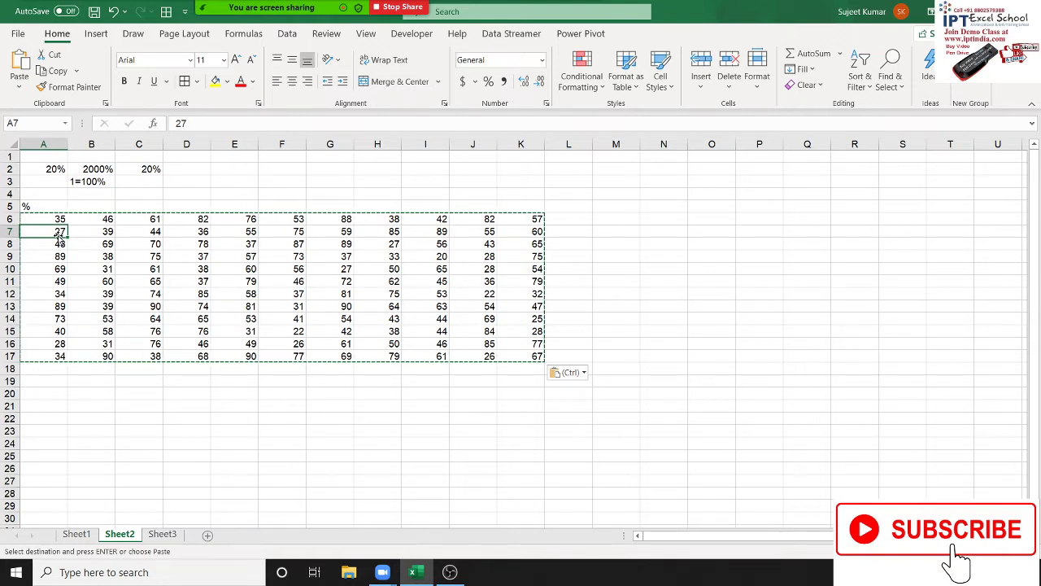
Step: Cancel the pending table copy, then try a 35% entry in A6 and undo it
{"action": "left_click", "coordinate": [86, 243]}
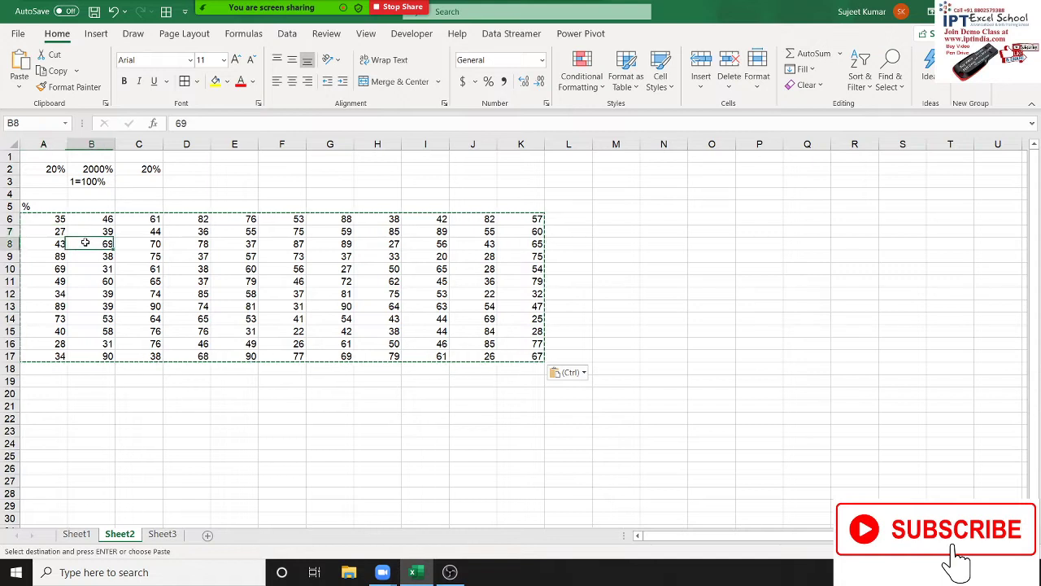
{"action": "key", "text": "Escape"}
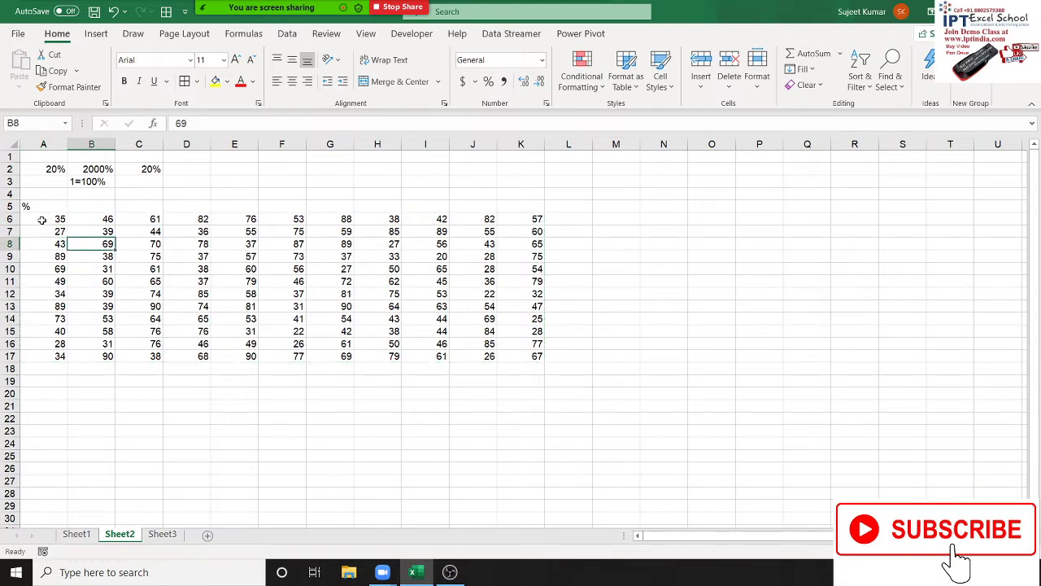
{"action": "left_click", "coordinate": [41, 219]}
{"action": "left_click", "coordinate": [207, 122]}
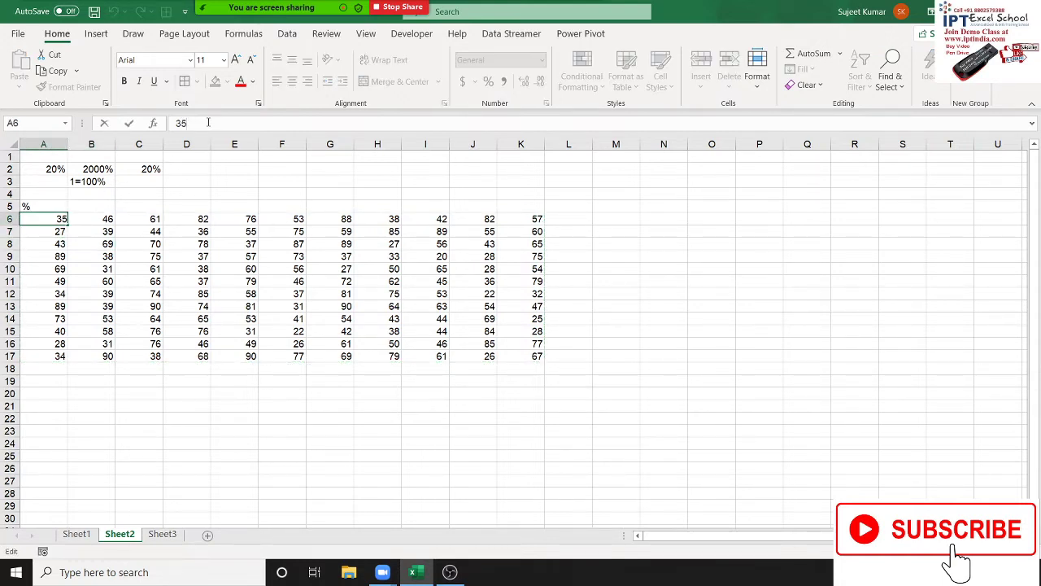
{"action": "type", "text": "%"}
{"action": "key", "text": "Return"}
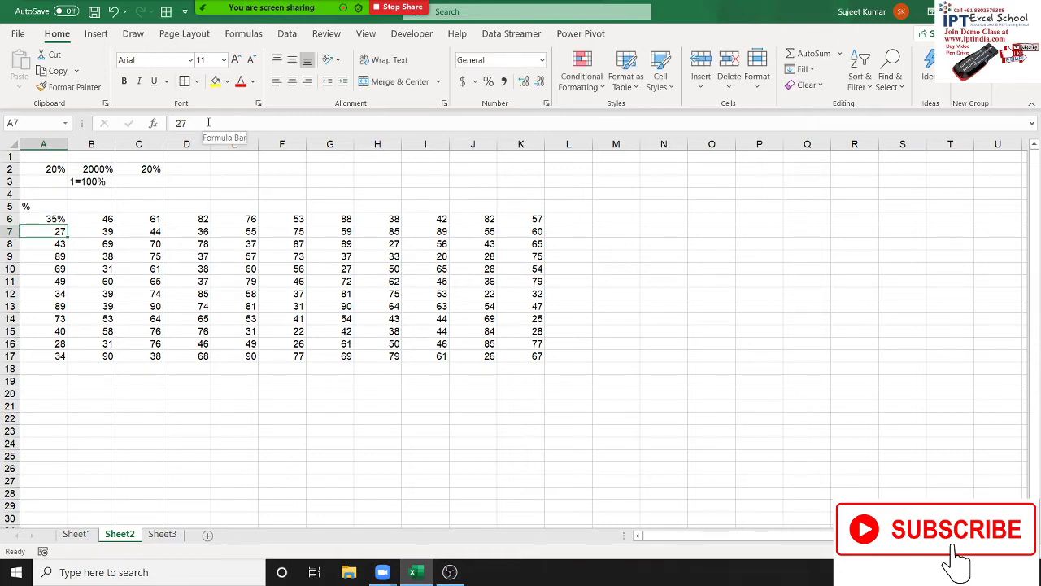
{"action": "key", "text": "ctrl+z"}
Step: Enter 100 in N9, copy it, and start selecting the number table from A6
{"action": "left_click", "coordinate": [665, 258]}
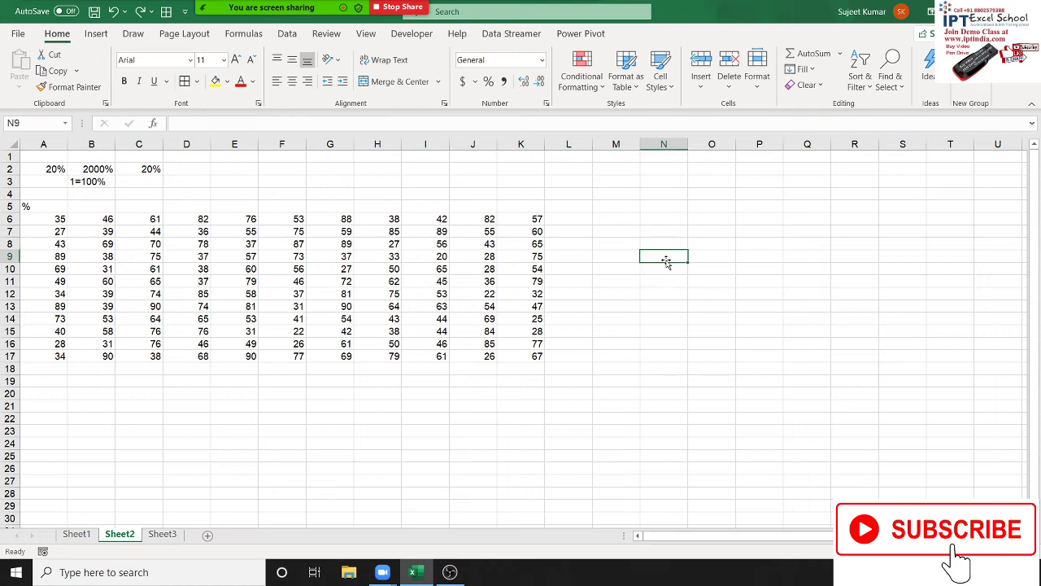
{"action": "type", "text": "100"}
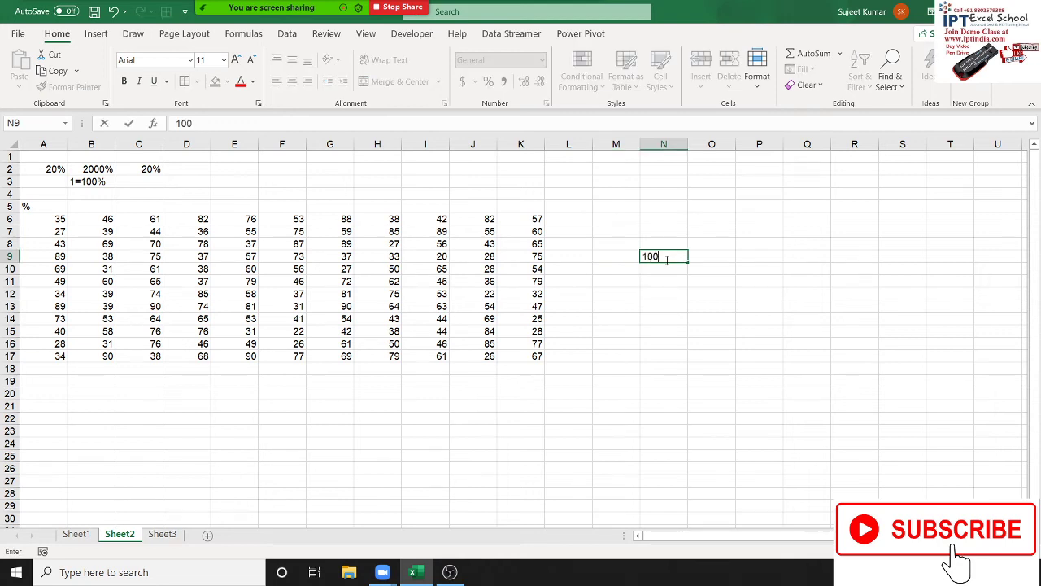
{"action": "key", "text": "Return"}
{"action": "left_click", "coordinate": [665, 258]}
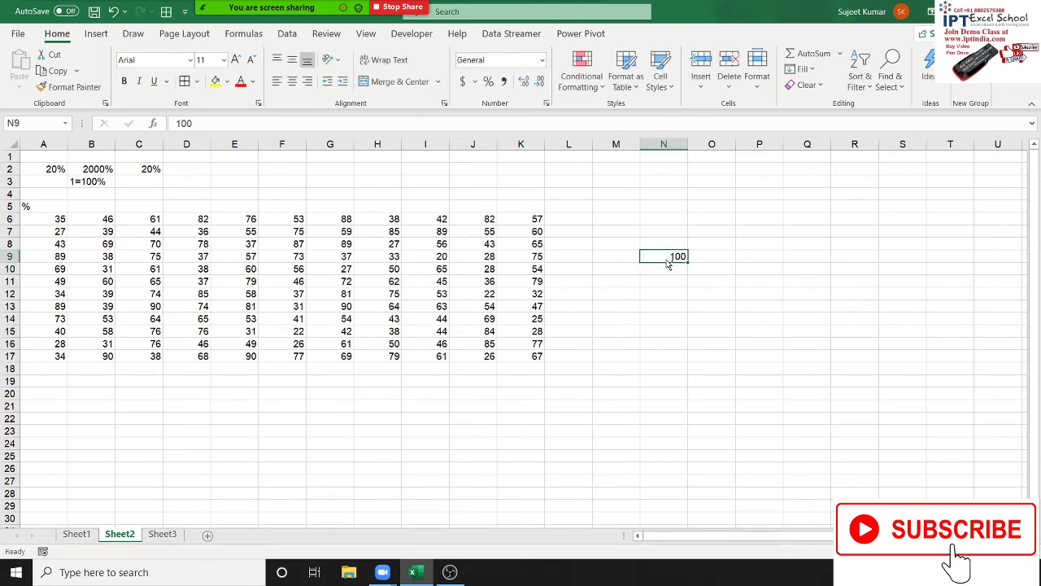
{"action": "key", "text": "ctrl+c"}
{"action": "left_click_drag", "start_coordinate": [53, 219], "coordinate": [521, 356]}
Step: Paste Special Divide the A6:K17 table by 100 and apply Percent Style, so 35 shows 35%
{"action": "right_click", "coordinate": [487, 306]}
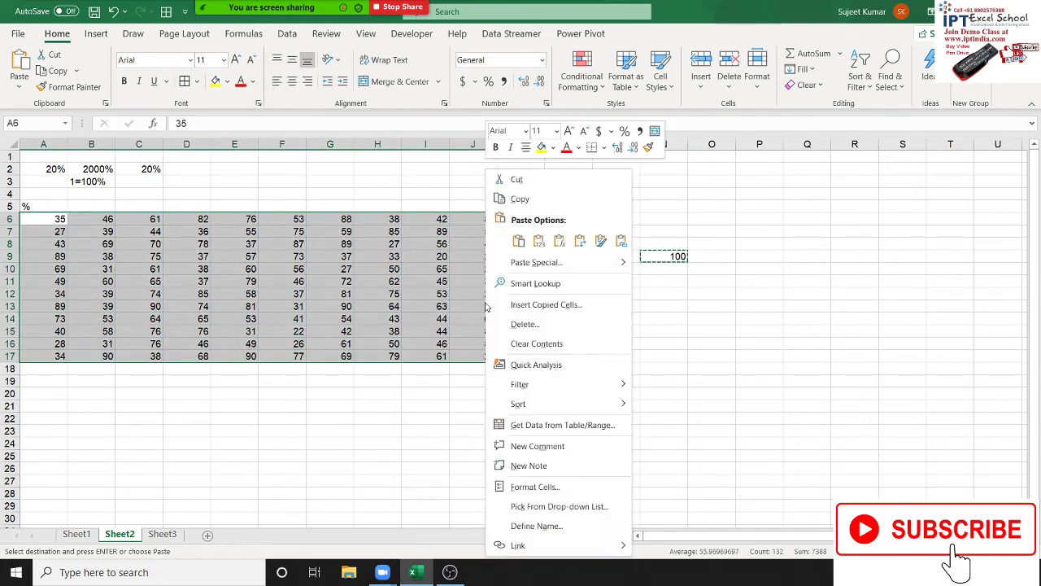
{"action": "left_click", "coordinate": [535, 263]}
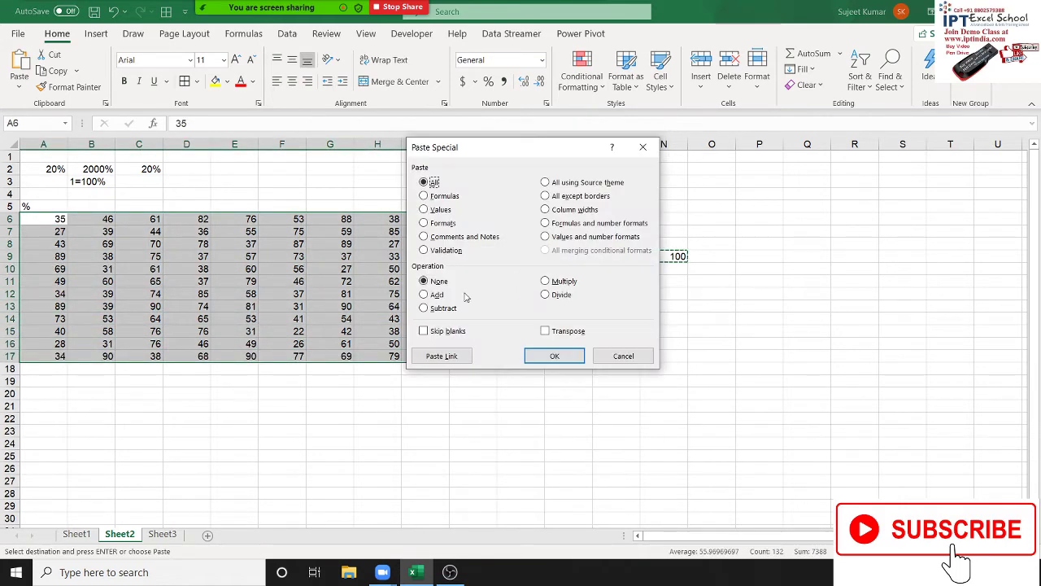
{"action": "left_click", "coordinate": [561, 294]}
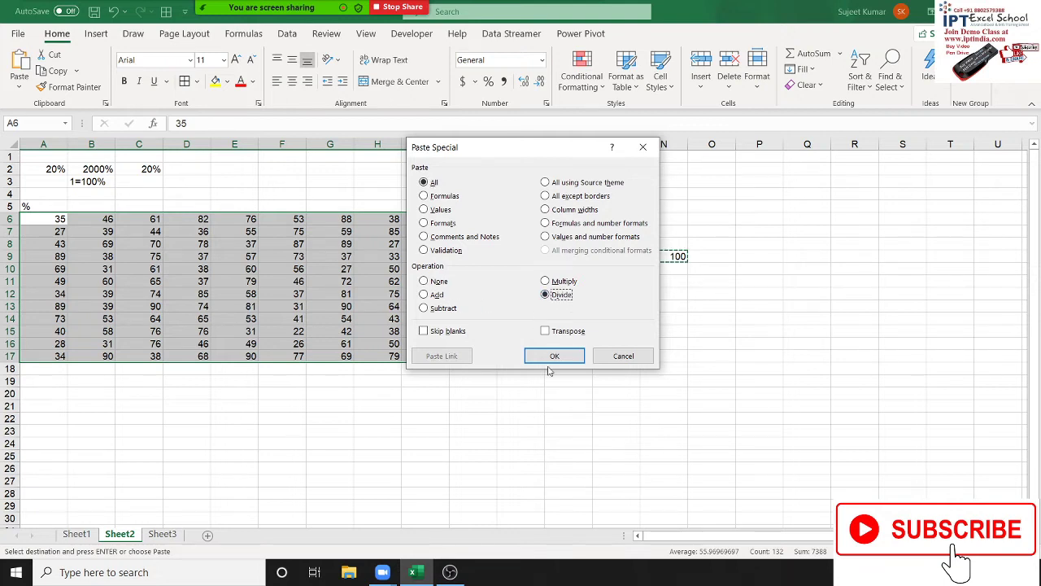
{"action": "left_click", "coordinate": [555, 358]}
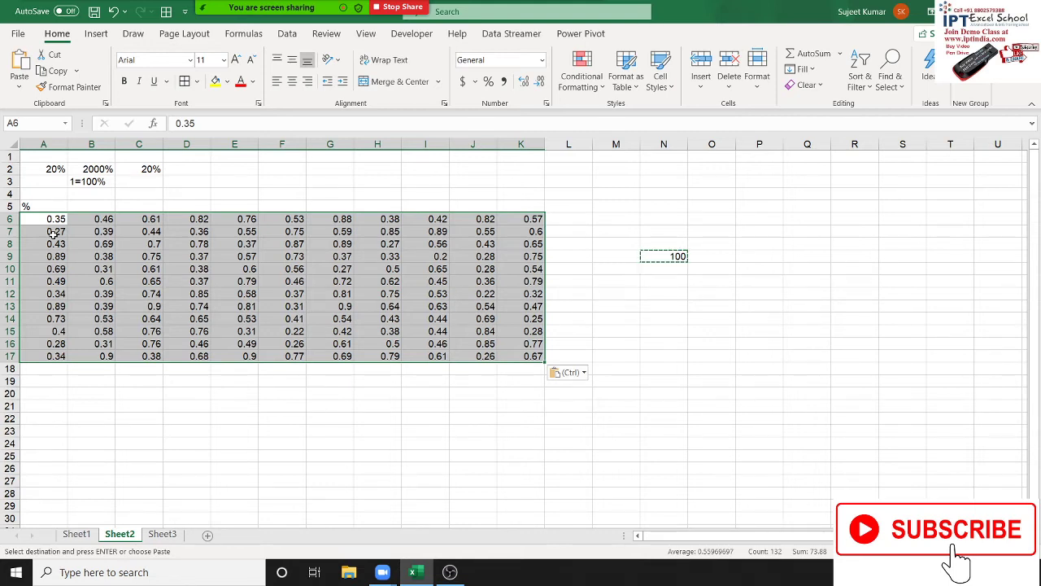
{"action": "left_click", "coordinate": [488, 81]}
{"action": "left_click", "coordinate": [191, 342]}
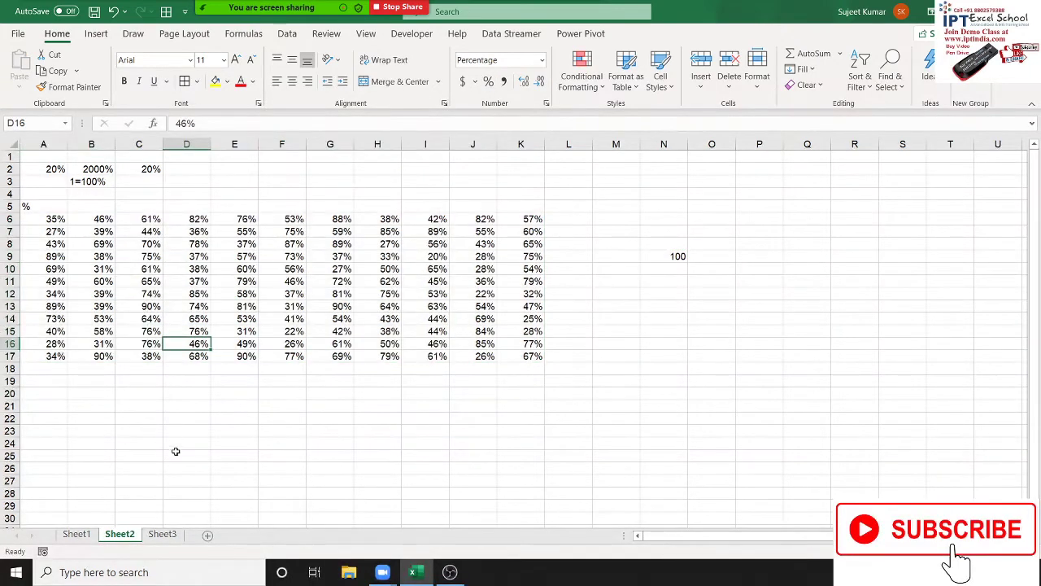
{"action": "left_click", "coordinate": [162, 533]}
Step: Type the Name header in A1 and fill ten names down A2:A11
{"action": "type", "text": "Name"}
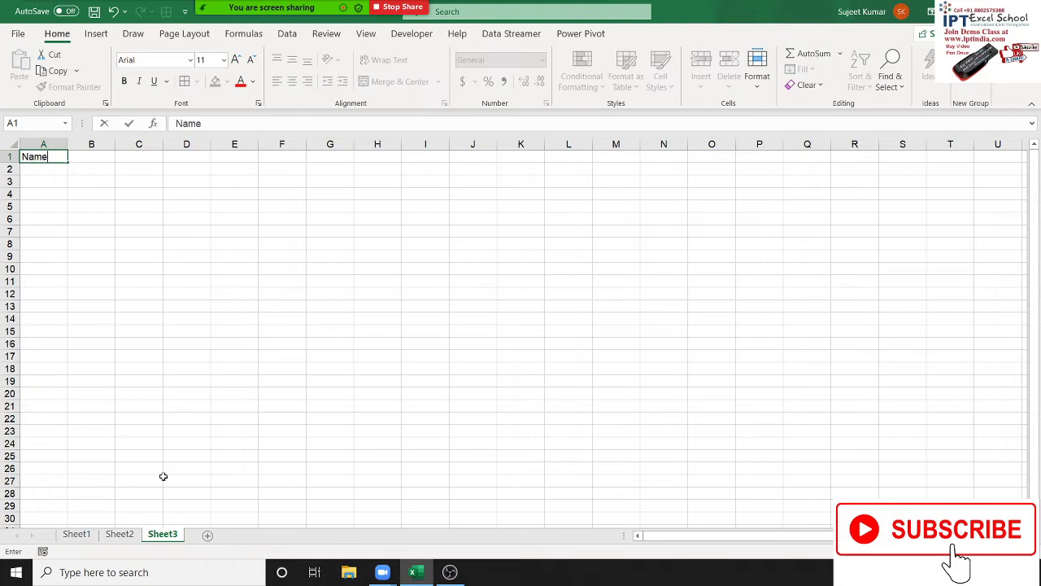
{"action": "key", "text": "Return"}
{"action": "type", "text": "Puja"}
{"action": "key", "text": "Return"}
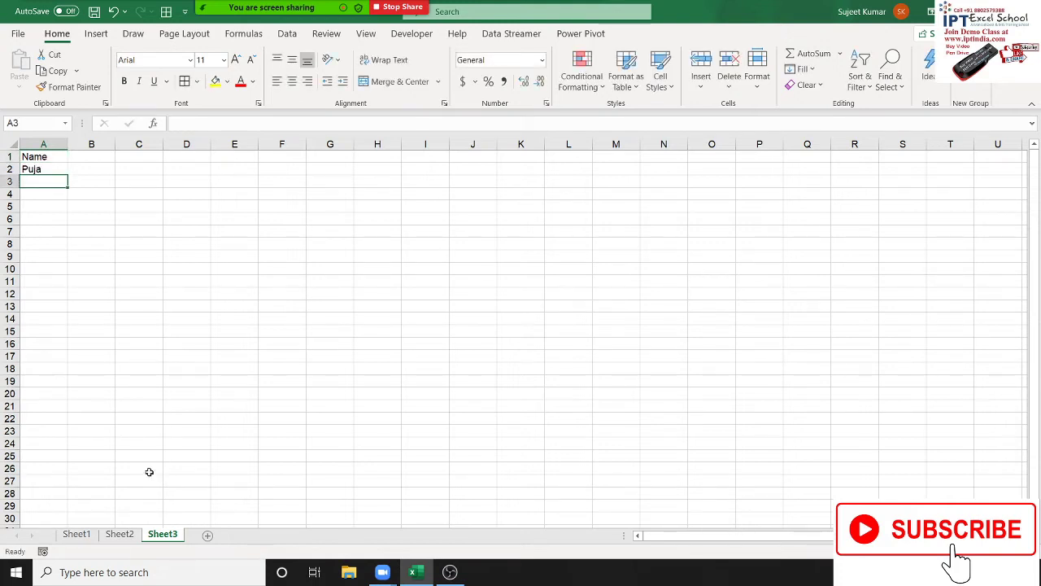
{"action": "left_click", "coordinate": [57, 168]}
{"action": "left_click_drag", "start_coordinate": [66, 176], "coordinate": [68, 283]}
Step: Enter P1 in B1 and fill headers P1 to P5 across B1:F1
{"action": "left_click", "coordinate": [100, 159]}
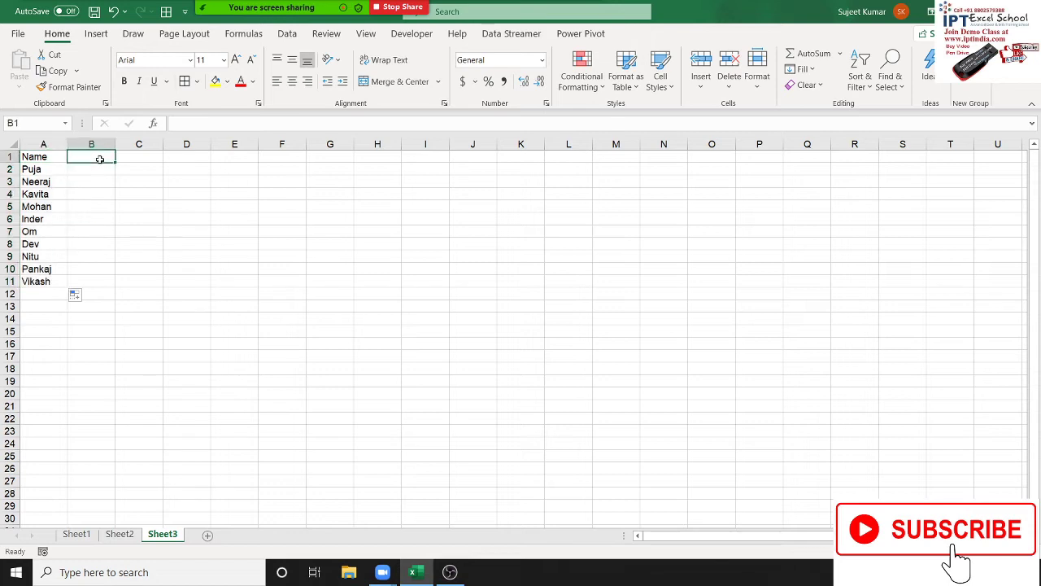
{"action": "type", "text": "P1"}
{"action": "key", "text": "Return"}
{"action": "left_click", "coordinate": [99, 158]}
{"action": "left_click_drag", "start_coordinate": [118, 161], "coordinate": [206, 162]}
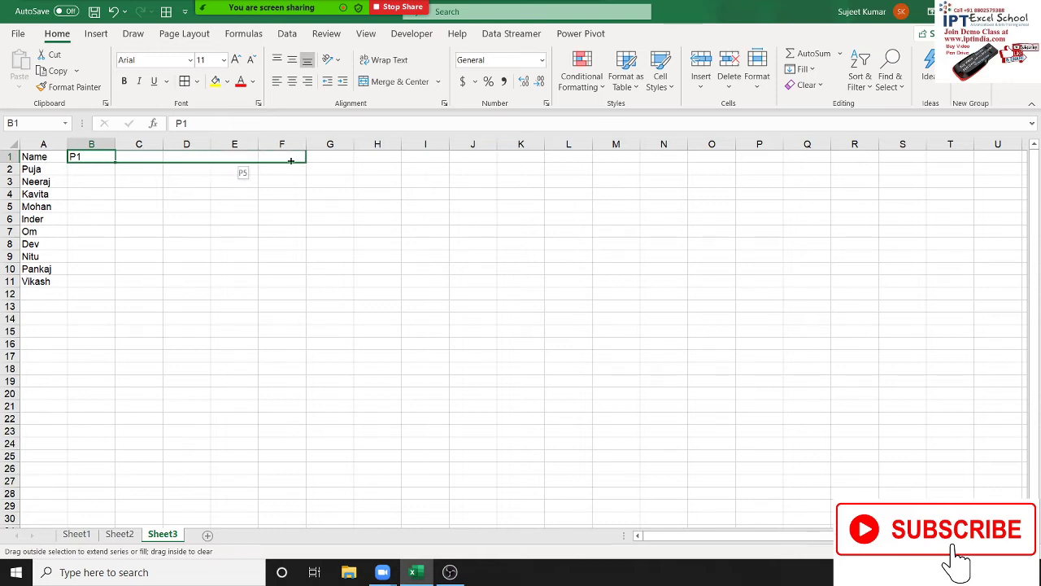
{"action": "left_click_drag", "start_coordinate": [207, 162], "coordinate": [305, 162]}
Step: Enter =RANDBETWEEN(10,90) in B2 and fill it across B2:F11
{"action": "left_click", "coordinate": [103, 170]}
{"action": "type", "text": "="}
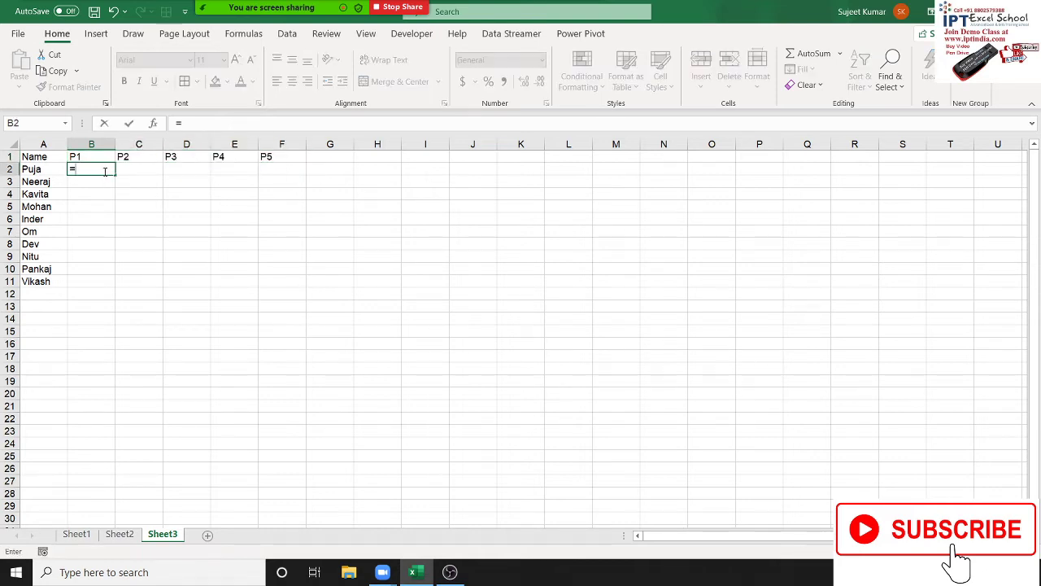
{"action": "type", "text": "ra"}
{"action": "key", "text": "Down"}
{"action": "key", "text": "Down"}
{"action": "key", "text": "Down"}
{"action": "key", "text": "Tab"}
{"action": "type", "text": "10"}
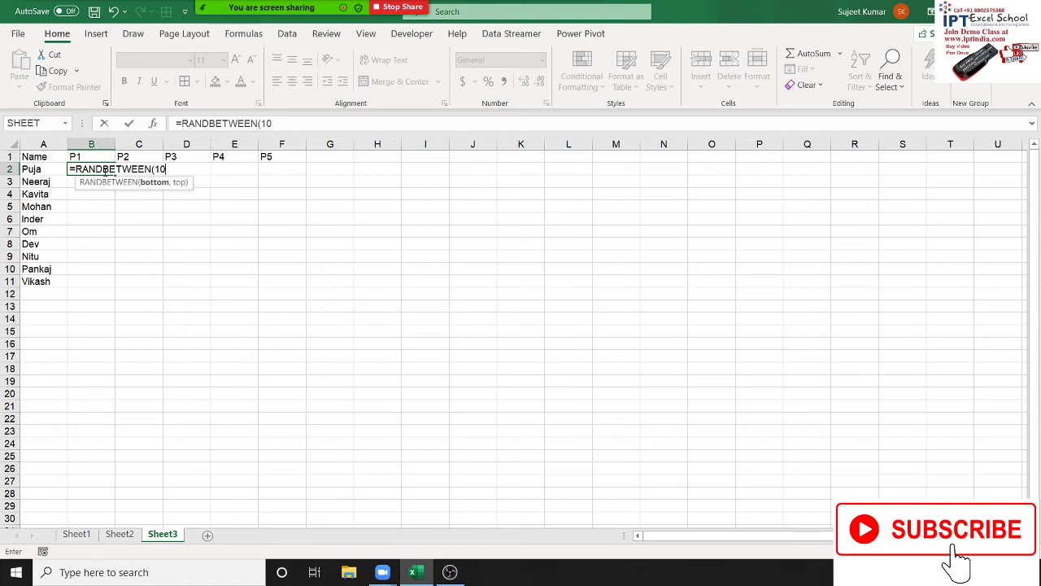
{"action": "type", "text": ",90)"}
{"action": "key", "text": "Return"}
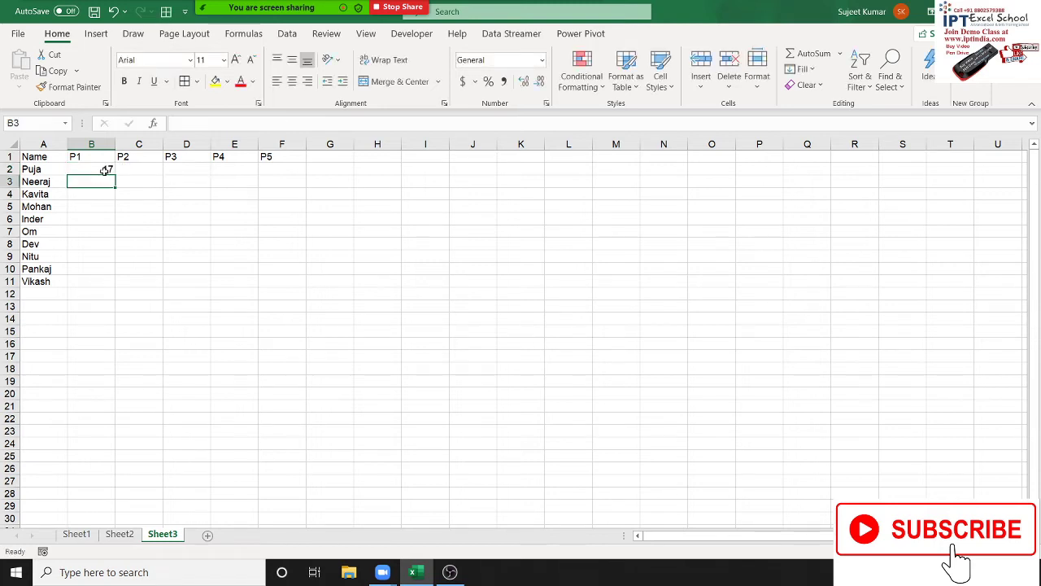
{"action": "left_click_drag", "start_coordinate": [106, 169], "coordinate": [171, 169]}
{"action": "key", "text": "shift+Right"}
{"action": "key", "text": "shift+Right"}
{"action": "key", "text": "shift+Down"}
{"action": "key", "text": "shift+Down"}
{"action": "key", "text": "shift+Down"}
{"action": "key", "text": "shift+Down"}
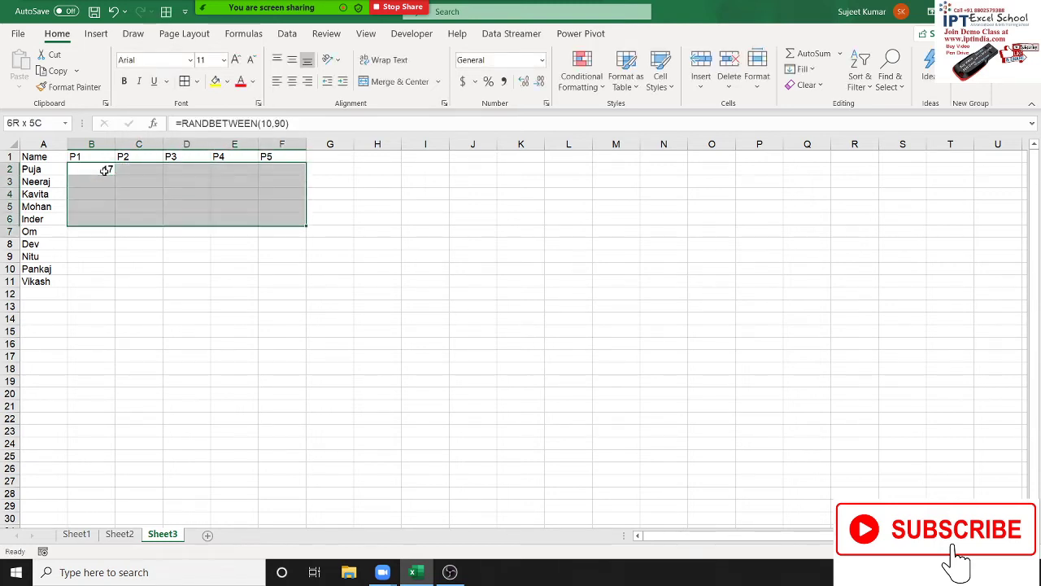
{"action": "key", "text": "shift+Down"}
{"action": "key", "text": "shift+Down"}
{"action": "key", "text": "shift+Down"}
{"action": "key", "text": "shift+Down"}
{"action": "key", "text": "ctrl+d"}
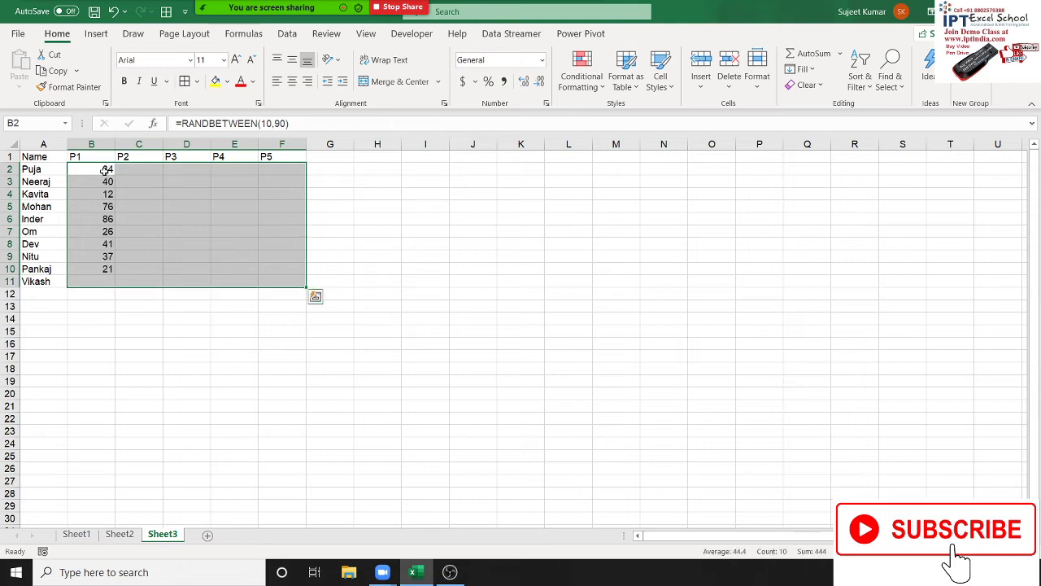
{"action": "key", "text": "ctrl+r"}
Step: Replace the B2:F11 formulas with their fixed values using Paste Values
{"action": "key", "text": "ctrl+c"}
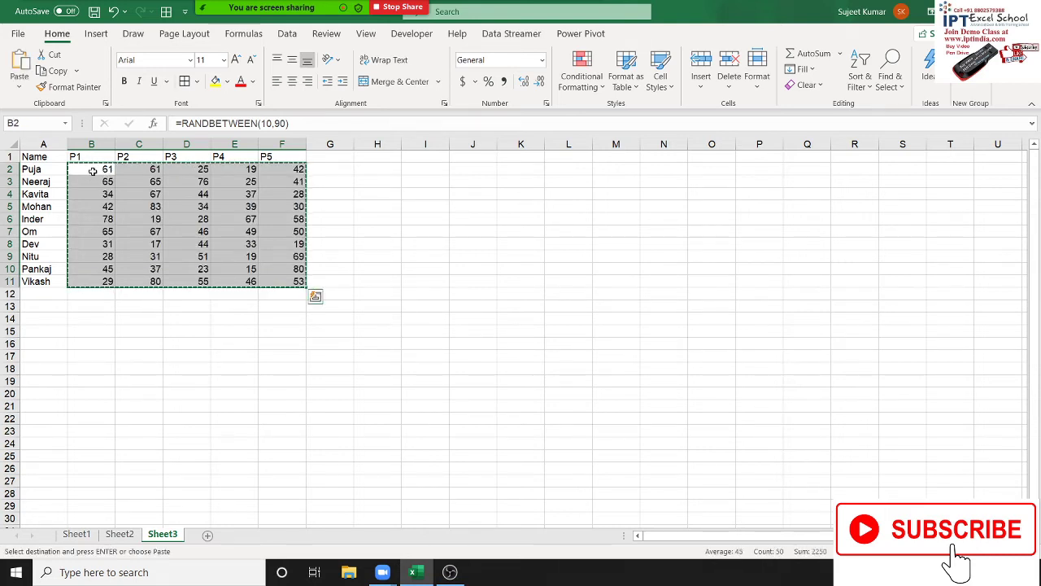
{"action": "left_click", "coordinate": [19, 87]}
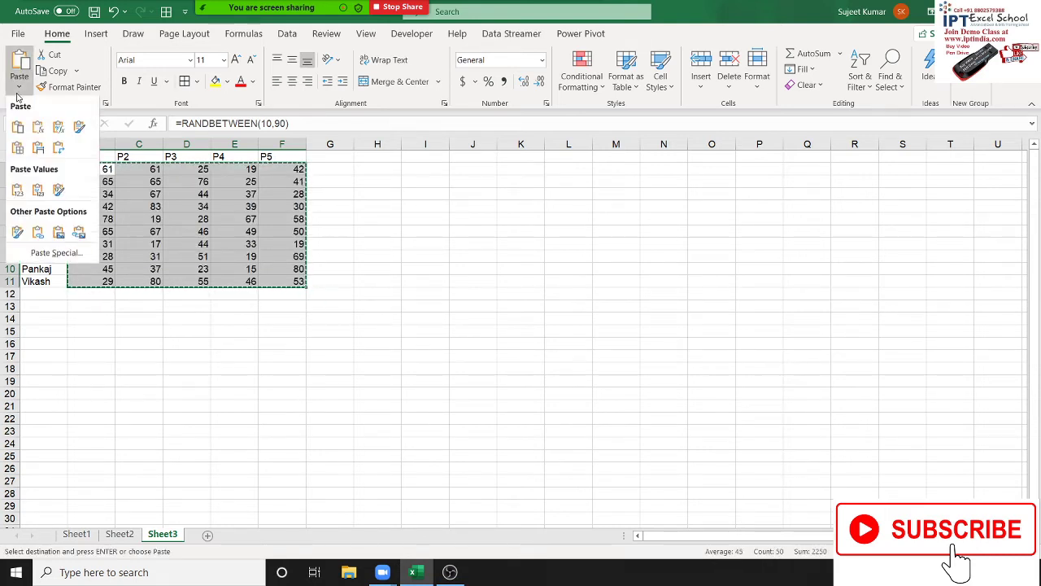
{"action": "left_click", "coordinate": [14, 191]}
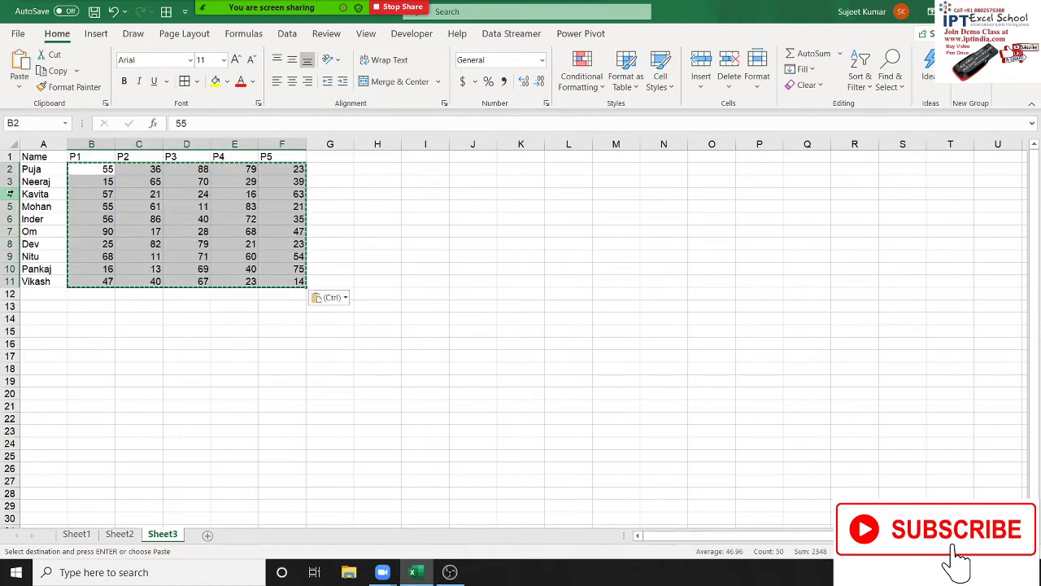
{"action": "left_click", "coordinate": [82, 193]}
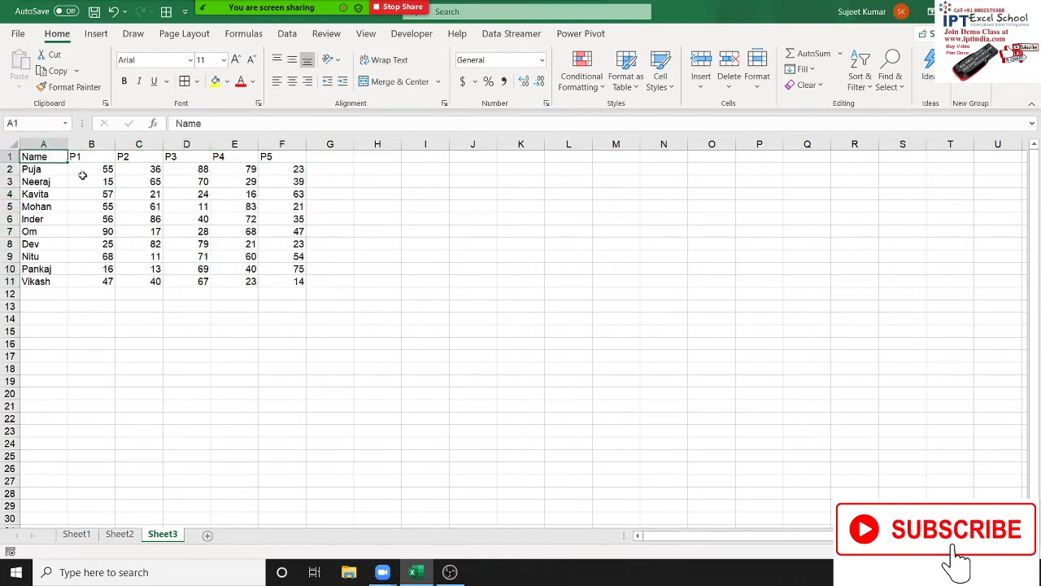
Step: Copy the B1:F11 block of P1–P5 headers and scores
{"action": "left_click_drag", "start_coordinate": [41, 156], "coordinate": [275, 280]}
{"action": "key", "text": "ctrl+c"}
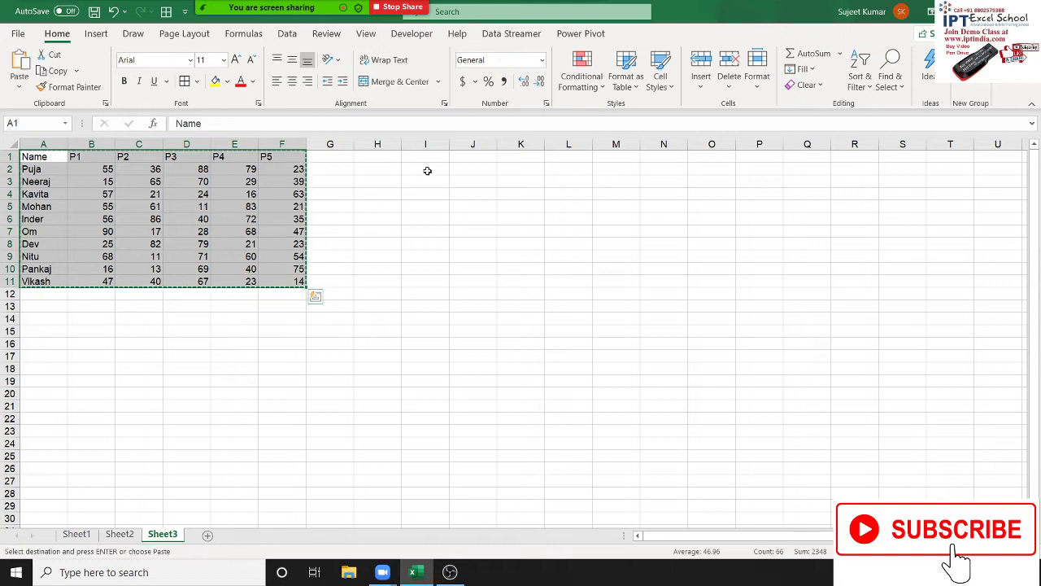
{"action": "key", "text": "Escape"}
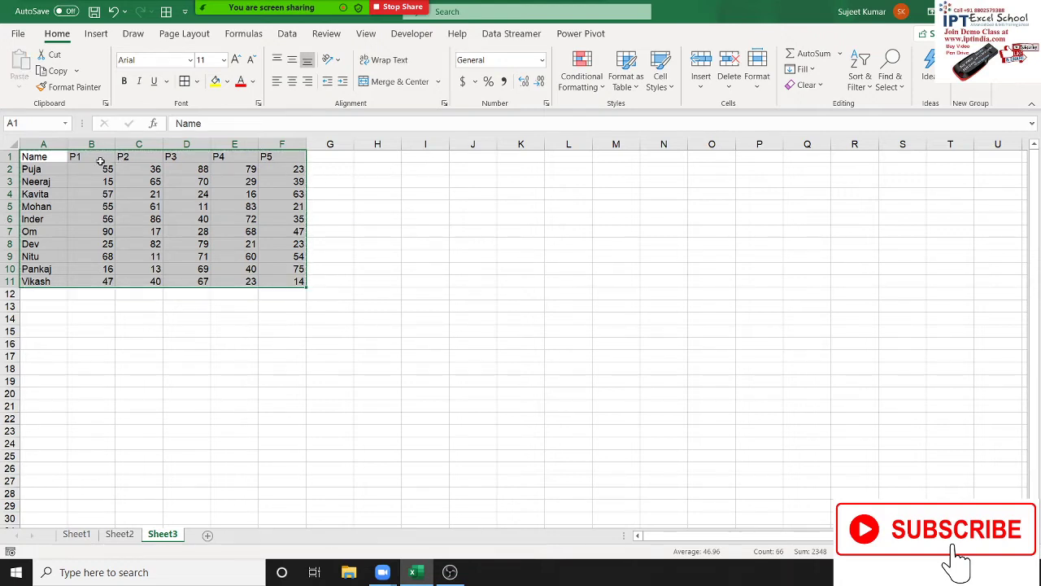
{"action": "left_click_drag", "start_coordinate": [93, 169], "coordinate": [296, 281]}
{"action": "mouse_move", "coordinate": [93, 156]}
{"action": "left_mouse_down"}
{"action": "mouse_move", "coordinate": [248, 221]}
{"action": "mouse_move", "coordinate": [279, 281]}
{"action": "left_mouse_up"}
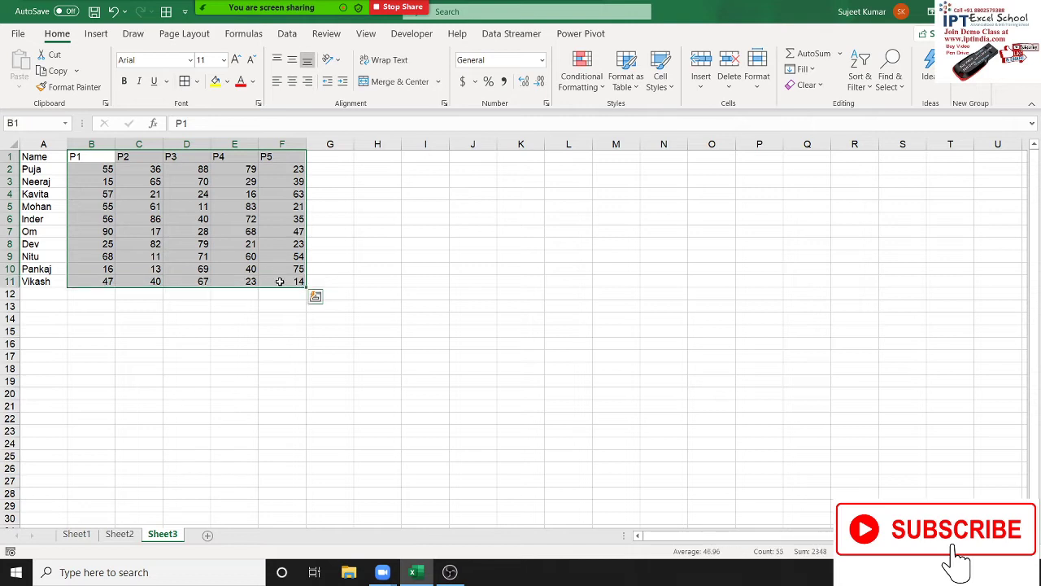
{"action": "key", "text": "ctrl+c"}
Step: Paste the score block at I1 and enter =RANDBETWEEN(10,90) in I2
{"action": "left_click", "coordinate": [430, 162]}
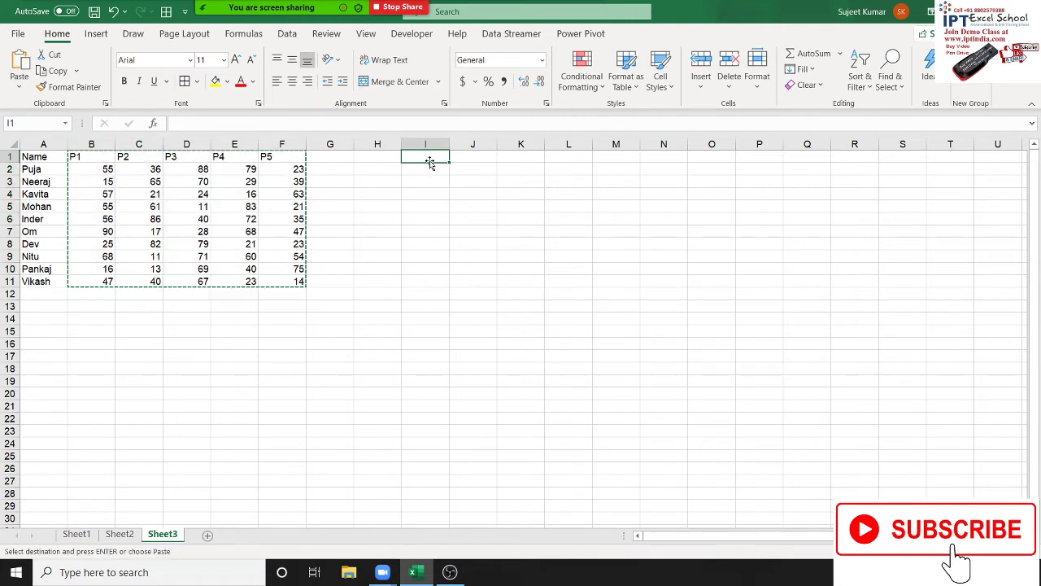
{"action": "key", "text": "ctrl+v"}
{"action": "key", "text": "Escape"}
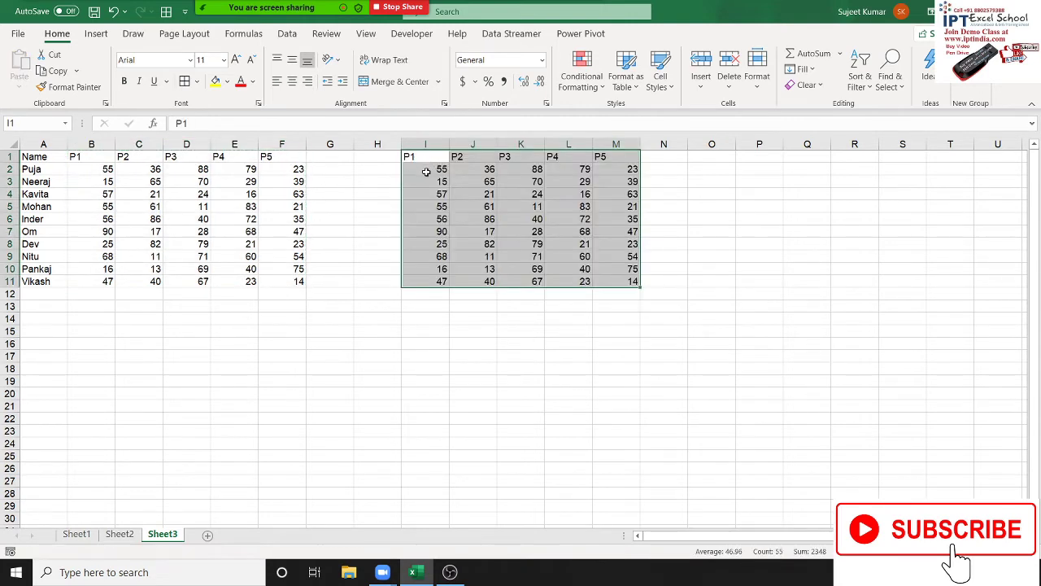
{"action": "left_click", "coordinate": [426, 172]}
{"action": "type", "text": "=ra"}
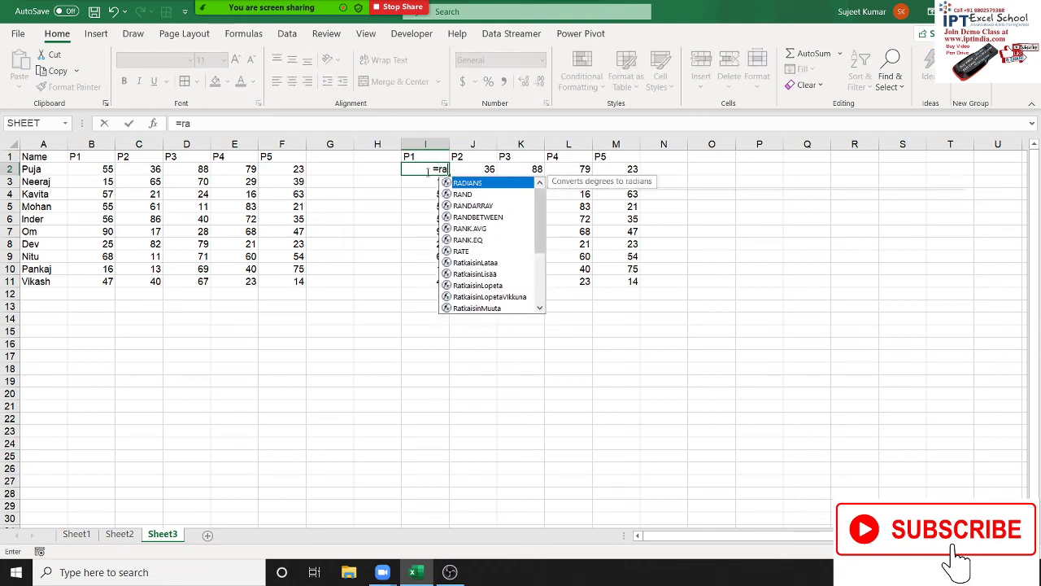
{"action": "key", "text": "Down"}
{"action": "key", "text": "Down"}
{"action": "key", "text": "Down"}
{"action": "key", "text": "Tab"}
{"action": "type", "text": "0"}
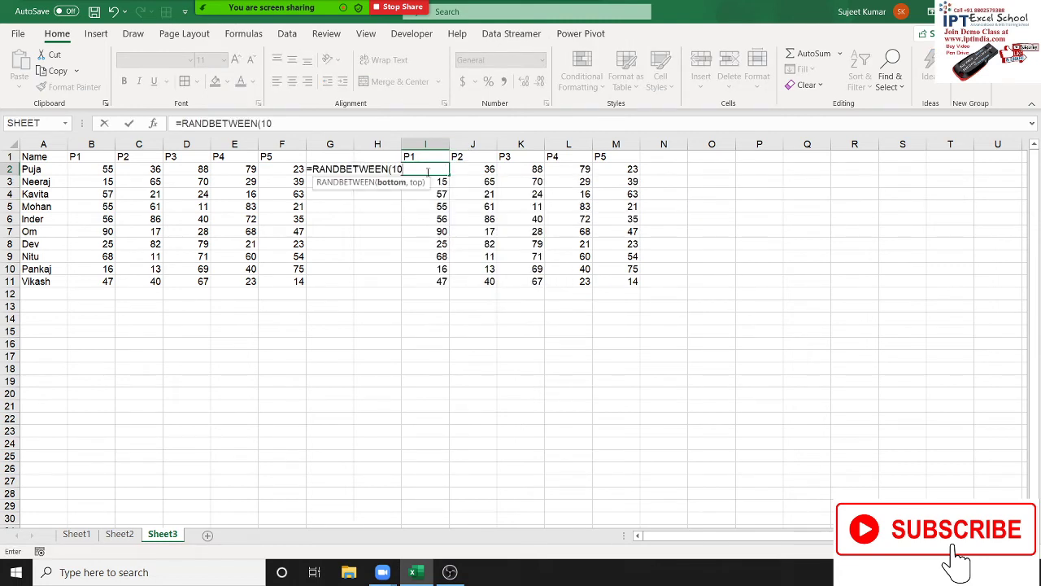
{"action": "type", "text": ",90"}
{"action": "key", "text": "Return"}
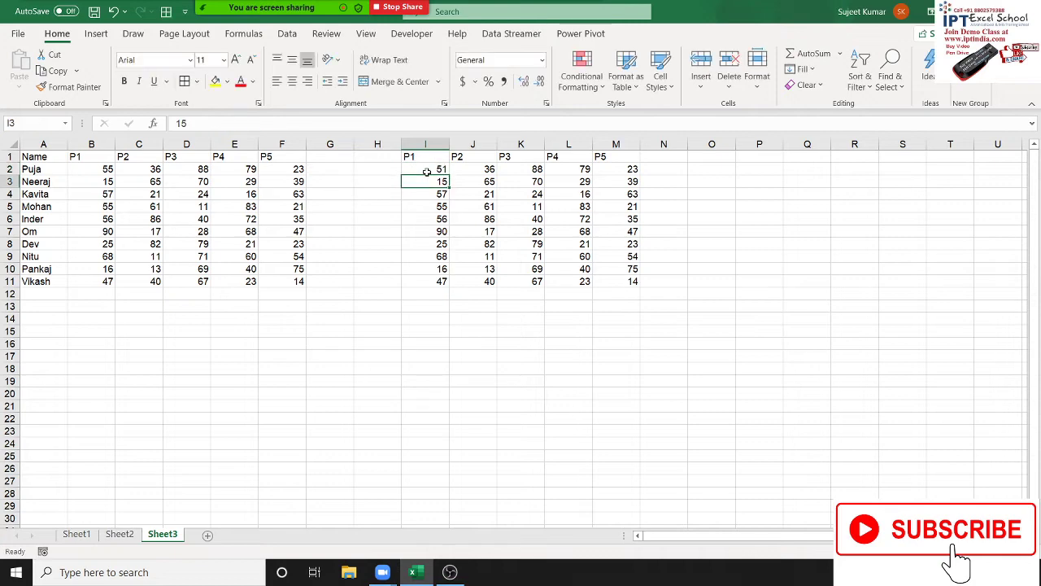
Step: Fill the formula over I2:M11 and paste the results back as fixed values
{"action": "left_click", "coordinate": [426, 172]}
{"action": "key", "text": "ctrl+shift+Right"}
{"action": "key", "text": "ctrl+shift+Down"}
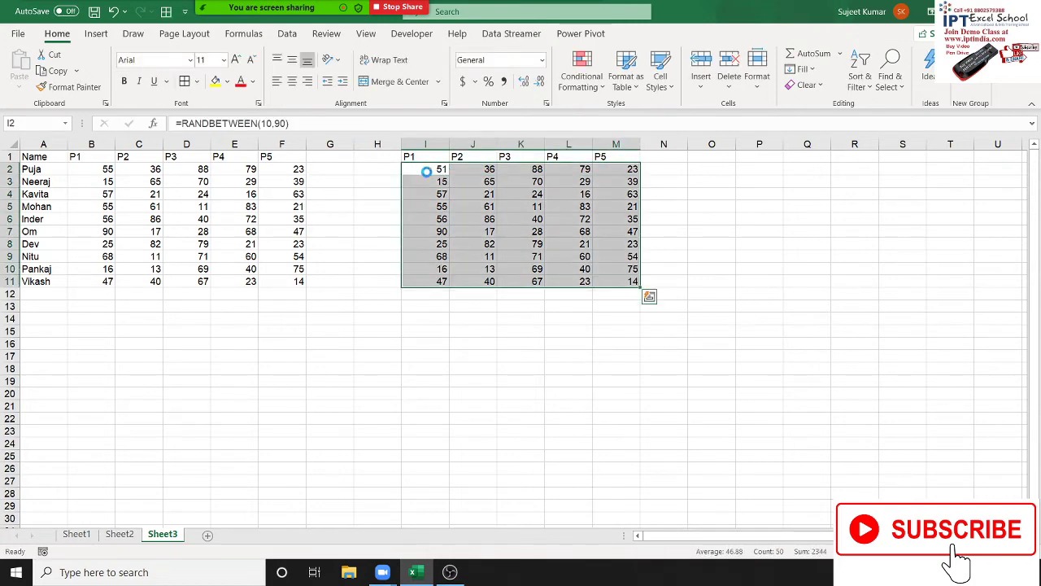
{"action": "key", "text": "ctrl+c"}
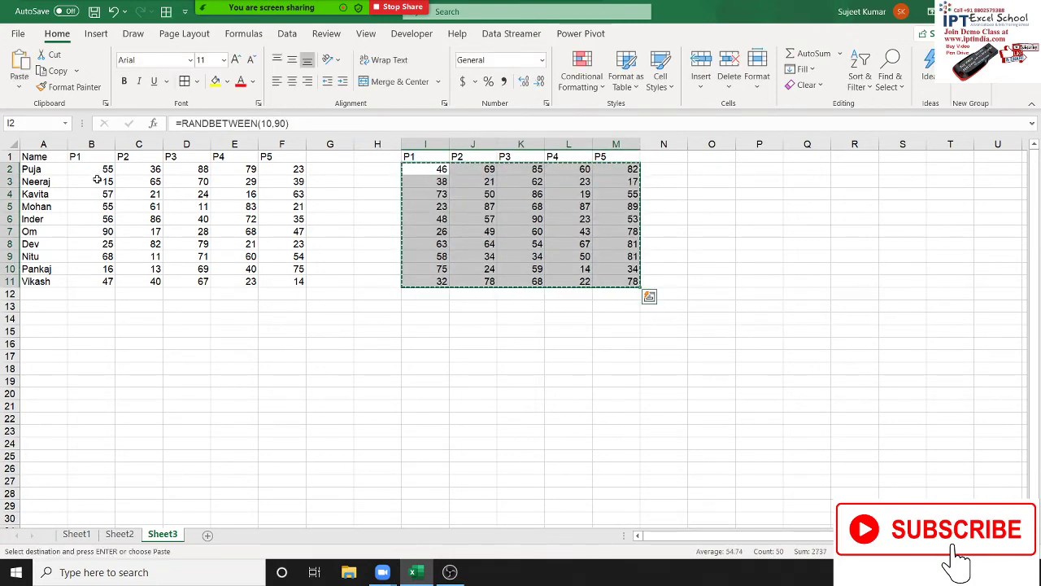
{"action": "left_click", "coordinate": [19, 87]}
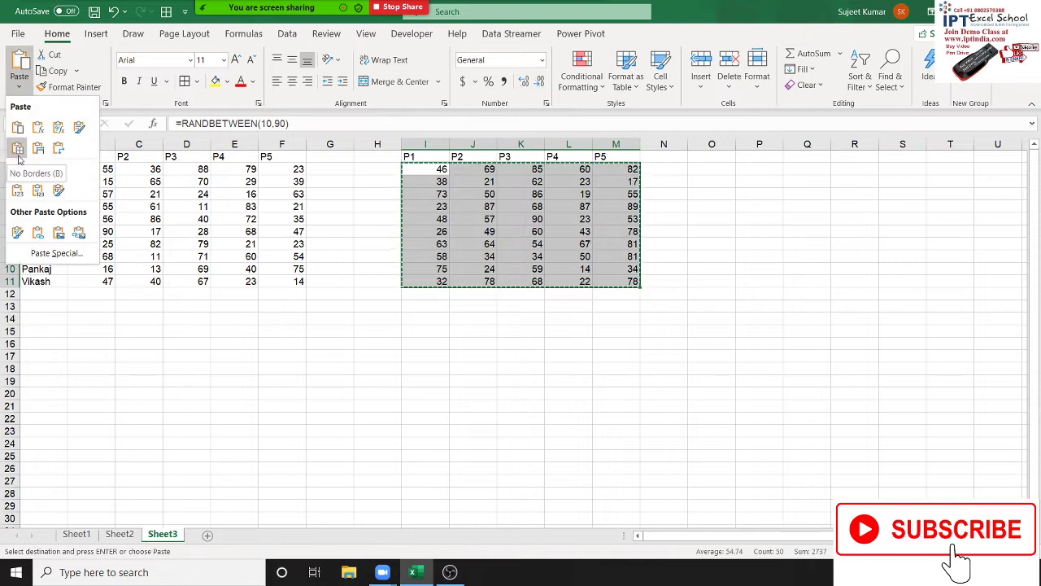
{"action": "left_click", "coordinate": [17, 190]}
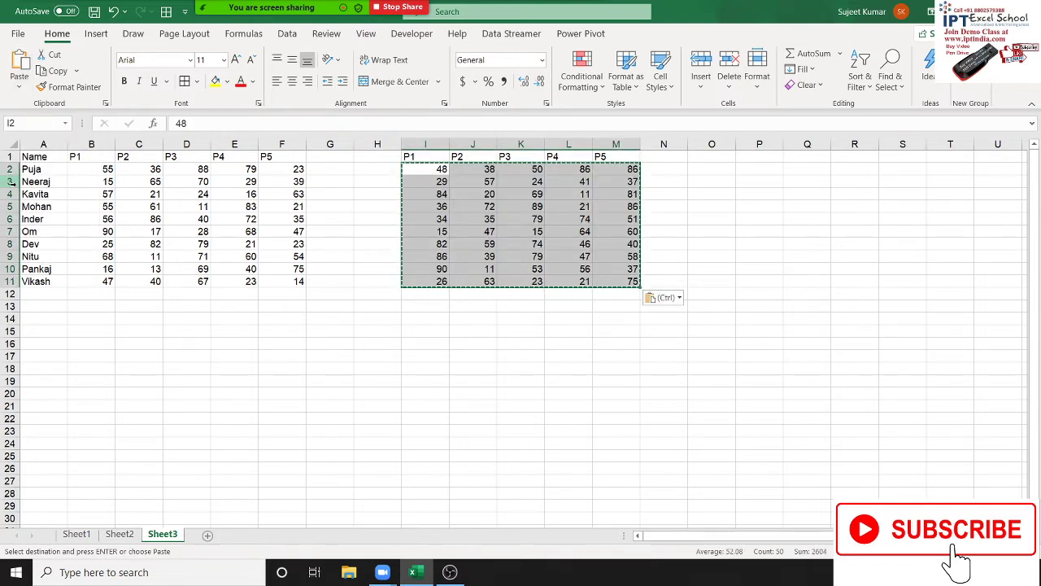
{"action": "key", "text": "Escape"}
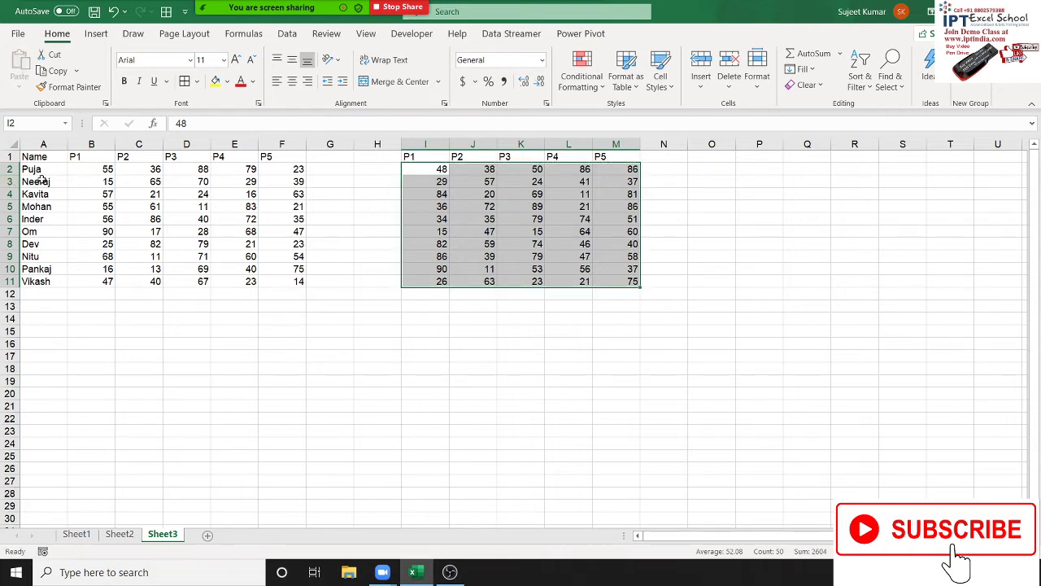
Step: Label cell H1 'Target', then select cells A2 and B2
{"action": "left_click", "coordinate": [378, 161]}
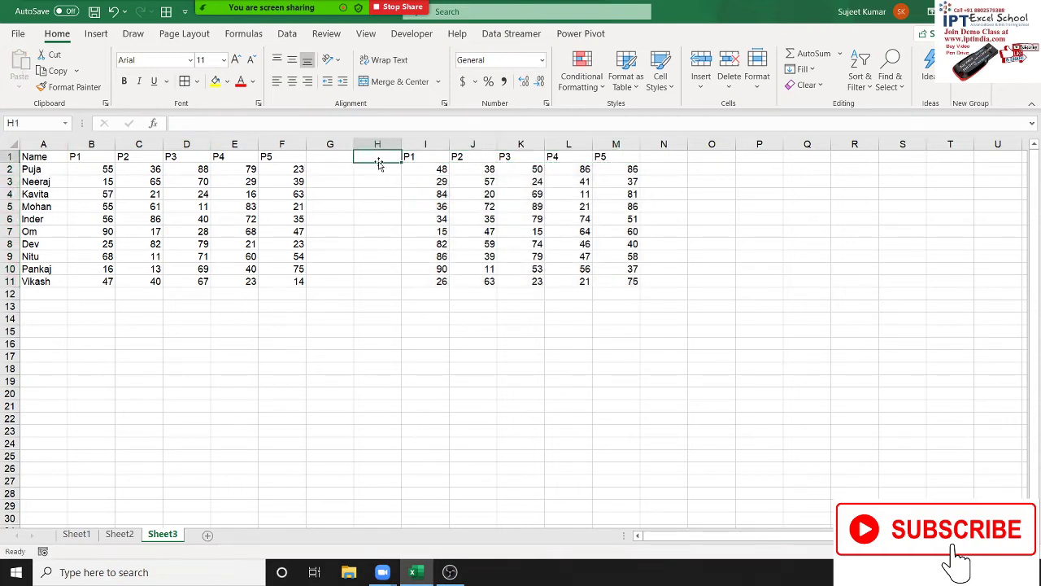
{"action": "type", "text": "Target"}
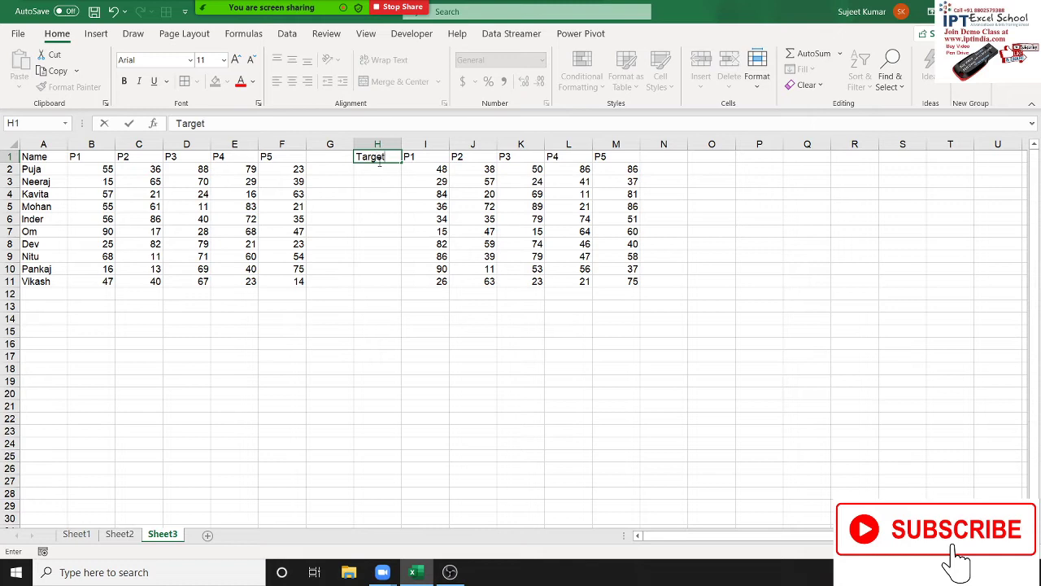
{"action": "key", "text": "Return"}
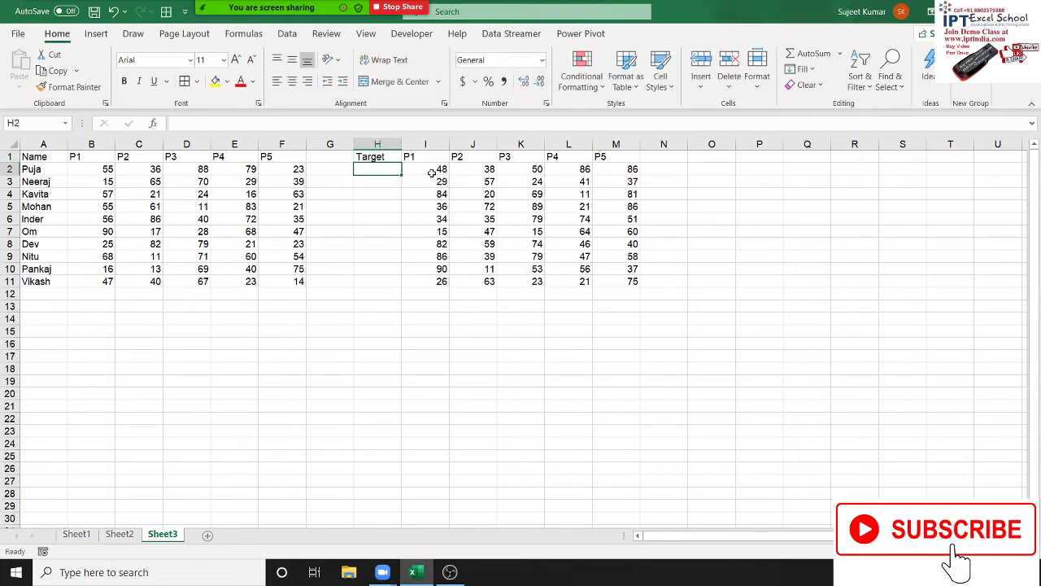
{"action": "left_click", "coordinate": [30, 170]}
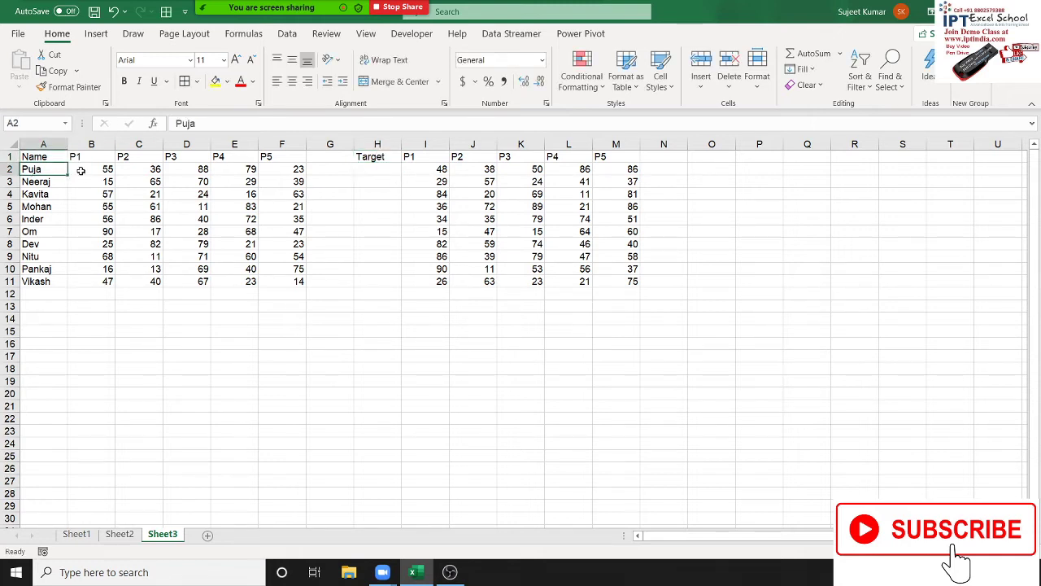
{"action": "left_click", "coordinate": [81, 170]}
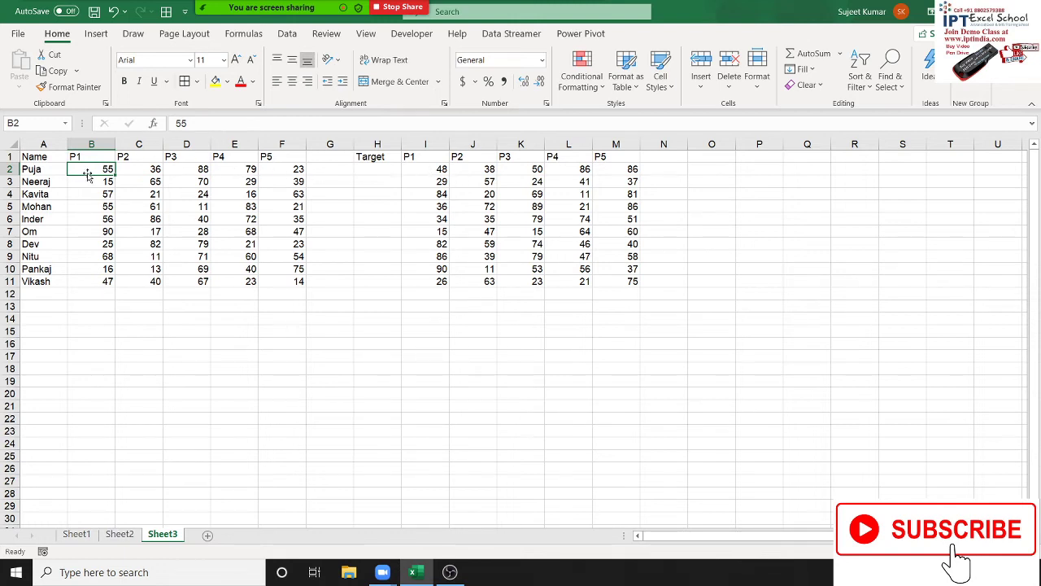
{"action": "left_click", "coordinate": [472, 173]}
{"action": "left_click", "coordinate": [152, 169]}
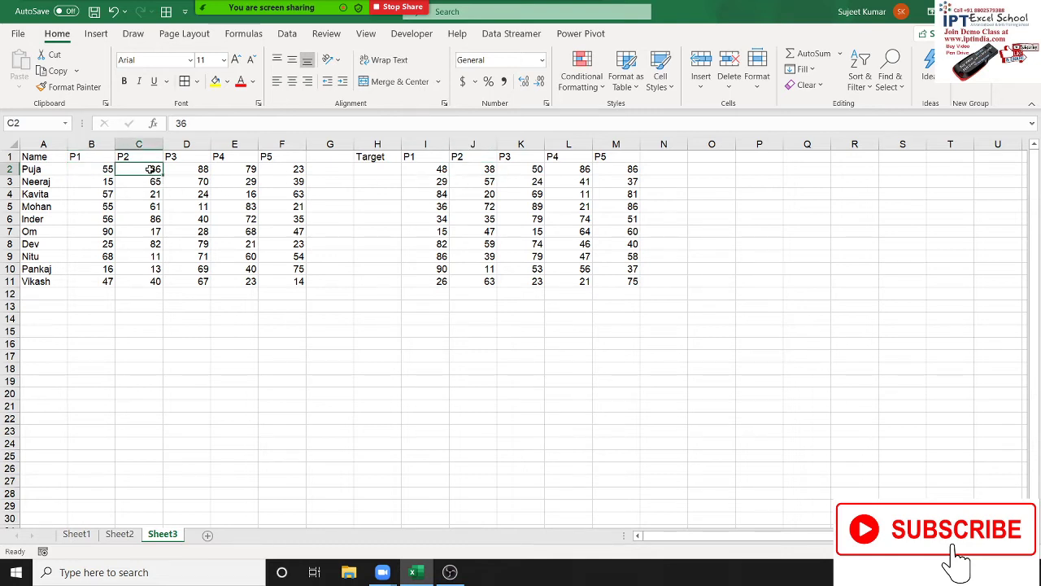
{"action": "left_click", "coordinate": [519, 169]}
{"action": "left_click", "coordinate": [201, 173]}
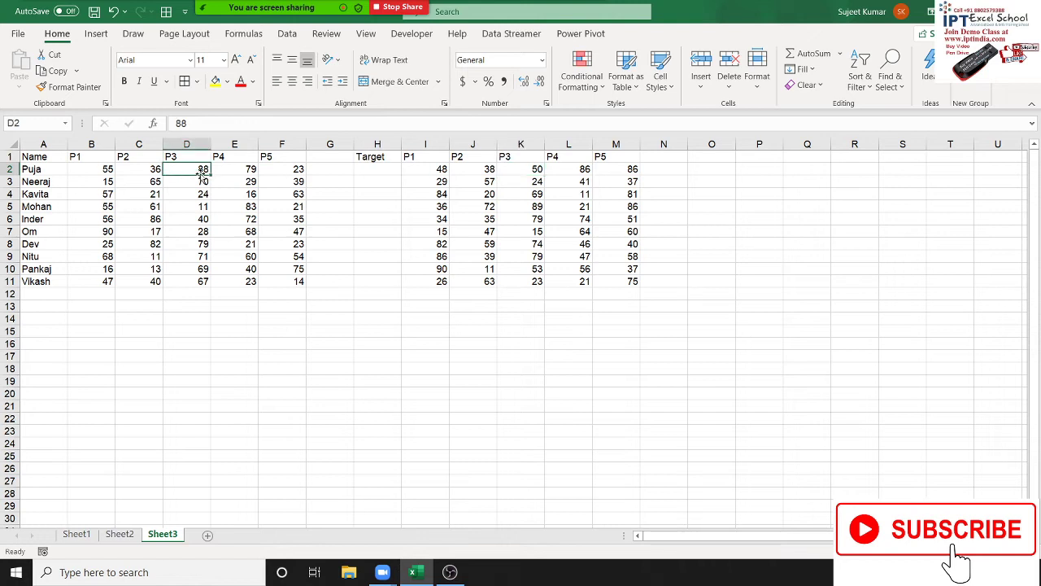
{"action": "left_click", "coordinate": [85, 174]}
{"action": "left_click", "coordinate": [239, 125]}
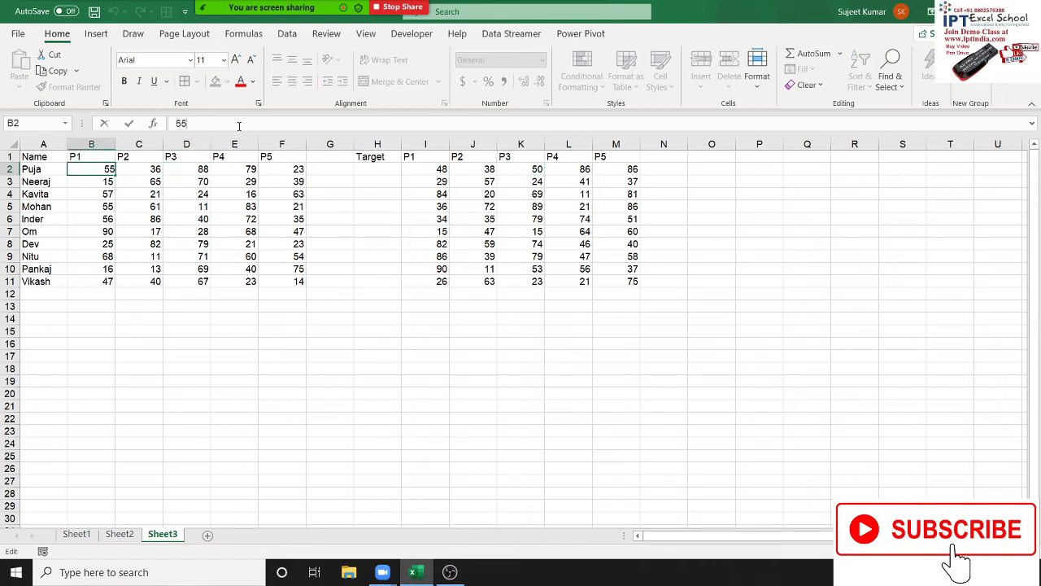
{"action": "type", "text": "/4"}
{"action": "type", "text": "8"}
{"action": "left_click", "coordinate": [155, 170]}
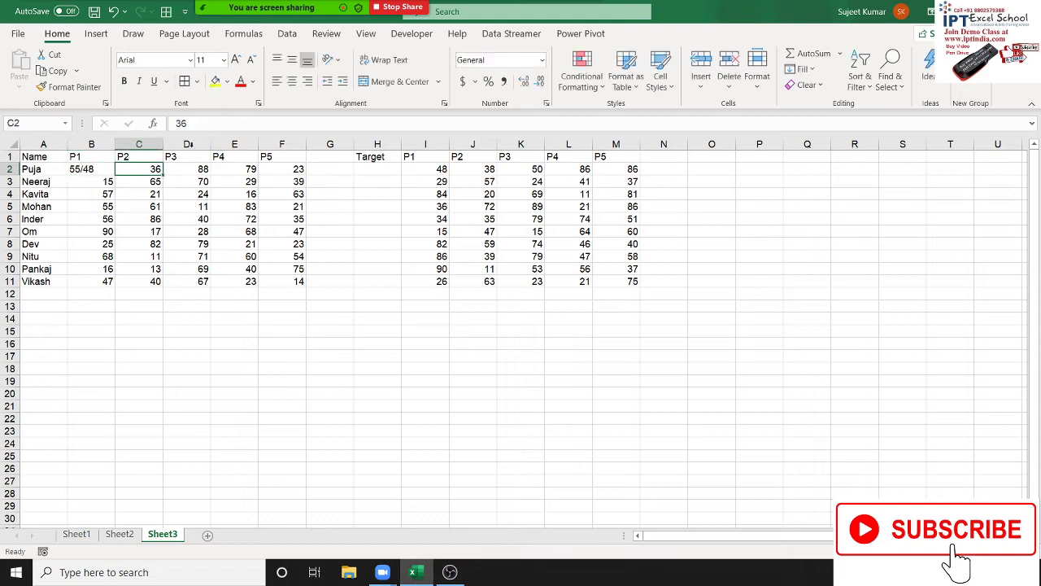
{"action": "left_click", "coordinate": [209, 122]}
{"action": "type", "text": "/"}
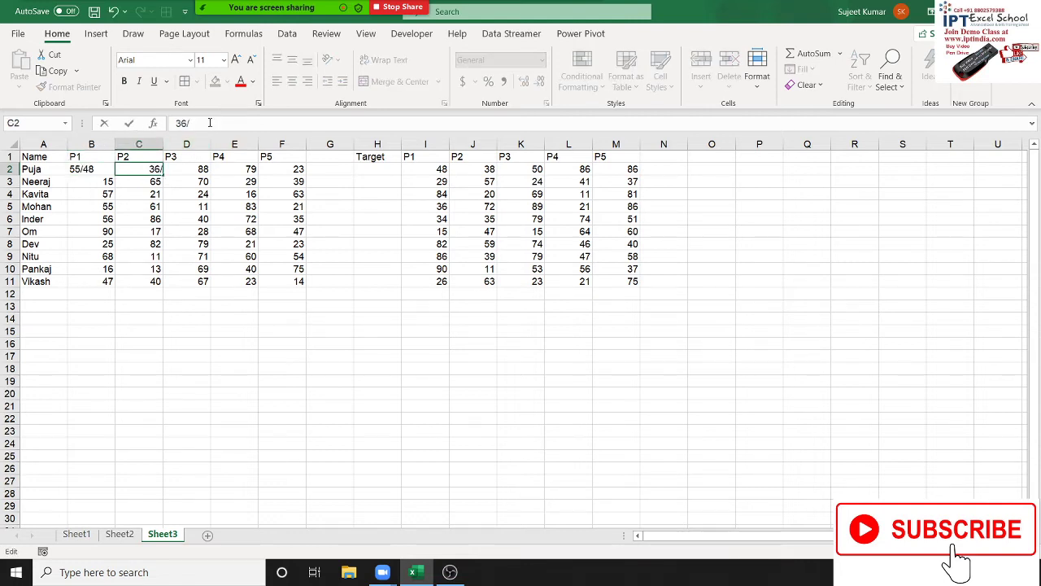
{"action": "type", "text": "38"}
{"action": "left_click", "coordinate": [200, 168]}
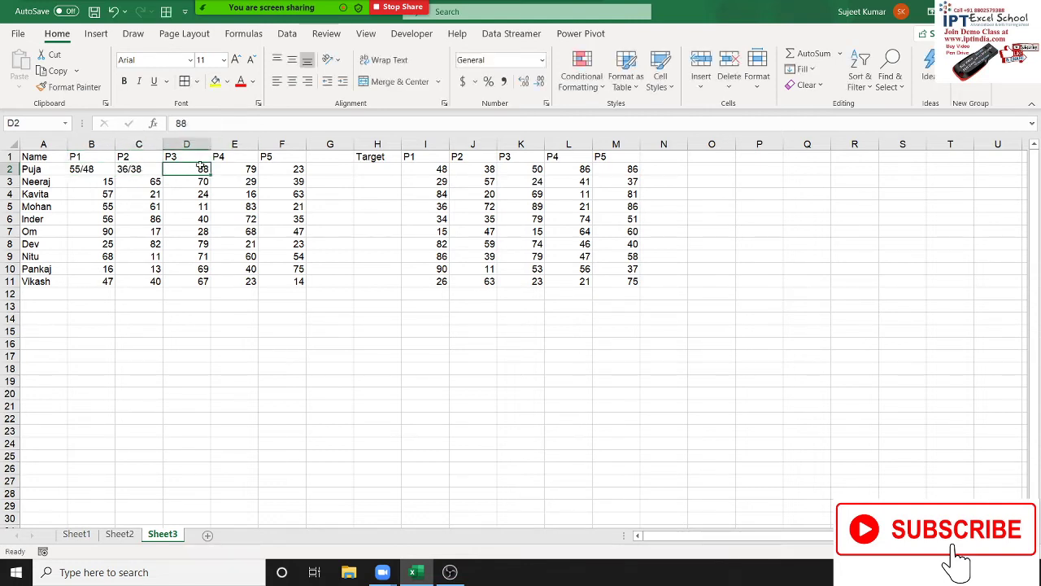
{"action": "left_click", "coordinate": [213, 120]}
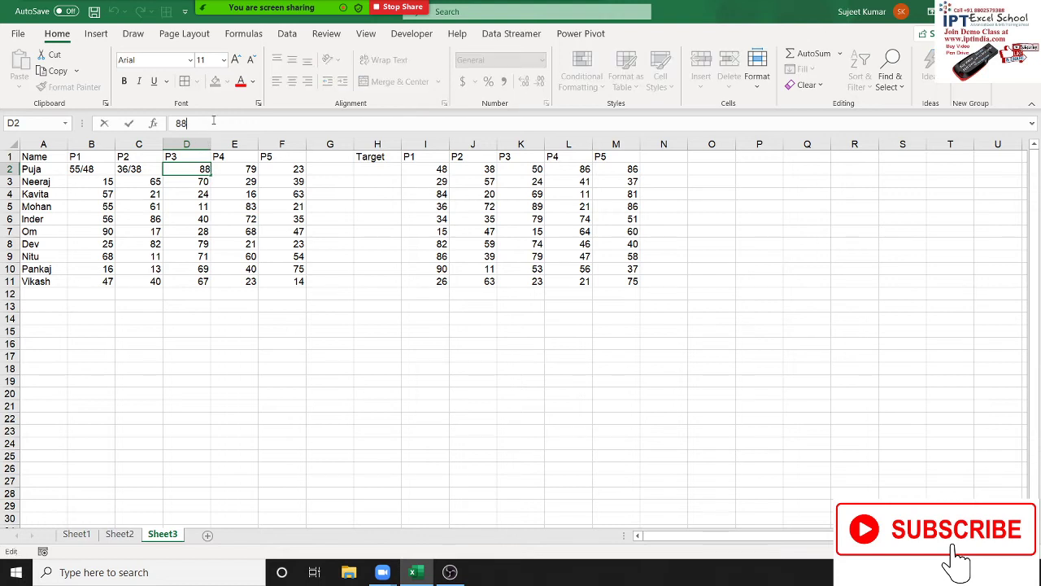
{"action": "type", "text": "/50"}
{"action": "key", "text": "Return"}
{"action": "left_click_drag", "start_coordinate": [536, 170], "coordinate": [650, 165]}
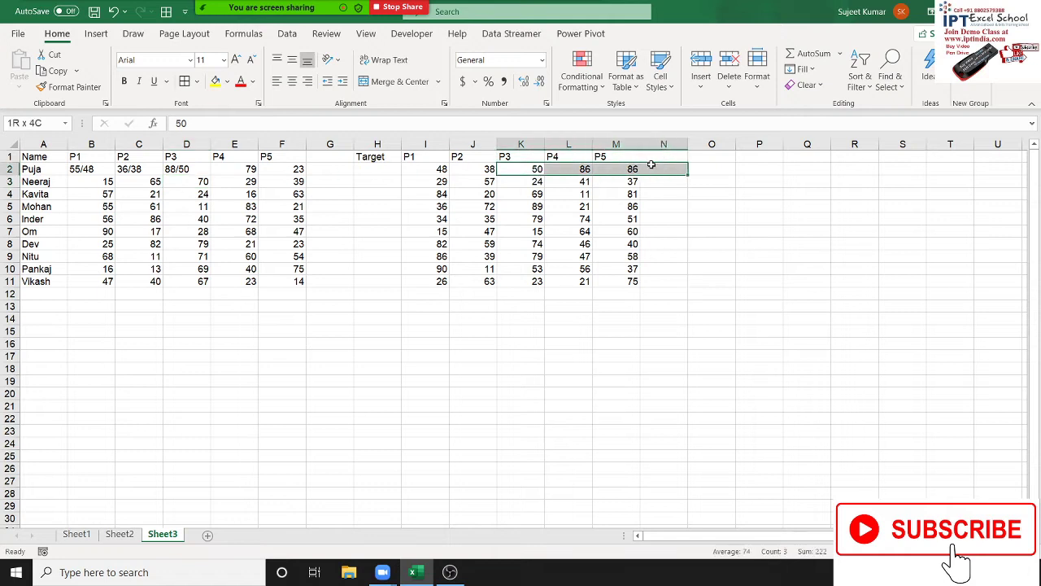
{"action": "left_click_drag", "start_coordinate": [248, 170], "coordinate": [289, 275]}
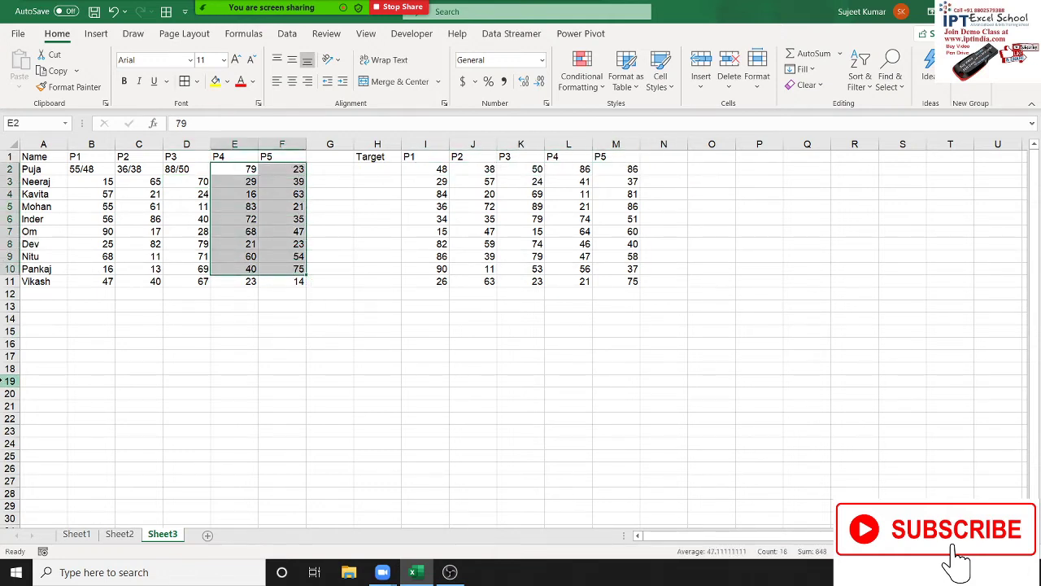
{"action": "key", "text": "ctrl+z"}
{"action": "key", "text": "ctrl+z"}
{"action": "key", "text": "ctrl+z"}
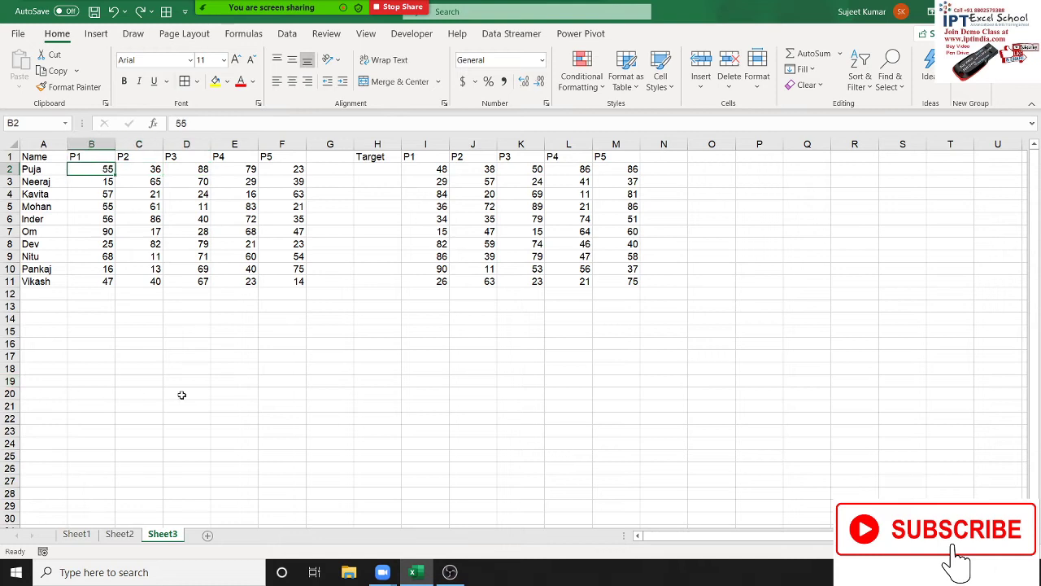
Step: Copy the I2:M11 Target score block and select B2 as the destination
{"action": "left_click_drag", "start_coordinate": [97, 174], "coordinate": [98, 173]}
{"action": "left_click_drag", "start_coordinate": [443, 167], "coordinate": [618, 276]}
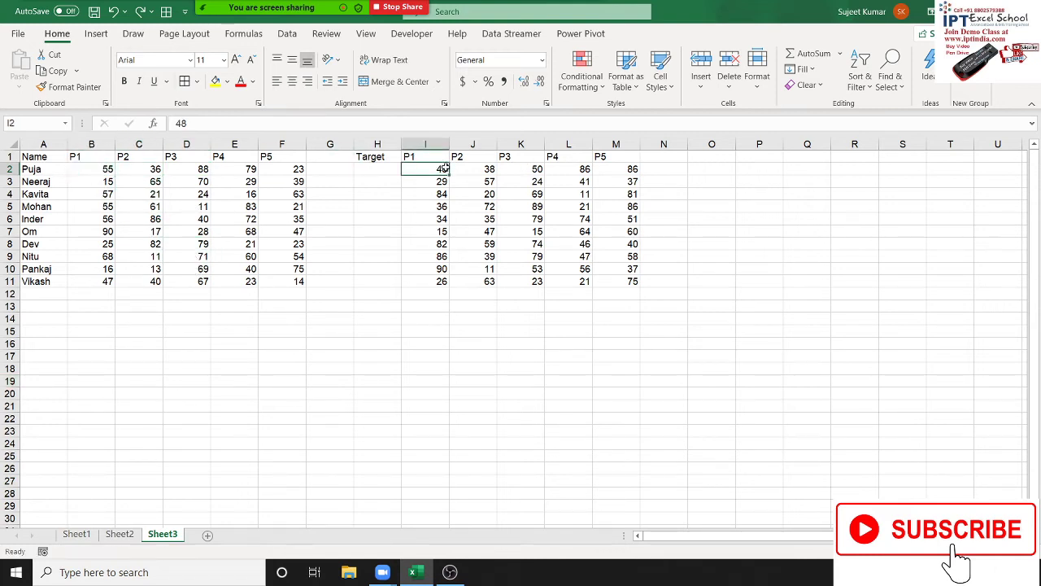
{"action": "key", "text": "ctrl+c"}
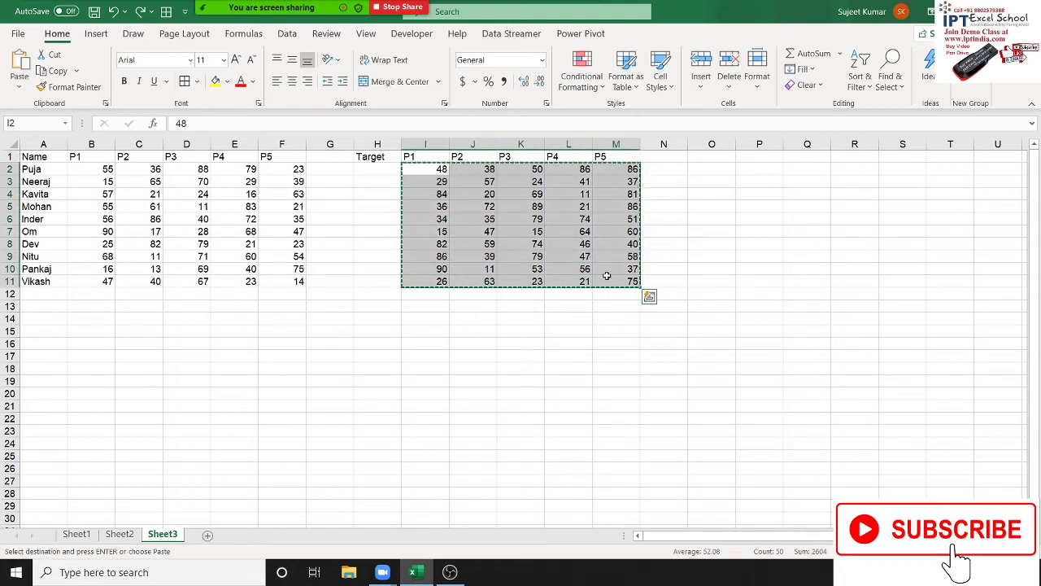
{"action": "left_click", "coordinate": [86, 156]}
{"action": "left_click", "coordinate": [93, 169]}
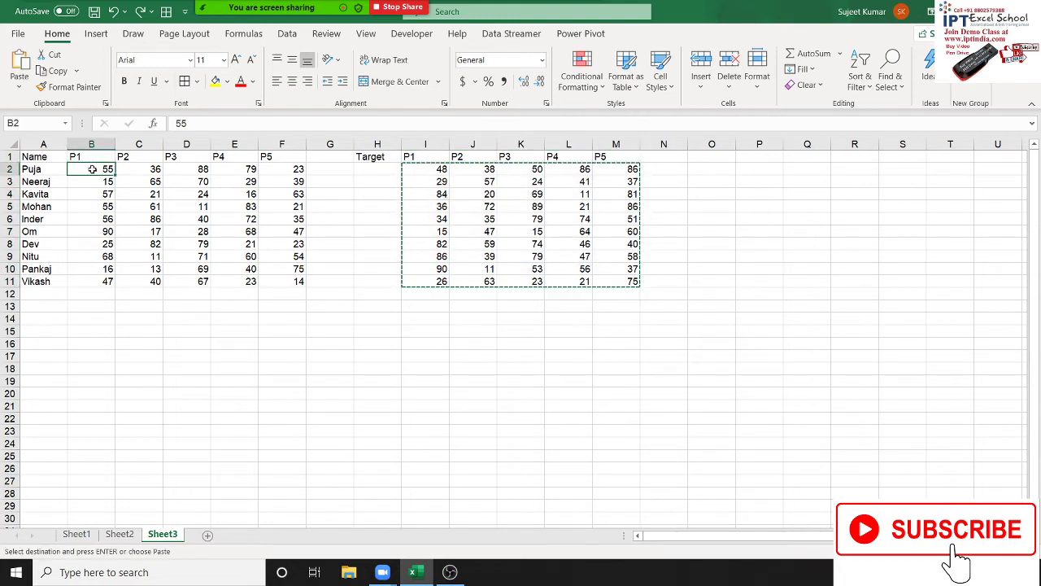
Step: Paste Special Divide the B2:F11 scores by the Target values and apply Percent Style
{"action": "right_click", "coordinate": [92, 168]}
{"action": "left_click", "coordinate": [136, 259]}
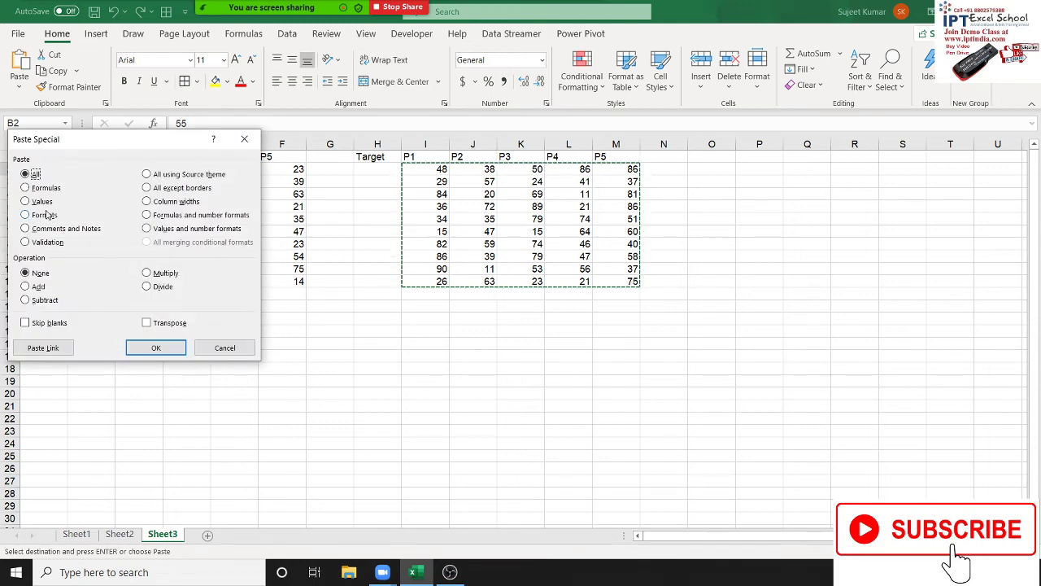
{"action": "left_click", "coordinate": [147, 286]}
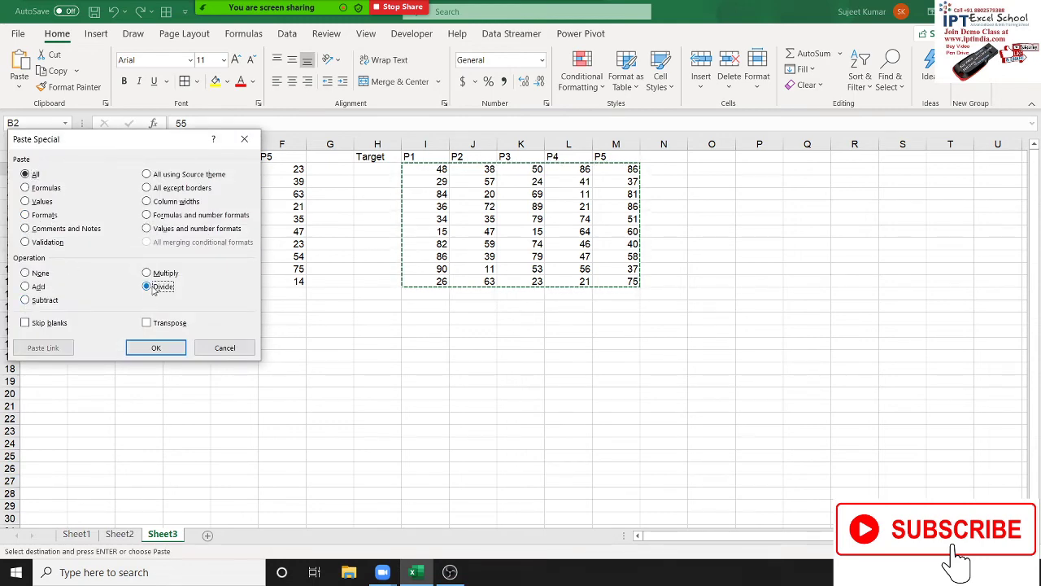
{"action": "left_click_drag", "start_coordinate": [159, 152], "coordinate": [422, 263]}
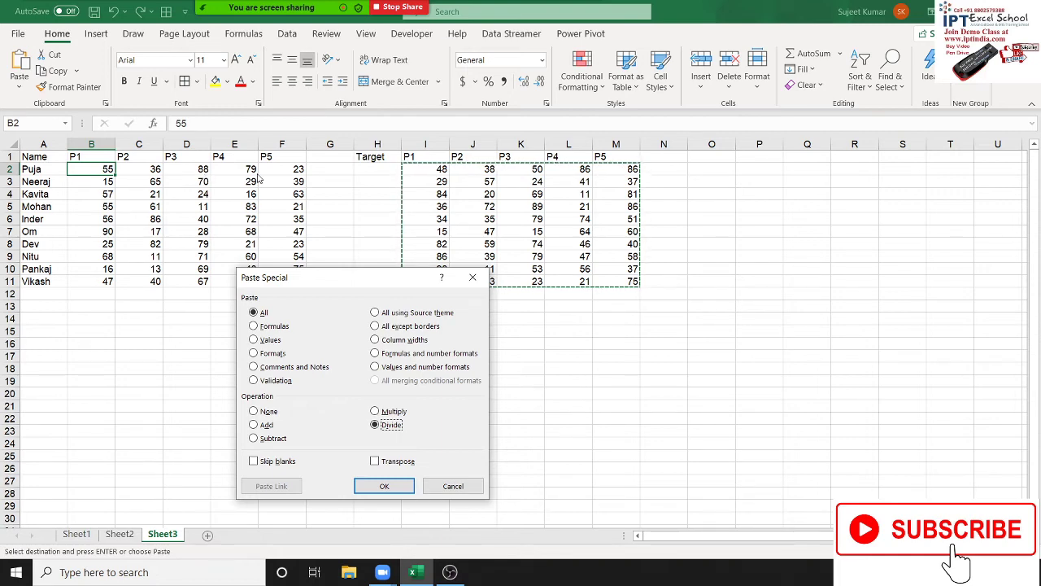
{"action": "left_click", "coordinate": [392, 486]}
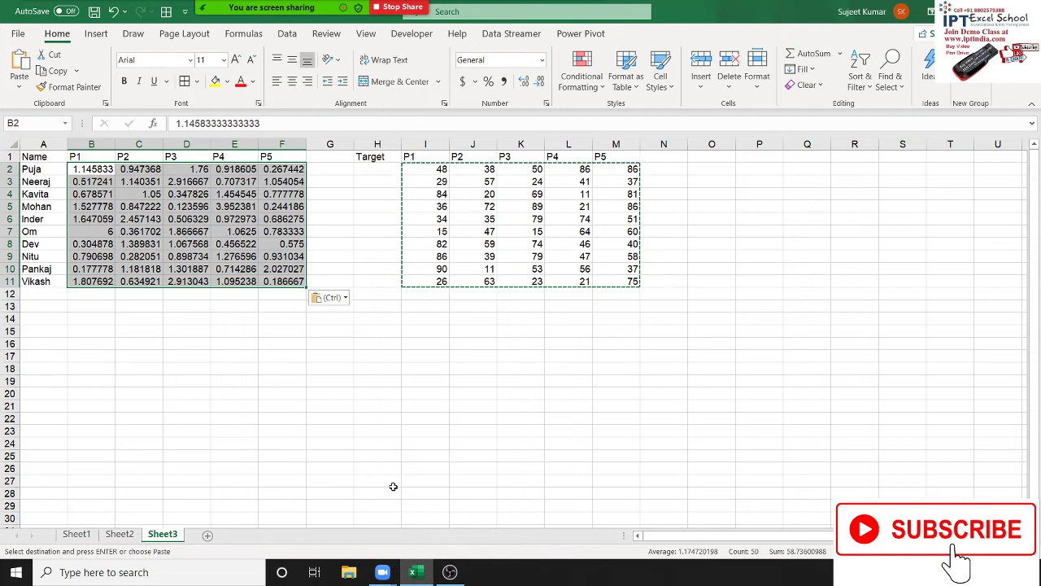
{"action": "left_click", "coordinate": [488, 81]}
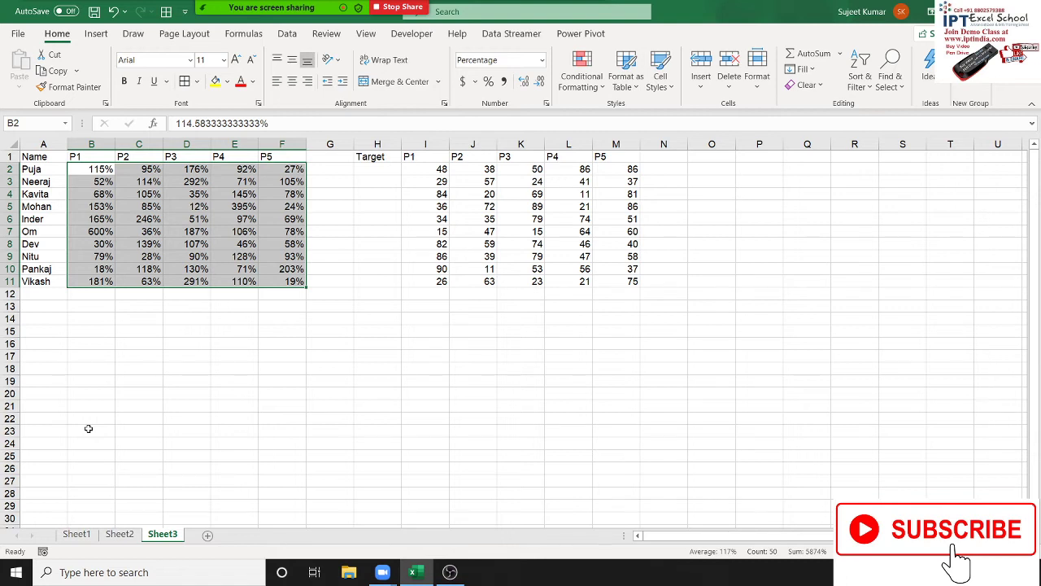
{"action": "left_click", "coordinate": [209, 536]}
Step: Put 'Sales' in A1 and list the figures 85, 36, 52, 36, 65, 45… down to 256 in column A
{"action": "type", "text": "SAles"}
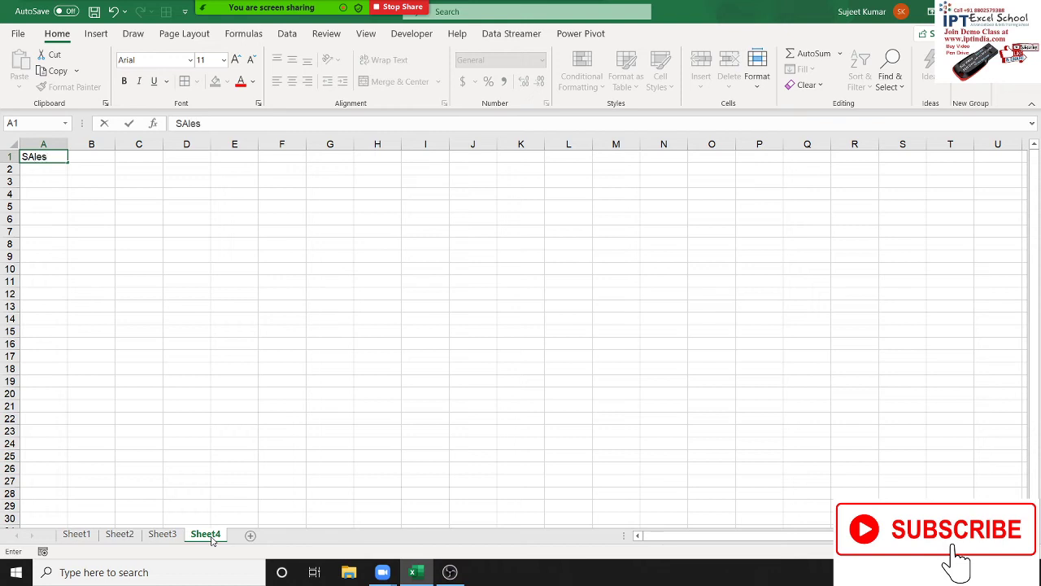
{"action": "key", "text": "Return"}
{"action": "type", "text": "85"}
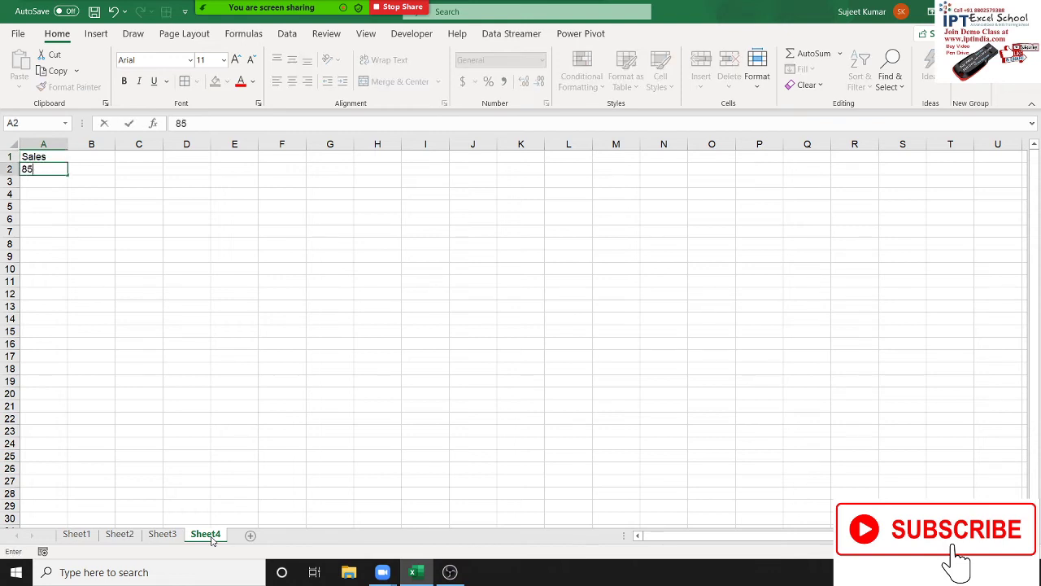
{"action": "key", "text": "Return"}
{"action": "type", "text": "36"}
{"action": "key", "text": "Return"}
{"action": "type", "text": "52"}
{"action": "key", "text": "Return"}
{"action": "type", "text": "36"}
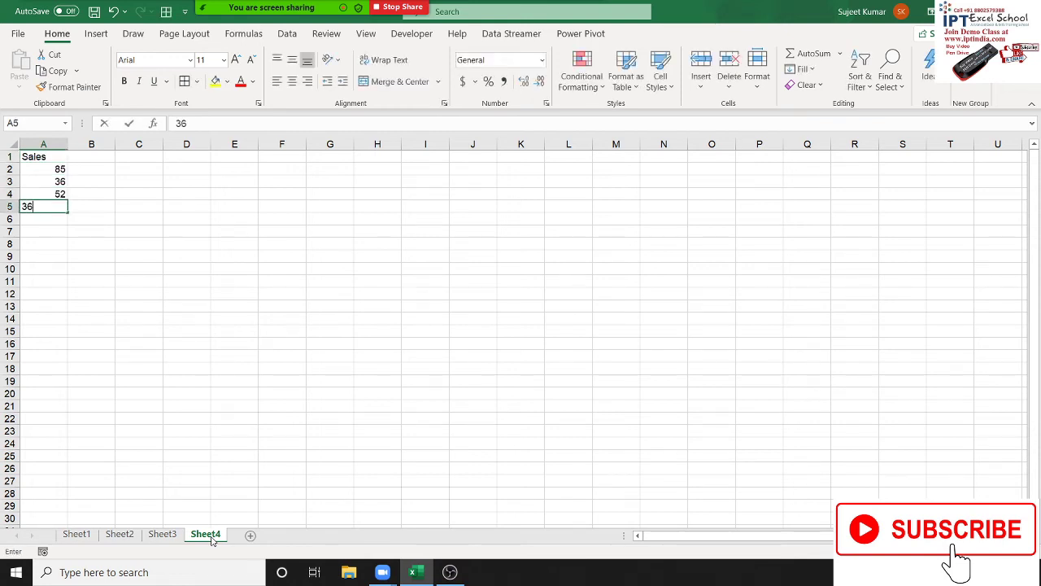
{"action": "key", "text": "Return"}
{"action": "type", "text": "65"}
{"action": "key", "text": "Return"}
{"action": "type", "text": "45"}
{"action": "key", "text": "Return"}
{"action": "type", "text": "2"}
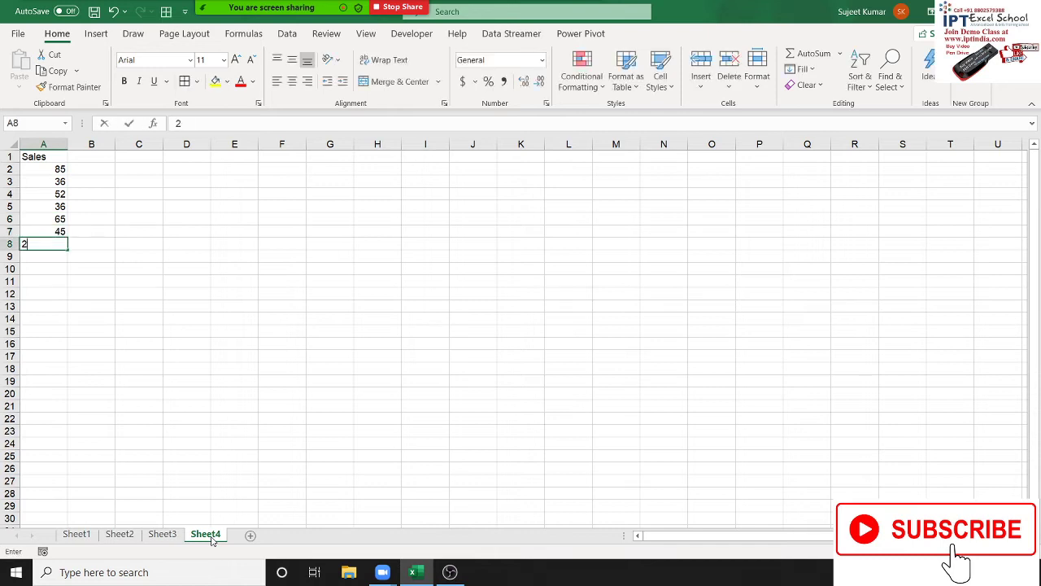
{"action": "type", "text": "5"}
{"action": "key", "text": "Return"}
{"action": "type", "text": "63"}
{"action": "key", "text": "Return"}
{"action": "type", "text": "6"}
{"action": "key", "text": "Return"}
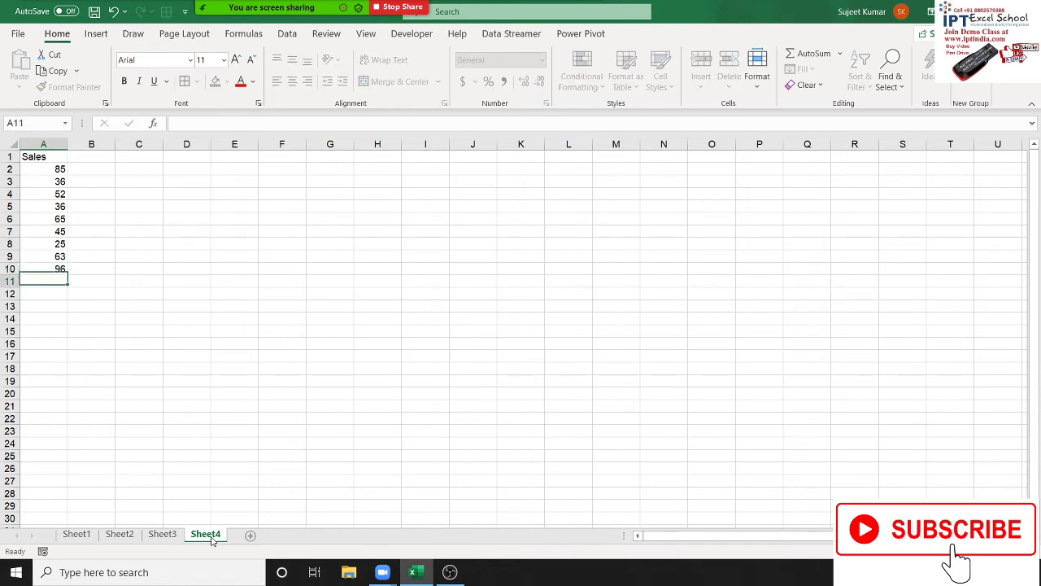
{"action": "type", "text": "25"}
{"action": "key", "text": "Return"}
{"action": "type", "text": "36"}
{"action": "key", "text": "Return"}
{"action": "type", "text": "6"}
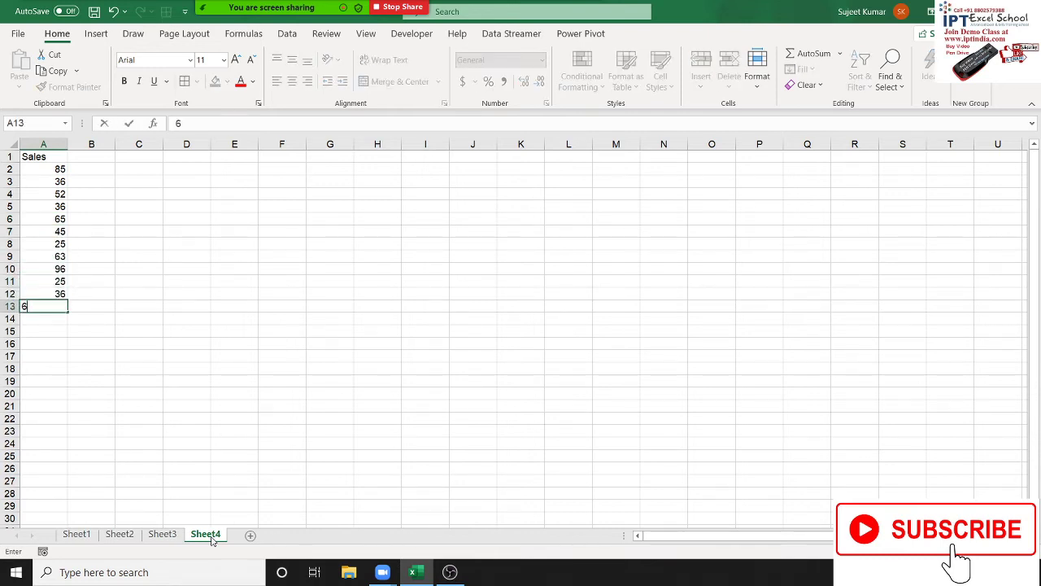
{"action": "type", "text": "5"}
{"action": "key", "text": "Return"}
{"action": "type", "text": "74"}
{"action": "key", "text": "Return"}
{"action": "type", "text": "25"}
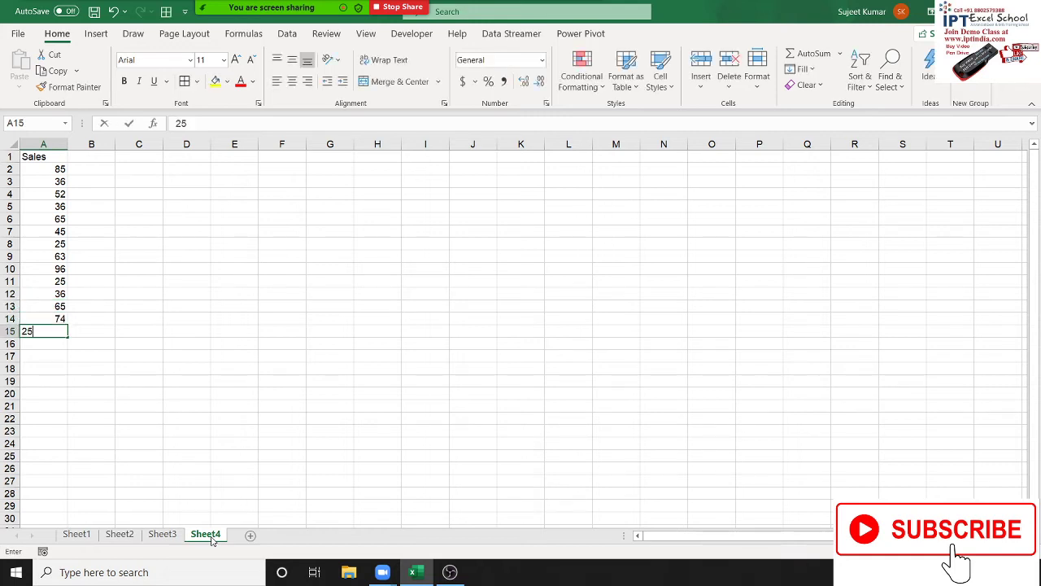
{"action": "key", "text": "Return"}
{"action": "type", "text": "36"}
{"action": "key", "text": "Return"}
{"action": "type", "text": "98"}
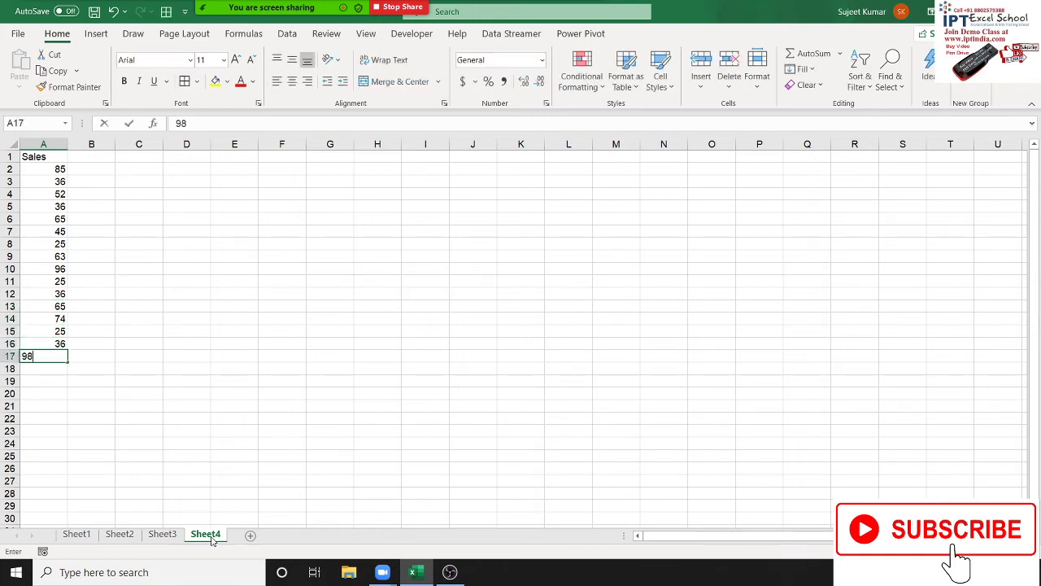
{"action": "key", "text": "Return"}
{"action": "type", "text": "12"}
{"action": "key", "text": "Return"}
{"action": "type", "text": "36"}
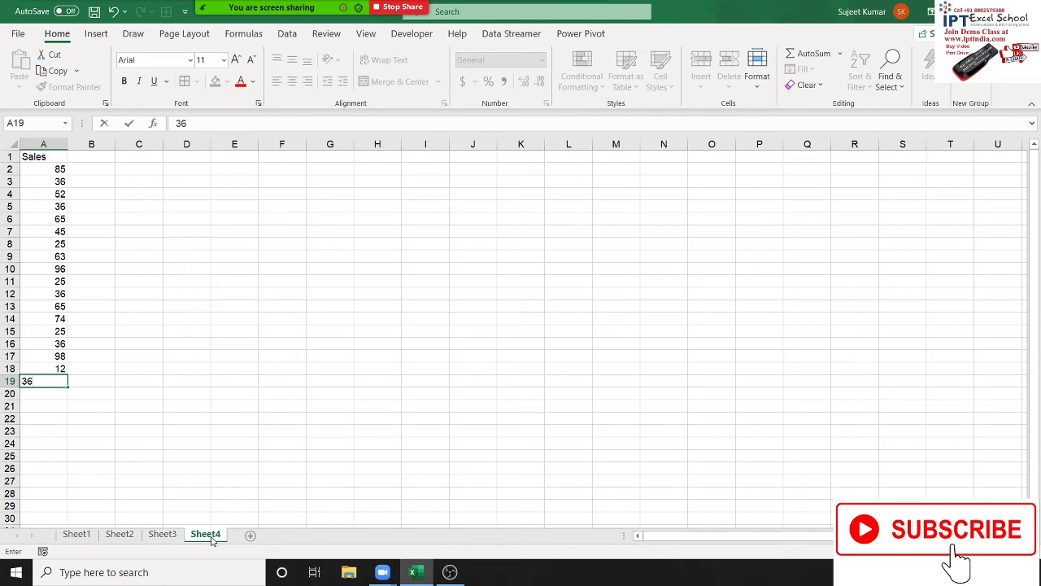
{"action": "key", "text": "Return"}
{"action": "type", "text": "65"}
{"action": "key", "text": "Return"}
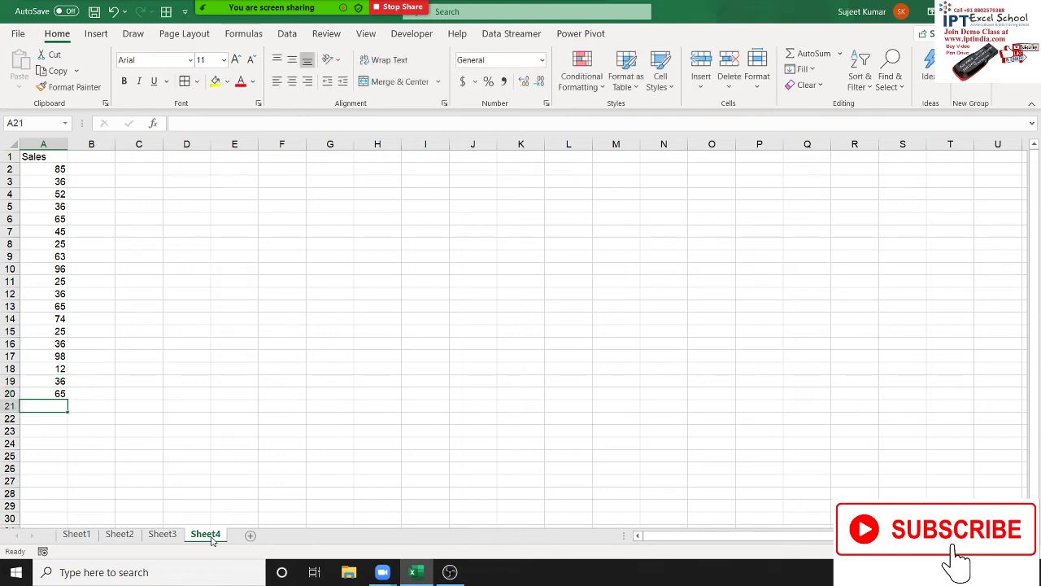
{"action": "type", "text": "36"}
{"action": "key", "text": "Return"}
{"action": "type", "text": "85"}
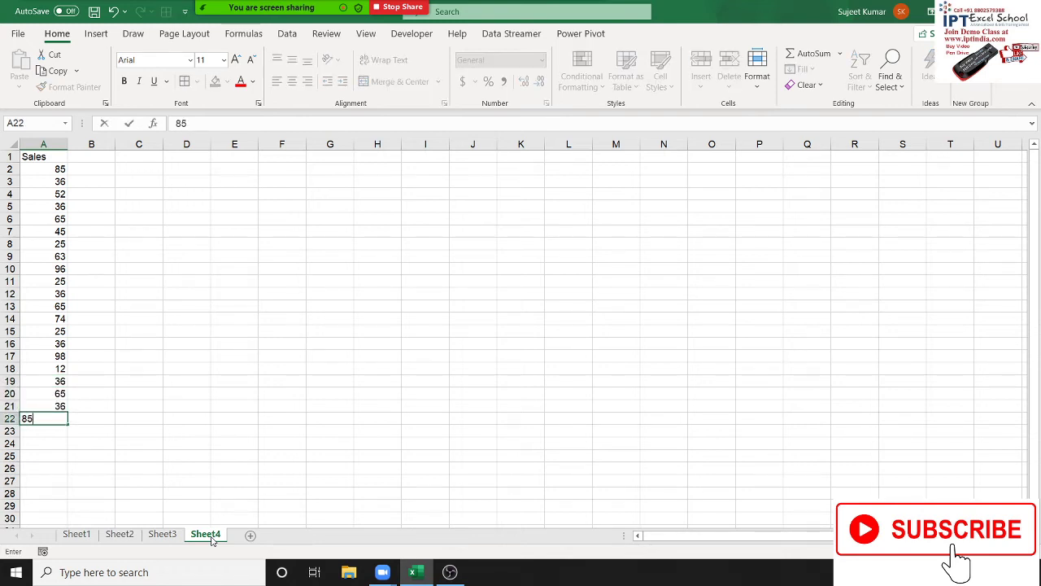
{"action": "key", "text": "Return"}
{"action": "type", "text": "32"}
{"action": "key", "text": "Return"}
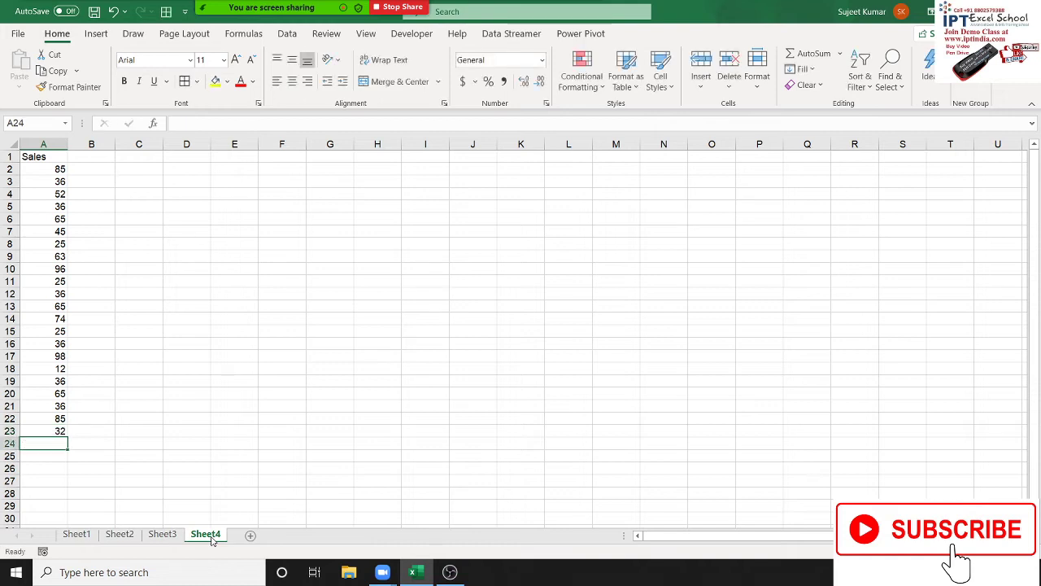
{"action": "type", "text": "96"}
{"action": "key", "text": "Return"}
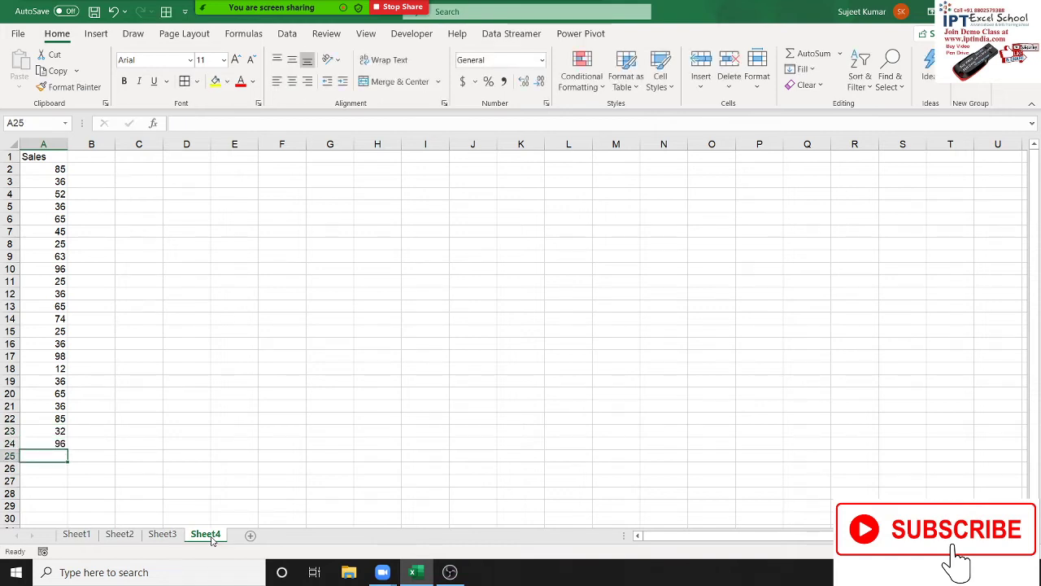
{"action": "type", "text": "14"}
{"action": "key", "text": "Return"}
{"action": "type", "text": "25"}
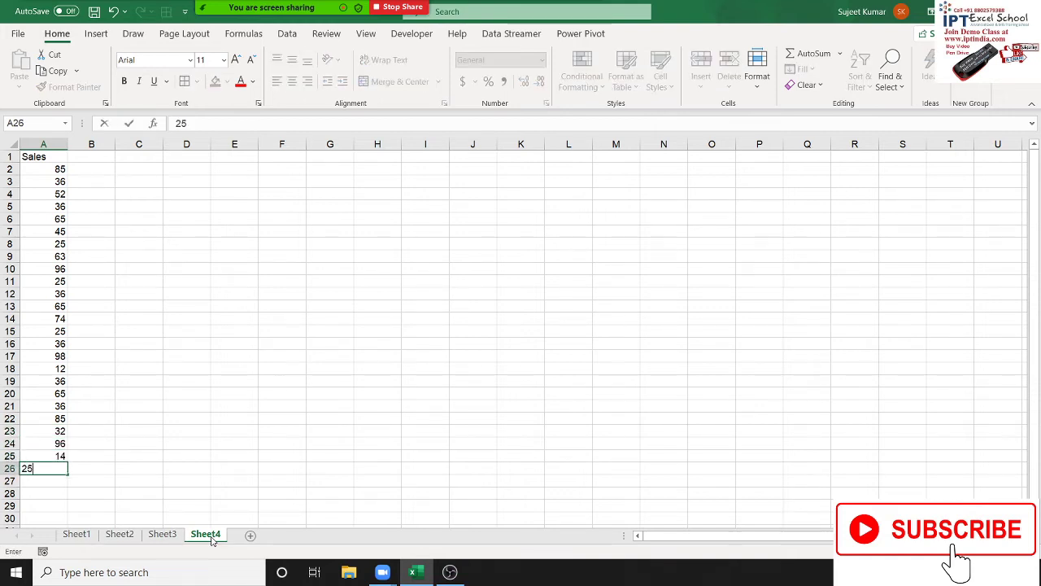
{"action": "key", "text": "Return"}
{"action": "type", "text": "6365"}
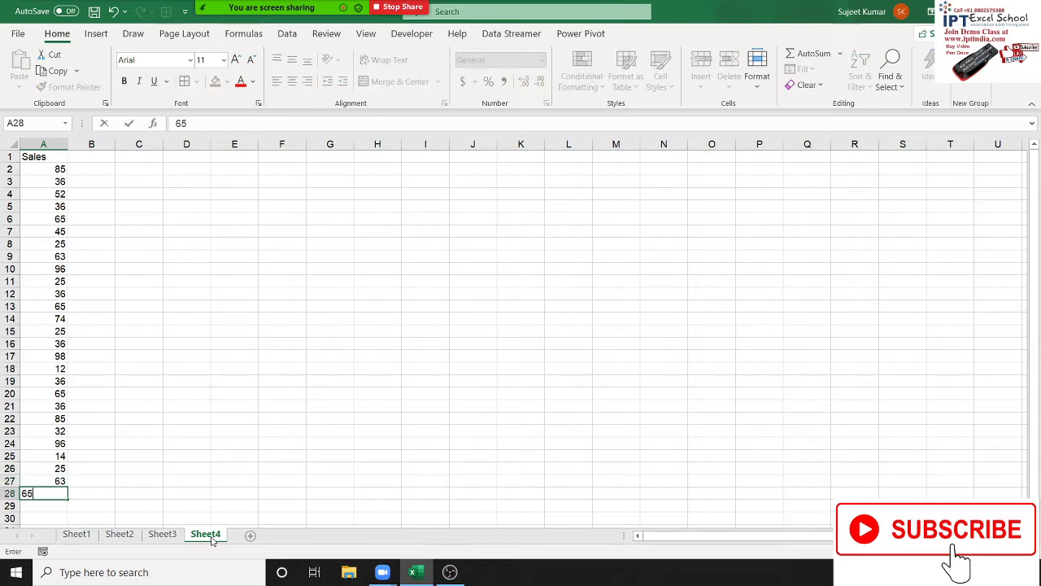
{"action": "key", "text": "Return"}
{"action": "type", "text": "25"}
{"action": "key", "text": "Return"}
{"action": "type", "text": "32"}
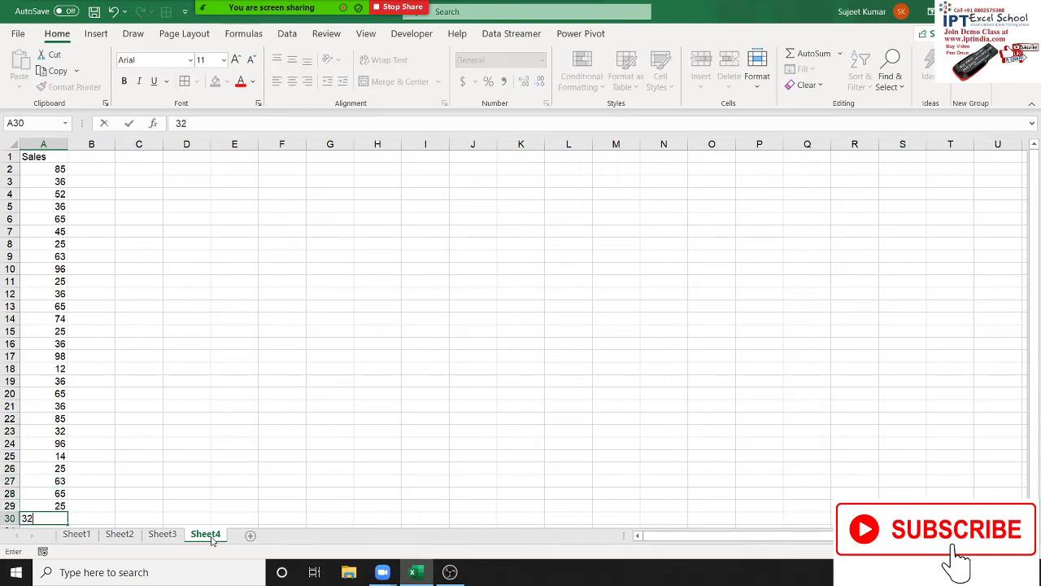
{"action": "key", "text": "Return"}
{"action": "type", "text": "15"}
{"action": "key", "text": "Return"}
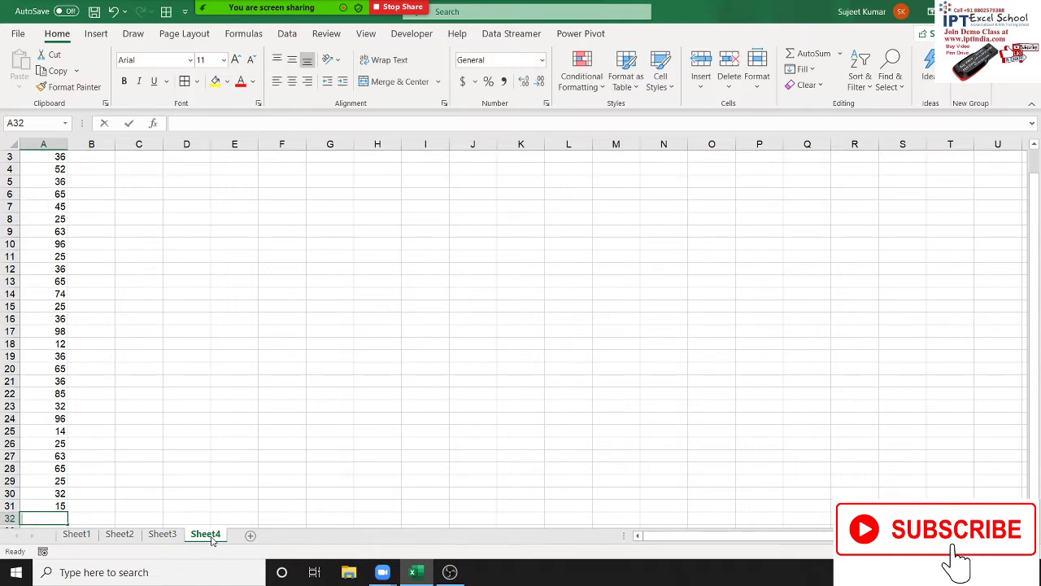
{"action": "type", "text": "36"}
{"action": "key", "text": "Return"}
{"action": "type", "text": "52"}
{"action": "key", "text": "Return"}
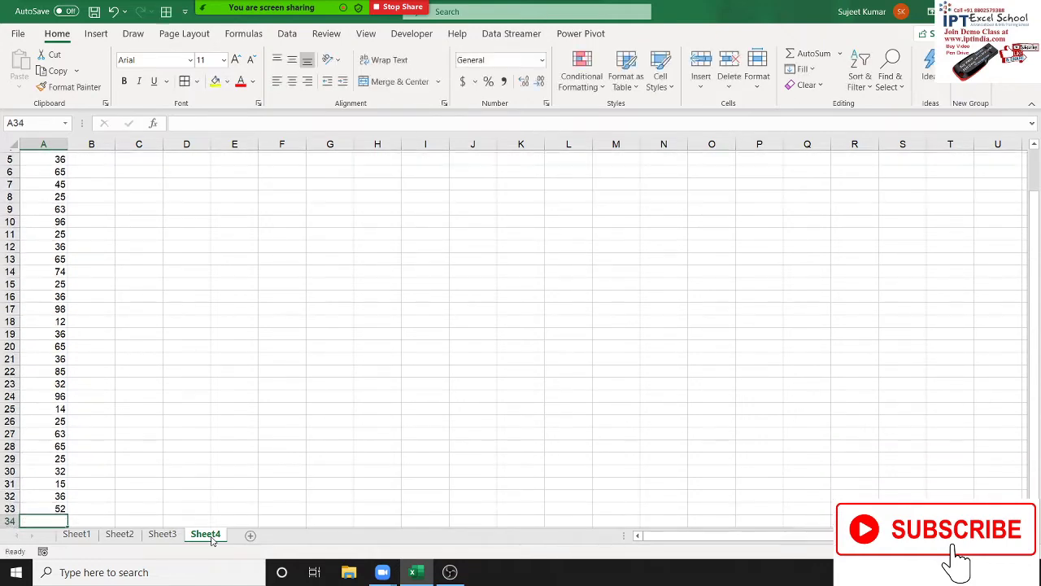
{"action": "type", "text": "15"}
{"action": "key", "text": "Return"}
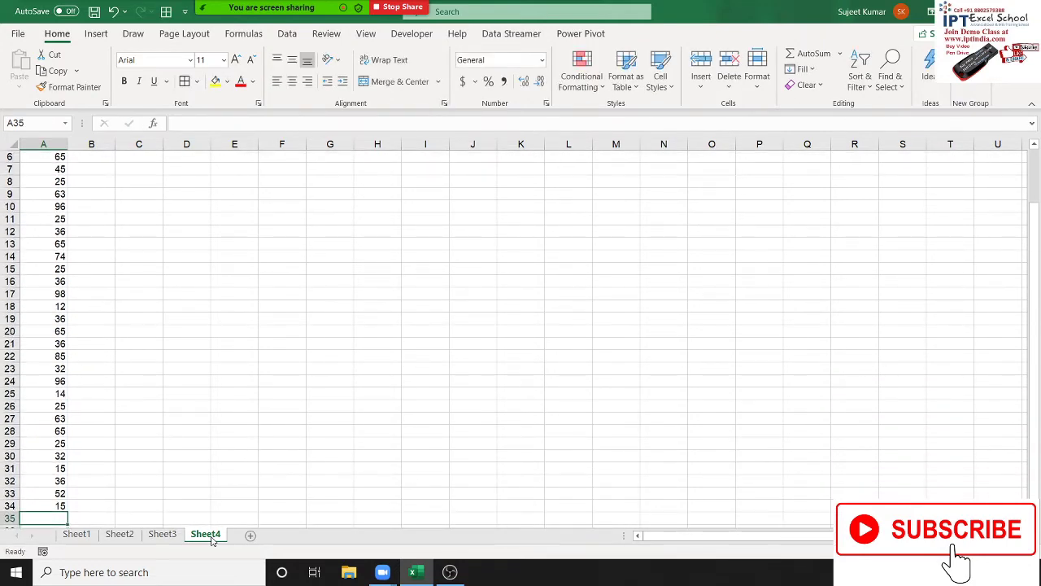
{"action": "type", "text": "256"}
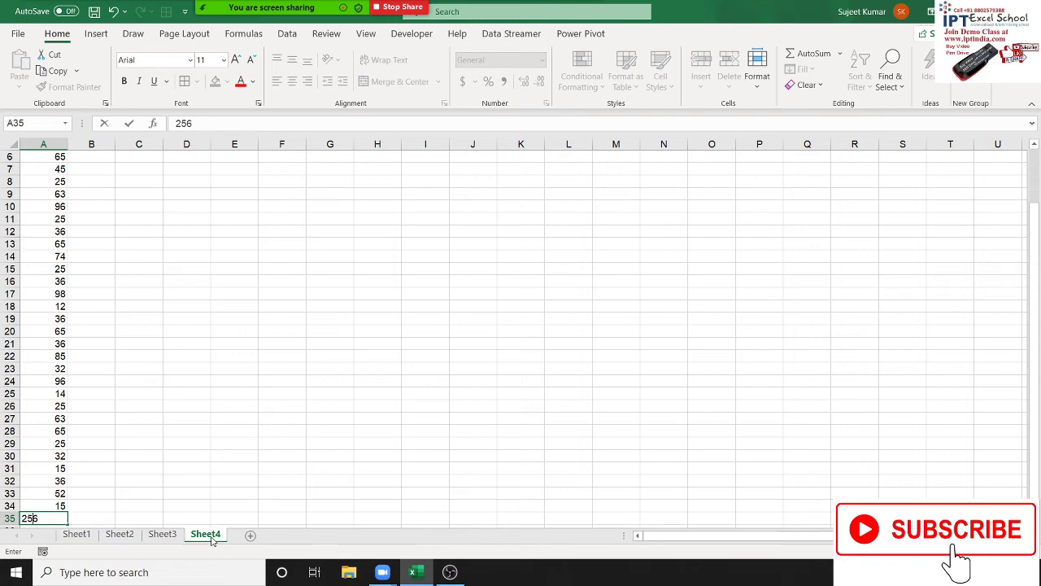
{"action": "key", "text": "Return"}
{"action": "scroll", "coordinate": [174, 516], "scroll_direction": "up", "scroll_amount": 2}
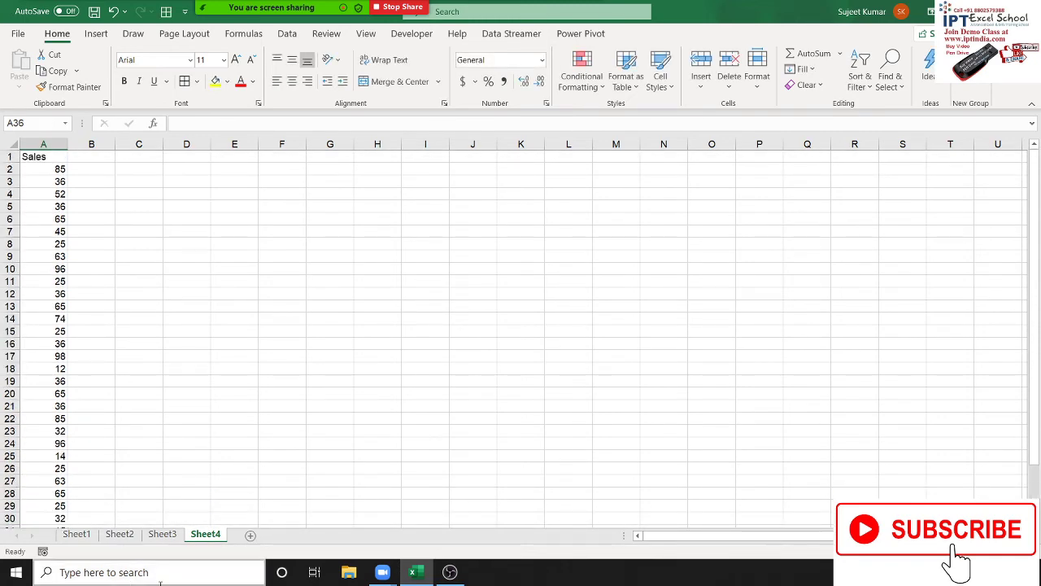
Step: Return to Sheet1, select its Name/Roll/Marks/Date table A1:D9, then pick Marks cell C3
{"action": "left_click", "coordinate": [162, 533]}
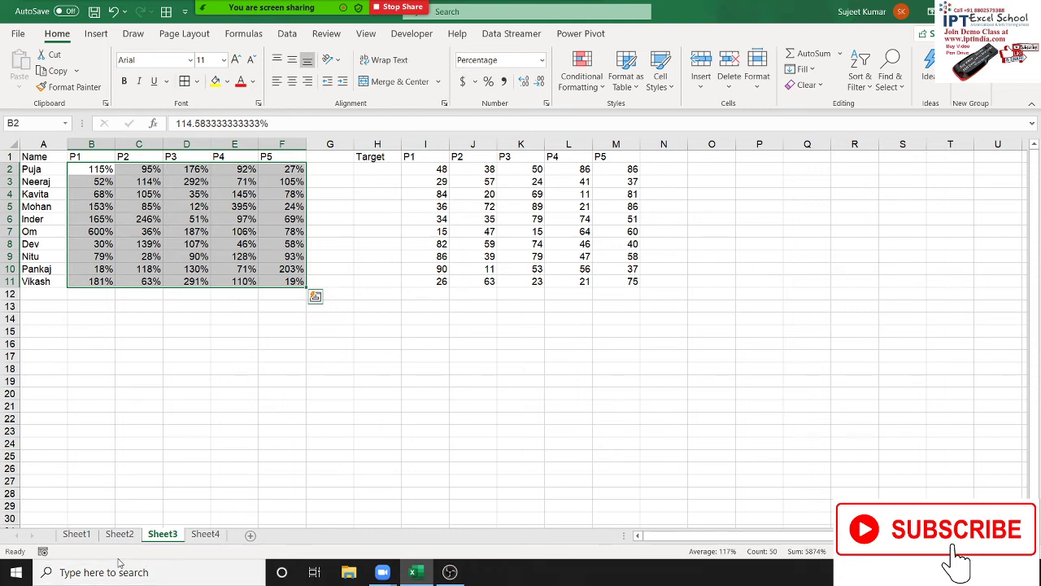
{"action": "left_click", "coordinate": [76, 533]}
{"action": "mouse_move", "coordinate": [37, 156]}
{"action": "left_mouse_down"}
{"action": "mouse_move", "coordinate": [130, 284]}
{"action": "mouse_move", "coordinate": [125, 256]}
{"action": "left_mouse_up"}
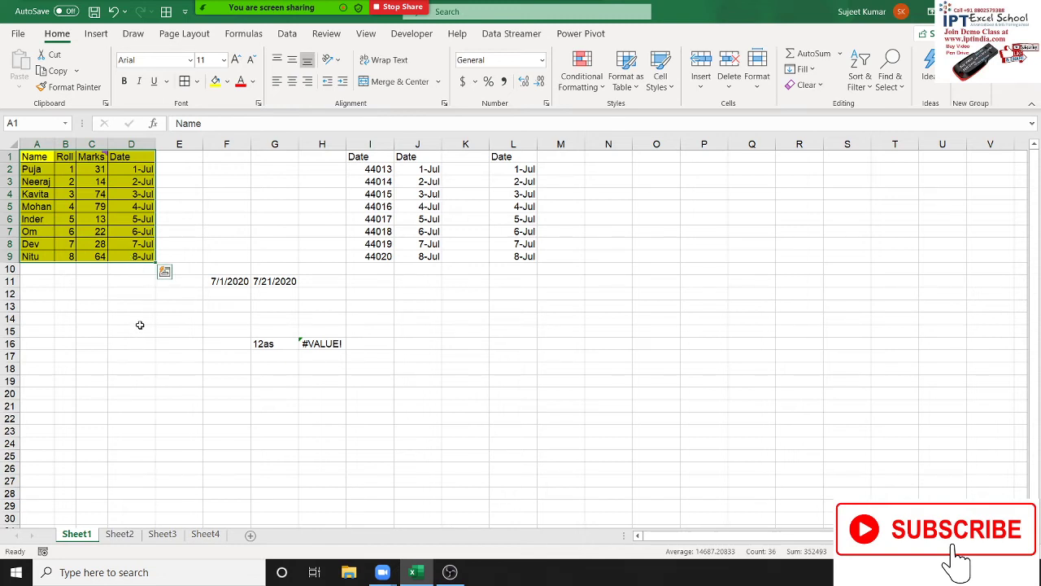
{"action": "left_click", "coordinate": [152, 232]}
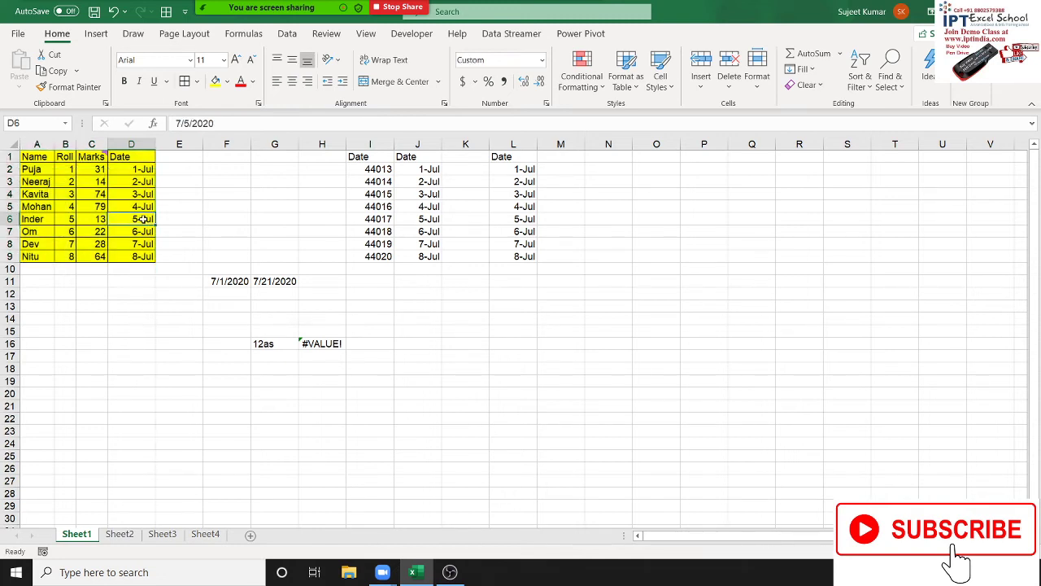
{"action": "left_click", "coordinate": [101, 234]}
{"action": "left_click", "coordinate": [92, 182]}
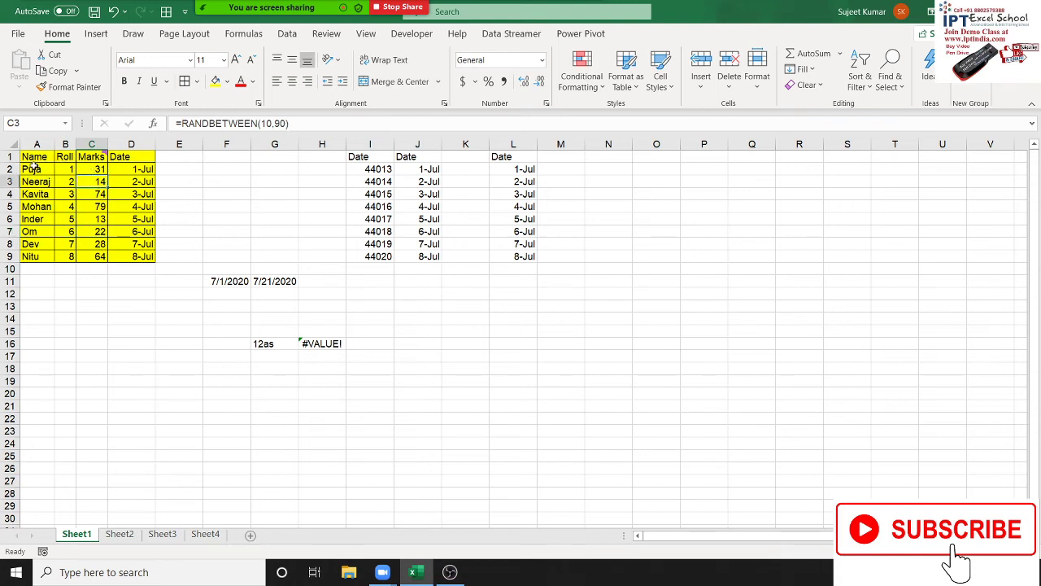
Step: Enter =N2+30 in C2 and fill it down through C9 with Ctrl+D
{"action": "left_click_drag", "start_coordinate": [33, 157], "coordinate": [72, 180]}
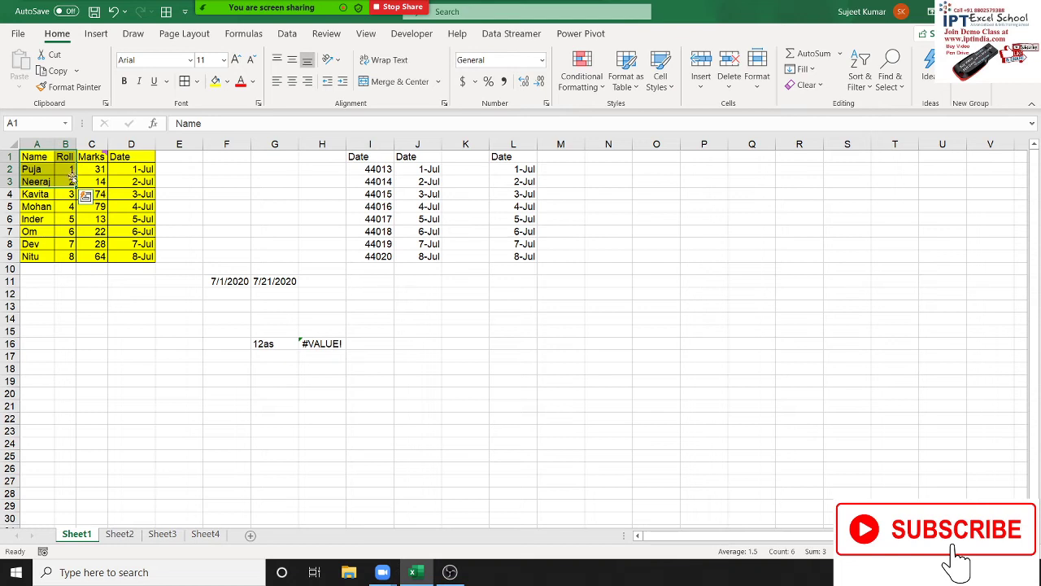
{"action": "left_click", "coordinate": [73, 180]}
{"action": "left_click", "coordinate": [100, 182]}
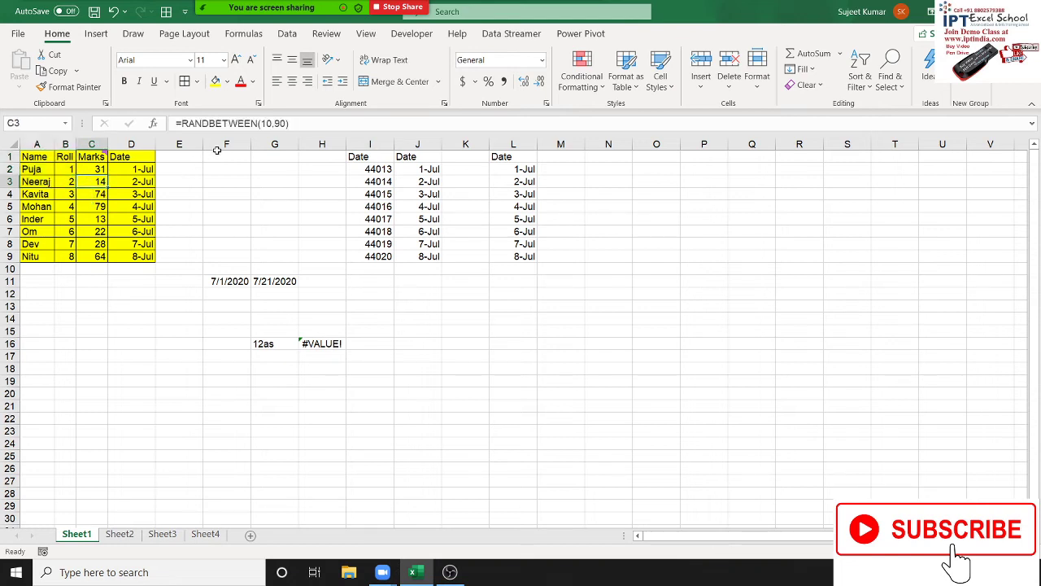
{"action": "key", "text": "Up"}
{"action": "type", "text": "="}
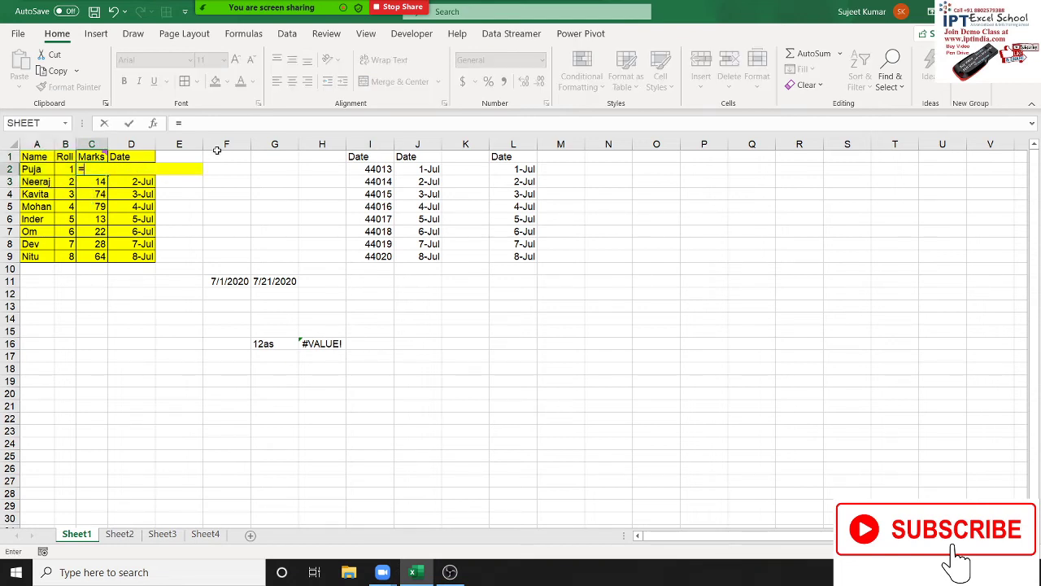
{"action": "left_click", "coordinate": [617, 166]}
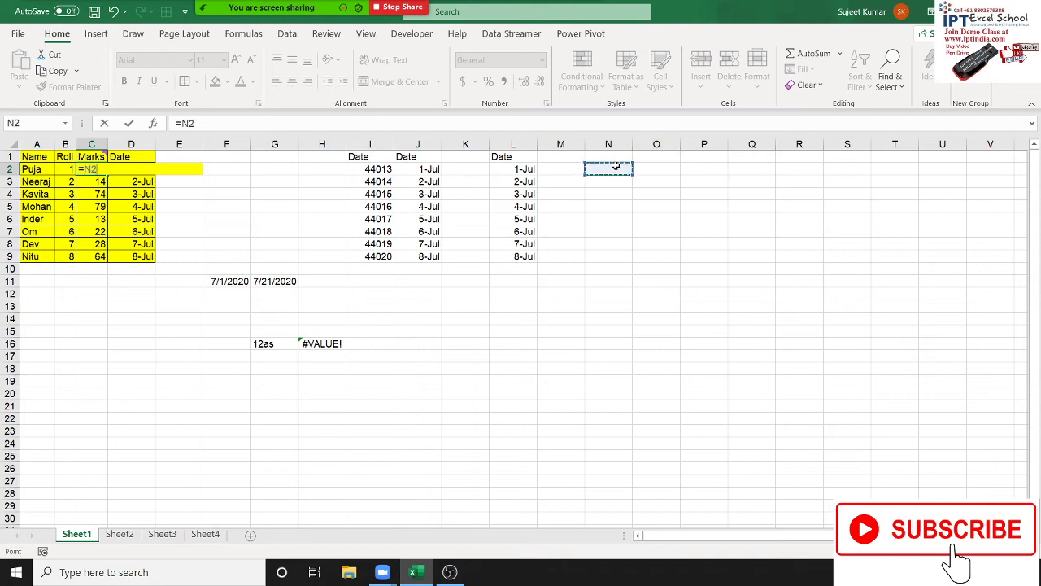
{"action": "type", "text": "+30"}
{"action": "key", "text": "ctrl+Return"}
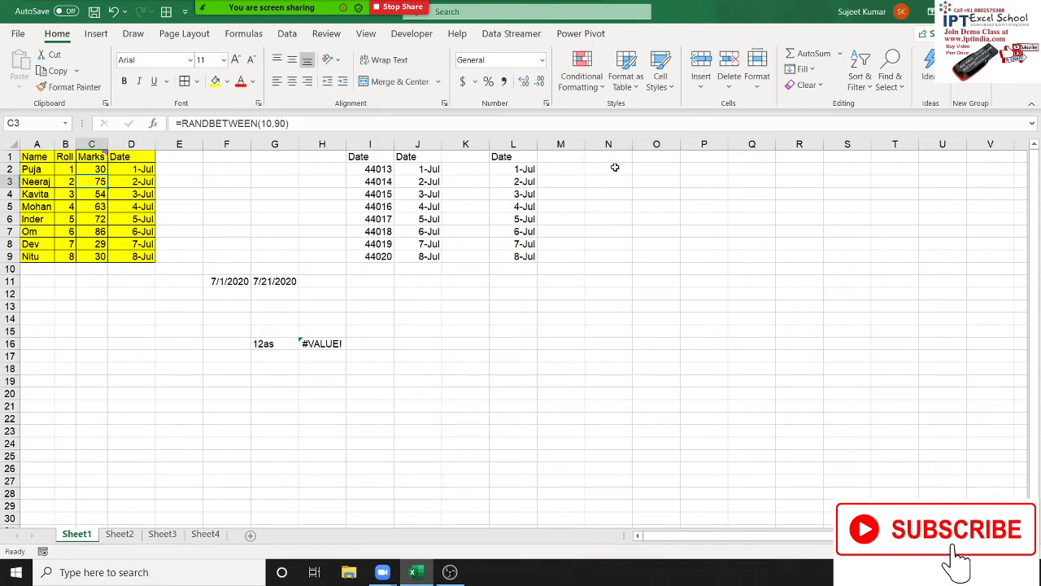
{"action": "left_click_drag", "start_coordinate": [96, 168], "coordinate": [90, 253]}
{"action": "key", "text": "ctrl+d"}
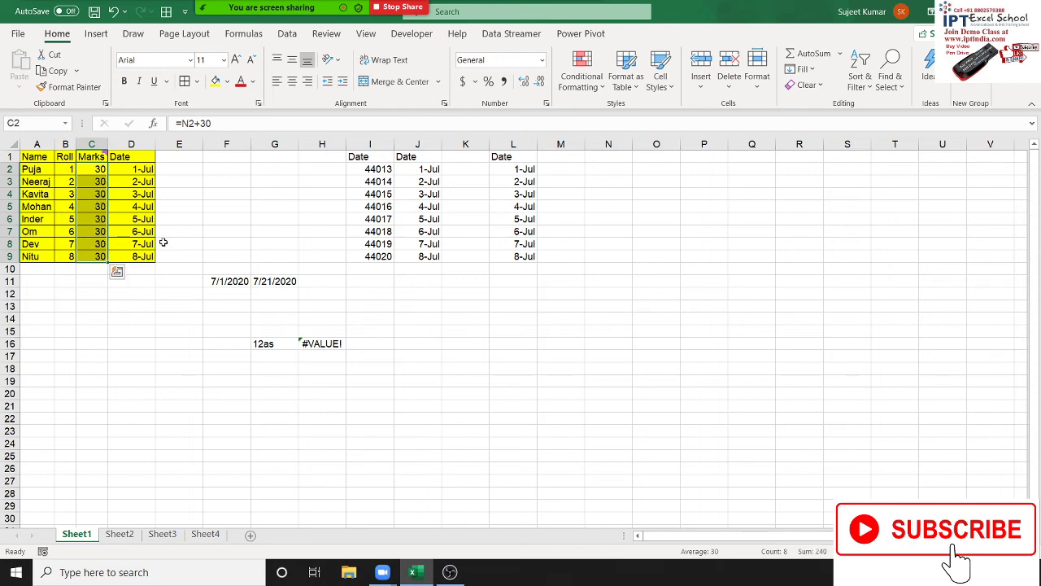
Step: Copy the table A1:D9 and paste a copy at M16
{"action": "left_click", "coordinate": [150, 220]}
{"action": "left_click_drag", "start_coordinate": [37, 157], "coordinate": [140, 255]}
{"action": "key", "text": "ctrl+c"}
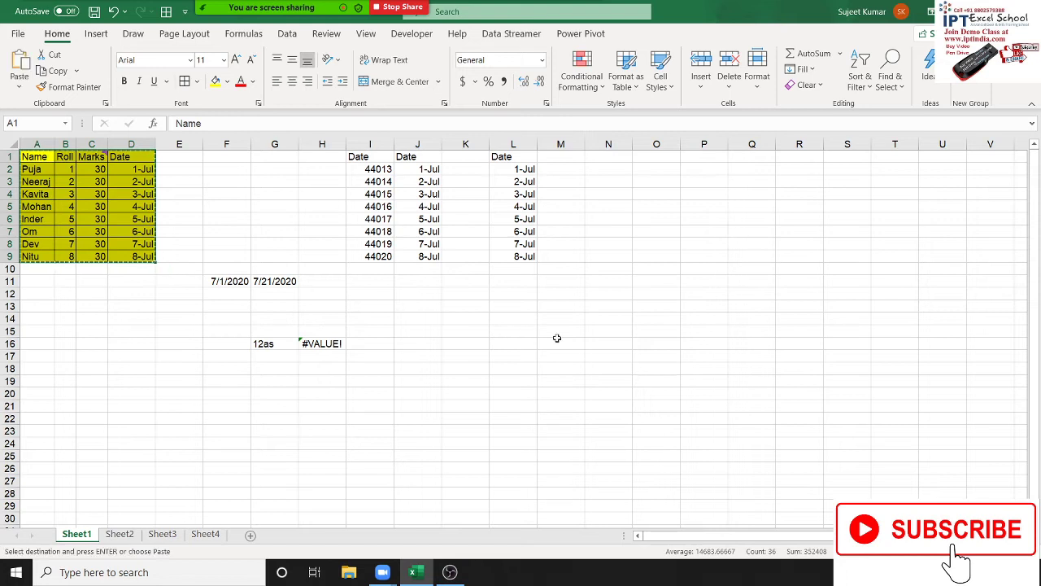
{"action": "left_click", "coordinate": [555, 342]}
{"action": "key", "text": "ctrl+v"}
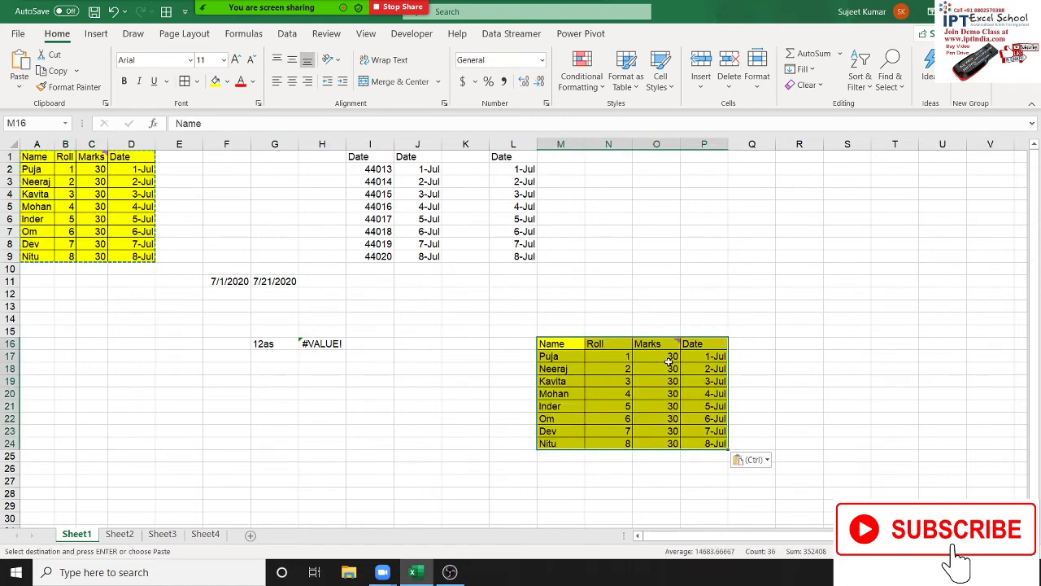
{"action": "left_click", "coordinate": [668, 360]}
{"action": "key", "text": "ctrl+Down"}
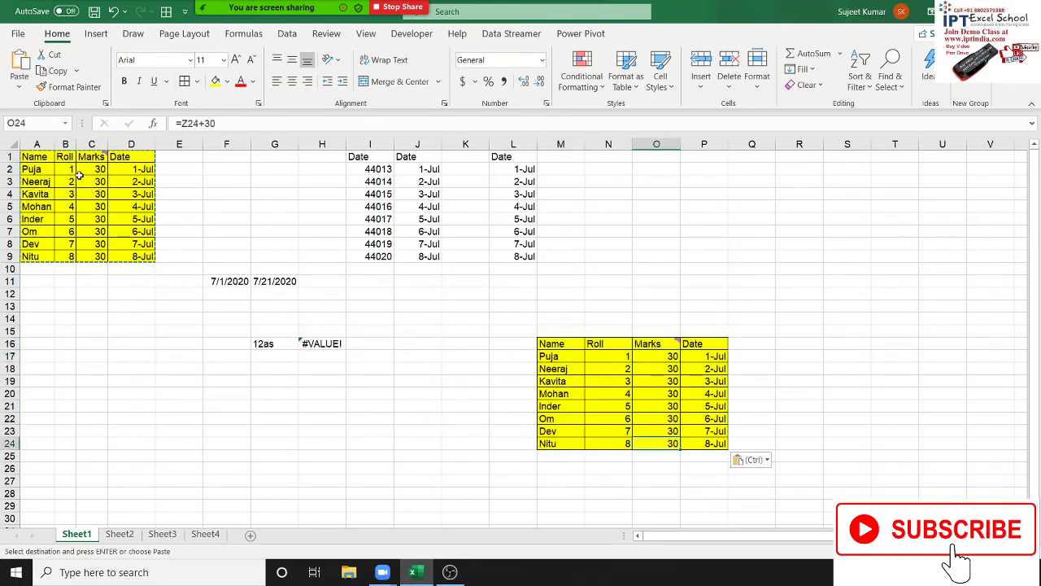
Step: Compare the original C2 formula with the shifted pasted one, then undo the pasted copy
{"action": "left_click", "coordinate": [82, 170]}
{"action": "left_click", "coordinate": [191, 123]}
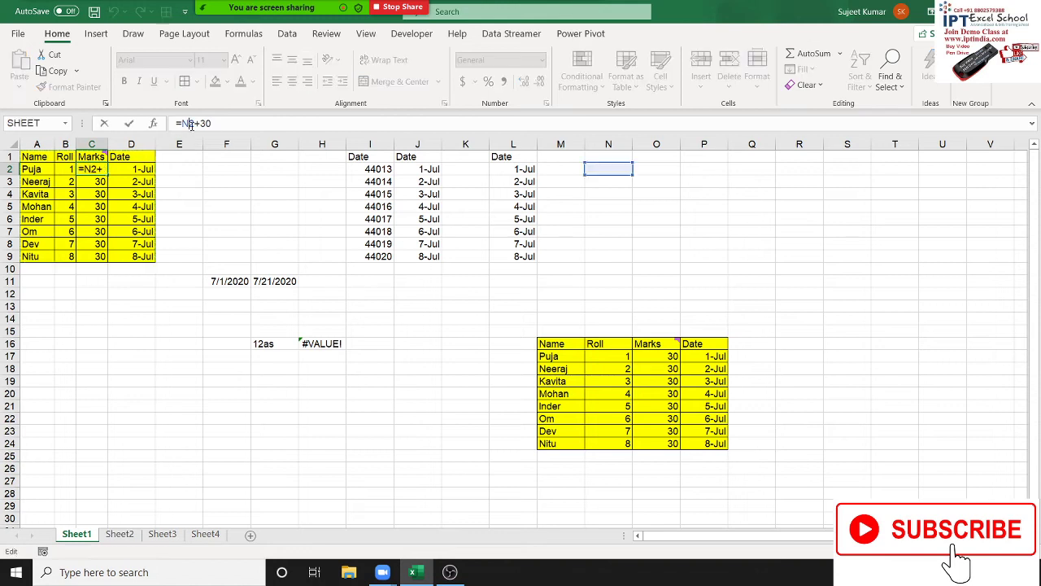
{"action": "key", "text": "Escape"}
{"action": "left_click", "coordinate": [672, 356]}
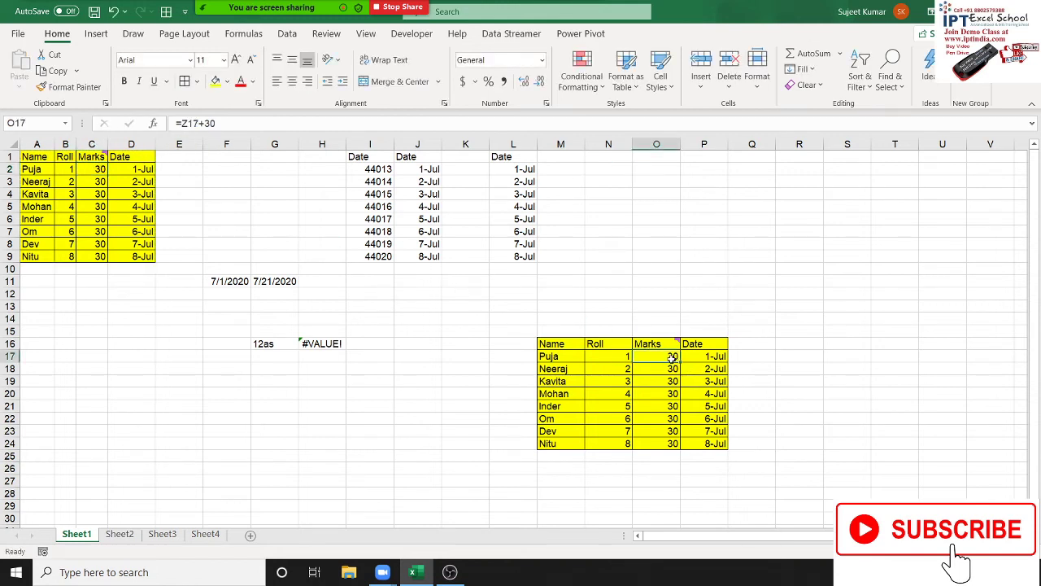
{"action": "double_click", "coordinate": [672, 357]}
{"action": "key", "text": "Escape"}
{"action": "left_click_drag", "start_coordinate": [512, 331], "coordinate": [741, 457]}
{"action": "key", "text": "ctrl+z"}
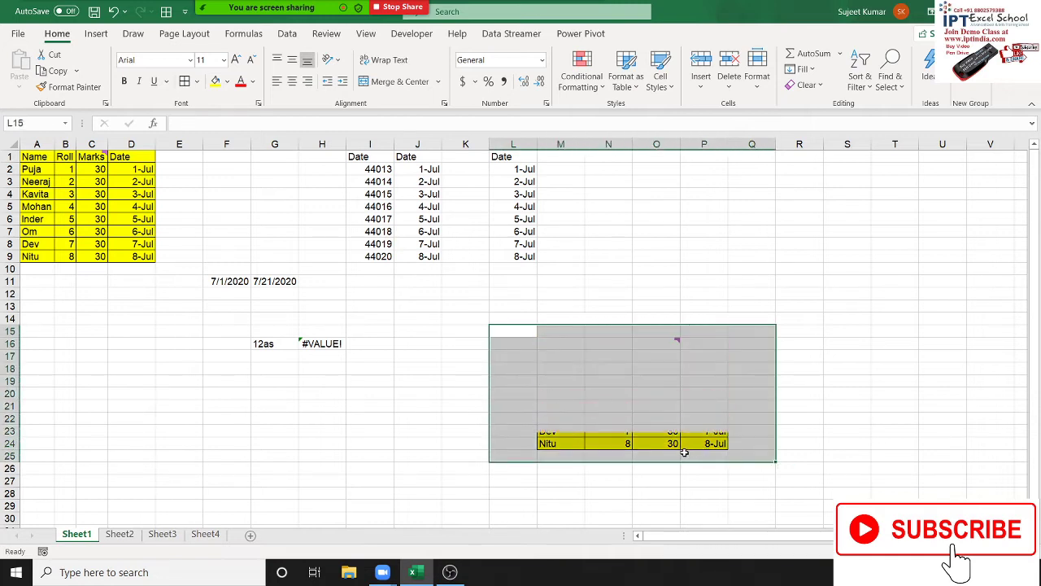
{"action": "left_click", "coordinate": [460, 382]}
Step: Make C2 read =$N$2+30 using F4 and fill it down the Marks column
{"action": "left_click", "coordinate": [90, 172]}
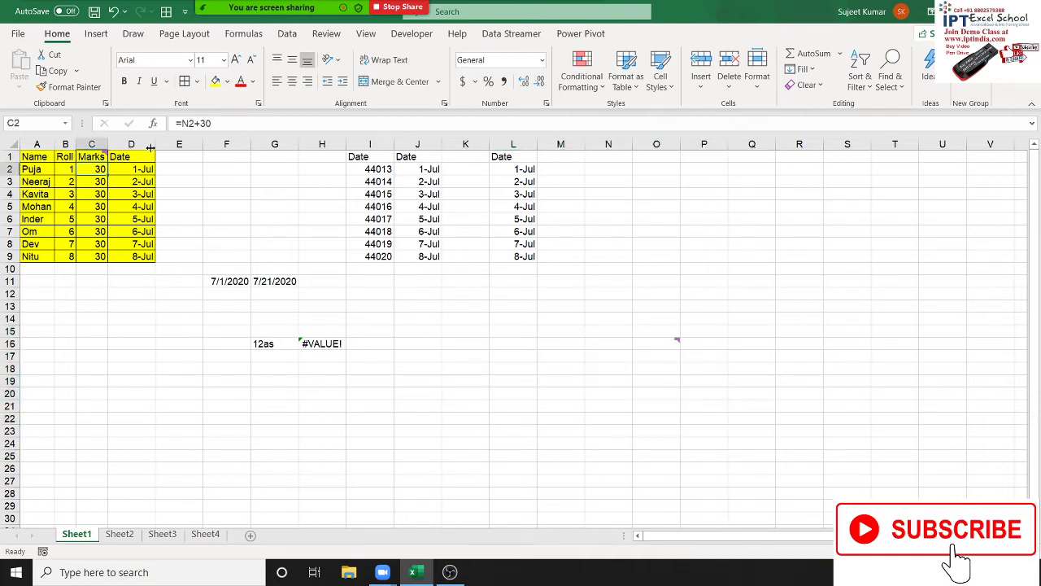
{"action": "left_click", "coordinate": [185, 123]}
{"action": "key", "text": "F4"}
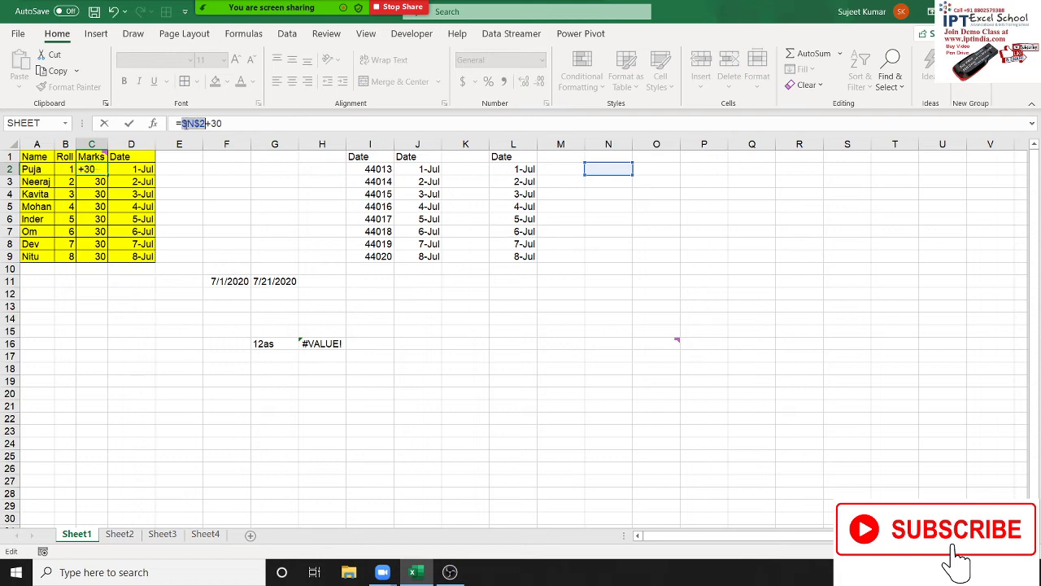
{"action": "key", "text": "Return"}
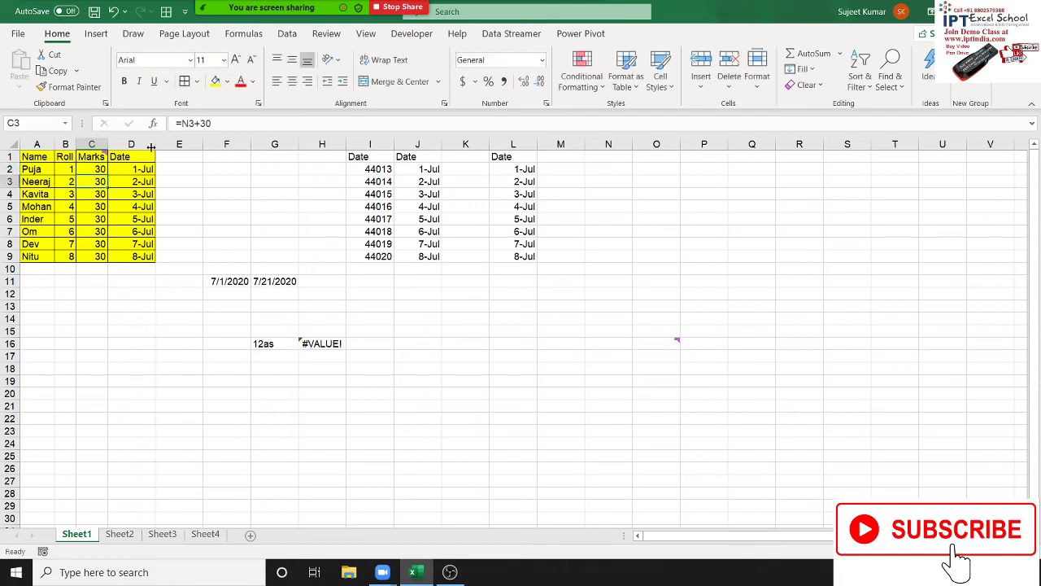
{"action": "left_click", "coordinate": [99, 171]}
{"action": "double_click", "coordinate": [109, 176]}
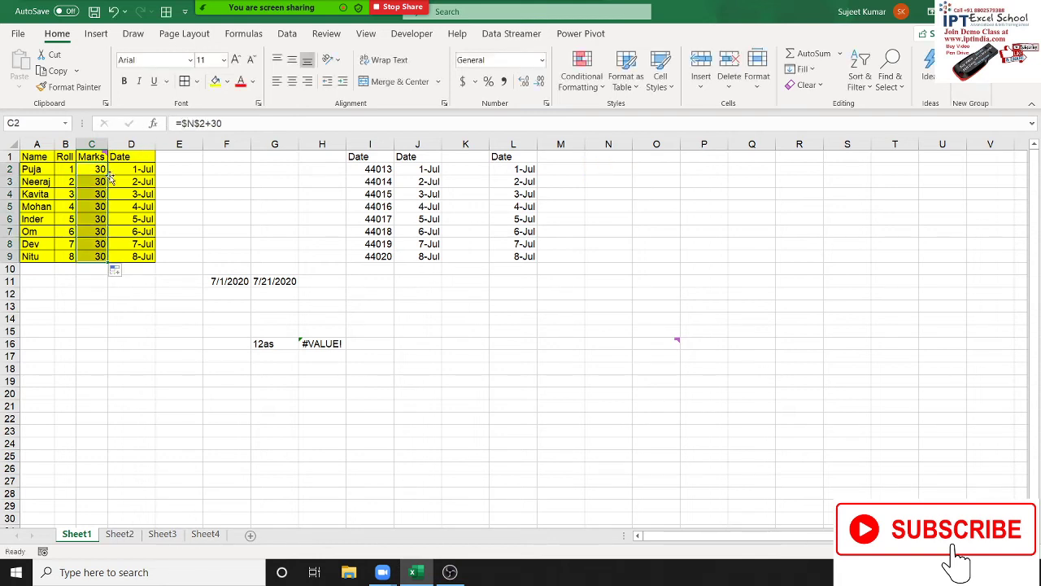
{"action": "left_click", "coordinate": [99, 169]}
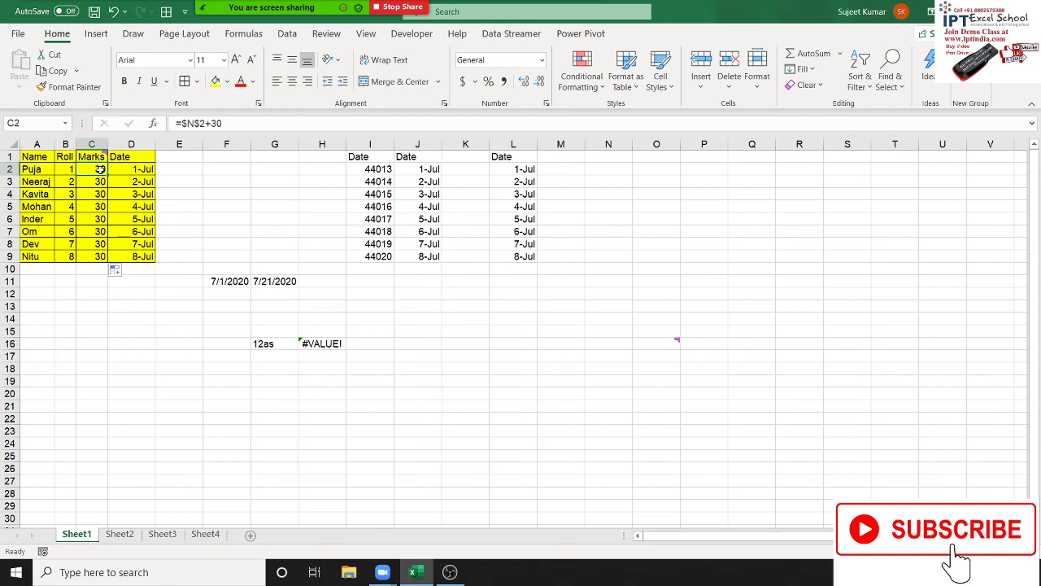
{"action": "key", "text": "Down"}
{"action": "key", "text": "Down"}
{"action": "key", "text": "Down"}
{"action": "key", "text": "Down"}
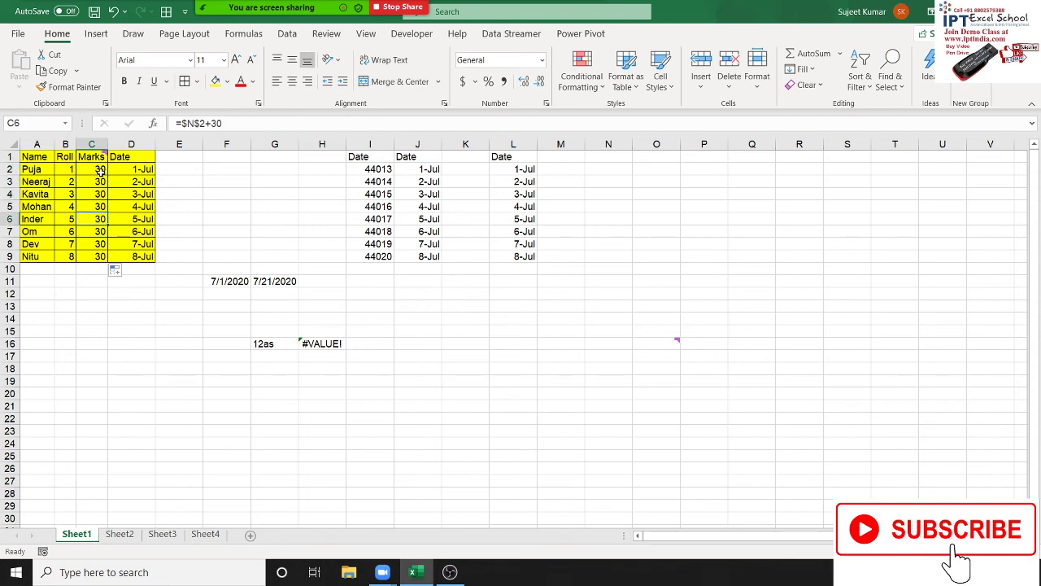
{"action": "left_click", "coordinate": [100, 169]}
Step: Enter 85 in N2 and 36 in N3, shown in General number format
{"action": "left_click", "coordinate": [616, 168]}
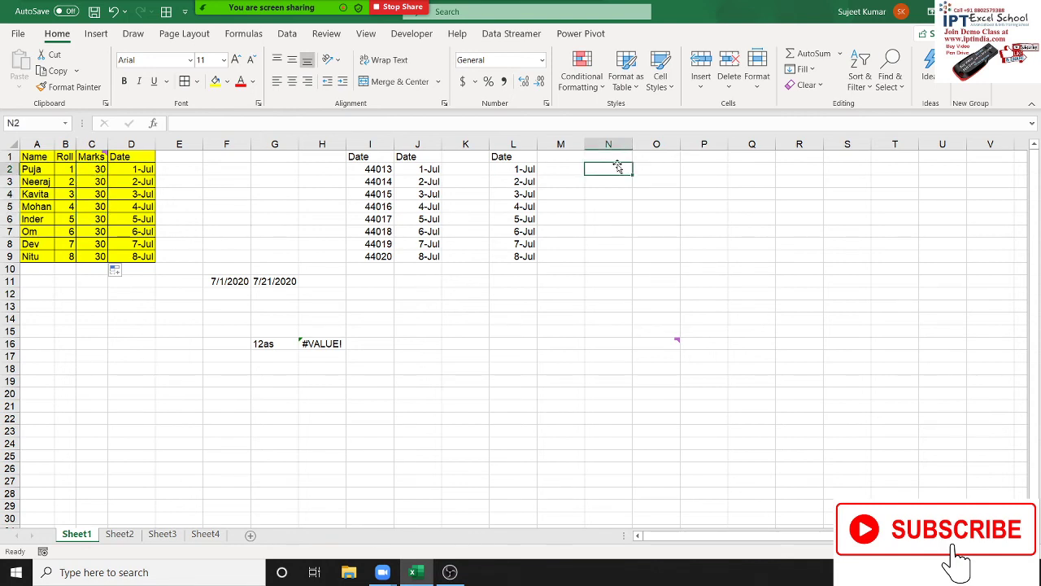
{"action": "type", "text": "85"}
{"action": "key", "text": "Return"}
{"action": "type", "text": "36"}
{"action": "key", "text": "Return"}
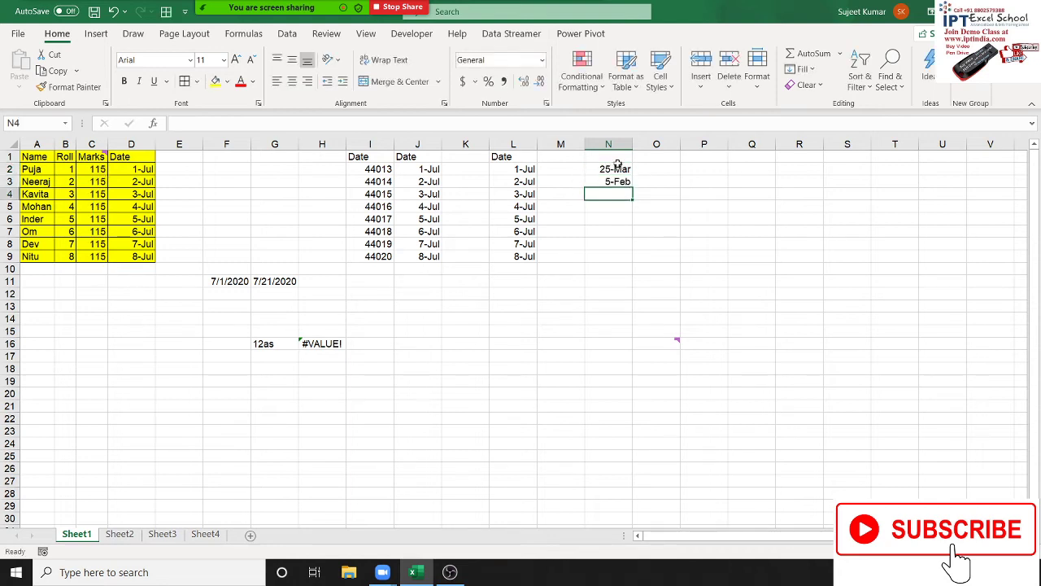
{"action": "key", "text": "Up"}
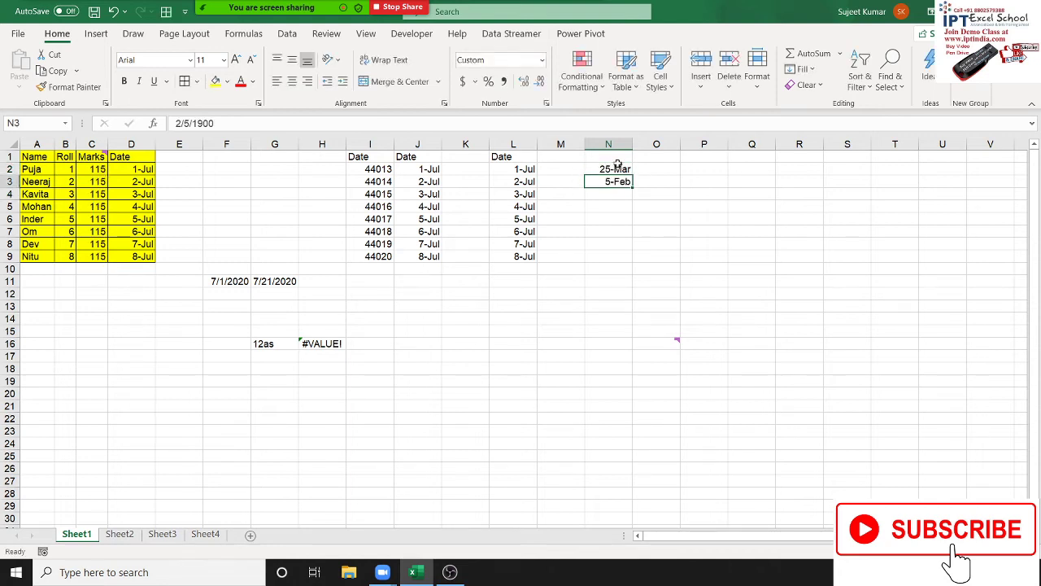
{"action": "left_click_drag", "start_coordinate": [619, 168], "coordinate": [616, 180]}
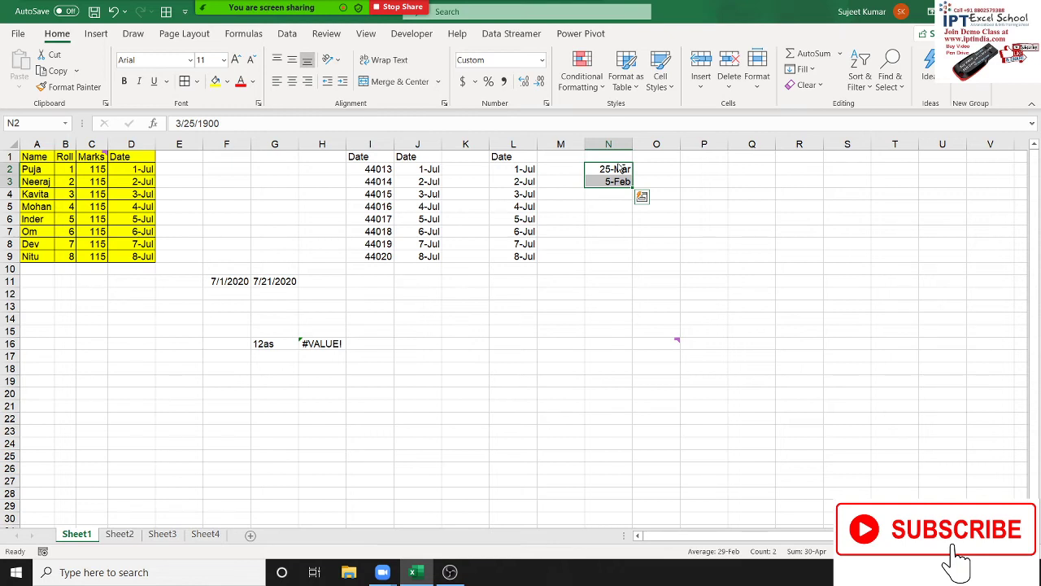
{"action": "key", "text": "ctrl+shift+grave"}
Step: Change C2 to =$N2+30, locking only column N, and fill it down to C9
{"action": "left_click", "coordinate": [106, 168]}
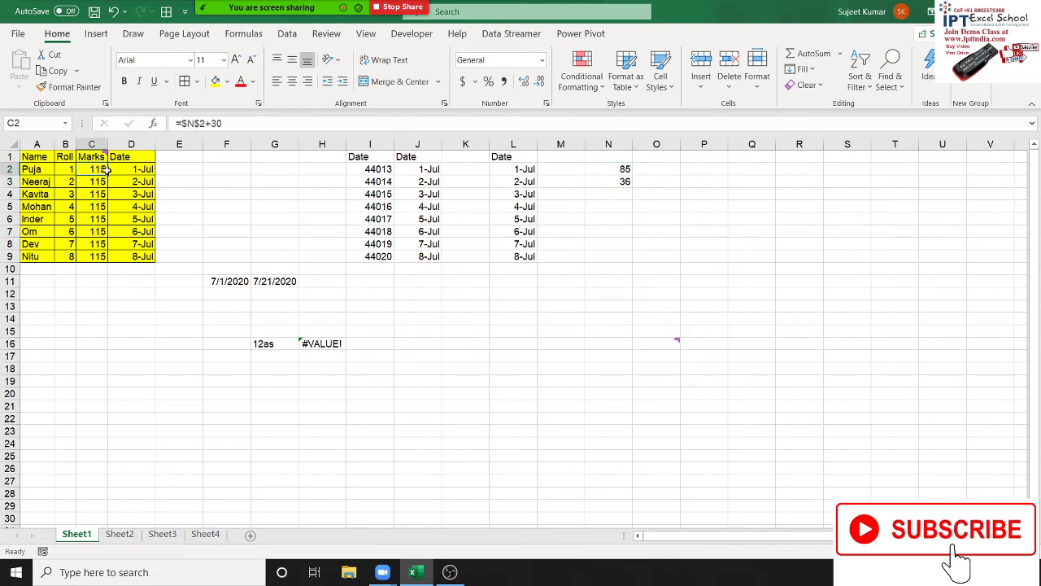
{"action": "left_click", "coordinate": [202, 122]}
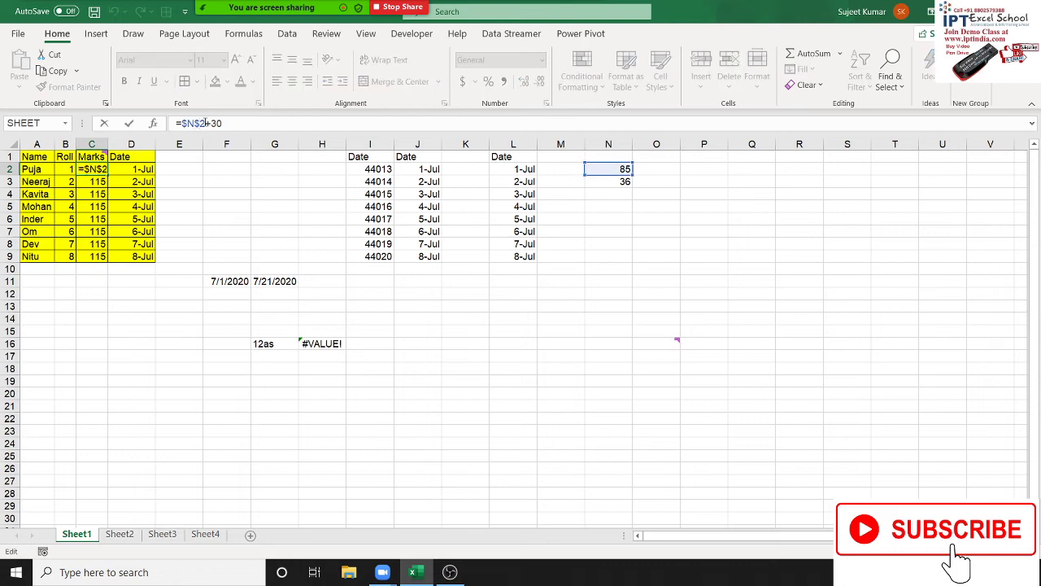
{"action": "key", "text": "Return"}
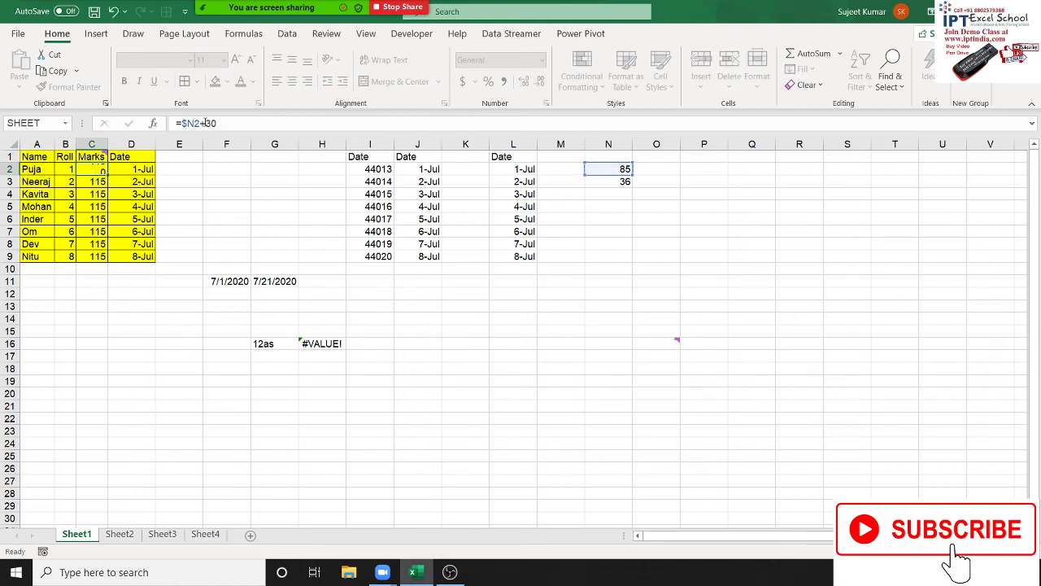
{"action": "left_click", "coordinate": [98, 169]}
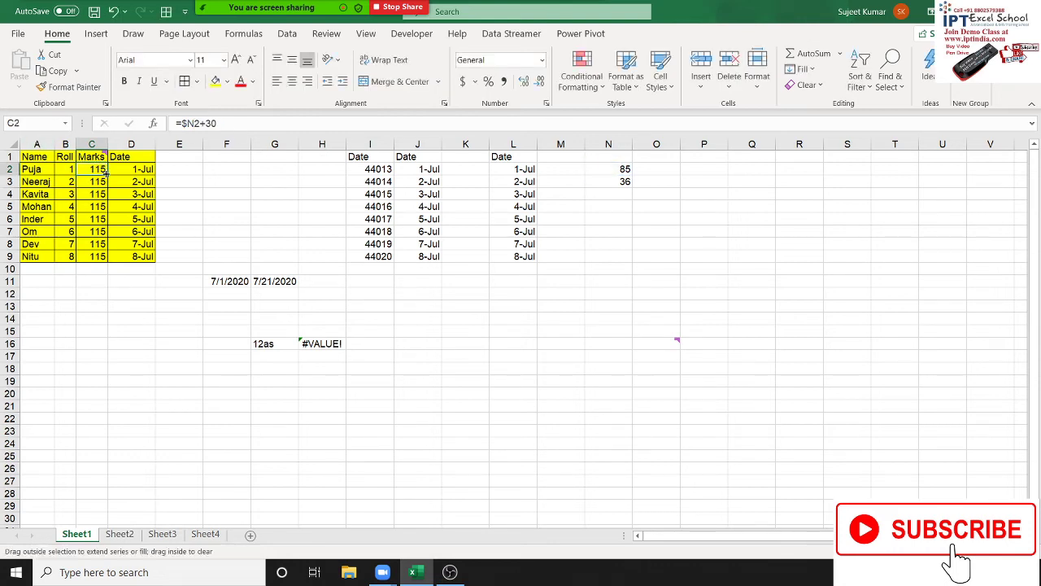
{"action": "left_click_drag", "start_coordinate": [106, 175], "coordinate": [104, 257]}
Step: Copy the table A1:D9 to P1 and confirm R2 shows 115
{"action": "left_click_drag", "start_coordinate": [33, 156], "coordinate": [147, 256]}
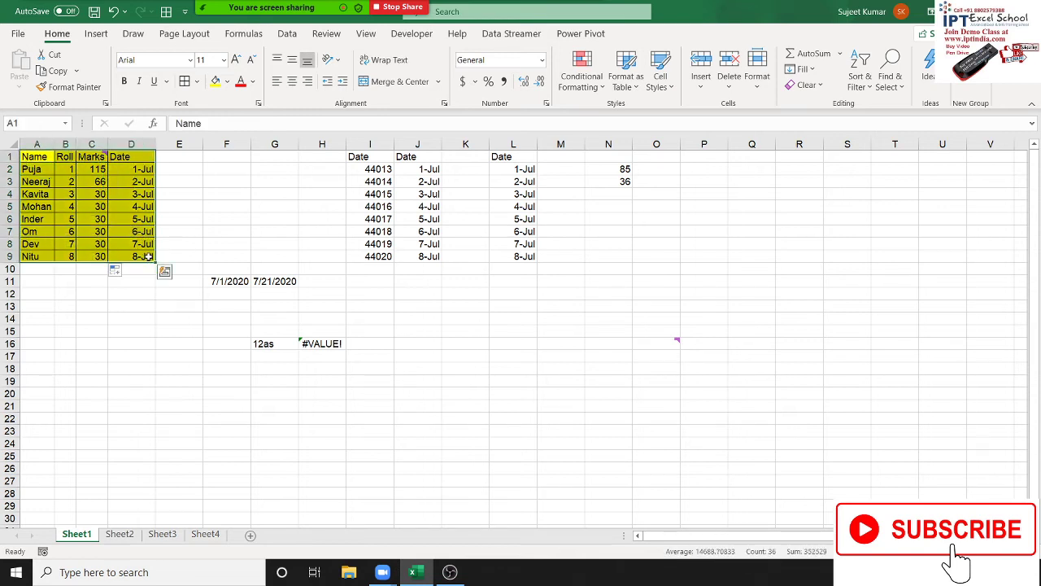
{"action": "key", "text": "ctrl+c"}
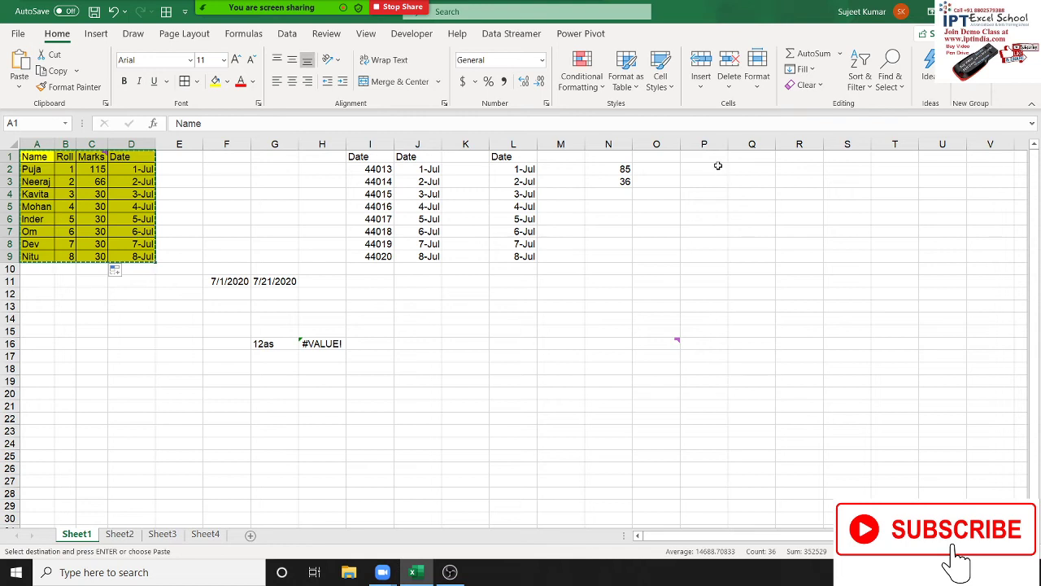
{"action": "left_click", "coordinate": [707, 158]}
{"action": "key", "text": "ctrl+v"}
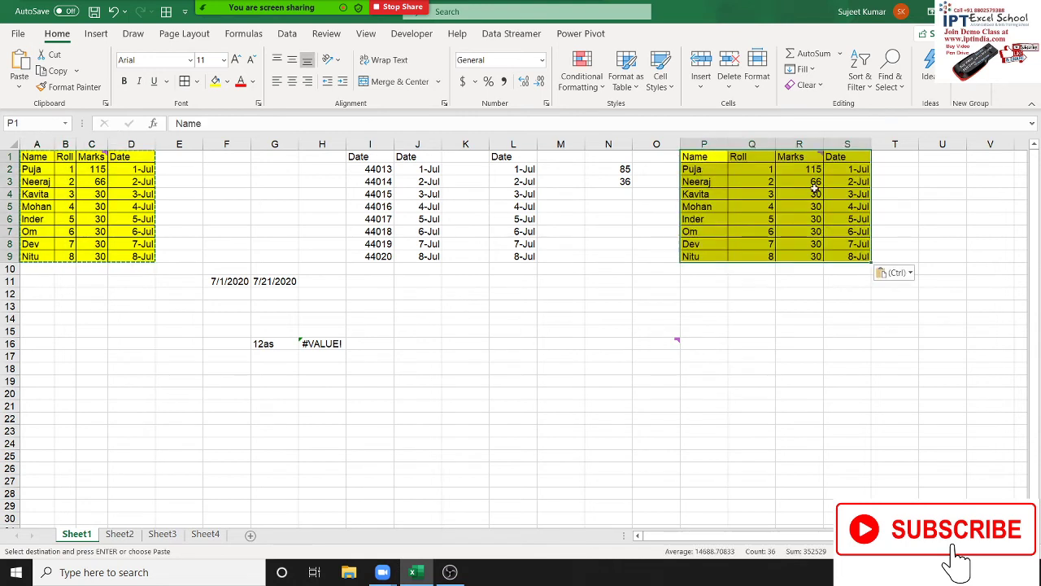
{"action": "double_click", "coordinate": [815, 169]}
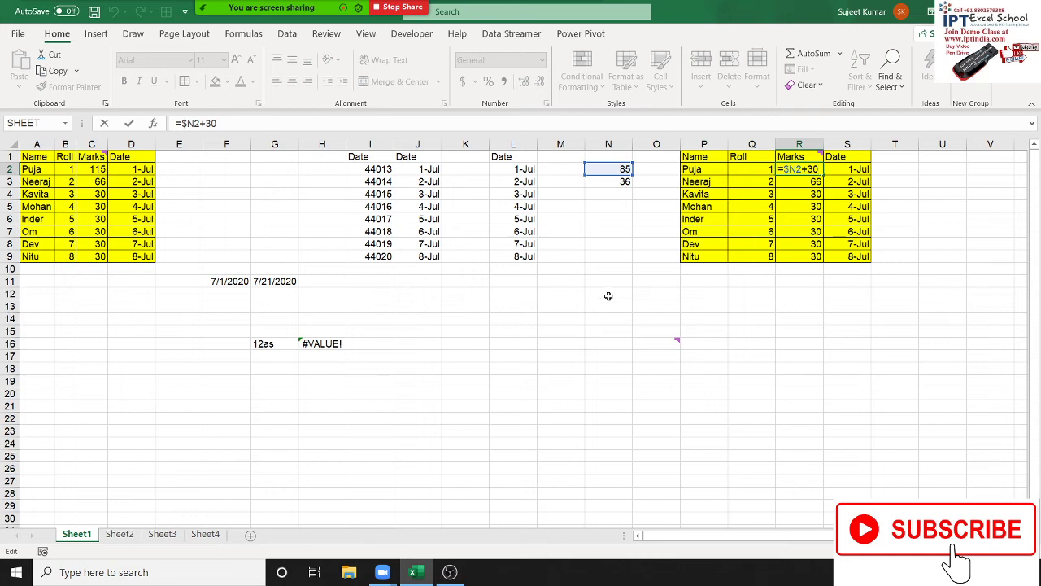
{"action": "key", "text": "Return"}
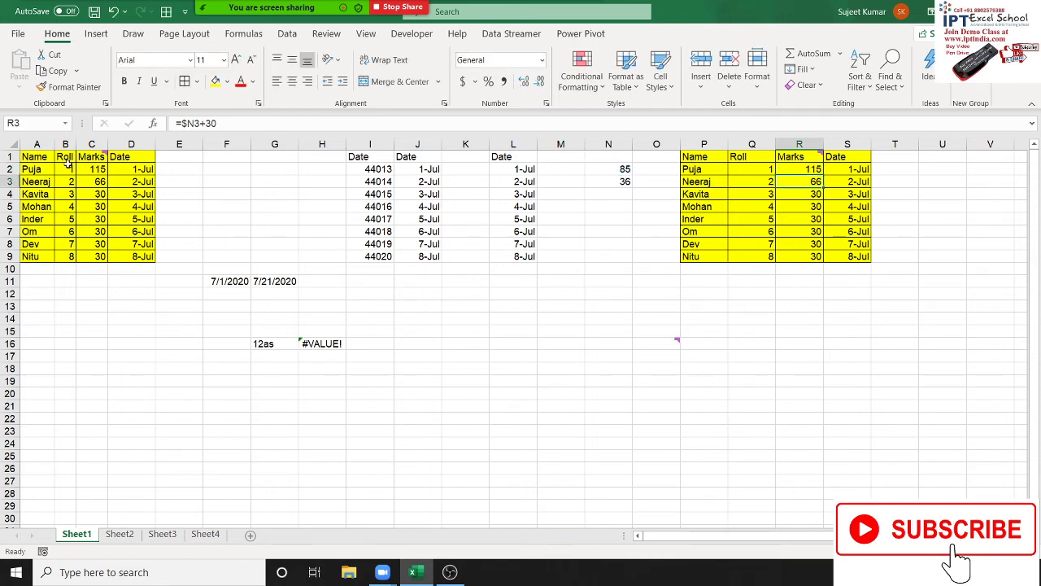
{"action": "left_click", "coordinate": [73, 179]}
{"action": "left_click", "coordinate": [92, 208]}
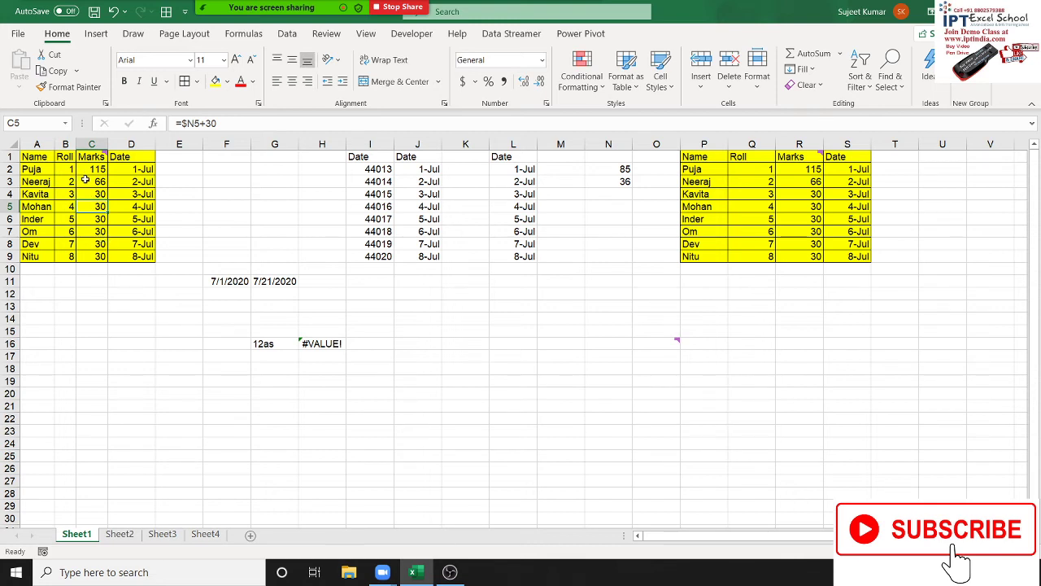
{"action": "left_click_drag", "start_coordinate": [84, 179], "coordinate": [90, 238]}
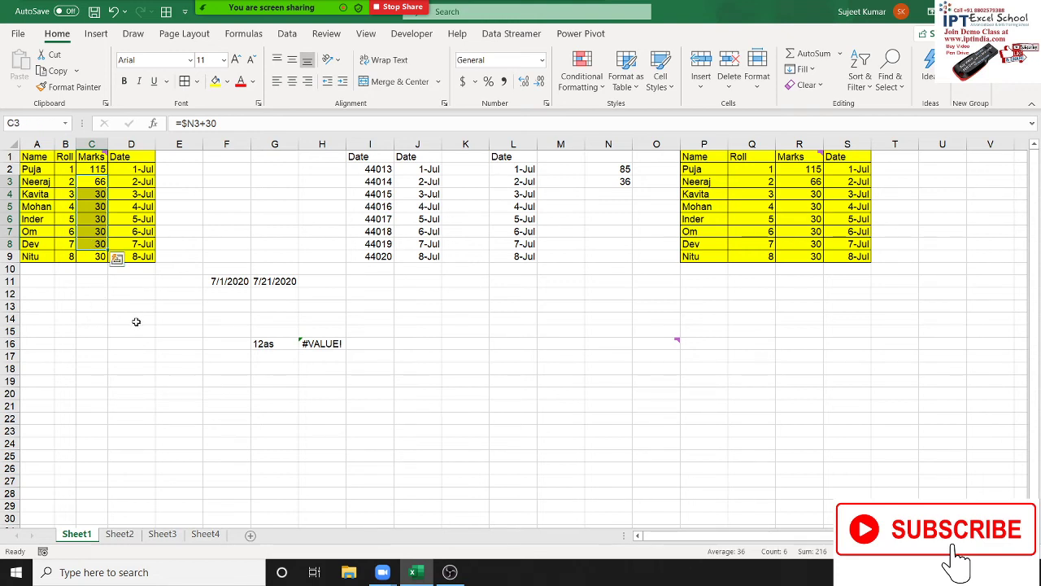
{"action": "left_click", "coordinate": [95, 236]}
{"action": "left_click", "coordinate": [87, 256]}
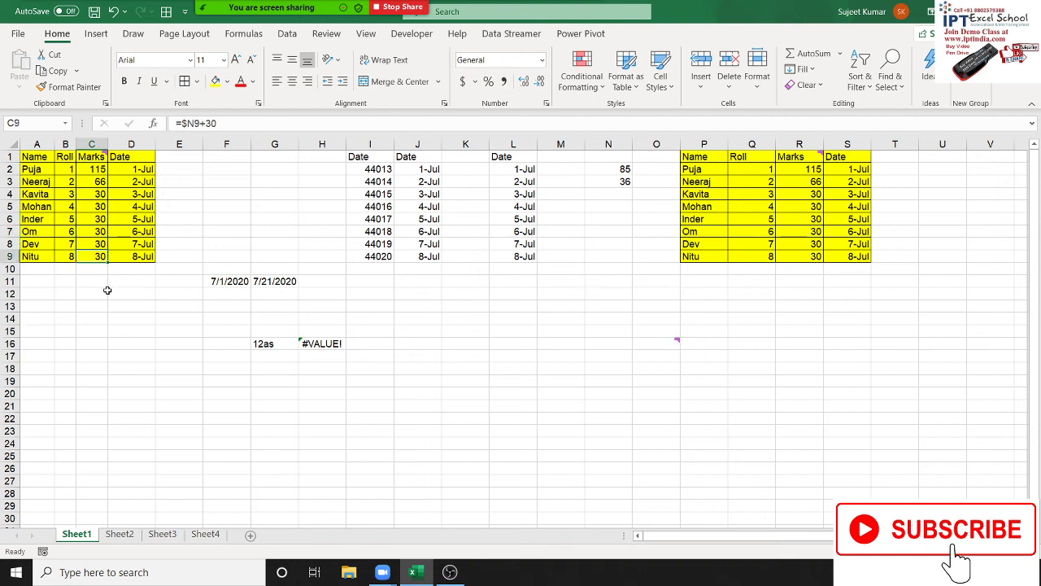
{"action": "double_click", "coordinate": [92, 243]}
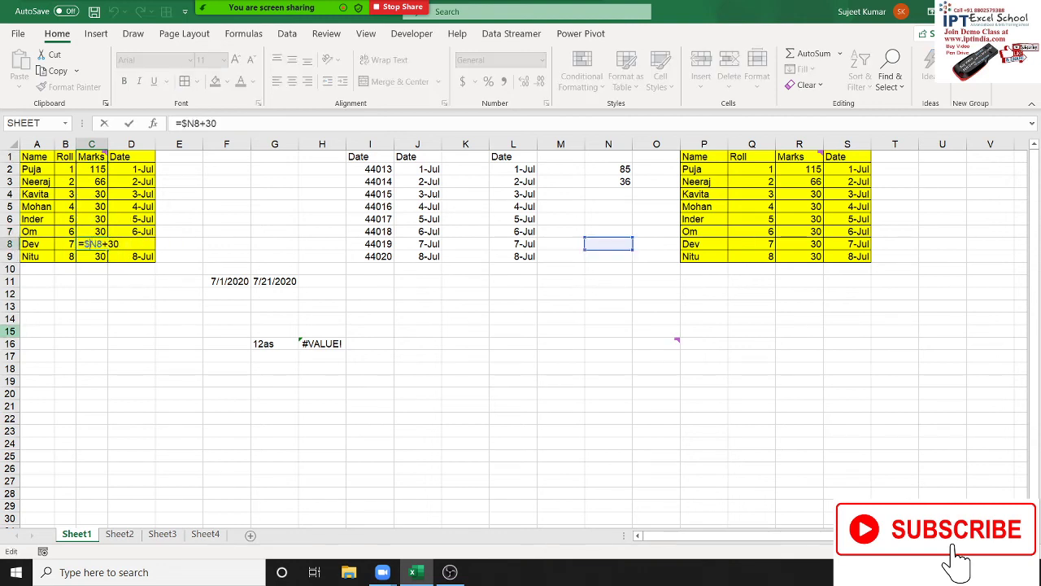
{"action": "key", "text": "Return"}
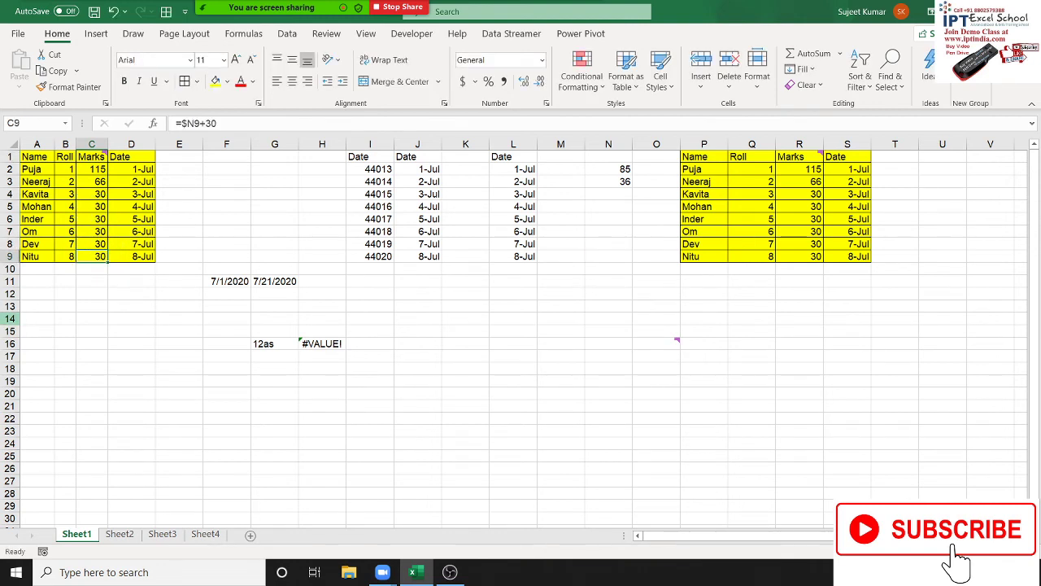
{"action": "left_click", "coordinate": [91, 180]}
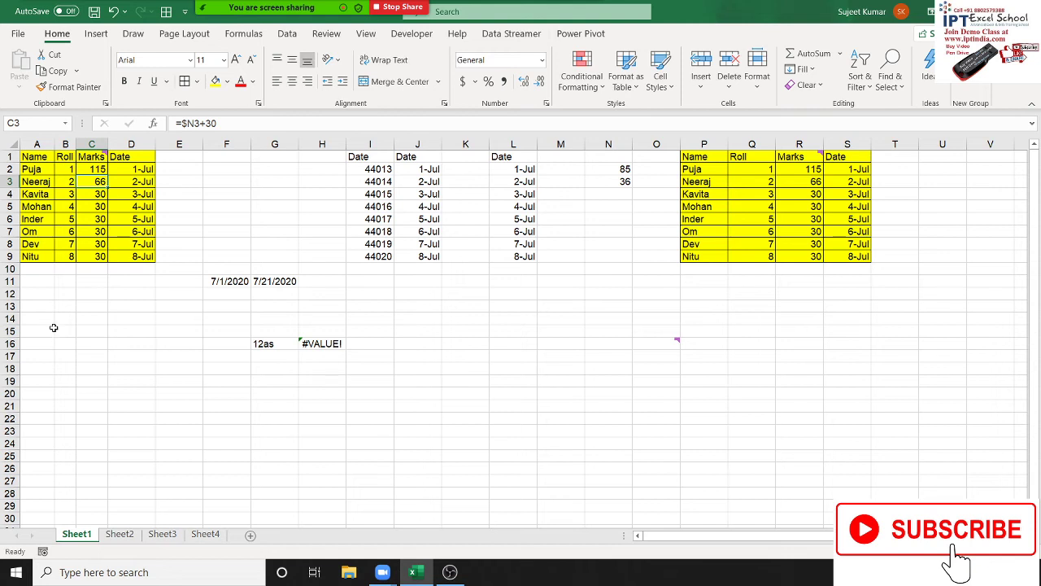
{"action": "left_click", "coordinate": [87, 197]}
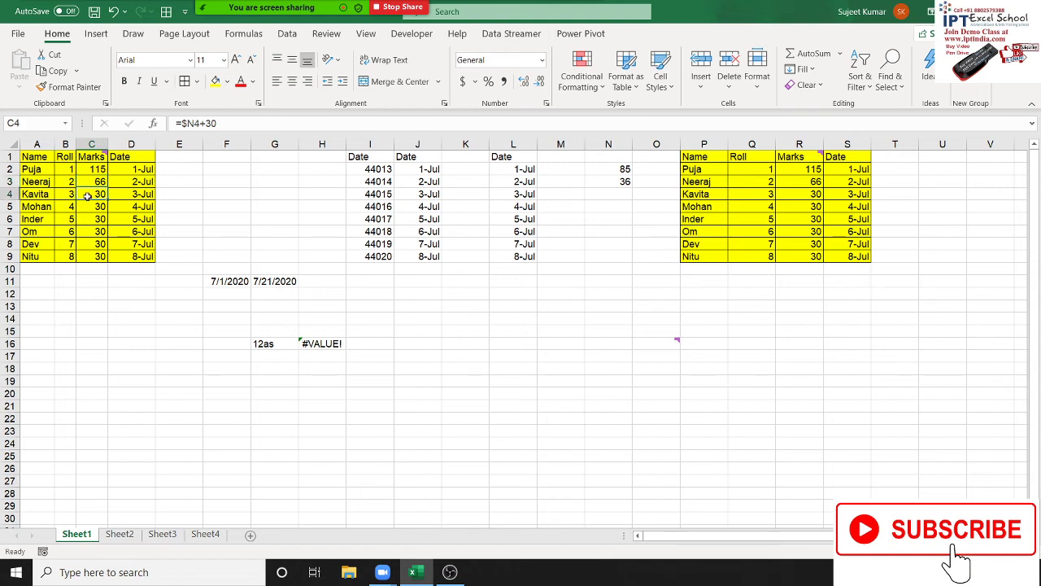
{"action": "left_click", "coordinate": [85, 207]}
{"action": "left_click", "coordinate": [86, 218]}
{"action": "left_click", "coordinate": [79, 232]}
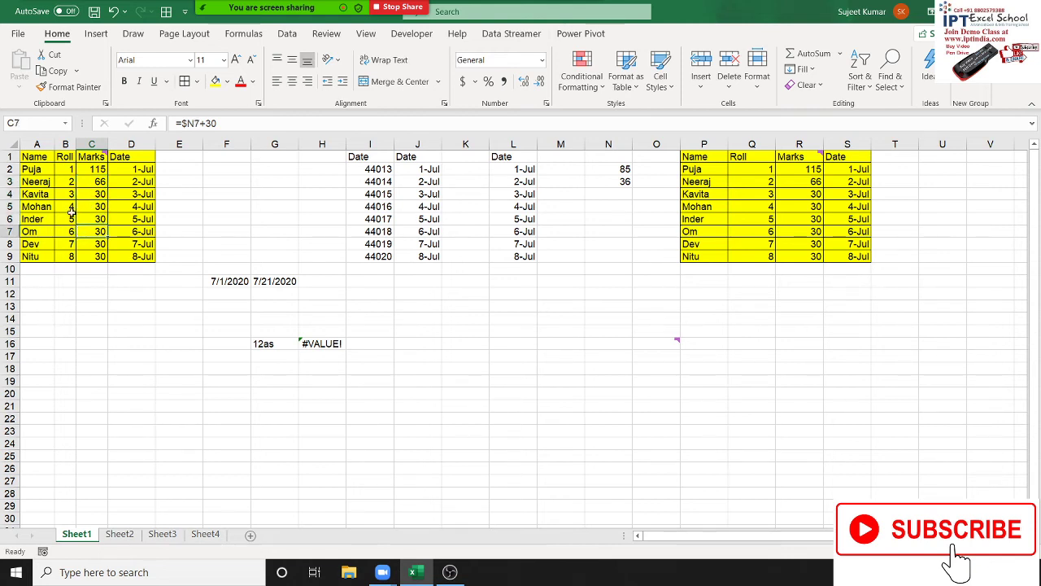
{"action": "left_click", "coordinate": [80, 172]}
{"action": "left_click", "coordinate": [86, 183]}
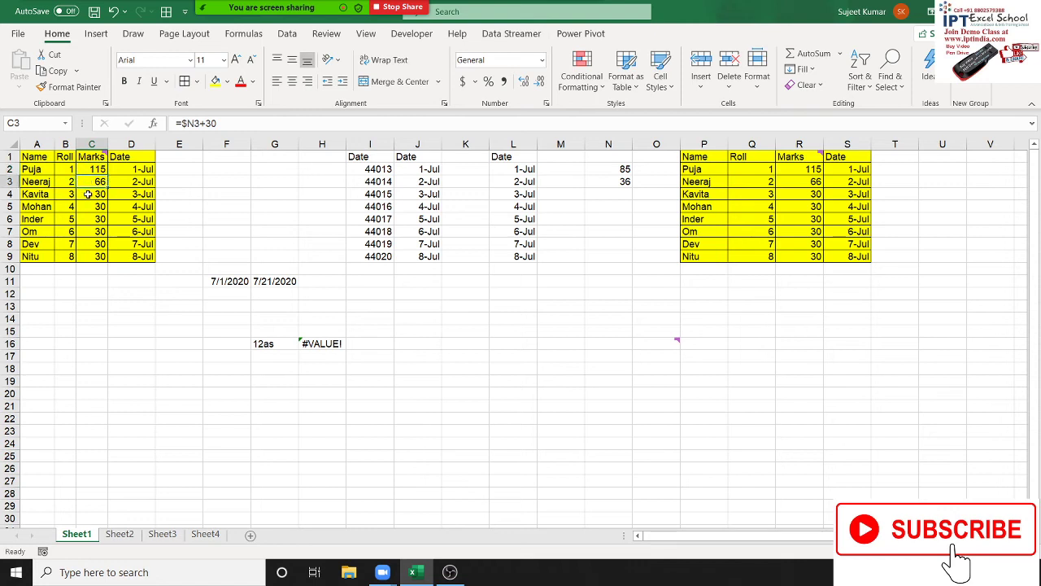
{"action": "left_click", "coordinate": [87, 195]}
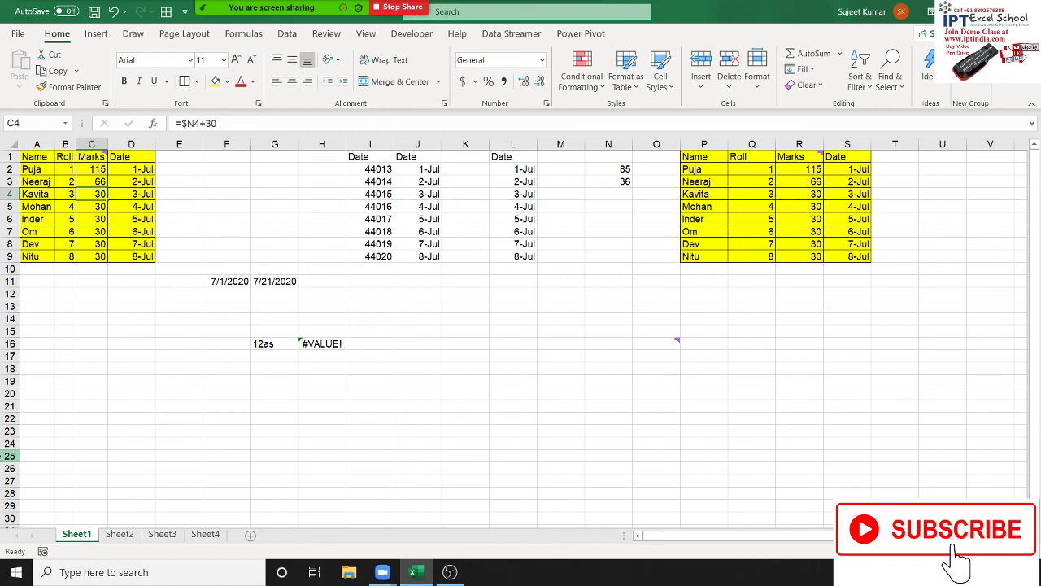
Step: On Sheet4, enter 65 in B7 and 85 in B12
{"action": "left_click", "coordinate": [205, 533]}
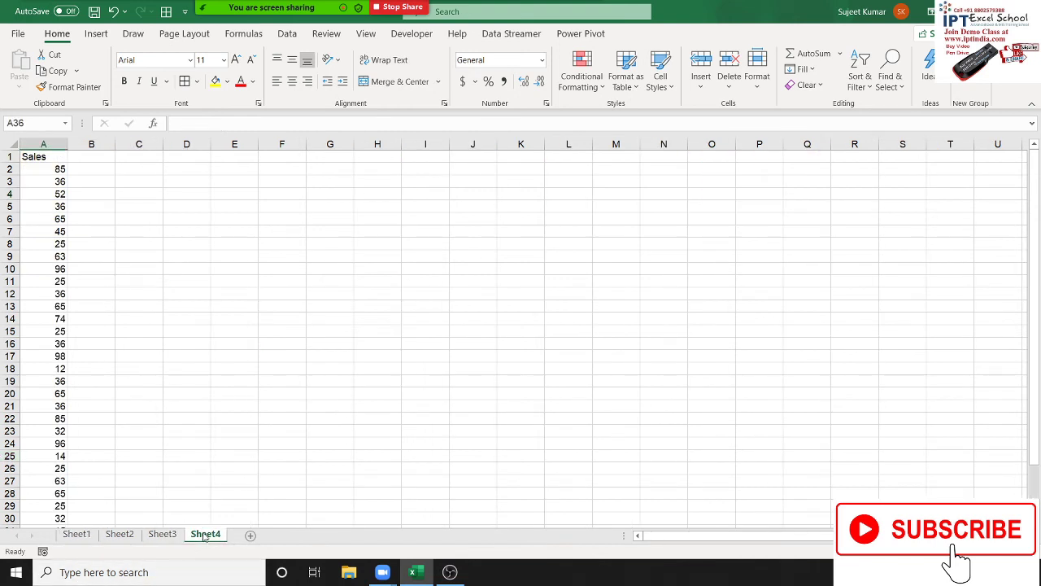
{"action": "left_click_drag", "start_coordinate": [78, 244], "coordinate": [82, 231]}
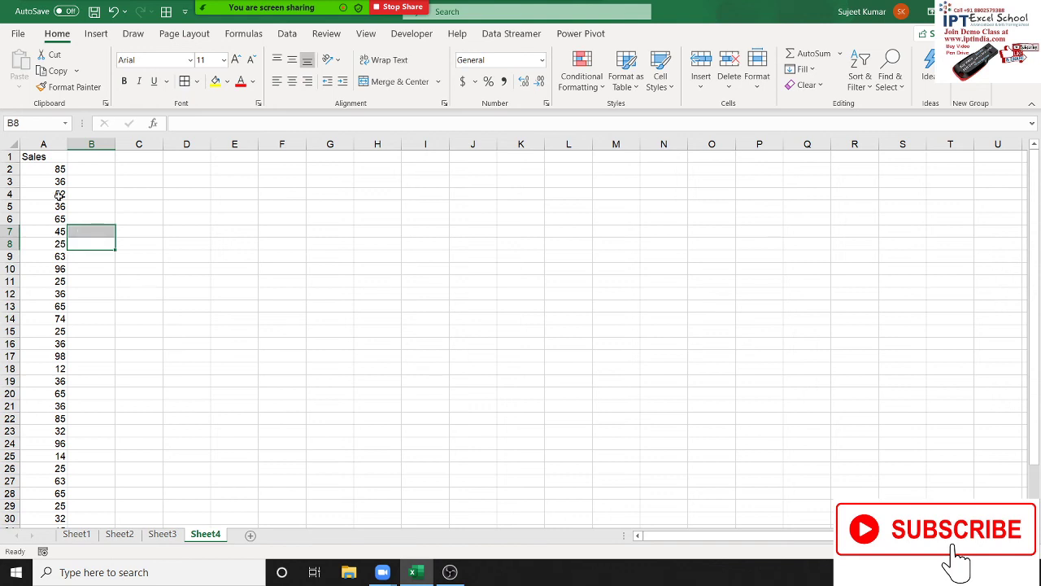
{"action": "key", "text": "Up"}
{"action": "type", "text": "65"}
{"action": "key", "text": "Down"}
{"action": "key", "text": "Down"}
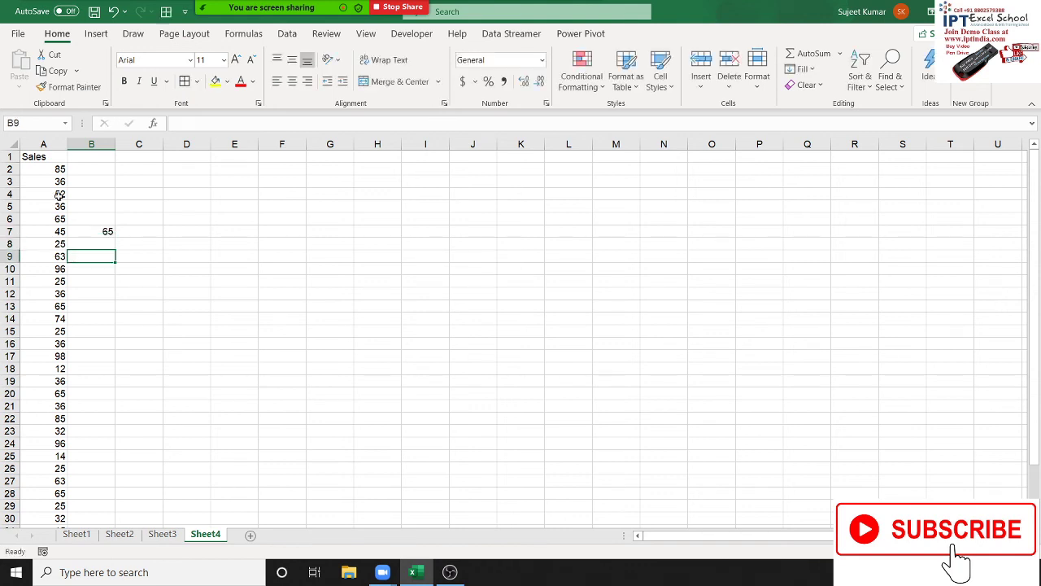
{"action": "key", "text": "Down"}
{"action": "key", "text": "Down"}
{"action": "key", "text": "Down"}
{"action": "type", "text": "85"}
{"action": "key", "text": "Return"}
Step: Enter 65 in B18 and B25, and 85 in B29
{"action": "key", "text": "Down"}
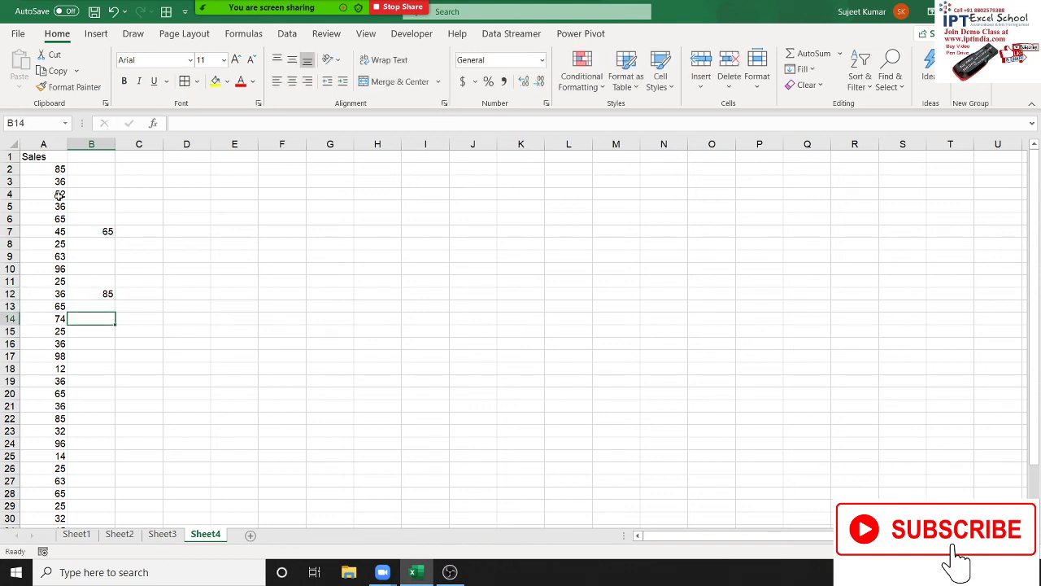
{"action": "key", "text": "Down"}
{"action": "key", "text": "Down"}
{"action": "key", "text": "Down"}
{"action": "key", "text": "Down"}
{"action": "type", "text": "65"}
{"action": "key", "text": "Return"}
{"action": "key", "text": "Down"}
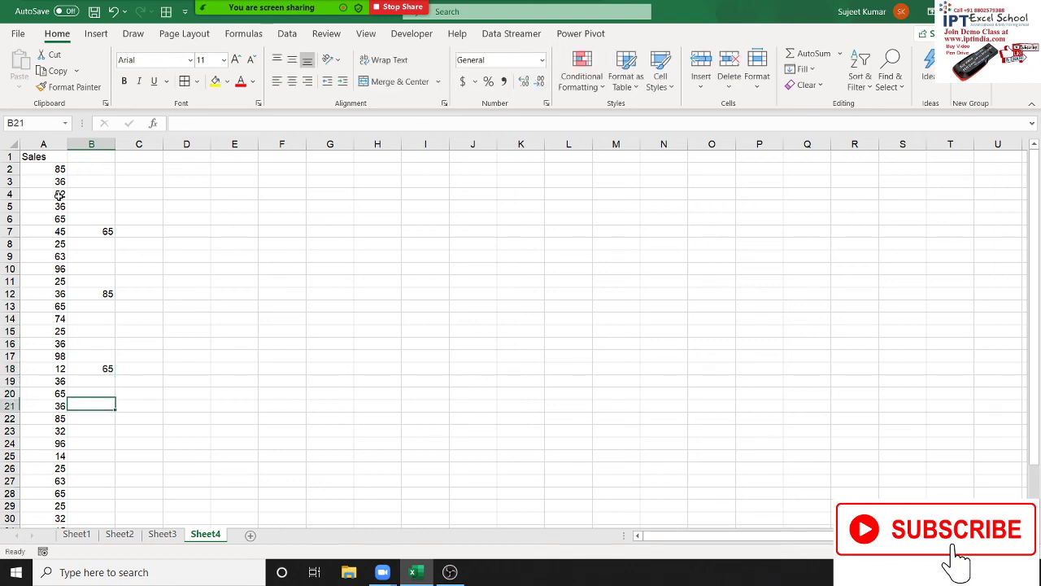
{"action": "key", "text": "Down"}
{"action": "key", "text": "Down"}
{"action": "key", "text": "Down"}
{"action": "key", "text": "Down"}
{"action": "key", "text": "Down"}
{"action": "type", "text": "65"}
{"action": "key", "text": "Return"}
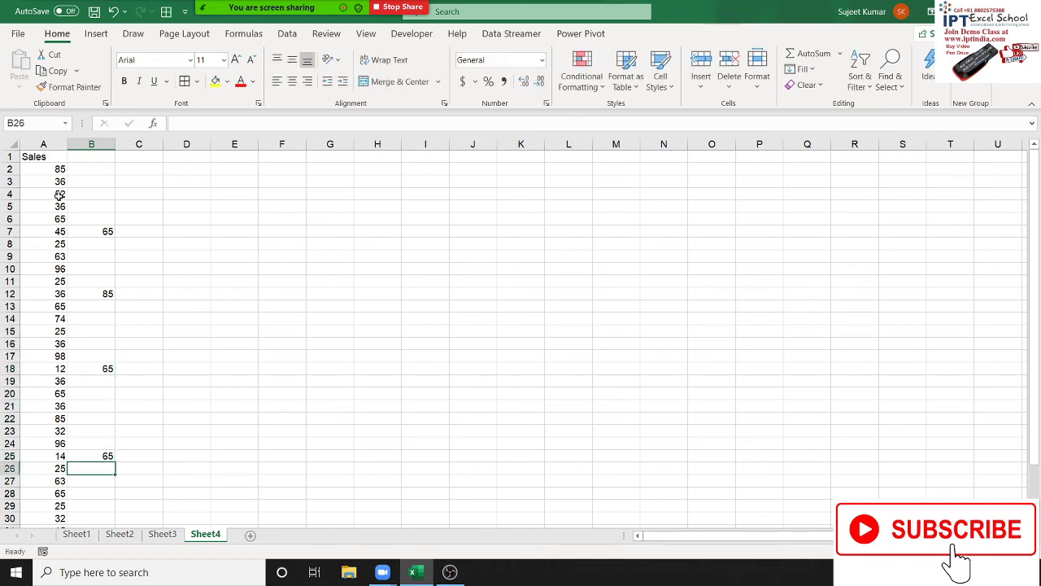
{"action": "key", "text": "Down"}
{"action": "key", "text": "Down"}
{"action": "key", "text": "Down"}
{"action": "type", "text": "85"}
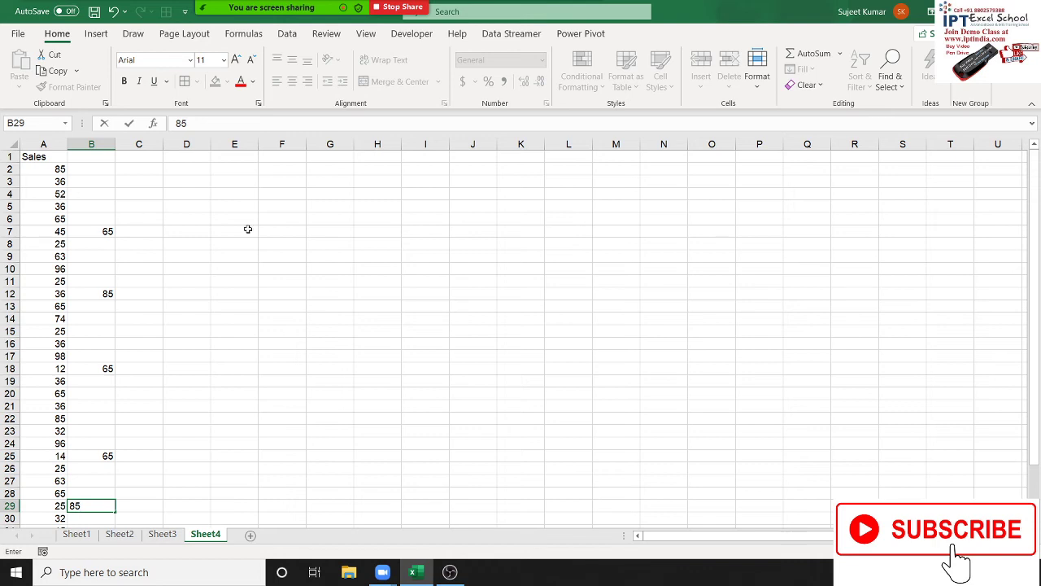
{"action": "left_click", "coordinate": [242, 198]}
{"action": "scroll", "coordinate": [176, 205], "scroll_direction": "down", "scroll_amount": 5}
{"action": "scroll", "coordinate": [175, 207], "scroll_direction": "up", "scroll_amount": 5}
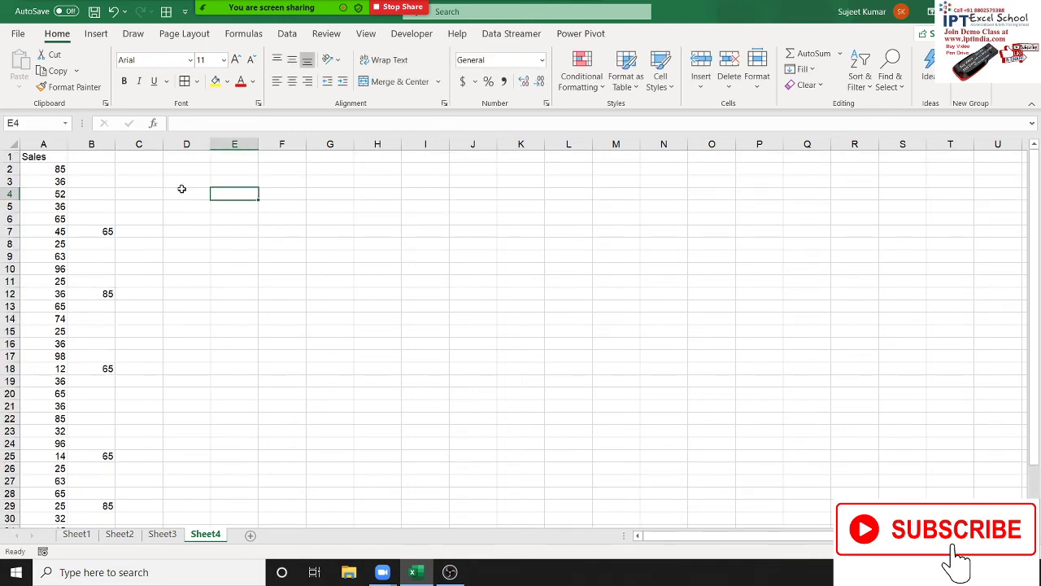
{"action": "left_click", "coordinate": [37, 227]}
{"action": "left_click_drag", "start_coordinate": [37, 226], "coordinate": [94, 233]}
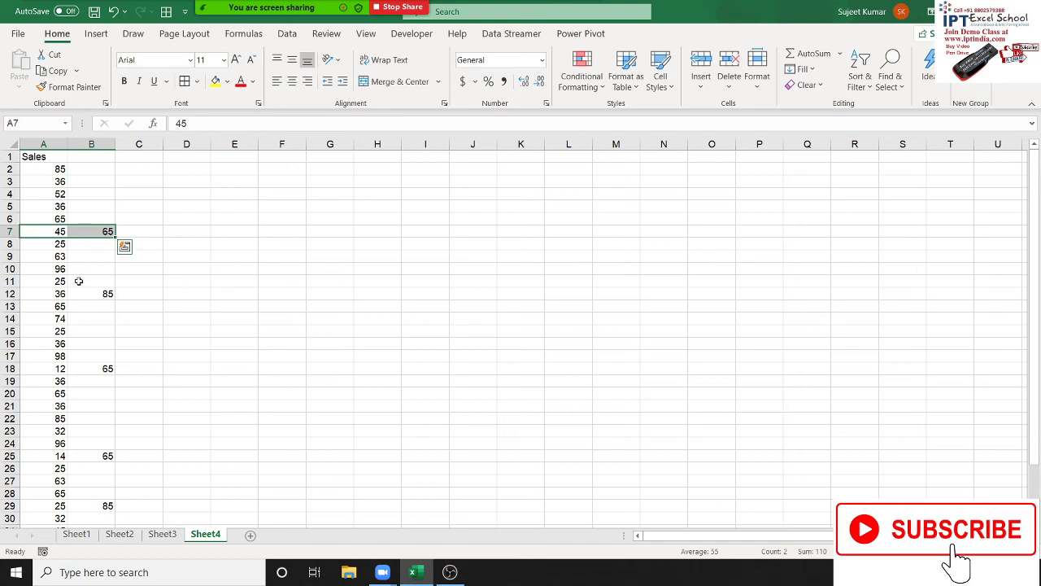
{"action": "left_click_drag", "start_coordinate": [62, 295], "coordinate": [89, 291]}
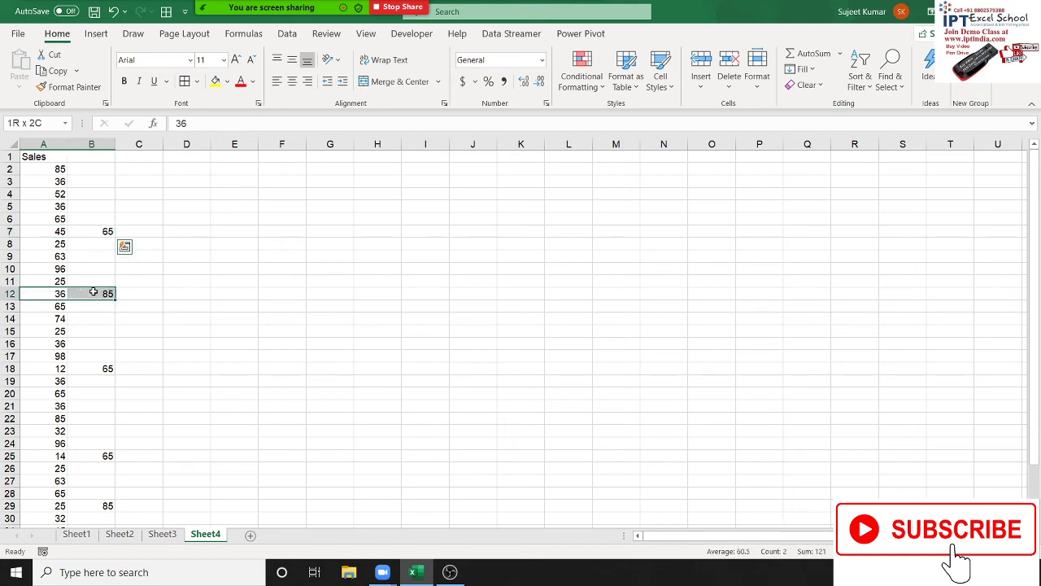
{"action": "left_click_drag", "start_coordinate": [60, 370], "coordinate": [96, 367]}
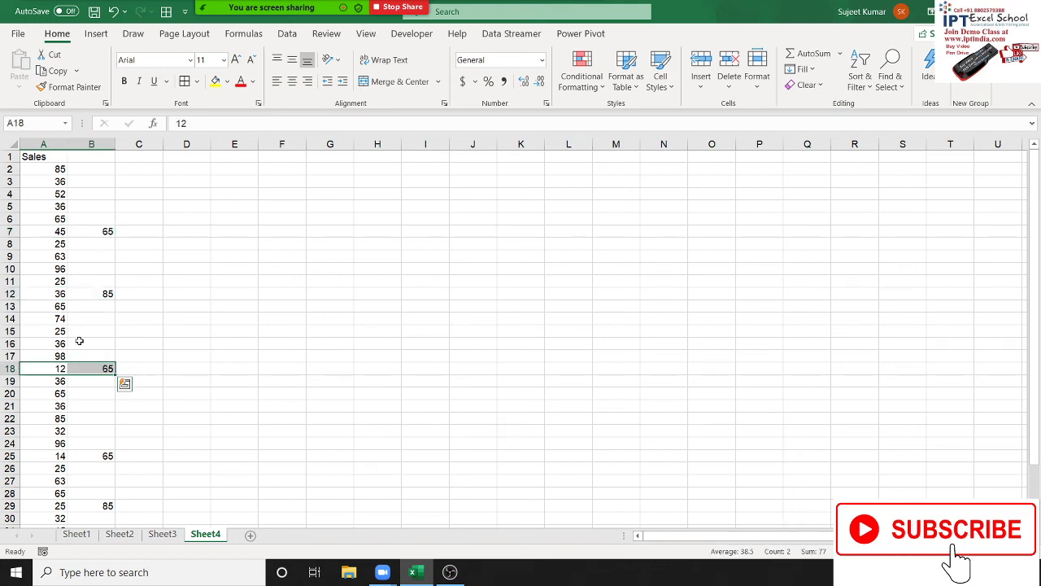
{"action": "left_click_drag", "start_coordinate": [98, 242], "coordinate": [117, 475]}
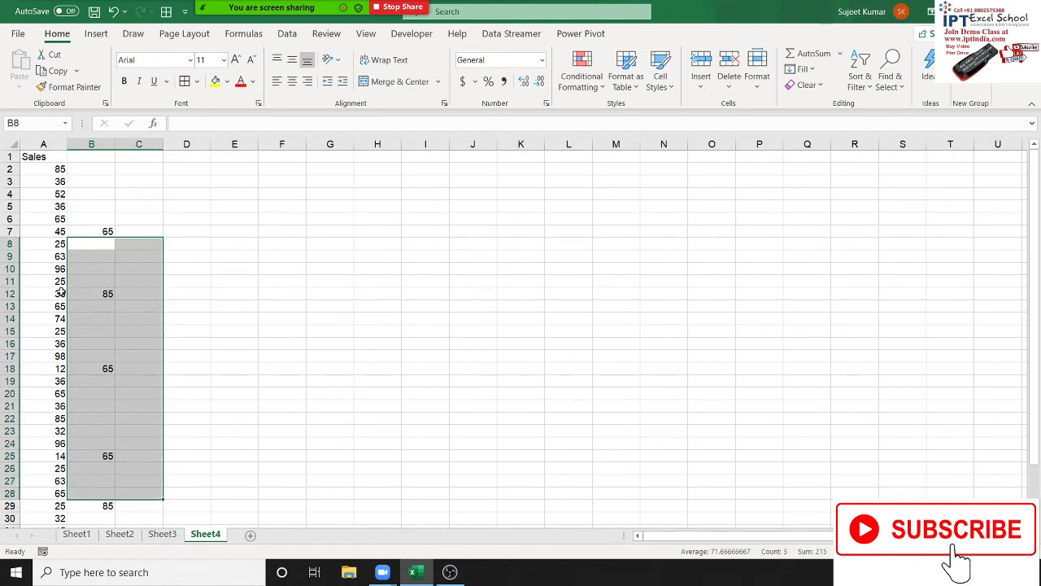
{"action": "left_click", "coordinate": [205, 271]}
{"action": "left_click", "coordinate": [113, 236]}
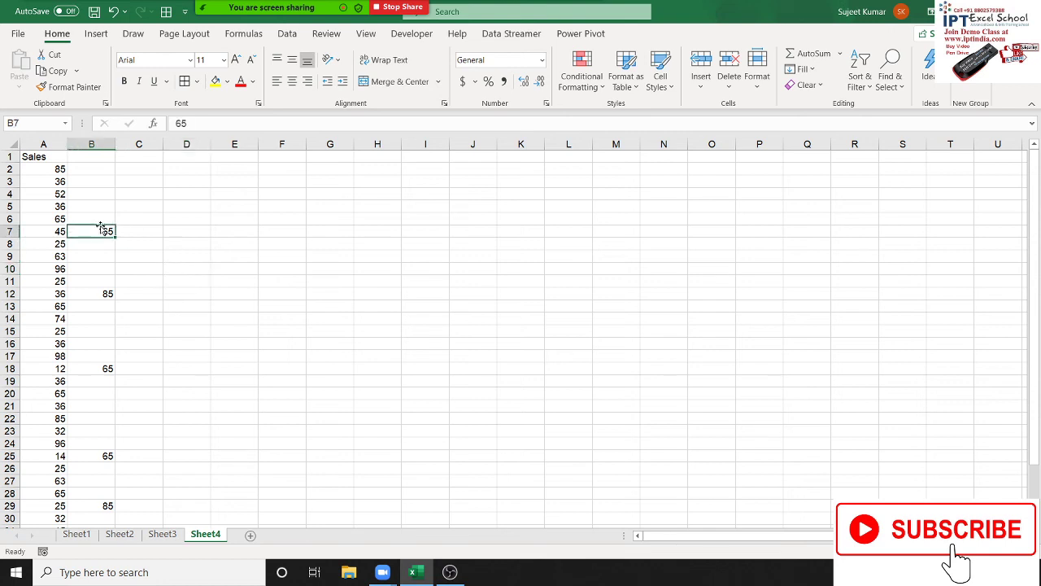
{"action": "key", "text": "ctrl+c"}
{"action": "left_click", "coordinate": [60, 231]}
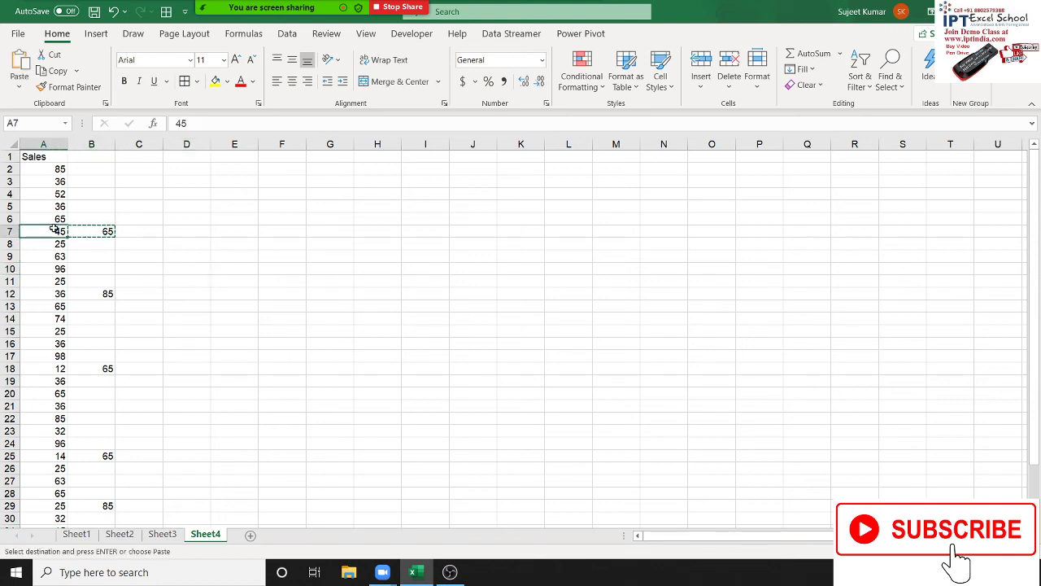
{"action": "key", "text": "ctrl+v"}
{"action": "left_click", "coordinate": [98, 289]}
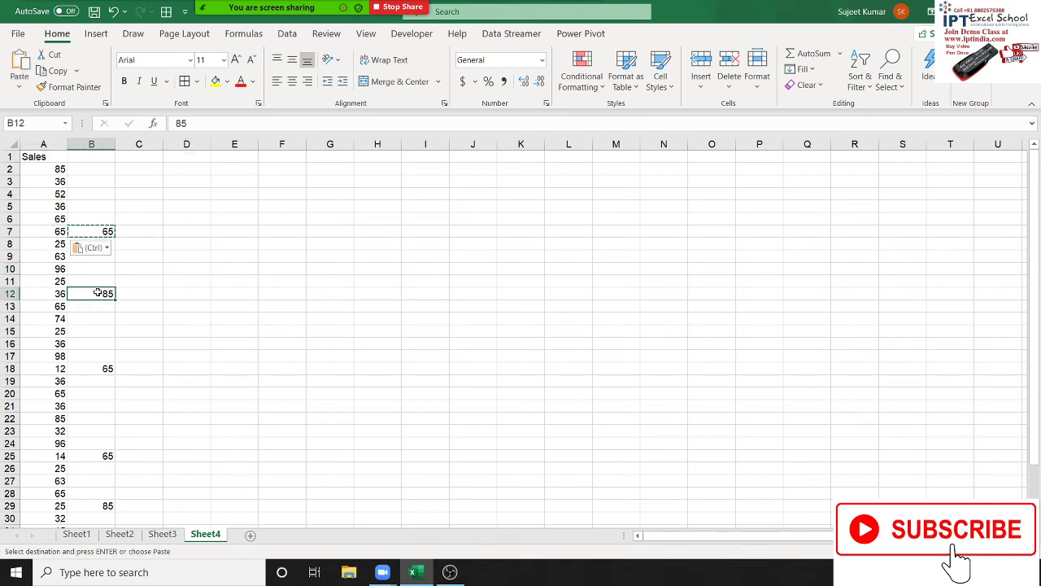
{"action": "key", "text": "ctrl+c"}
{"action": "left_click", "coordinate": [60, 294]}
{"action": "key", "text": "ctrl+v"}
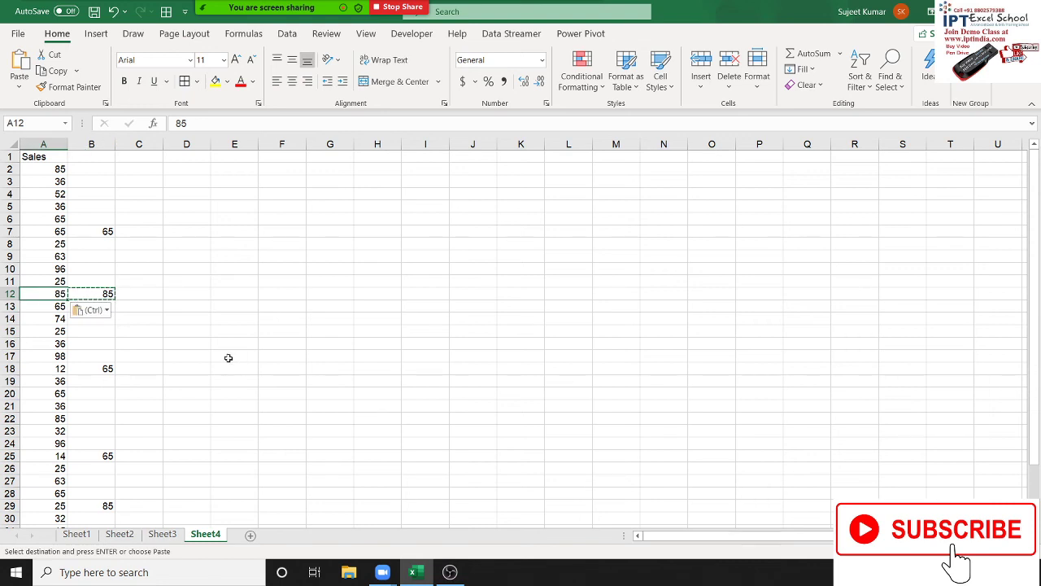
{"action": "key", "text": "ctrl+z"}
{"action": "key", "text": "ctrl+z"}
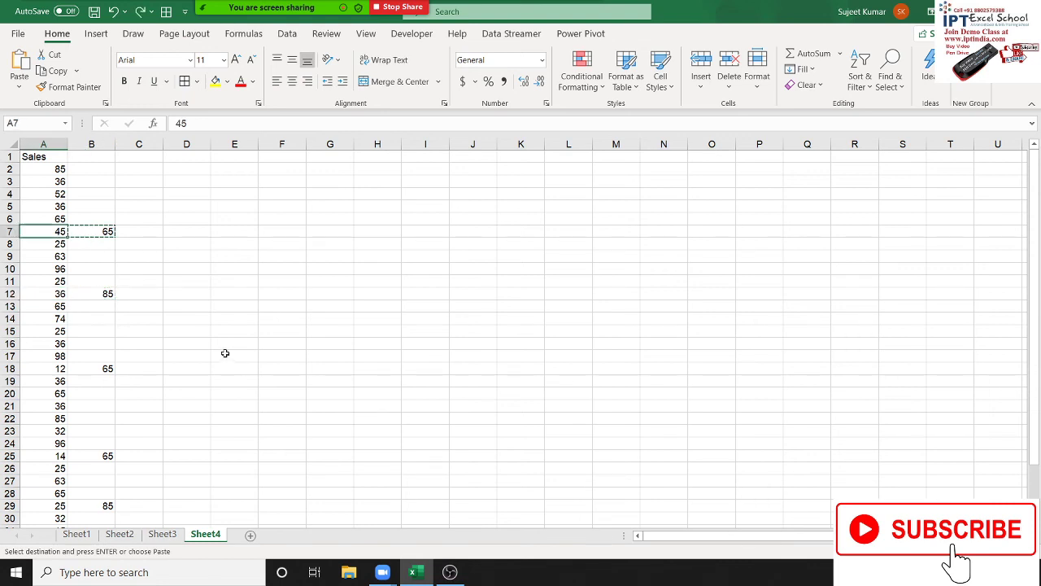
{"action": "key", "text": "Escape"}
{"action": "left_click", "coordinate": [91, 144]}
Step: Copy column B and Paste Special it onto column A with Skip blanks ticked
{"action": "key", "text": "ctrl+c"}
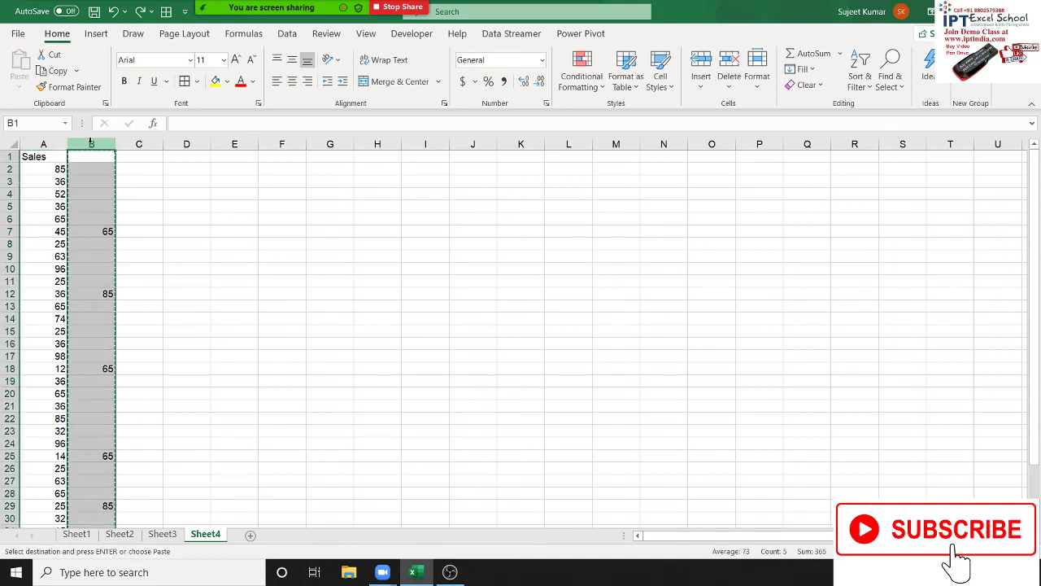
{"action": "left_click", "coordinate": [54, 146]}
{"action": "right_click", "coordinate": [54, 147]}
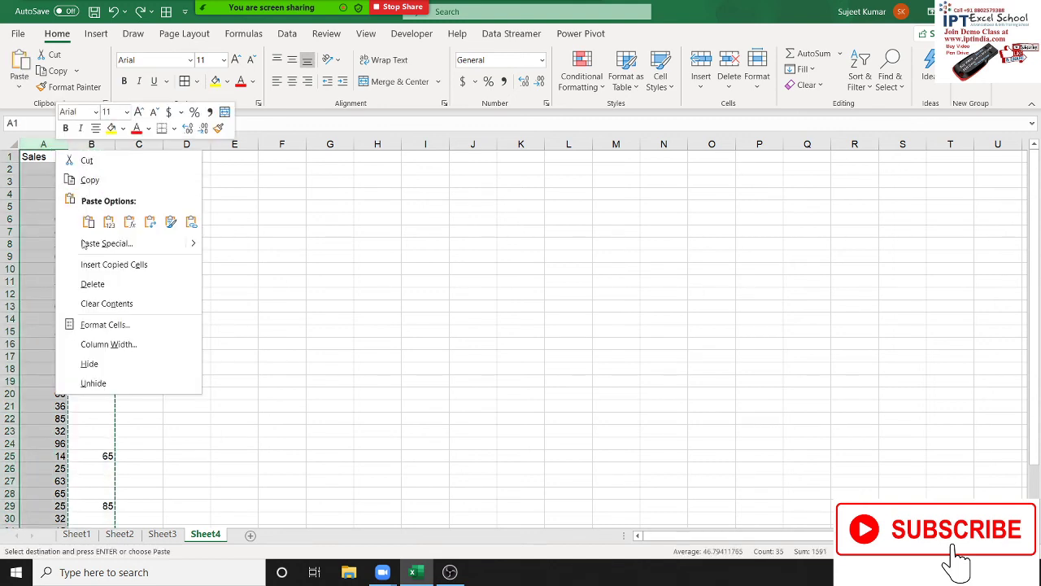
{"action": "left_click", "coordinate": [106, 243]}
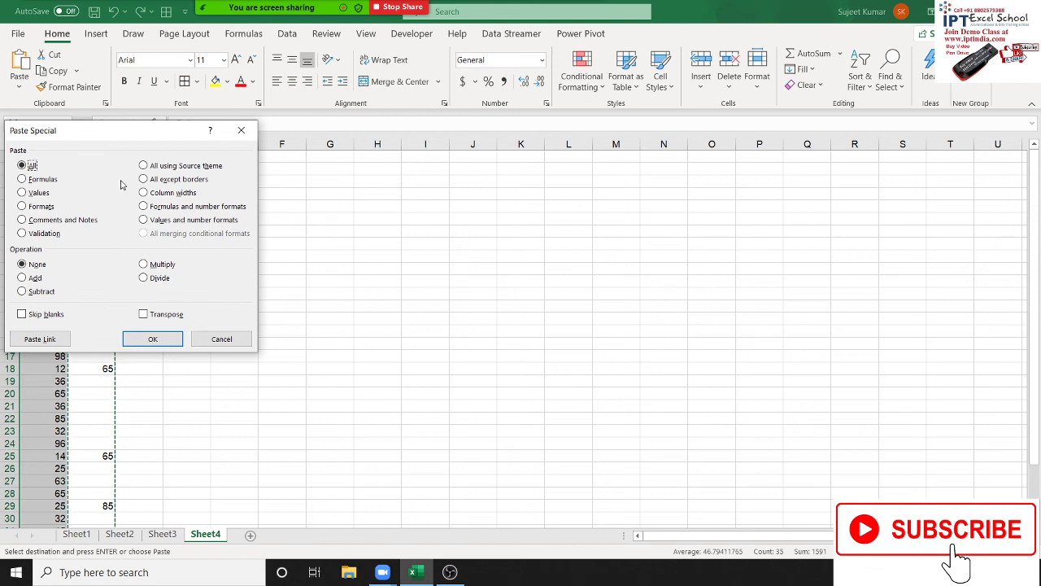
{"action": "left_click_drag", "start_coordinate": [127, 149], "coordinate": [367, 143]}
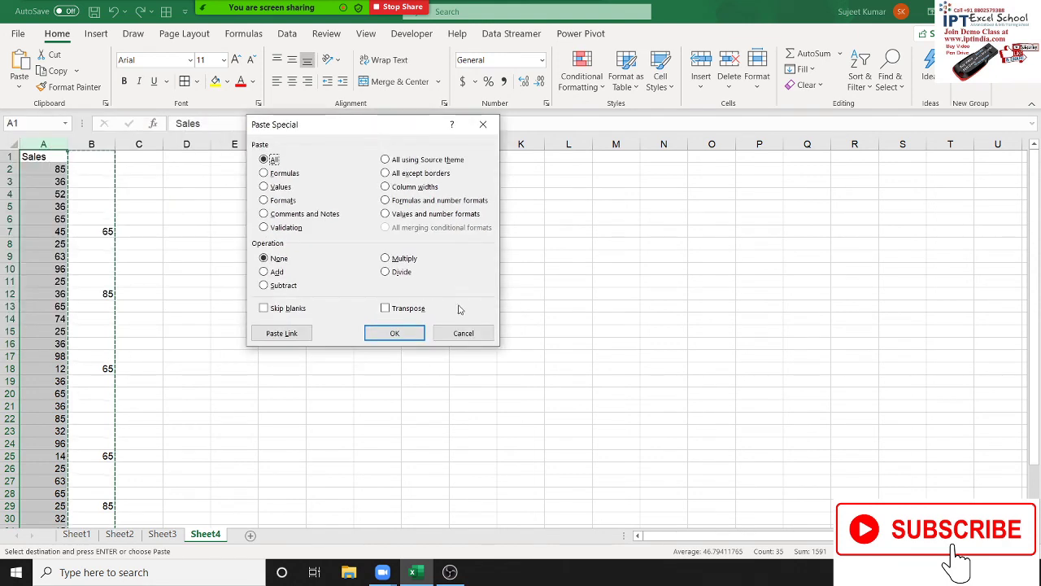
{"action": "left_click", "coordinate": [295, 309]}
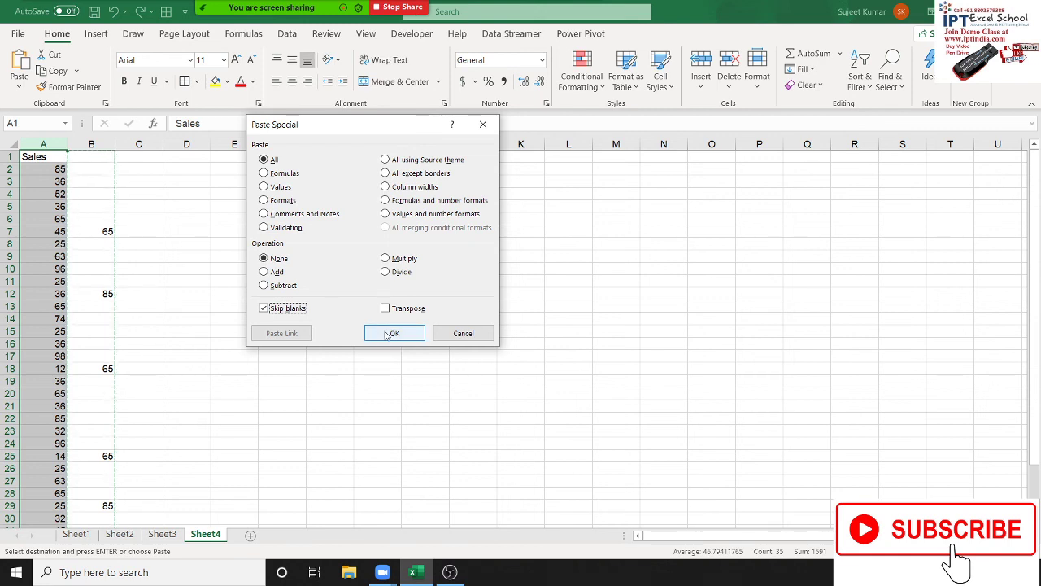
{"action": "left_click", "coordinate": [390, 333]}
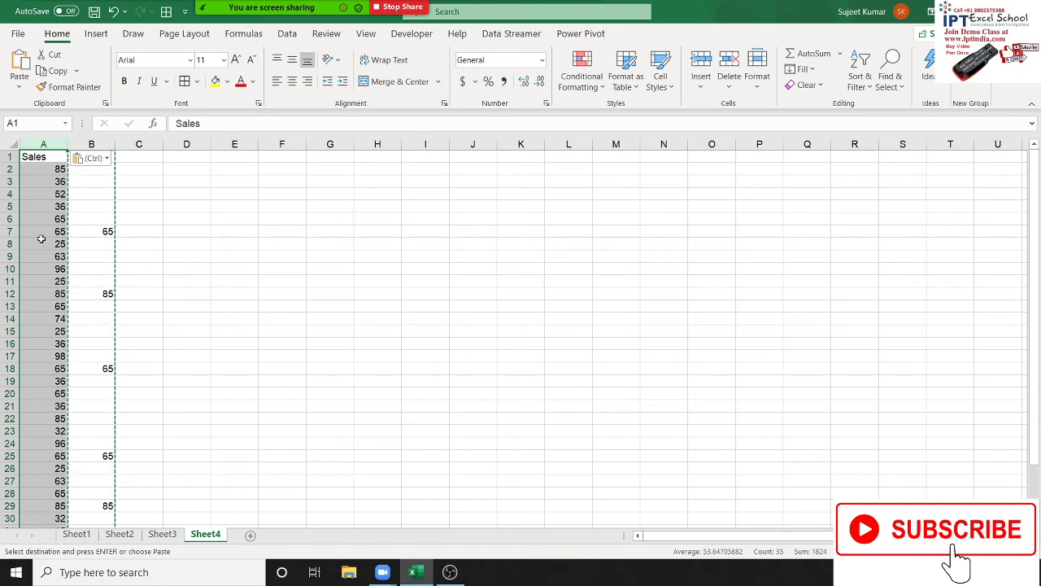
Step: Check the merged values in rows 7, 12 and 18, then go to Sheet1
{"action": "left_click_drag", "start_coordinate": [40, 236], "coordinate": [86, 231]}
{"action": "left_click_drag", "start_coordinate": [55, 295], "coordinate": [90, 294]}
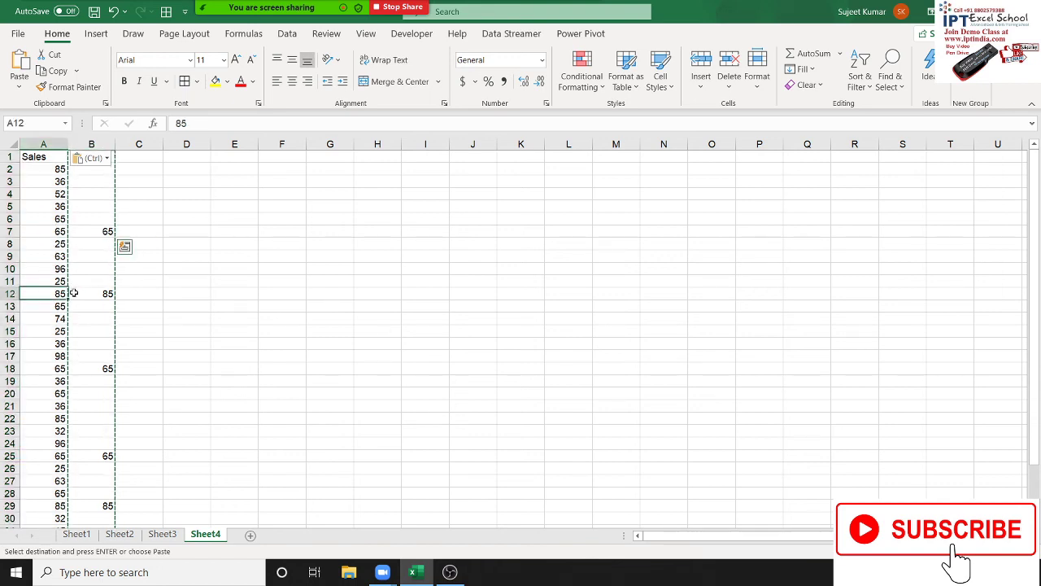
{"action": "left_click_drag", "start_coordinate": [65, 372], "coordinate": [91, 370]}
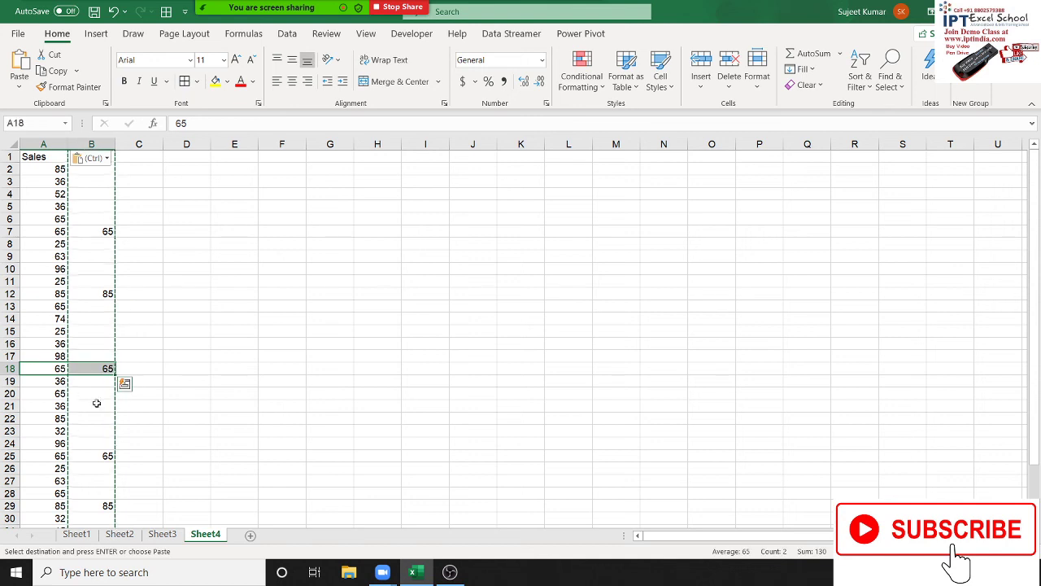
{"action": "mouse_move", "coordinate": [49, 457]}
{"action": "left_mouse_down"}
{"action": "mouse_move", "coordinate": [91, 456]}
{"action": "mouse_move", "coordinate": [91, 431]}
{"action": "left_mouse_up"}
{"action": "scroll", "coordinate": [50, 452], "scroll_direction": "down", "scroll_amount": 2}
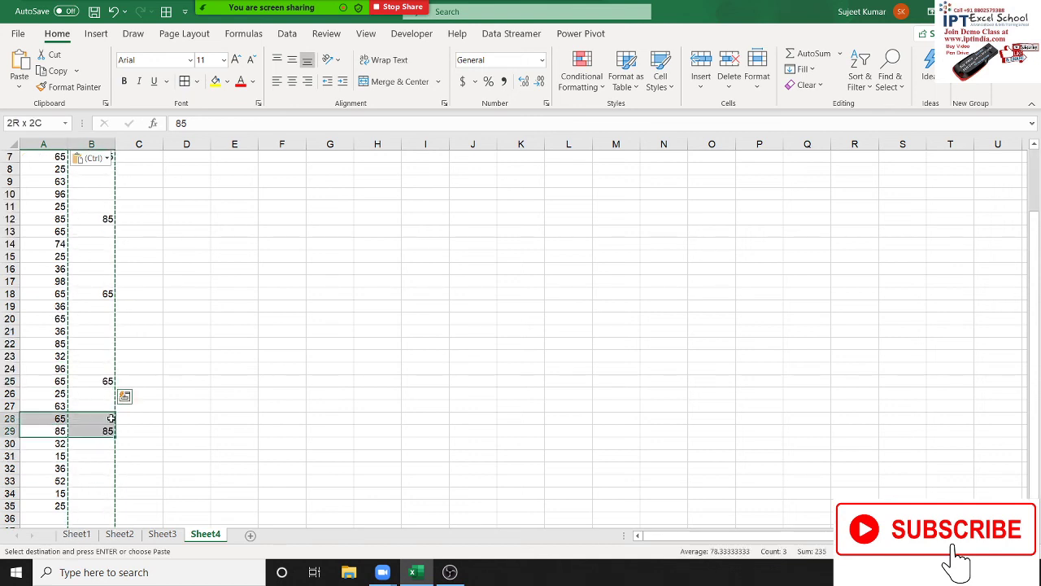
{"action": "left_click", "coordinate": [76, 533]}
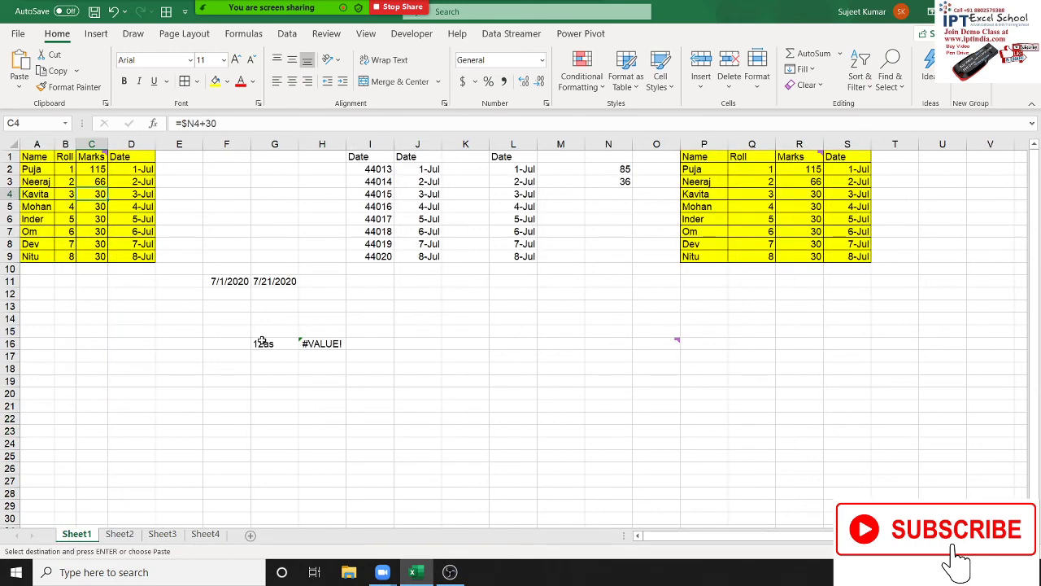
Step: Paste A1:C9 transposed at D21 so names run across row 21, then copy the result
{"action": "left_click", "coordinate": [147, 305]}
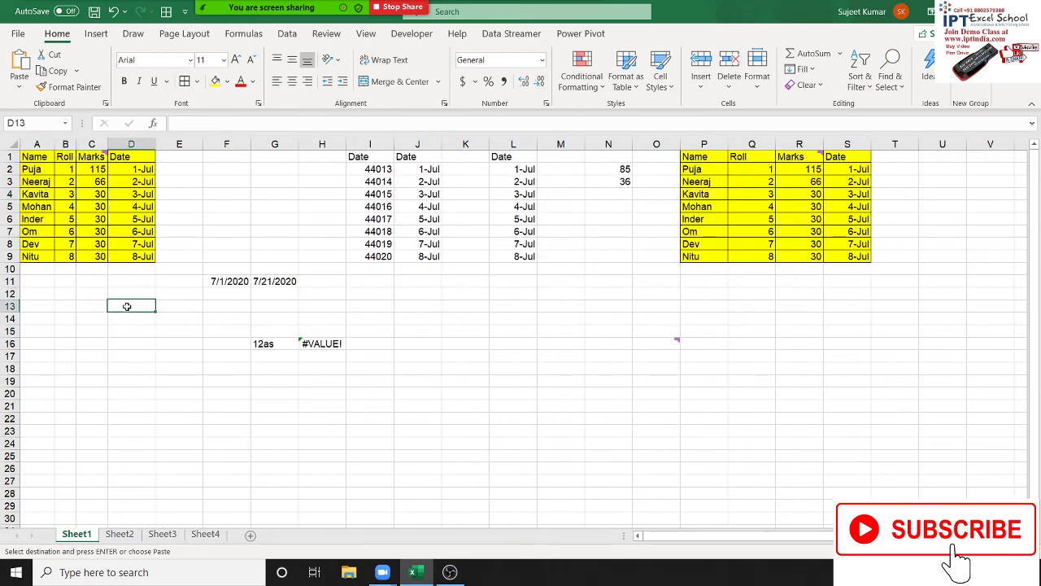
{"action": "left_click", "coordinate": [35, 153]}
{"action": "left_click_drag", "start_coordinate": [36, 153], "coordinate": [91, 257]}
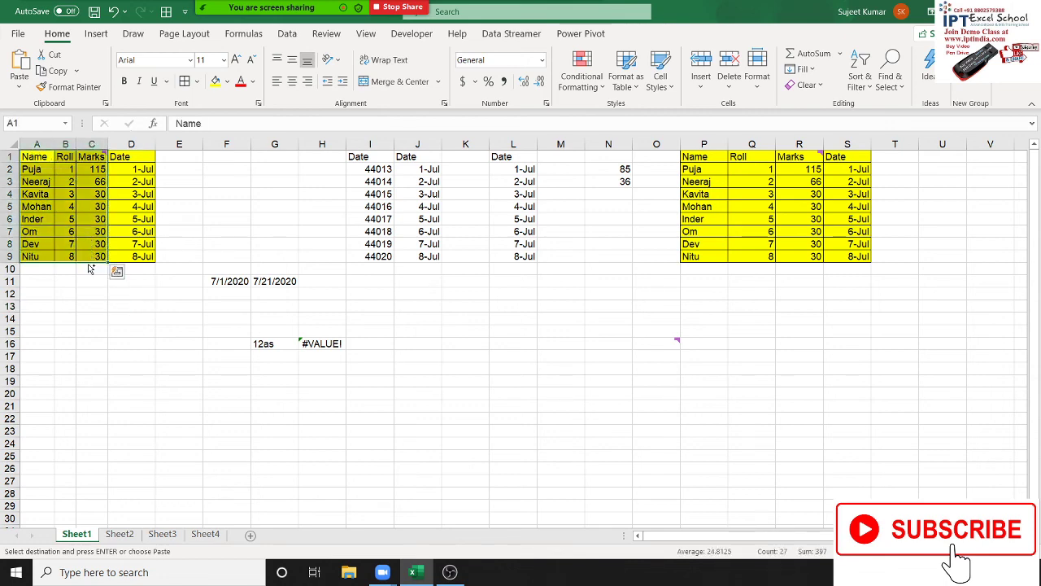
{"action": "key", "text": "ctrl+c"}
{"action": "right_click", "coordinate": [118, 405]}
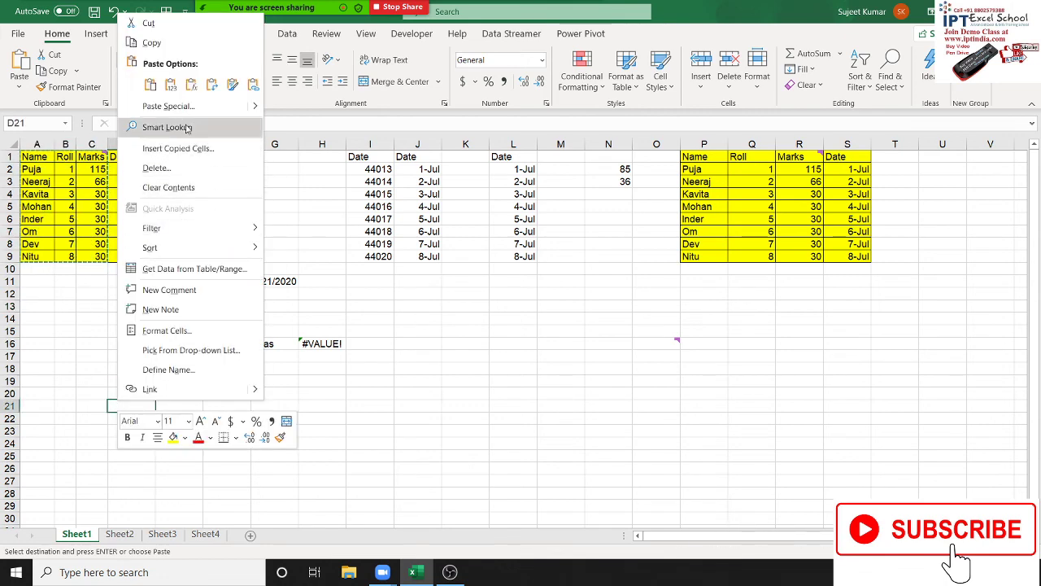
{"action": "left_click", "coordinate": [168, 106]}
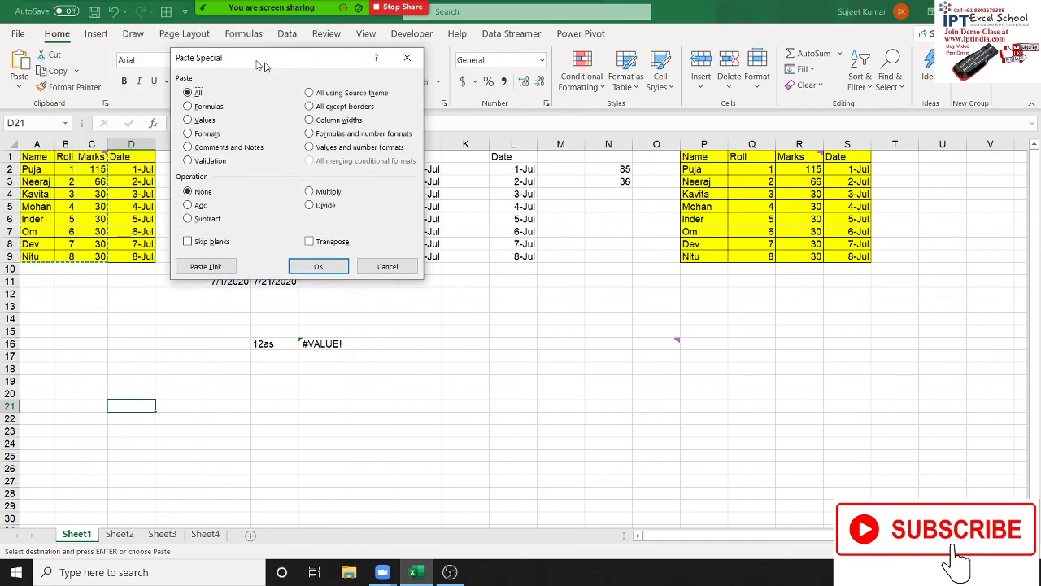
{"action": "left_click", "coordinate": [449, 280]}
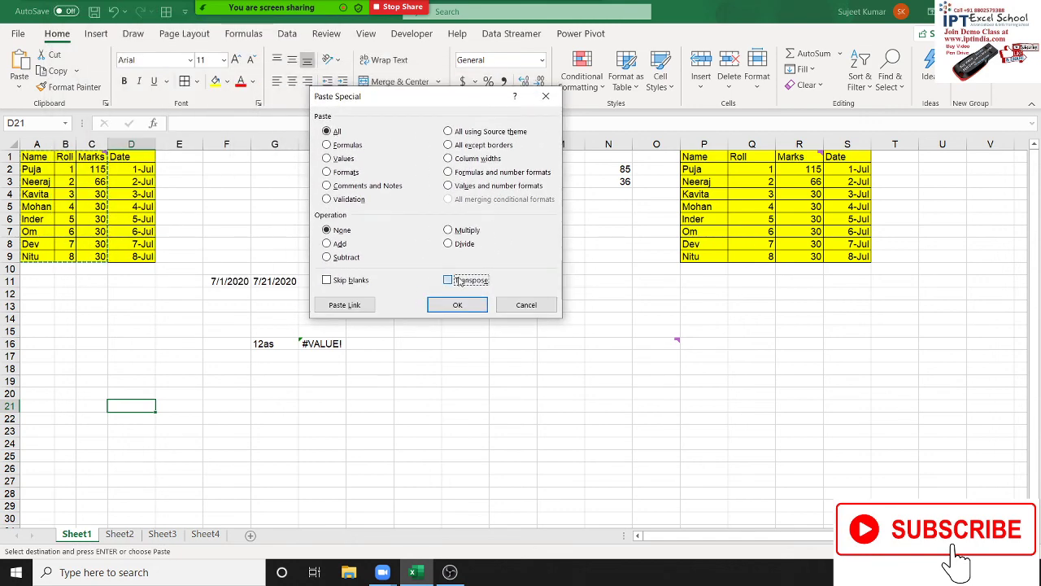
{"action": "left_click", "coordinate": [457, 304]}
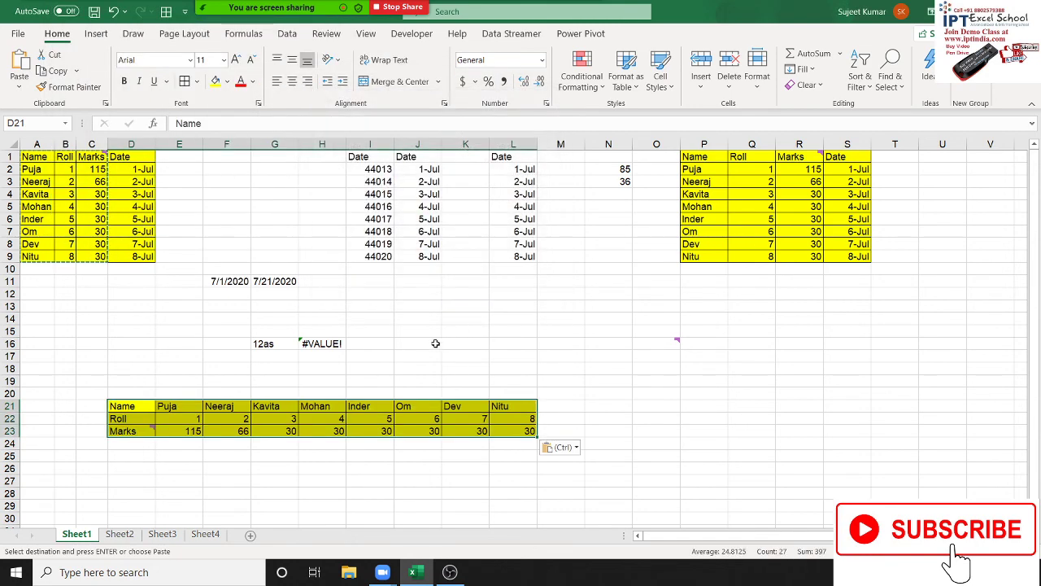
{"action": "key", "text": "ctrl+c"}
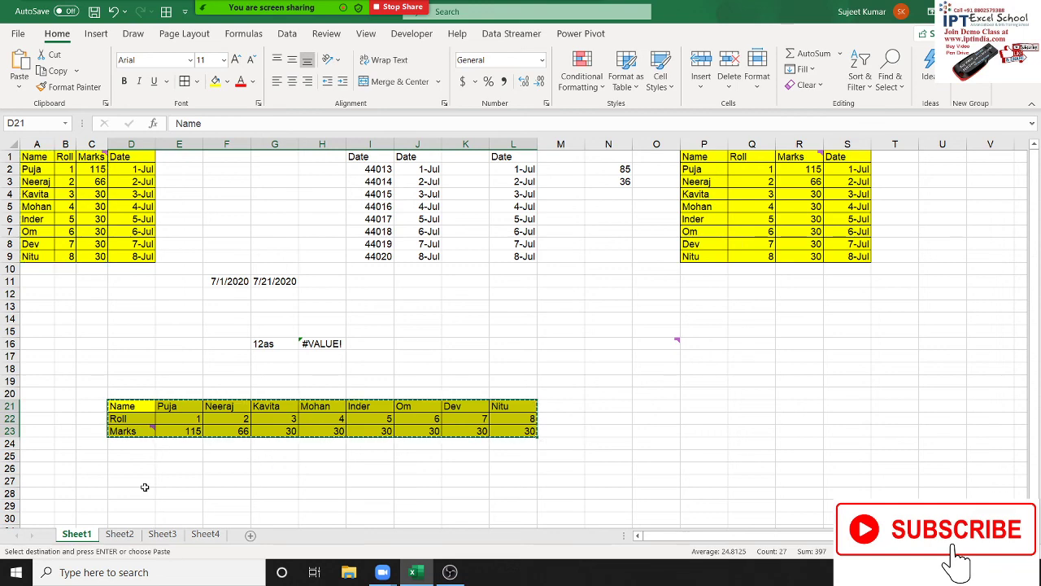
{"action": "left_click", "coordinate": [145, 486]}
Step: Paste the horizontal table transposed at D28 to restore a vertical copy in D28:F36
{"action": "right_click", "coordinate": [146, 484]}
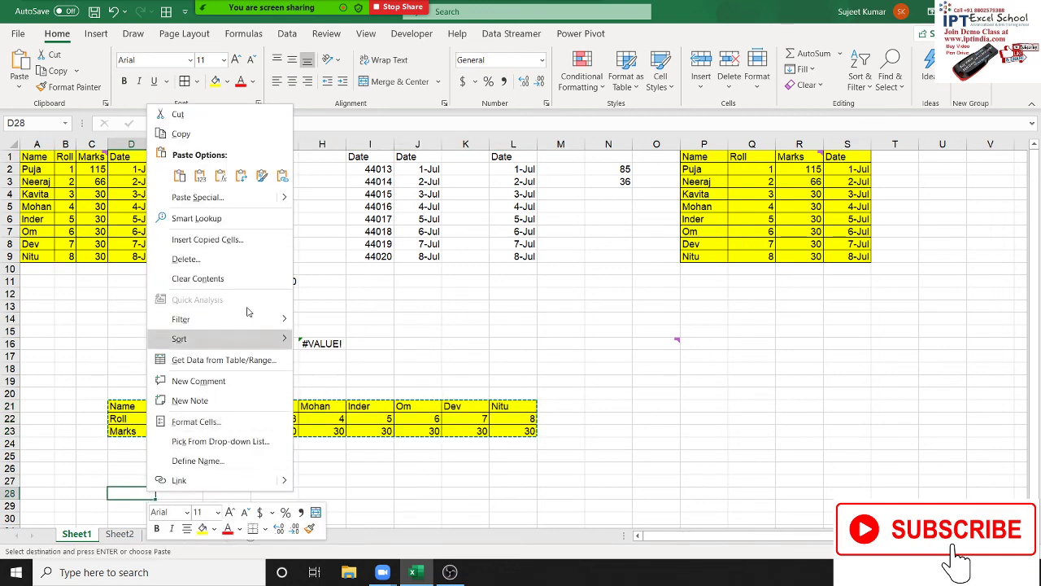
{"action": "left_click", "coordinate": [244, 198]}
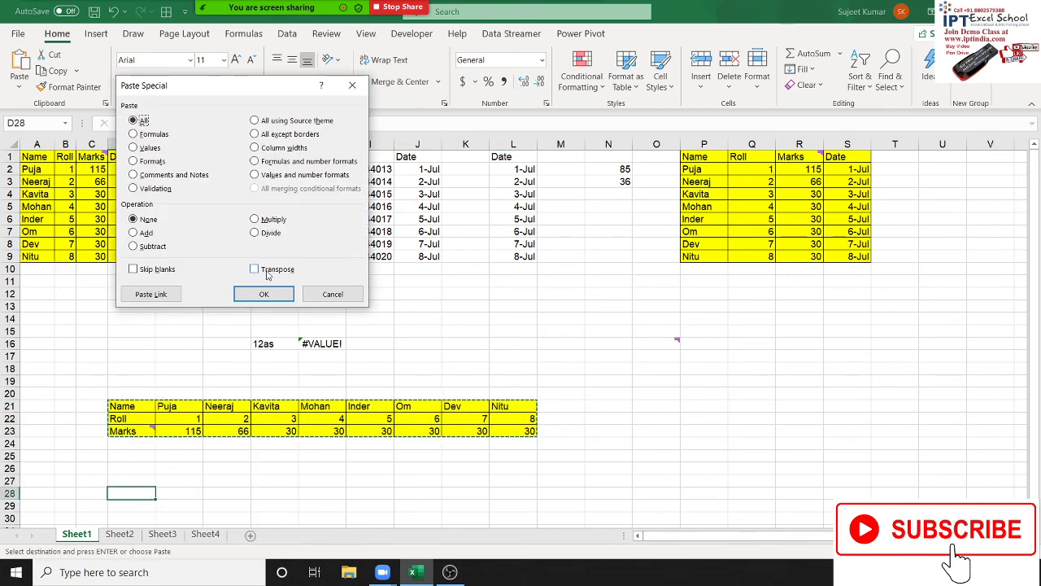
{"action": "left_click", "coordinate": [268, 270]}
{"action": "left_click", "coordinate": [265, 293]}
{"action": "scroll", "coordinate": [325, 309], "scroll_direction": "down", "scroll_amount": 2}
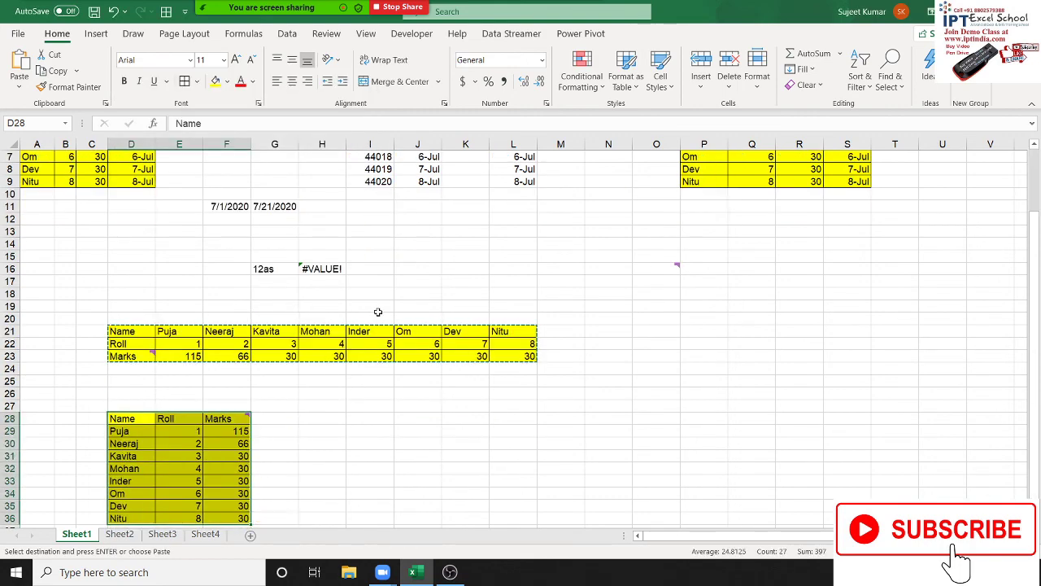
{"action": "scroll", "coordinate": [378, 311], "scroll_direction": "down", "scroll_amount": 2}
{"action": "scroll", "coordinate": [378, 311], "scroll_direction": "up", "scroll_amount": 3}
{"action": "scroll", "coordinate": [378, 311], "scroll_direction": "up", "scroll_amount": 1}
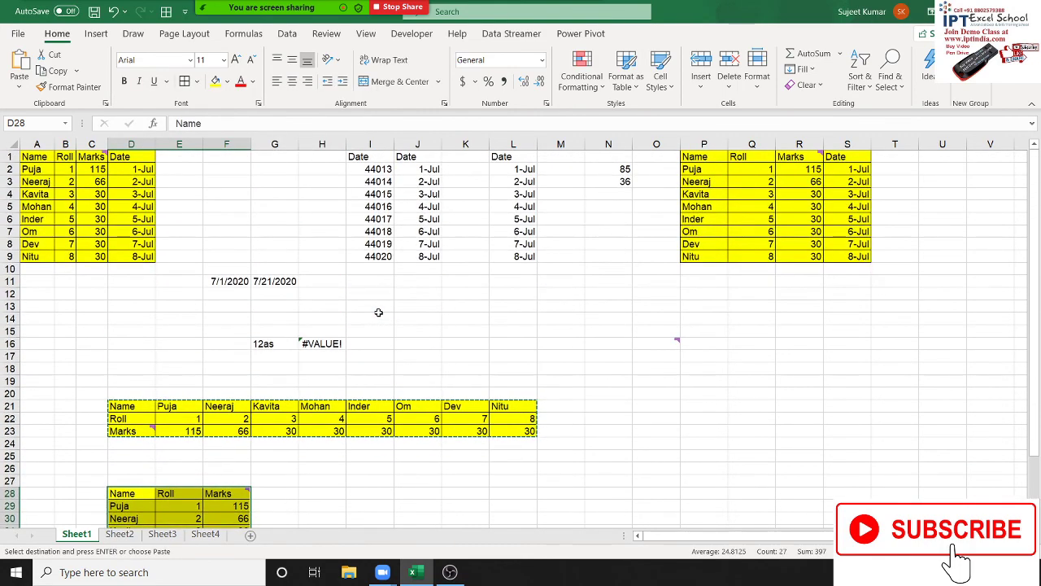
{"action": "scroll", "coordinate": [378, 311], "scroll_direction": "down", "scroll_amount": 1}
{"action": "scroll", "coordinate": [378, 311], "scroll_direction": "down", "scroll_amount": 2}
{"action": "scroll", "coordinate": [833, 342], "scroll_direction": "up", "scroll_amount": 3}
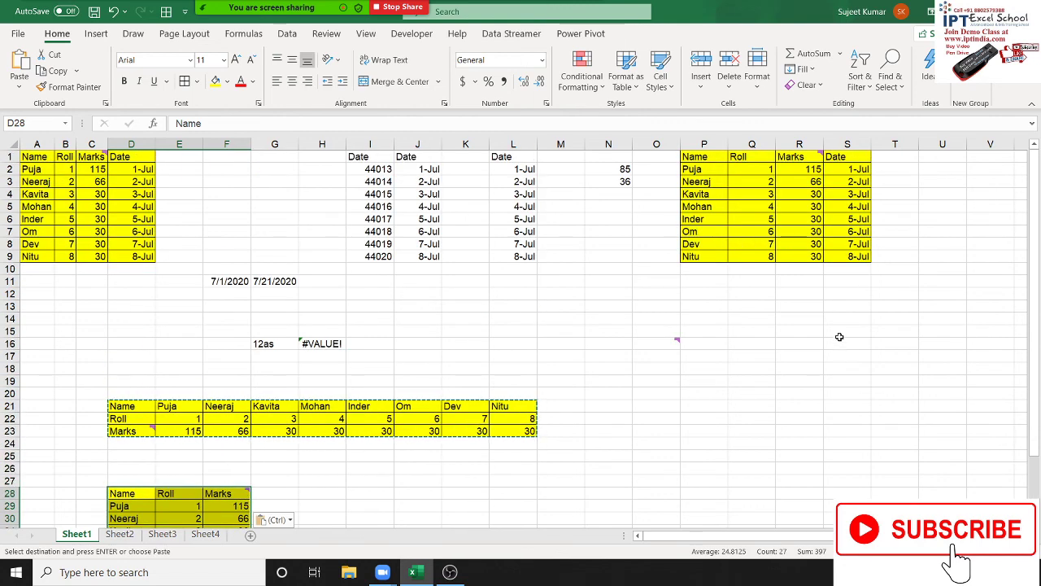
Step: Minimise Excel with Win+D and refresh the desktop
{"action": "key", "text": "super+d"}
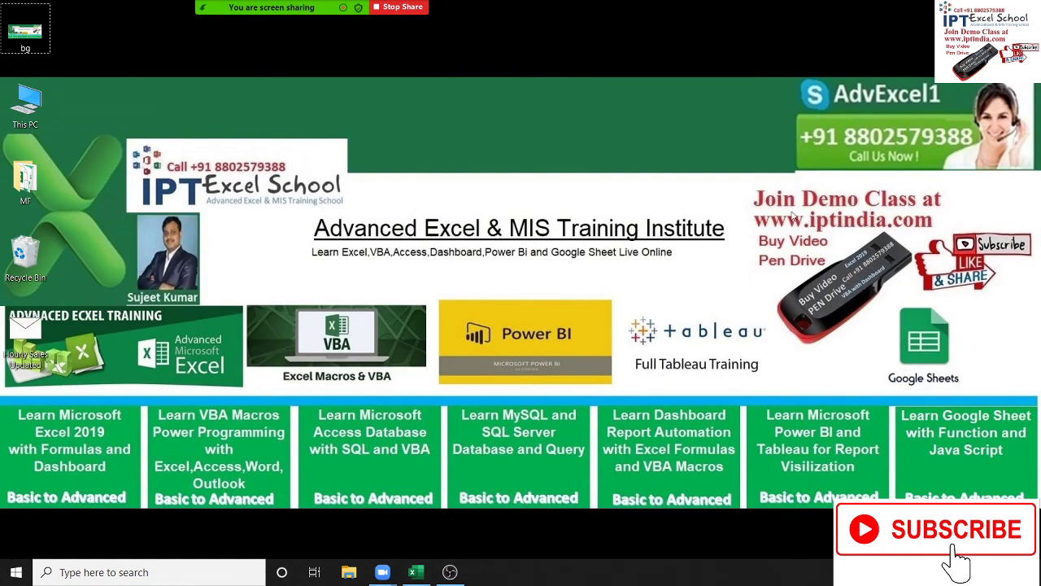
{"action": "right_click", "coordinate": [681, 193]}
{"action": "left_click", "coordinate": [701, 223]}
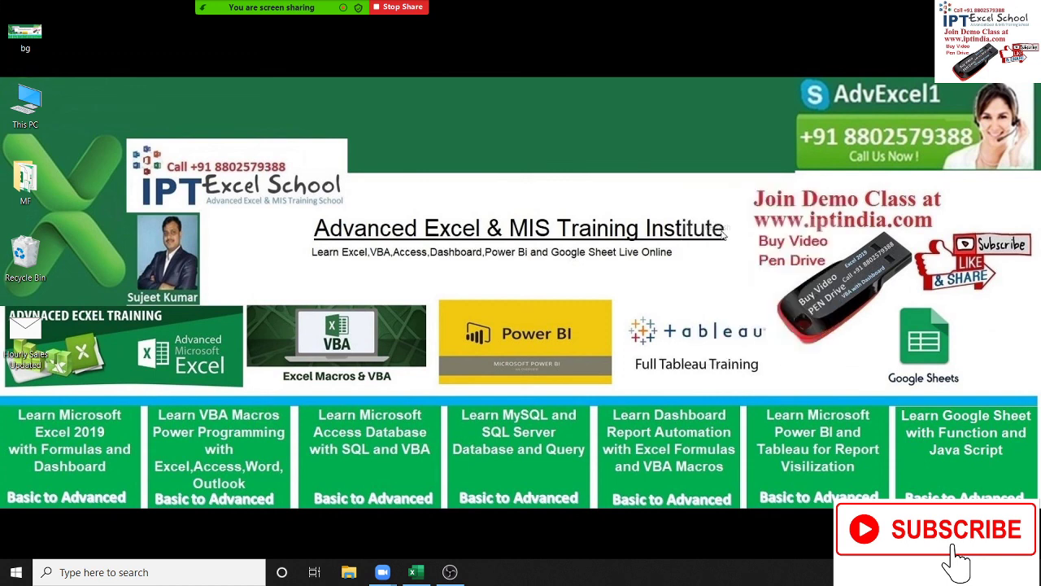